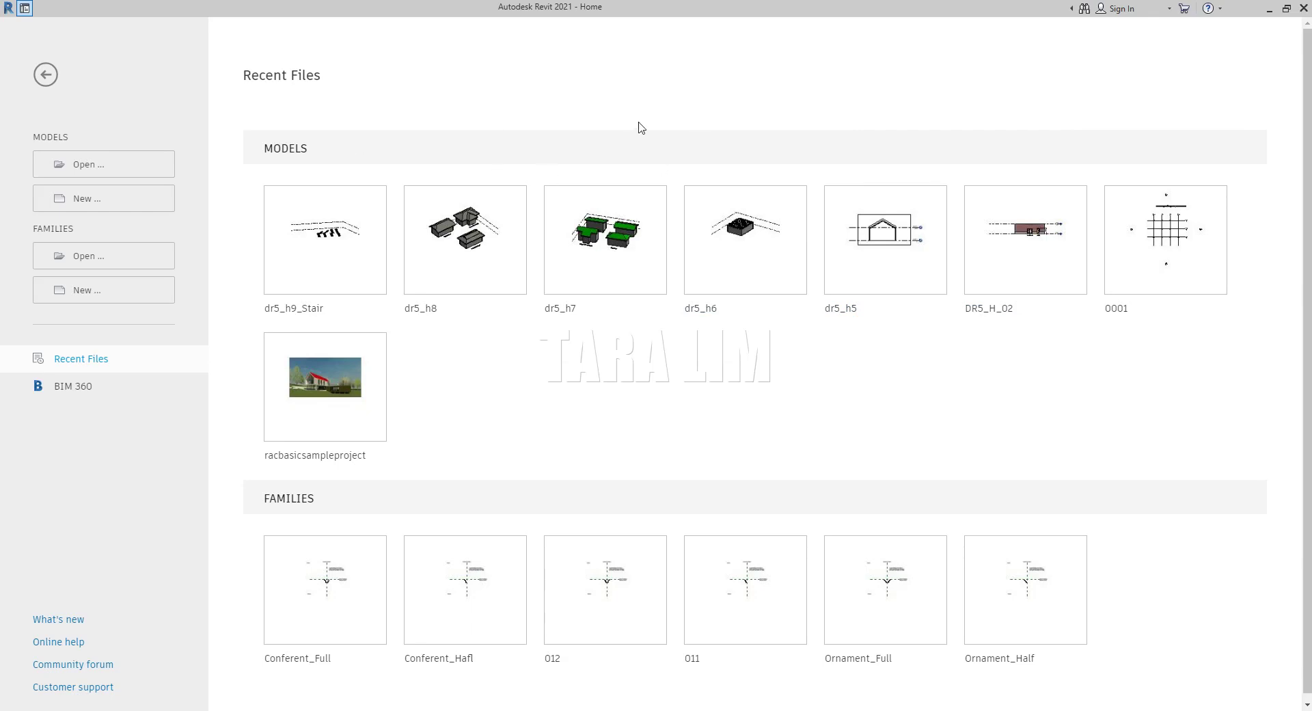
Step: Create a new project from the Metric-Architectural Template
{"action": "left_click", "coordinate": [104, 205]}
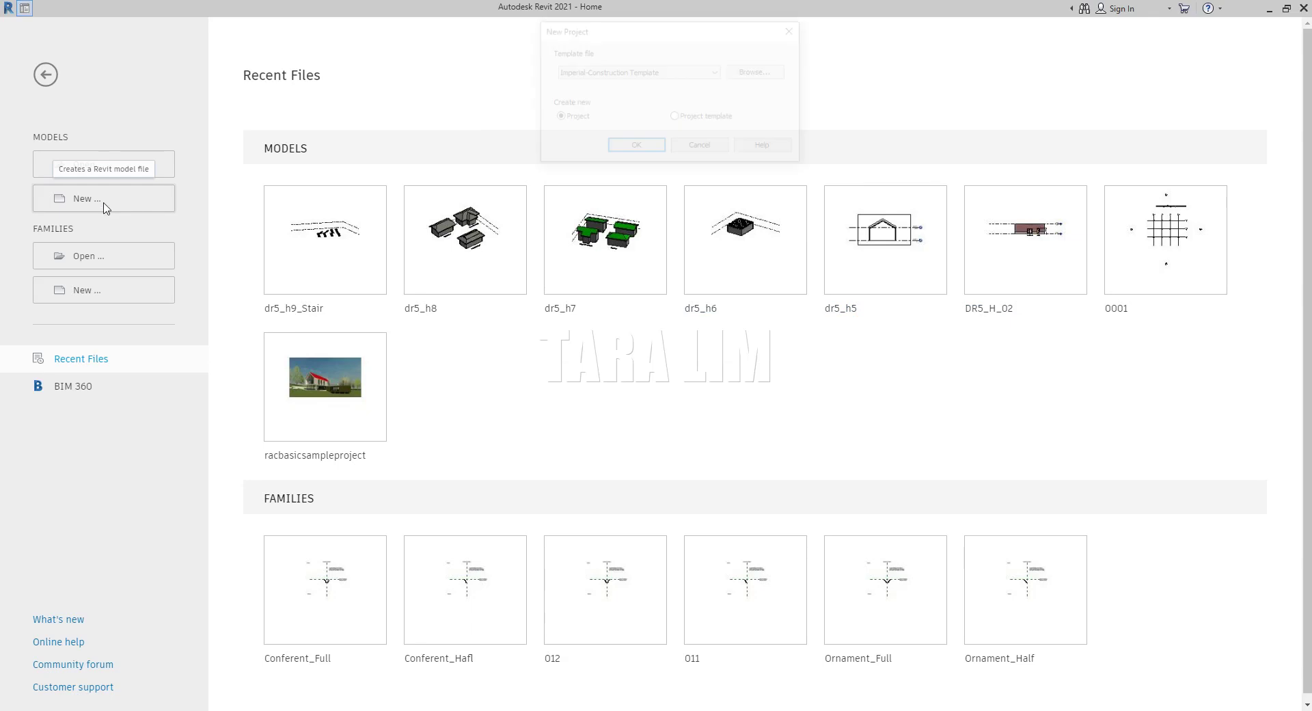
{"action": "left_click", "coordinate": [664, 73]}
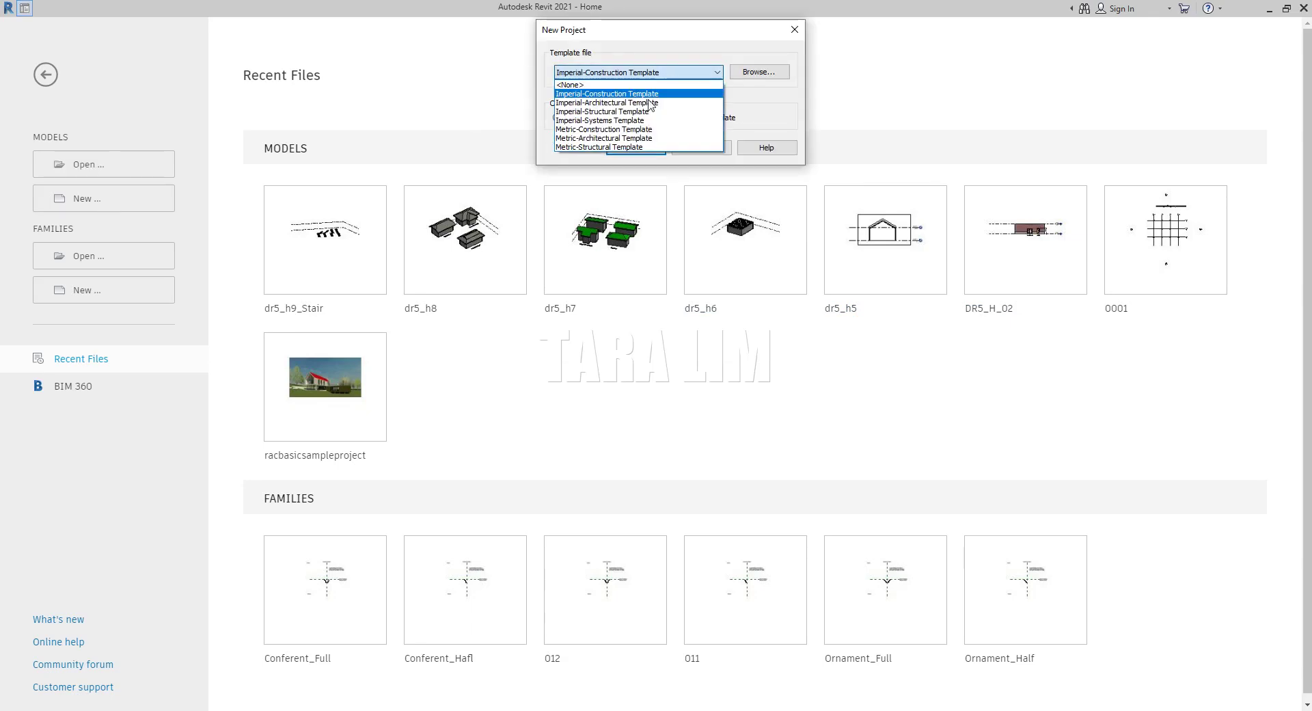
{"action": "left_click", "coordinate": [639, 138]}
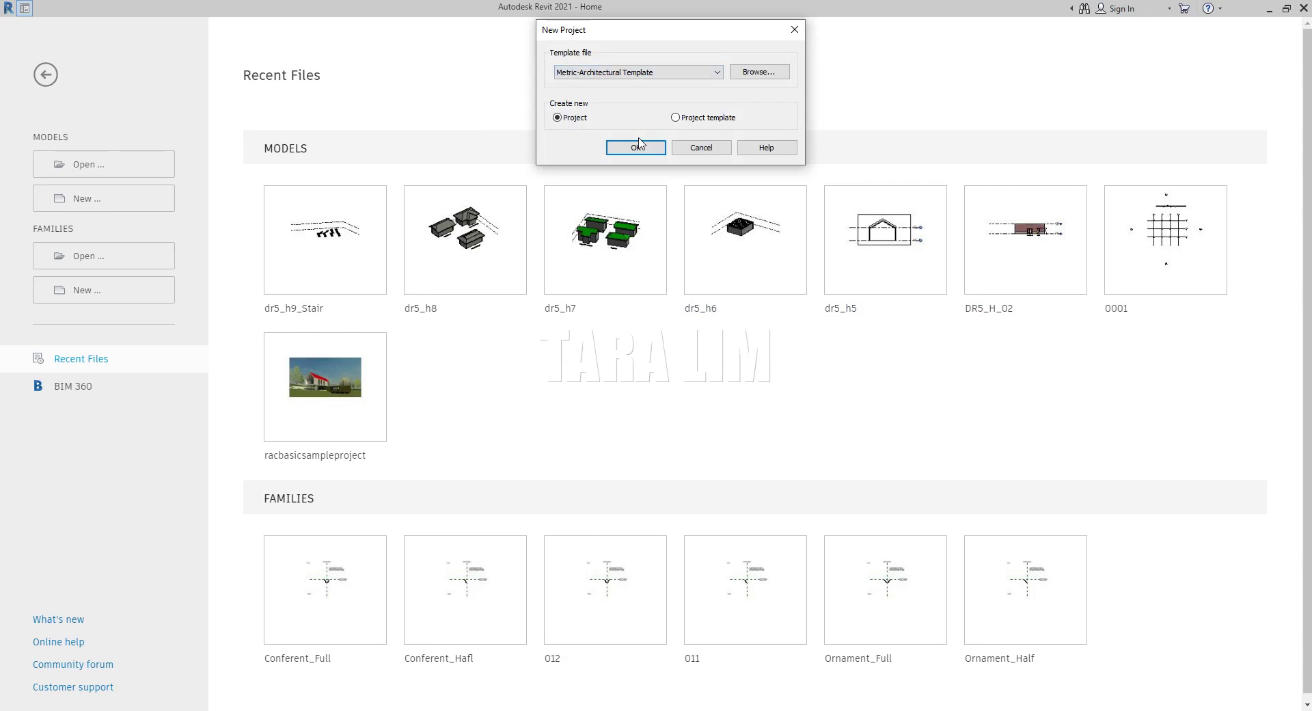
{"action": "left_click", "coordinate": [639, 148]}
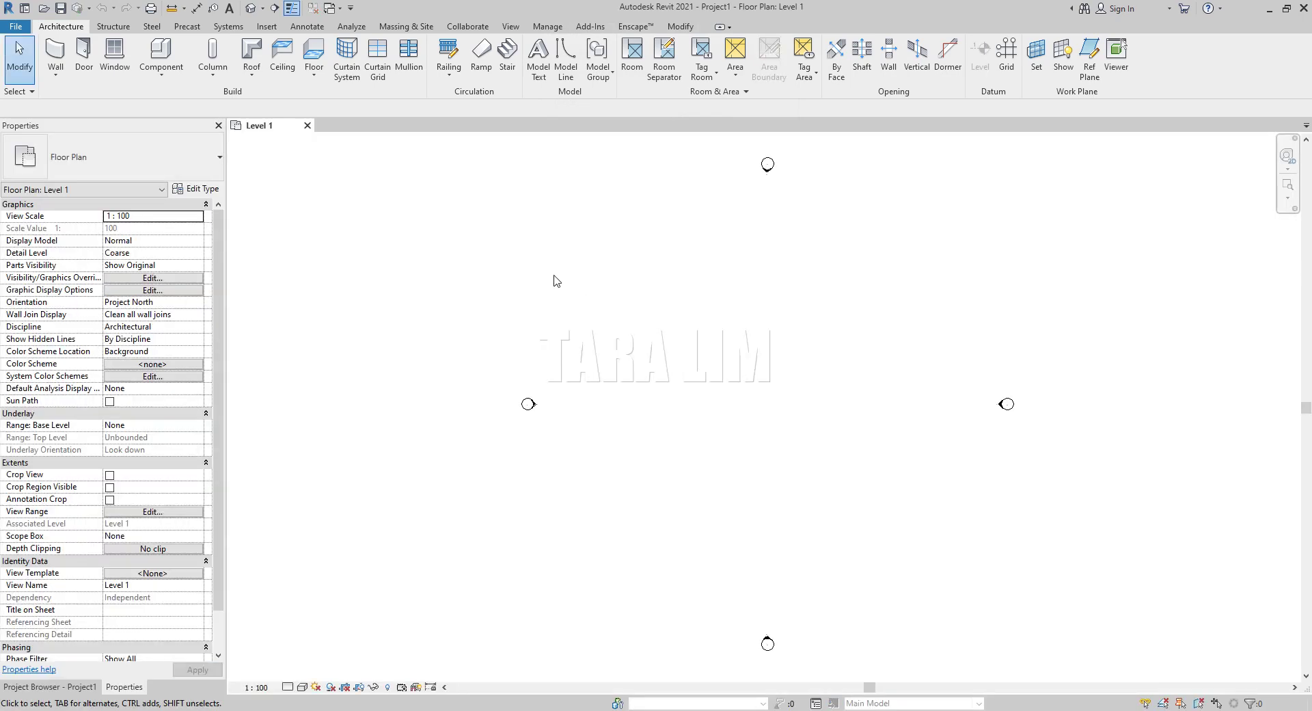
Step: Zoom the Level 1 plan, then show the Project Browser's floor plans, ceiling plans and elevations
{"action": "scroll", "coordinate": [1025, 403], "scroll_direction": "up", "scroll_amount": 2}
{"action": "scroll", "coordinate": [873, 407], "scroll_direction": "up", "scroll_amount": 1}
{"action": "scroll", "coordinate": [871, 407], "scroll_direction": "down", "scroll_amount": 1}
{"action": "left_click", "coordinate": [61, 686]}
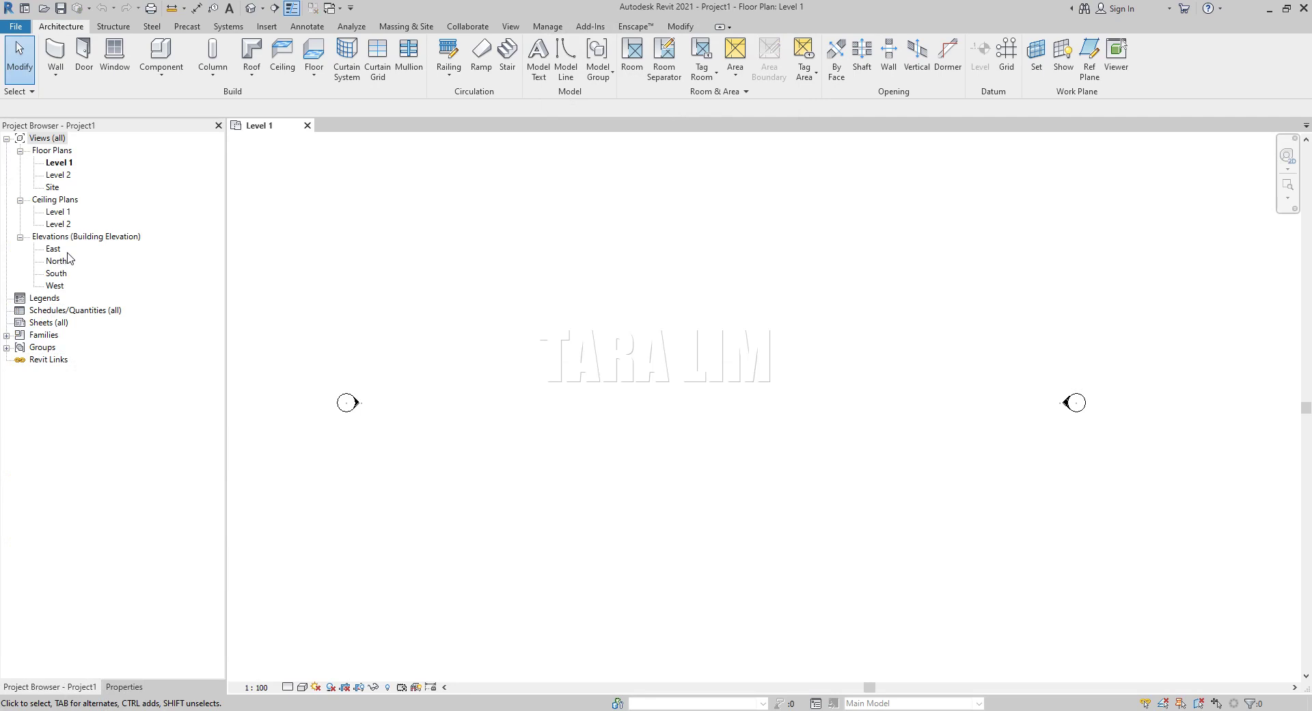
Step: Open the East elevation, showing Level 1 at 0 and Level 2 at 4000
{"action": "double_click", "coordinate": [54, 249]}
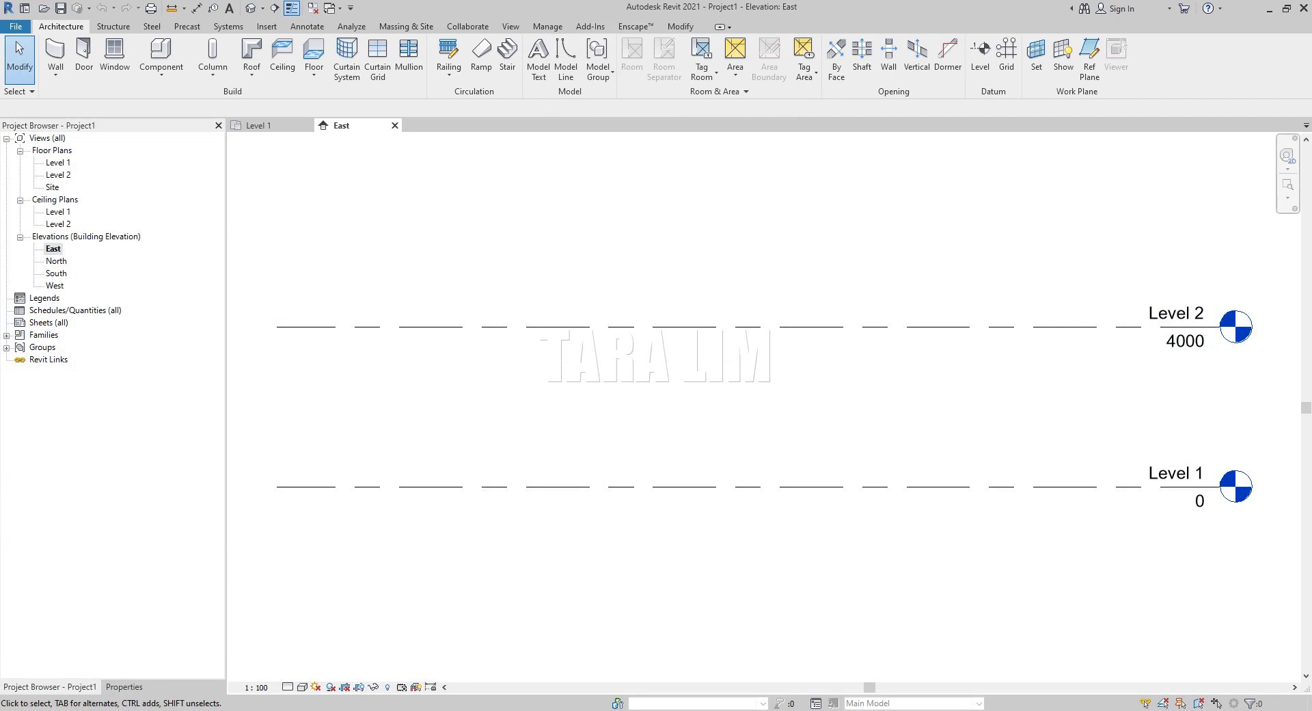
{"action": "key", "text": "super"}
Step: Launch Calculator and compute 180 × 2 = 360
{"action": "type", "text": "ca"}
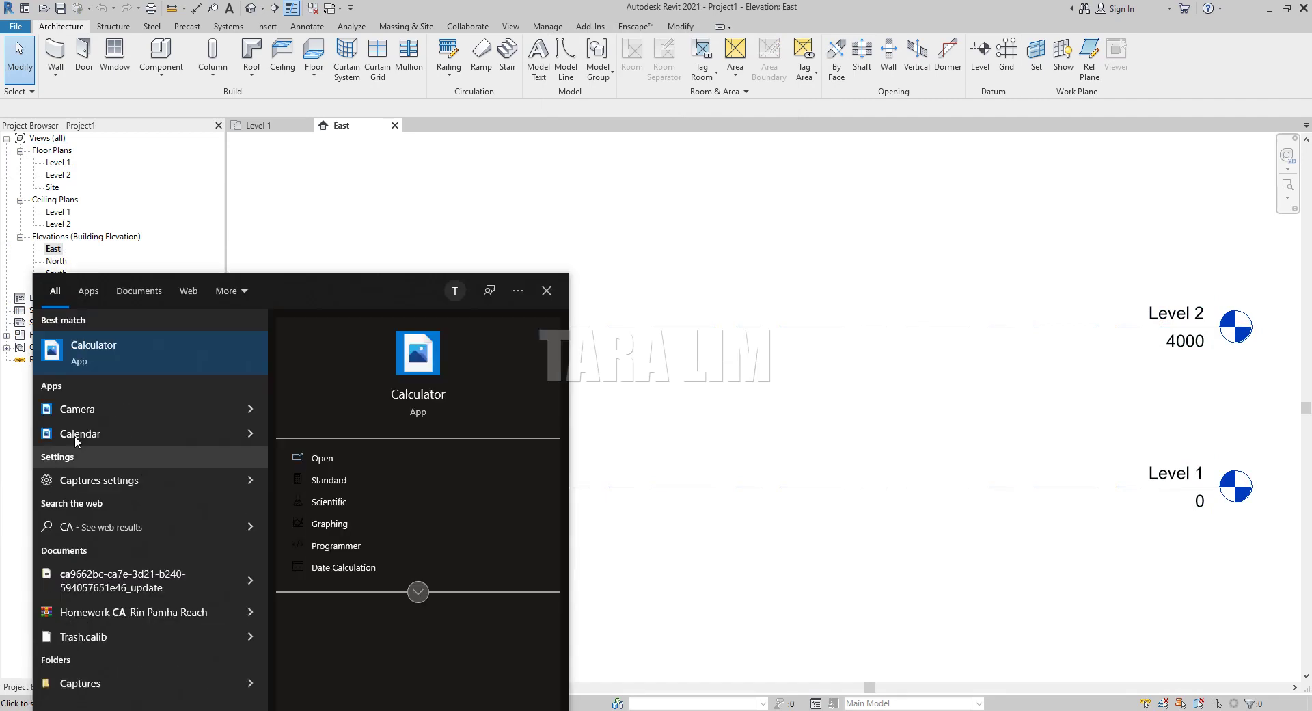
{"action": "left_click", "coordinate": [113, 362]}
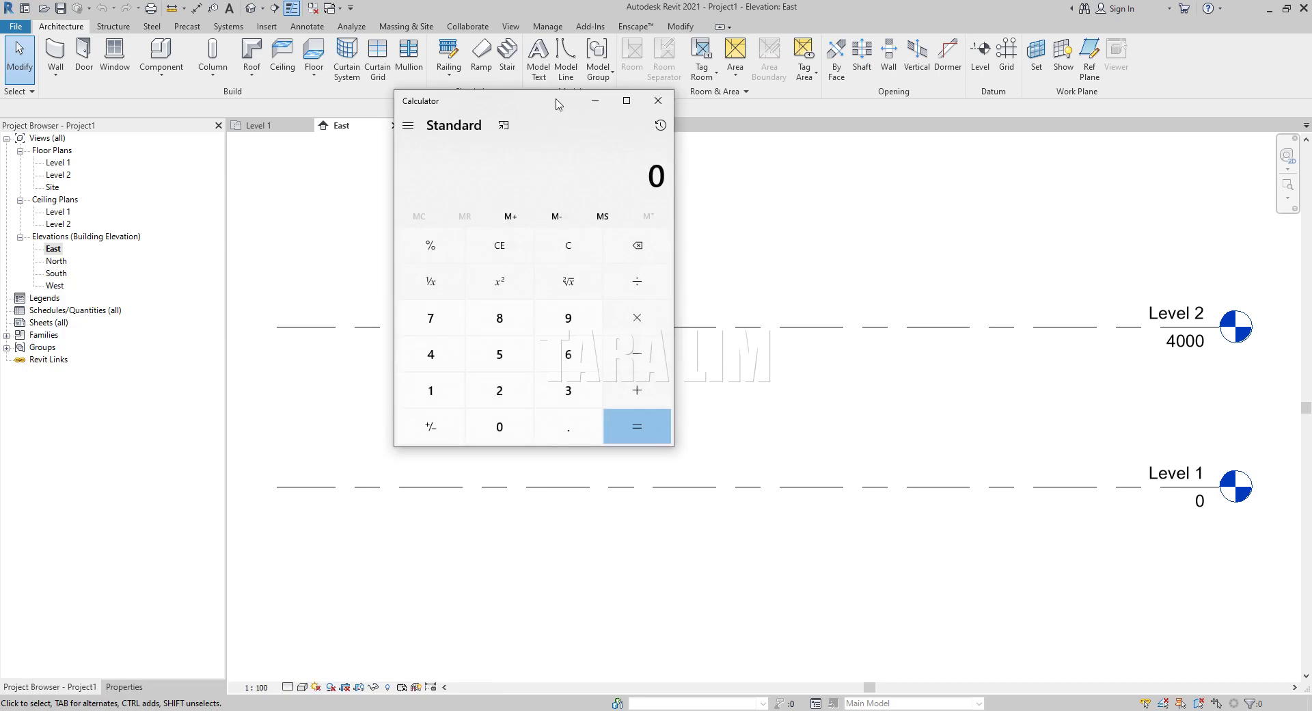
{"action": "left_click_drag", "start_coordinate": [557, 102], "coordinate": [723, 109]}
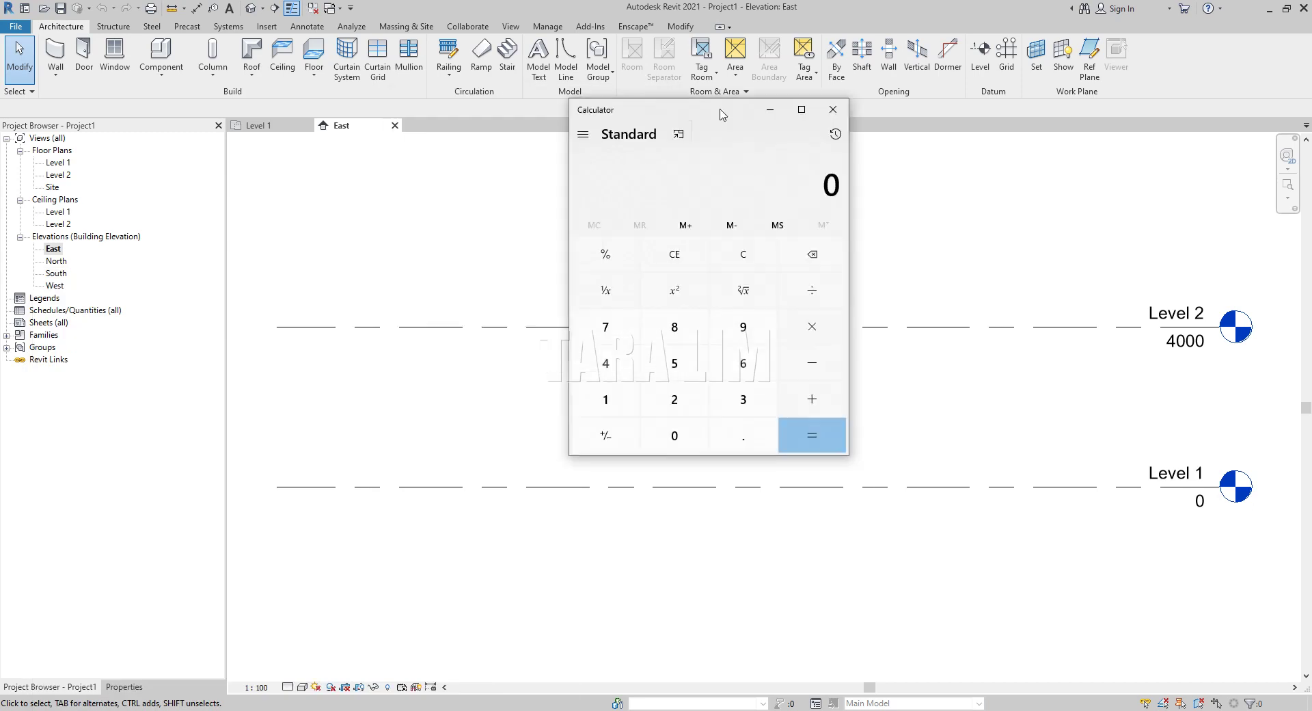
{"action": "left_click", "coordinate": [603, 399]}
{"action": "left_click", "coordinate": [671, 334]}
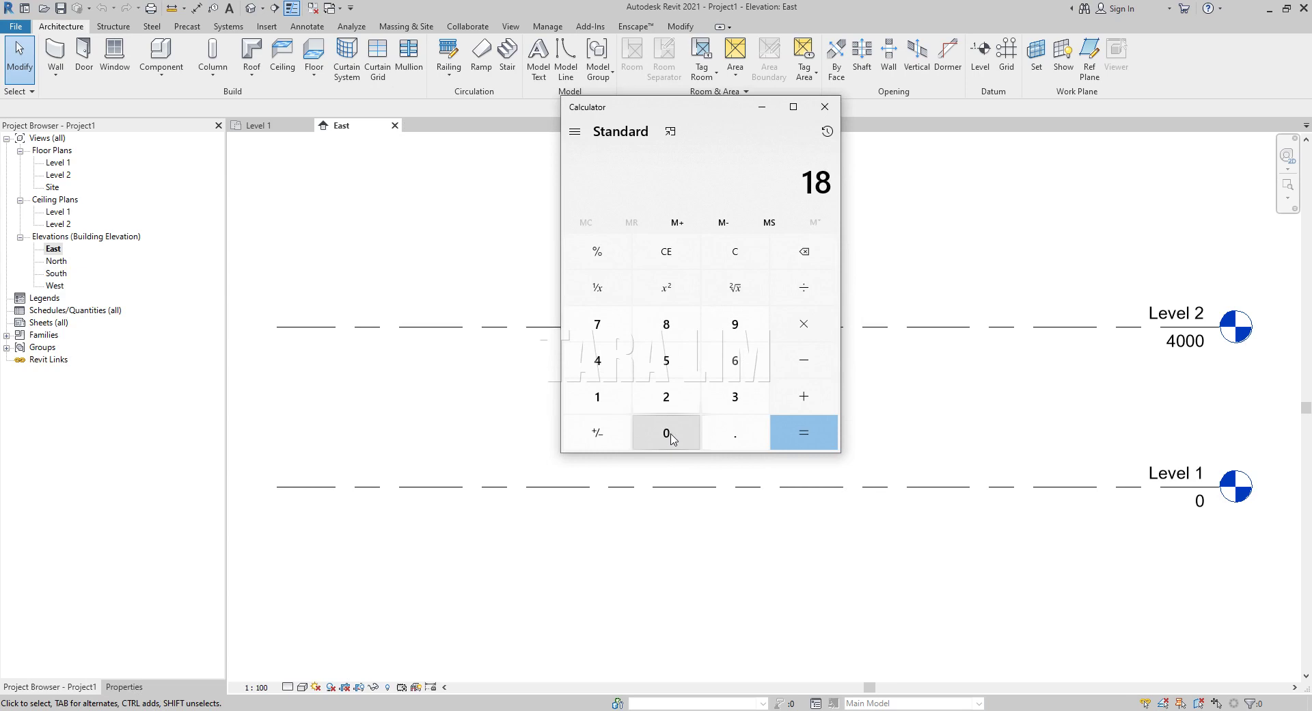
{"action": "left_click", "coordinate": [669, 436]}
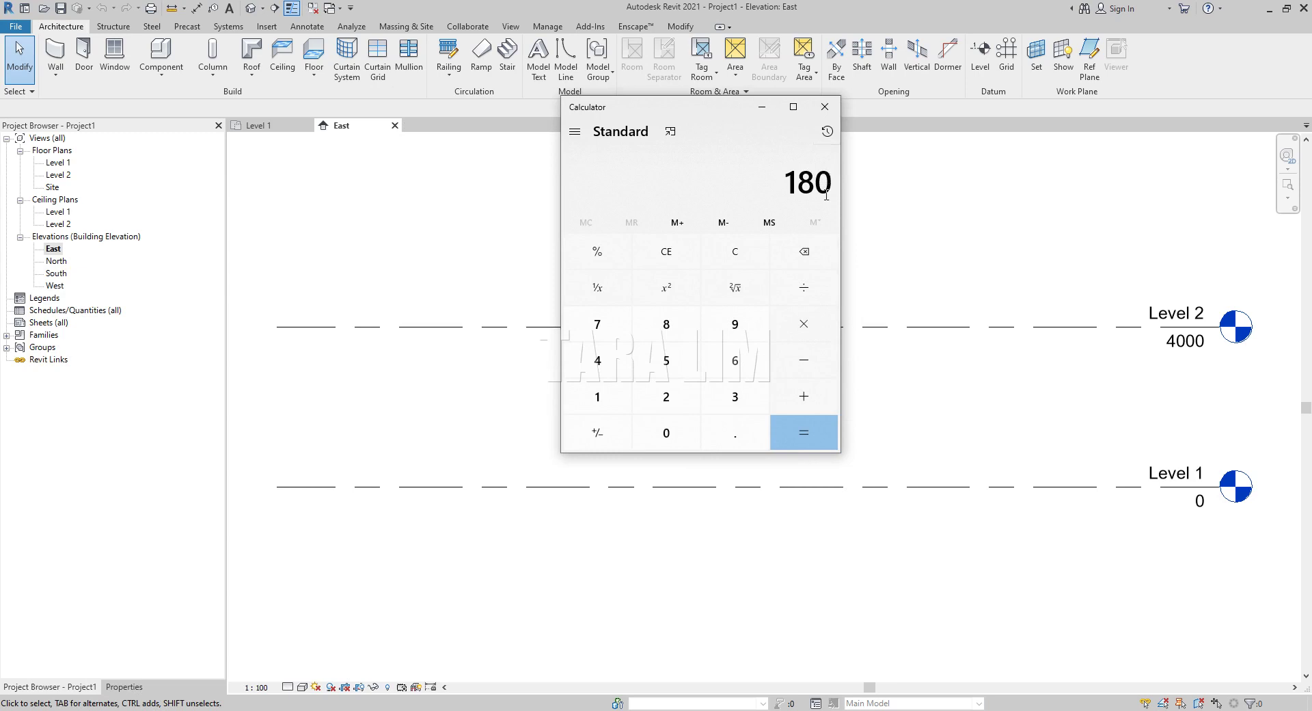
{"action": "left_click", "coordinate": [805, 326]}
{"action": "left_click", "coordinate": [666, 396]}
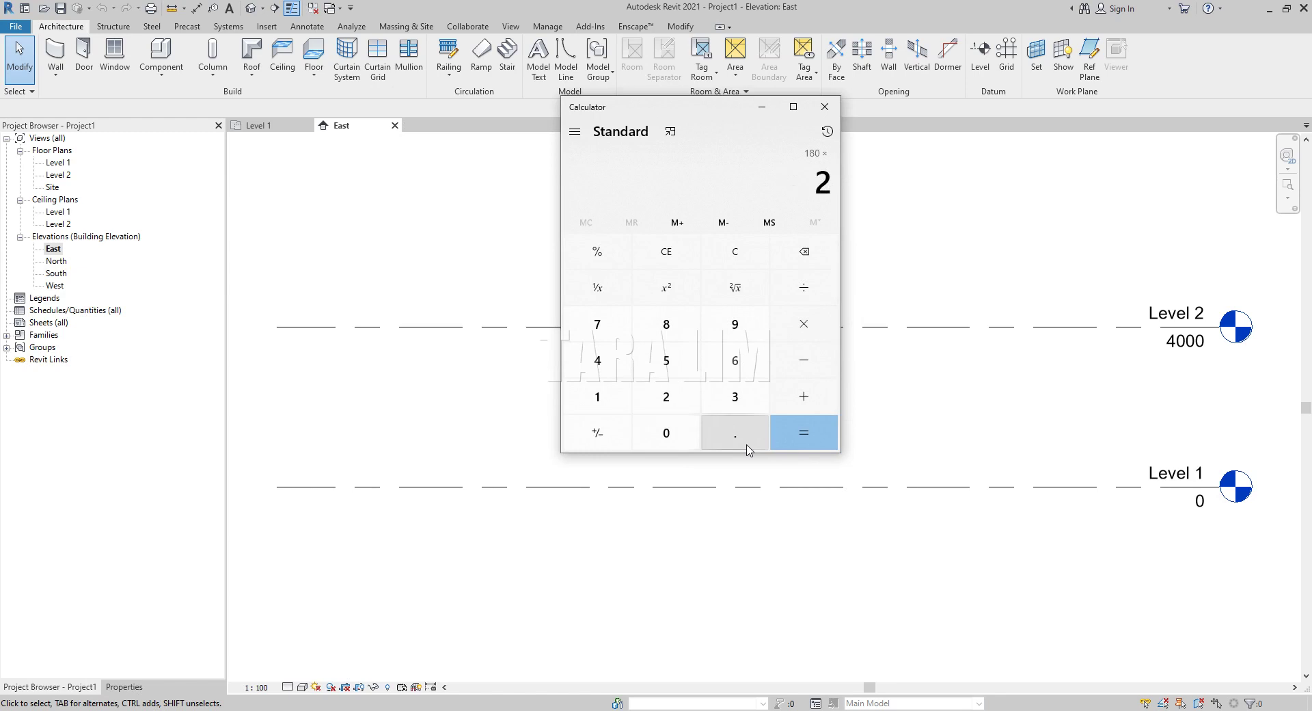
{"action": "left_click", "coordinate": [813, 447]}
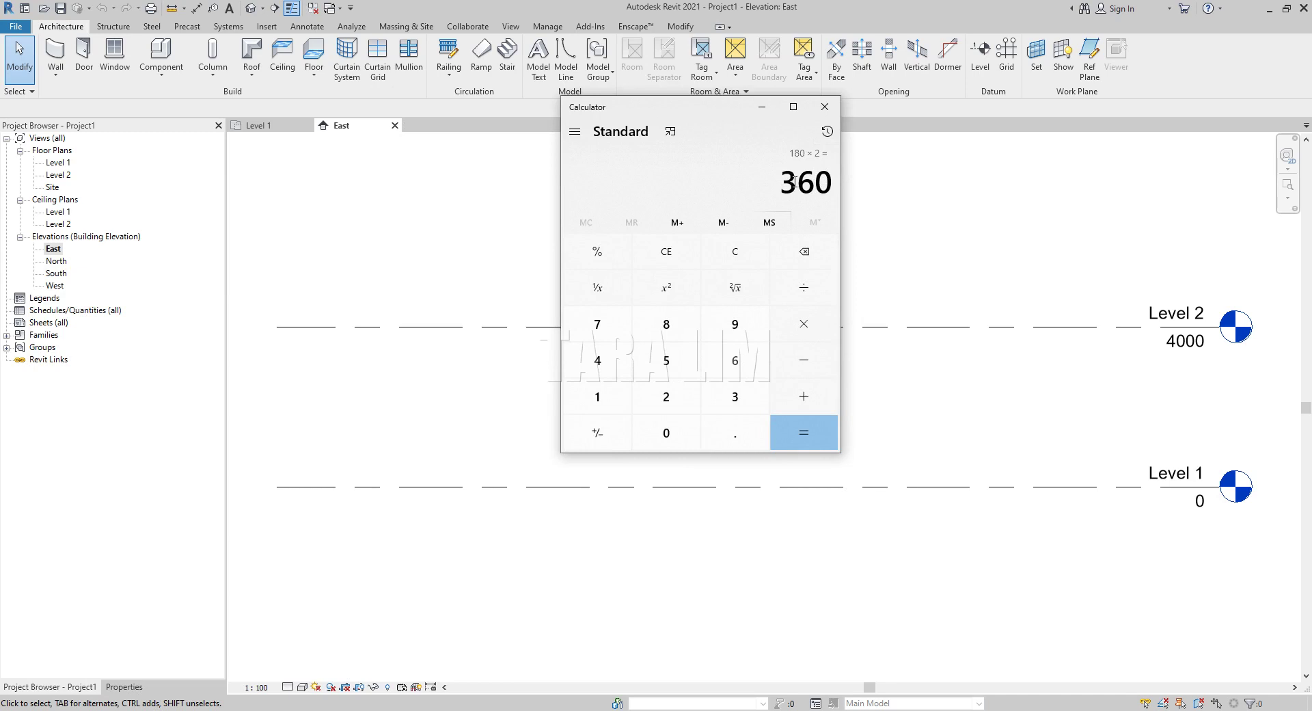
Step: Divide 360 by 180 to get 2
{"action": "left_click", "coordinate": [803, 287]}
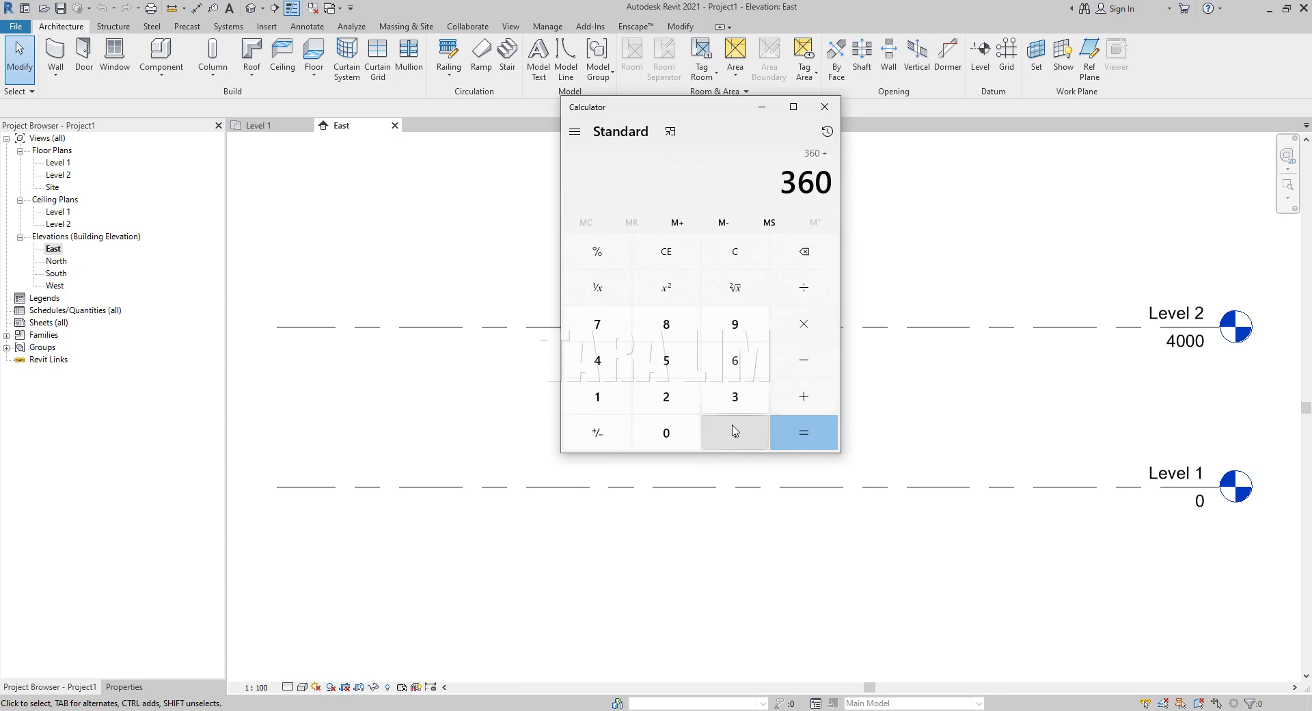
{"action": "left_click", "coordinate": [596, 399]}
{"action": "left_click", "coordinate": [663, 326]}
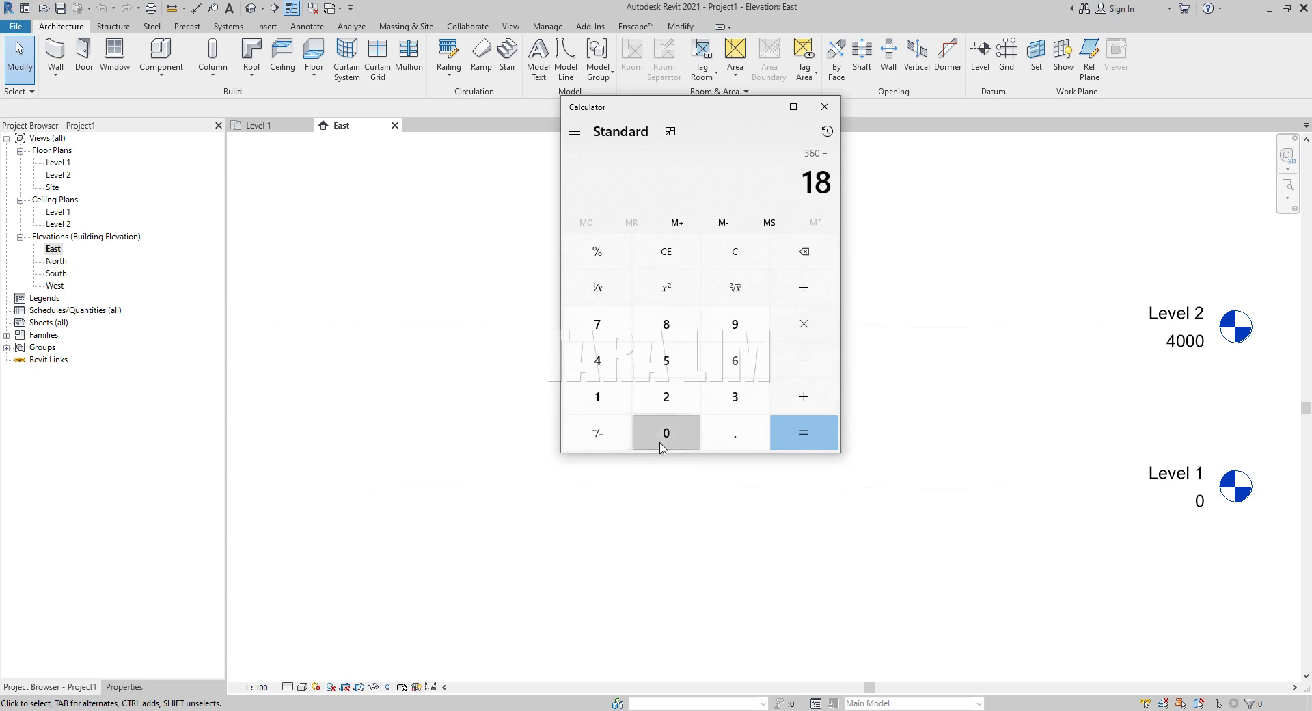
{"action": "left_click", "coordinate": [661, 445]}
{"action": "left_click", "coordinate": [812, 442]}
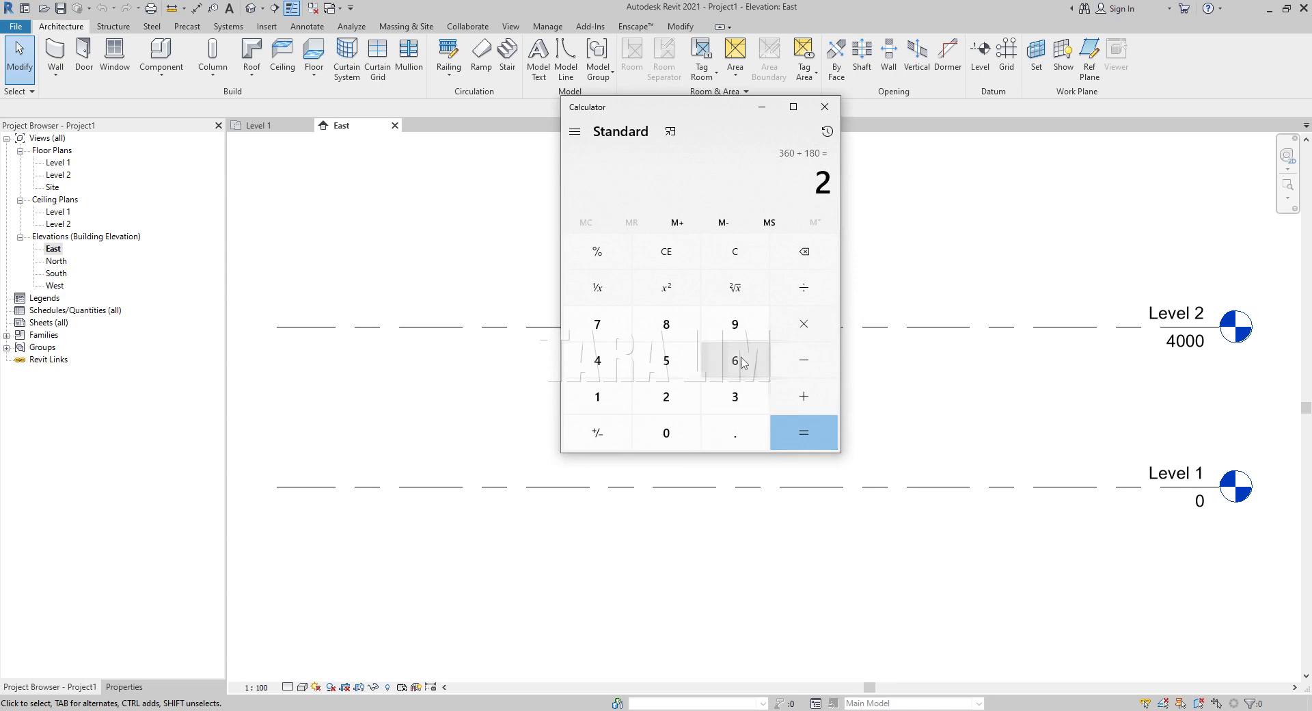
Step: Compute 3600 ÷ 180 = 20, then select Level 2 back in Revit
{"action": "left_click", "coordinate": [732, 401]}
{"action": "left_click", "coordinate": [733, 361]}
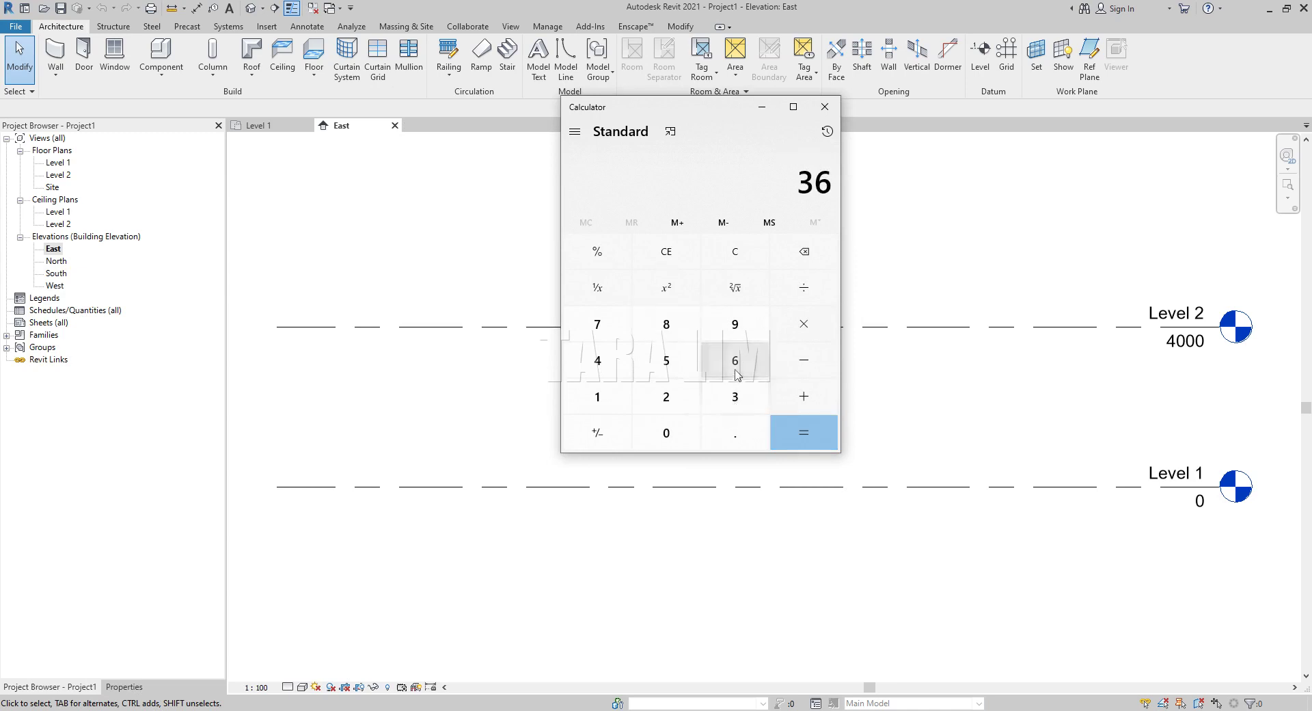
{"action": "left_click", "coordinate": [661, 444]}
{"action": "left_click", "coordinate": [661, 444]}
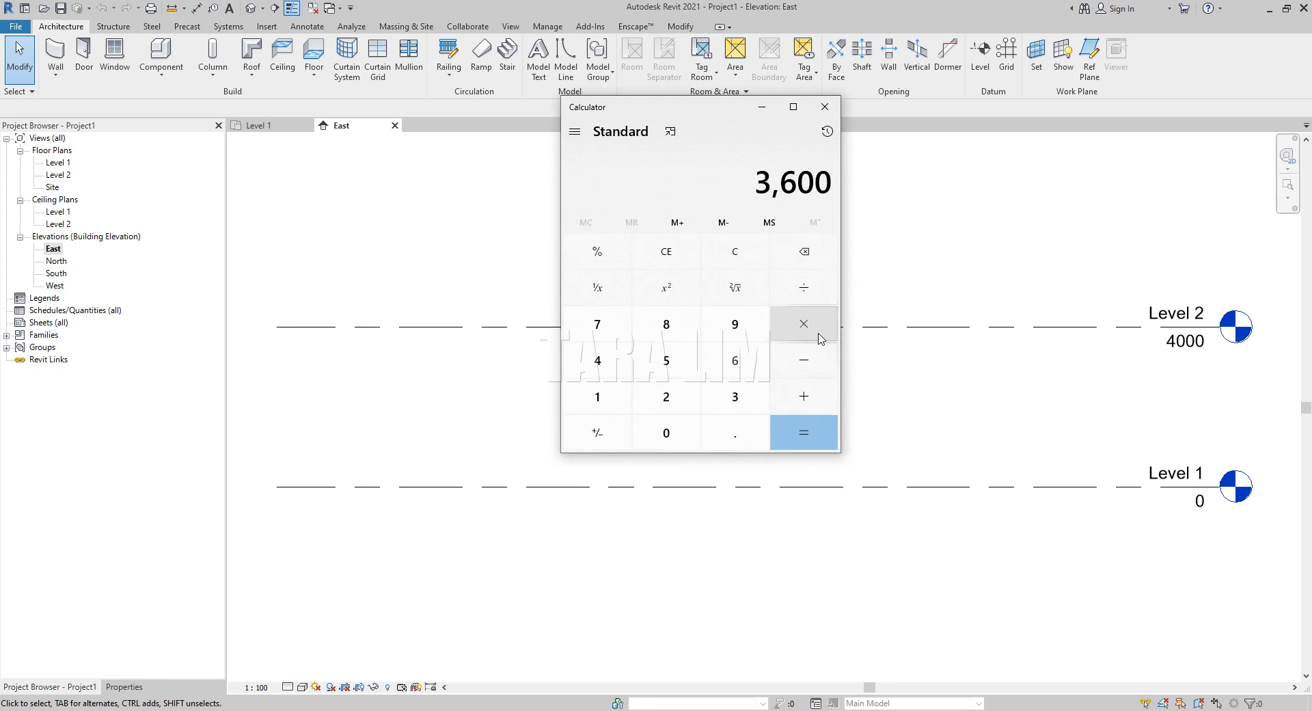
{"action": "left_click", "coordinate": [804, 294]}
{"action": "left_click", "coordinate": [602, 396]}
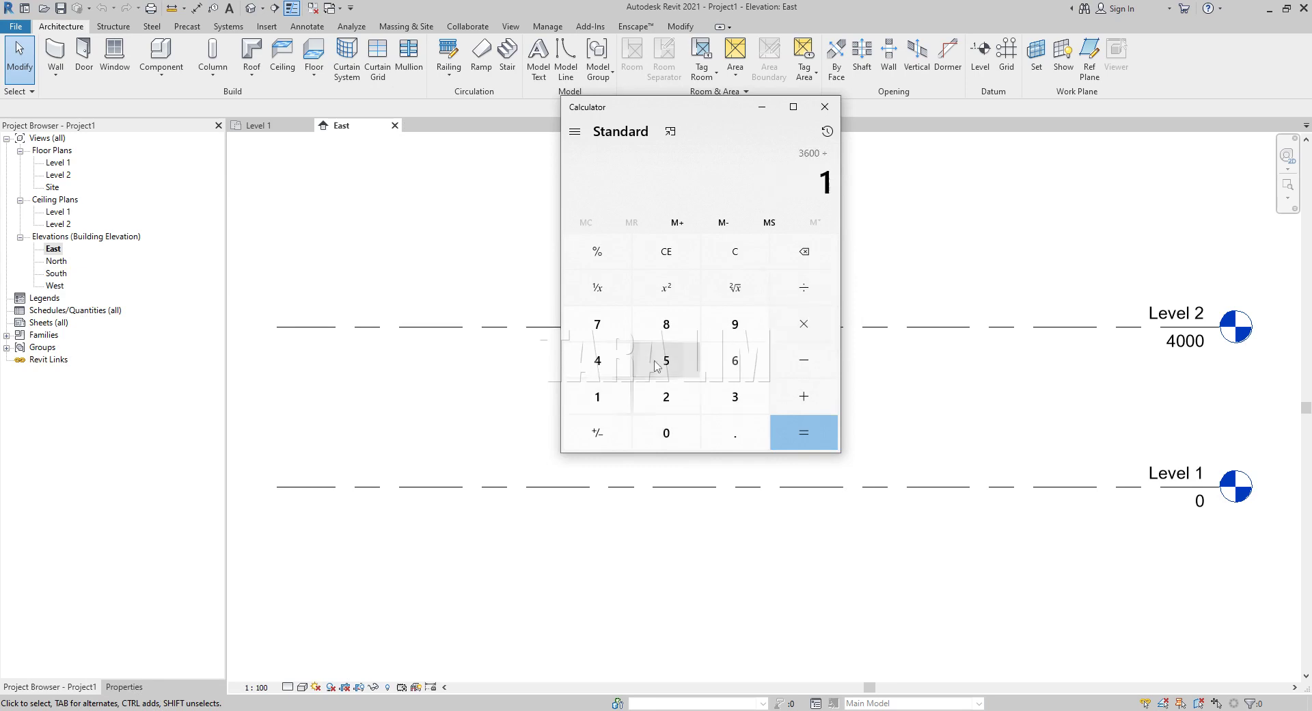
{"action": "left_click", "coordinate": [667, 331]}
{"action": "left_click", "coordinate": [666, 433]}
{"action": "left_click", "coordinate": [800, 433]}
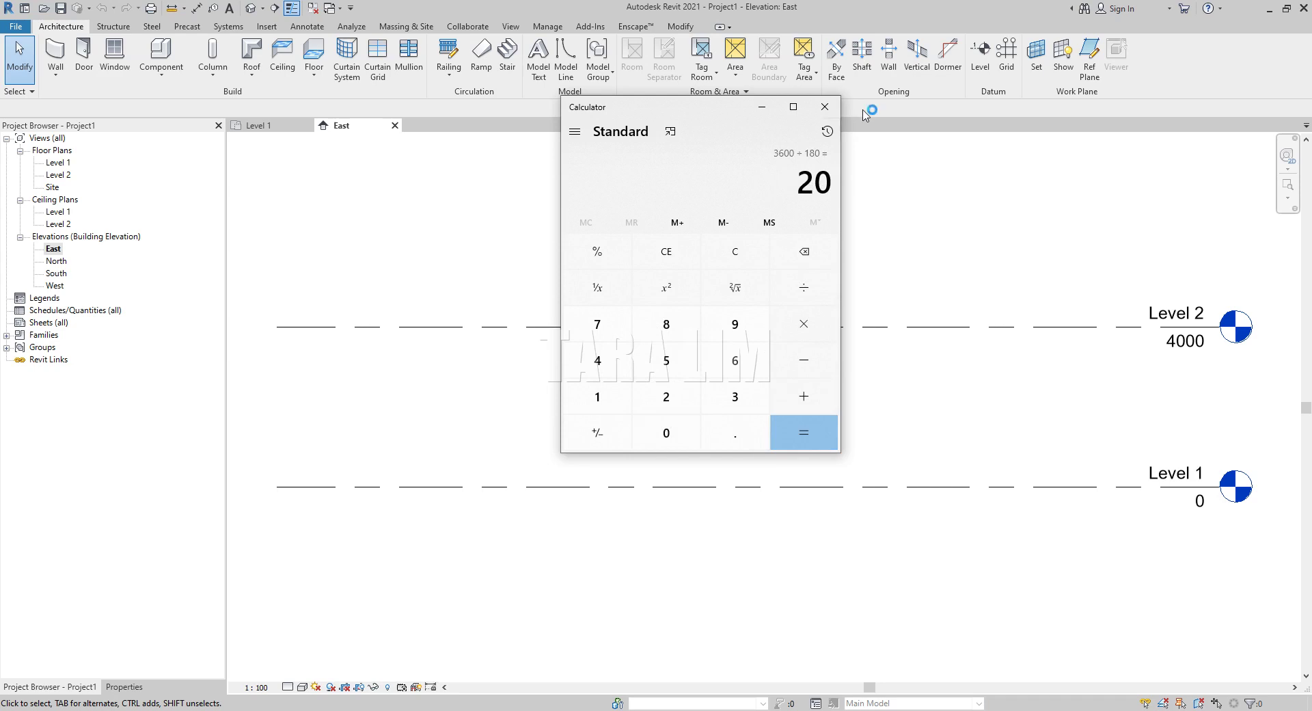
{"action": "left_click", "coordinate": [1188, 345]}
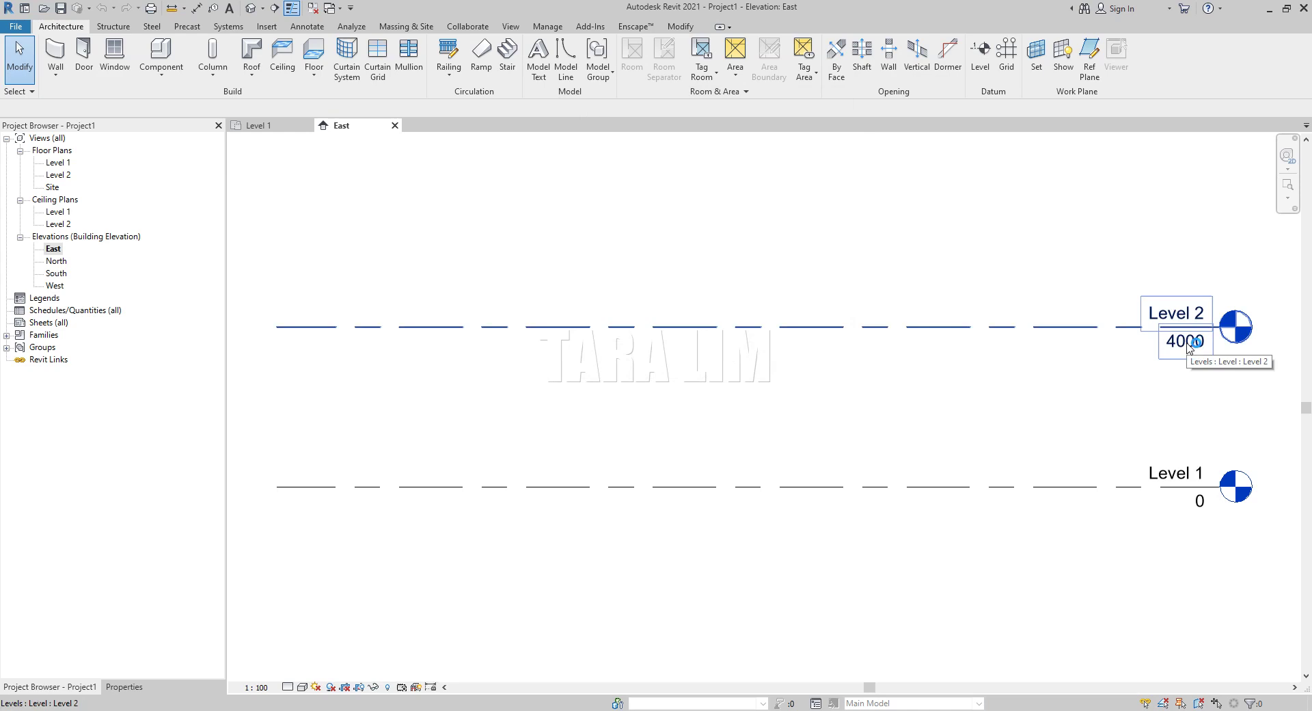
Step: Add a new Level 3 at 6200 above Level 2 in the East elevation
{"action": "key", "text": "Escape"}
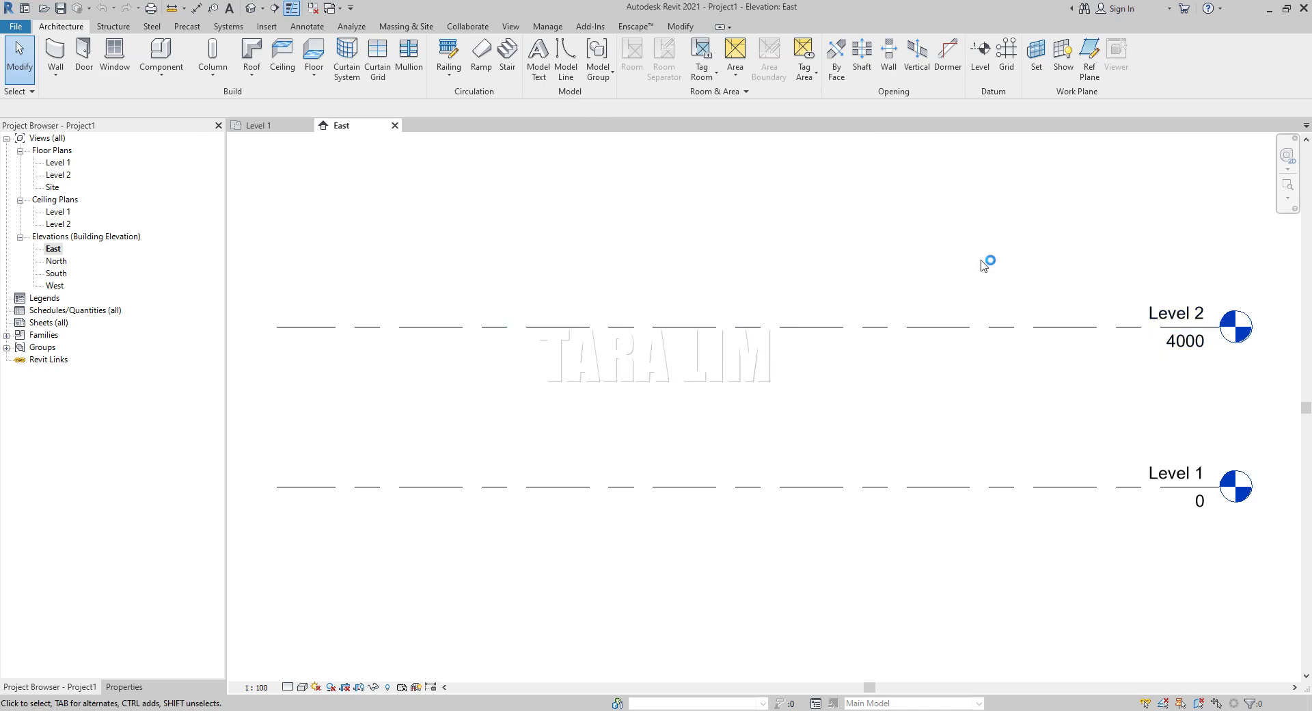
{"action": "left_click", "coordinate": [981, 56]}
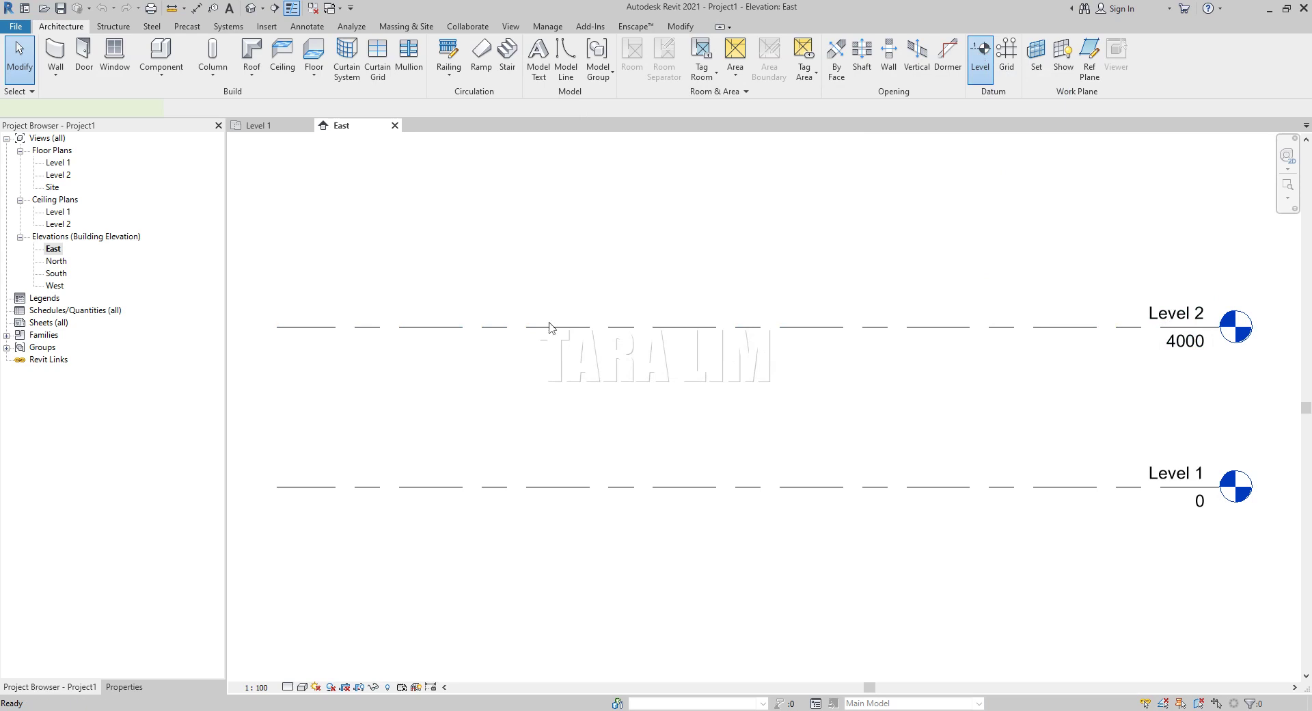
{"action": "left_click", "coordinate": [277, 239]}
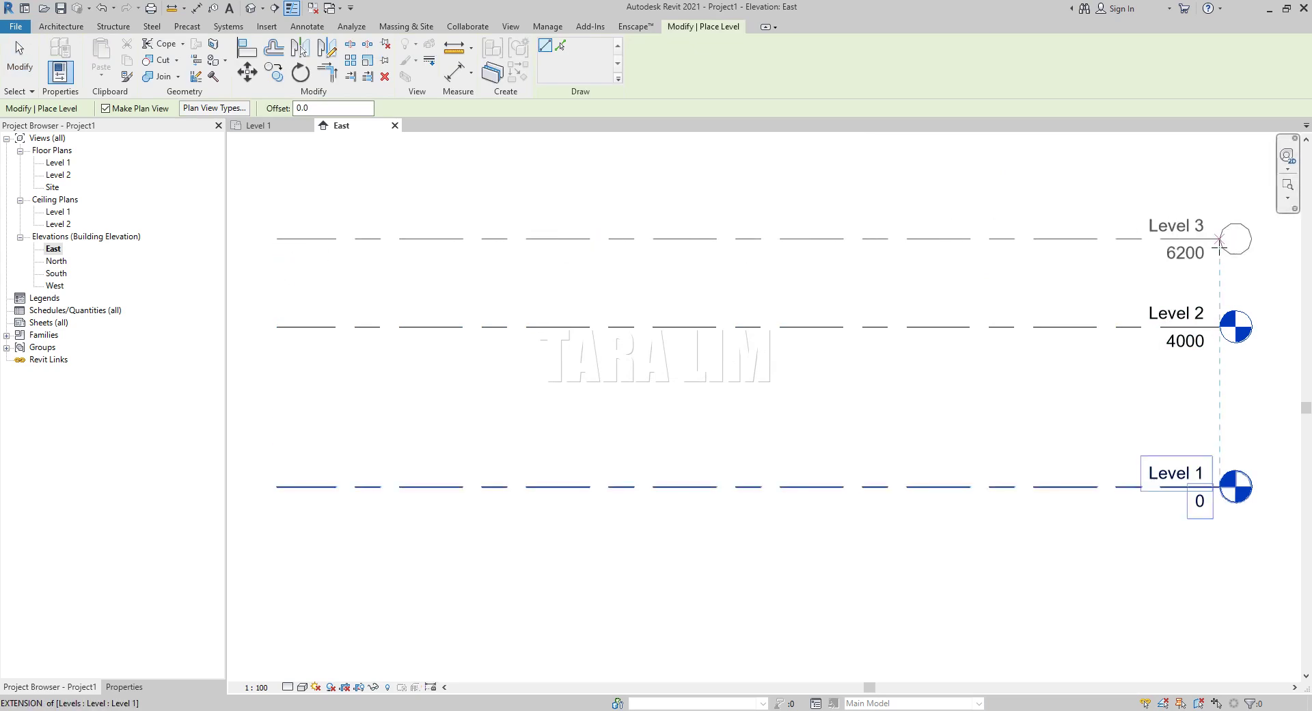
{"action": "left_click", "coordinate": [1219, 239]}
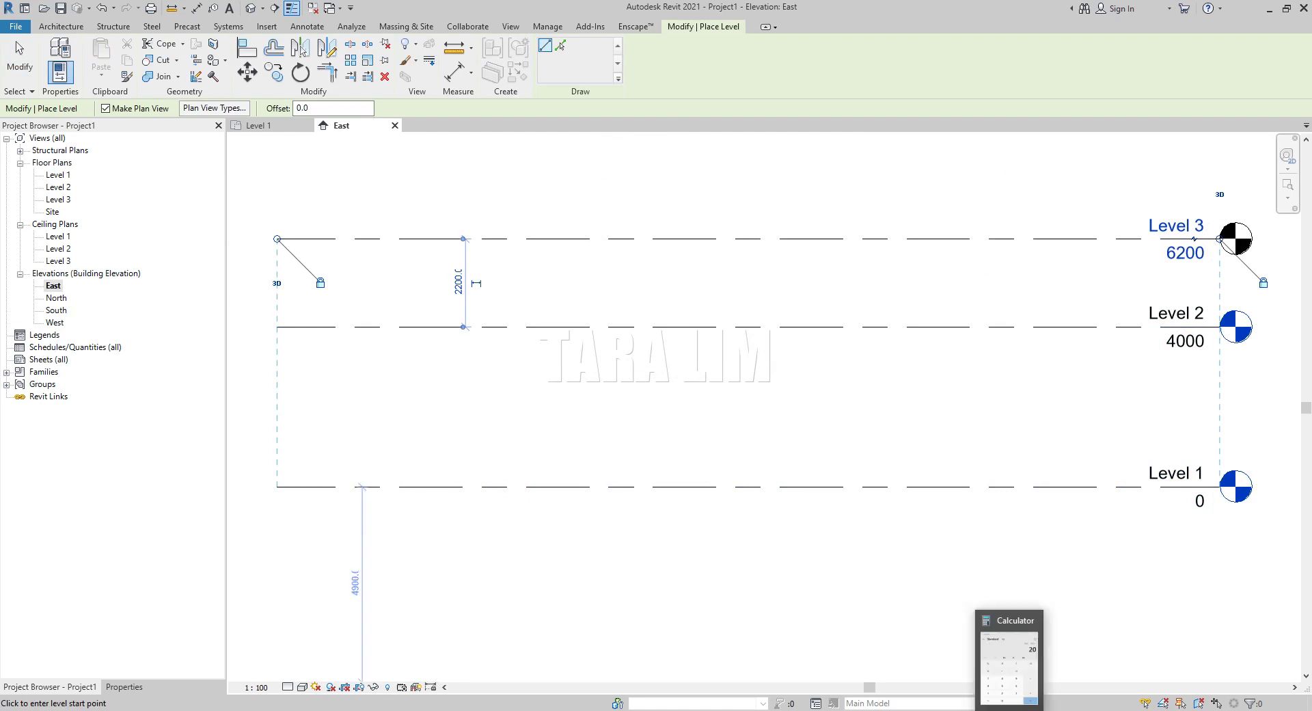
Step: Clear Calculator and compute 8 × 180 = 1,440, then return to the elevation
{"action": "left_click", "coordinate": [998, 701]}
{"action": "left_click_drag", "start_coordinate": [719, 107], "coordinate": [579, 122]}
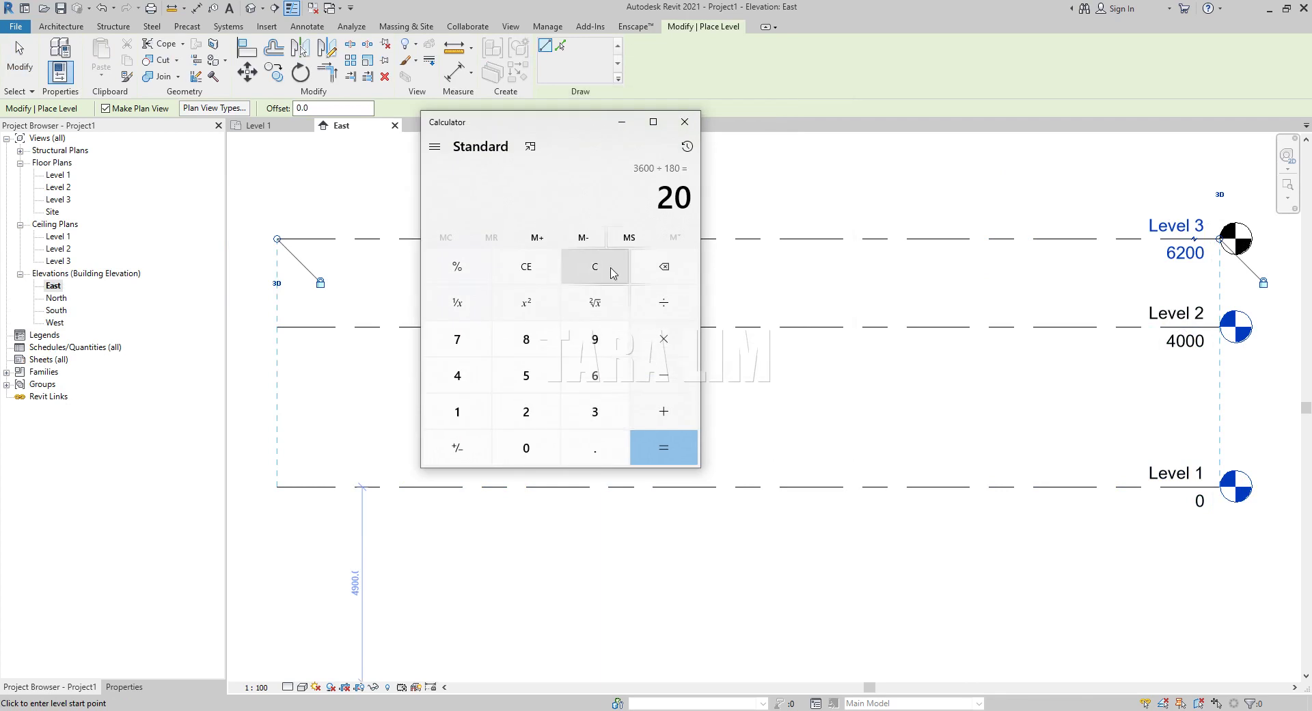
{"action": "left_click", "coordinate": [595, 267]}
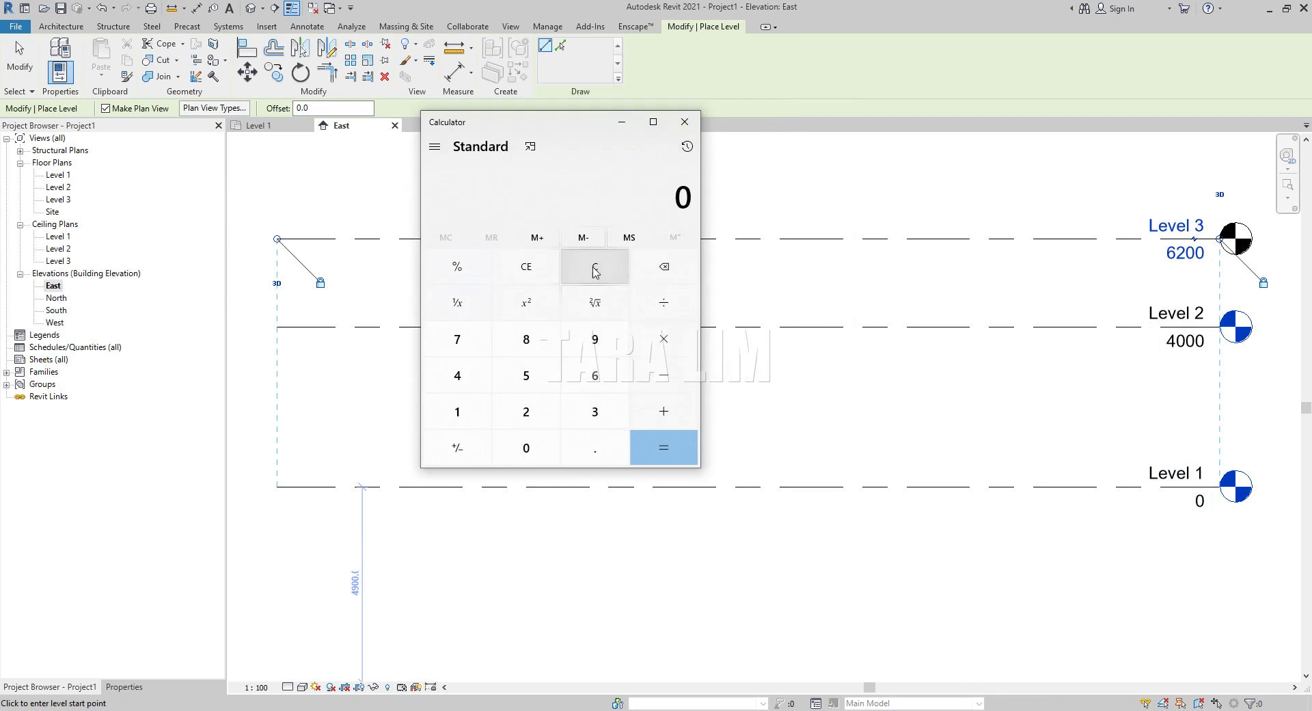
{"action": "left_click", "coordinate": [525, 340]}
{"action": "left_click", "coordinate": [663, 340]}
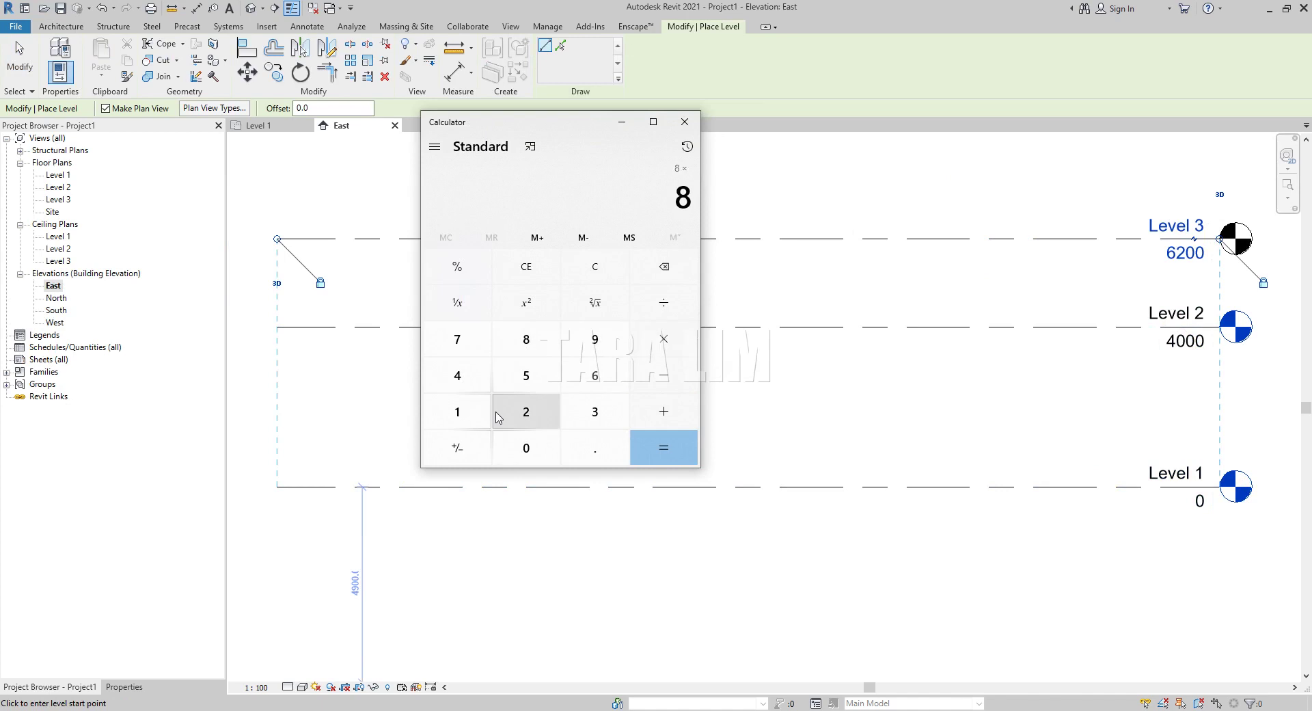
{"action": "left_click", "coordinate": [456, 414]}
{"action": "left_click", "coordinate": [526, 342]}
{"action": "left_click", "coordinate": [525, 453]}
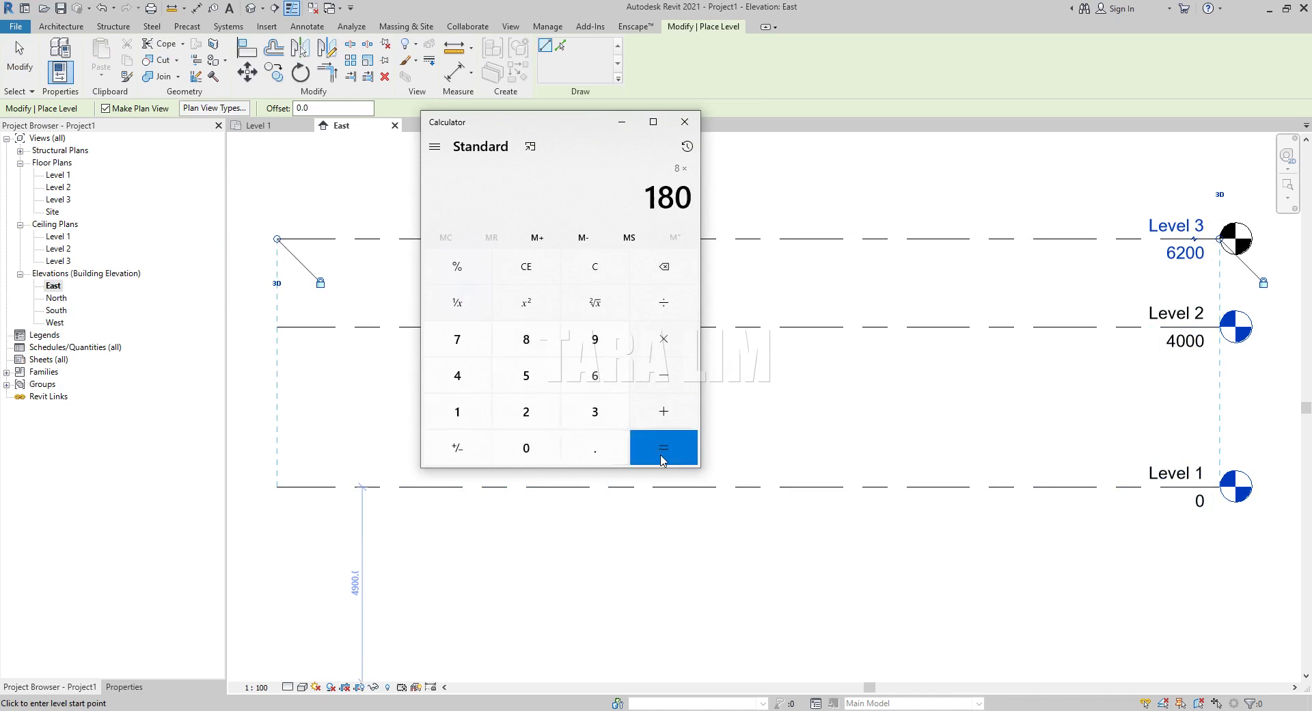
{"action": "left_click", "coordinate": [663, 448]}
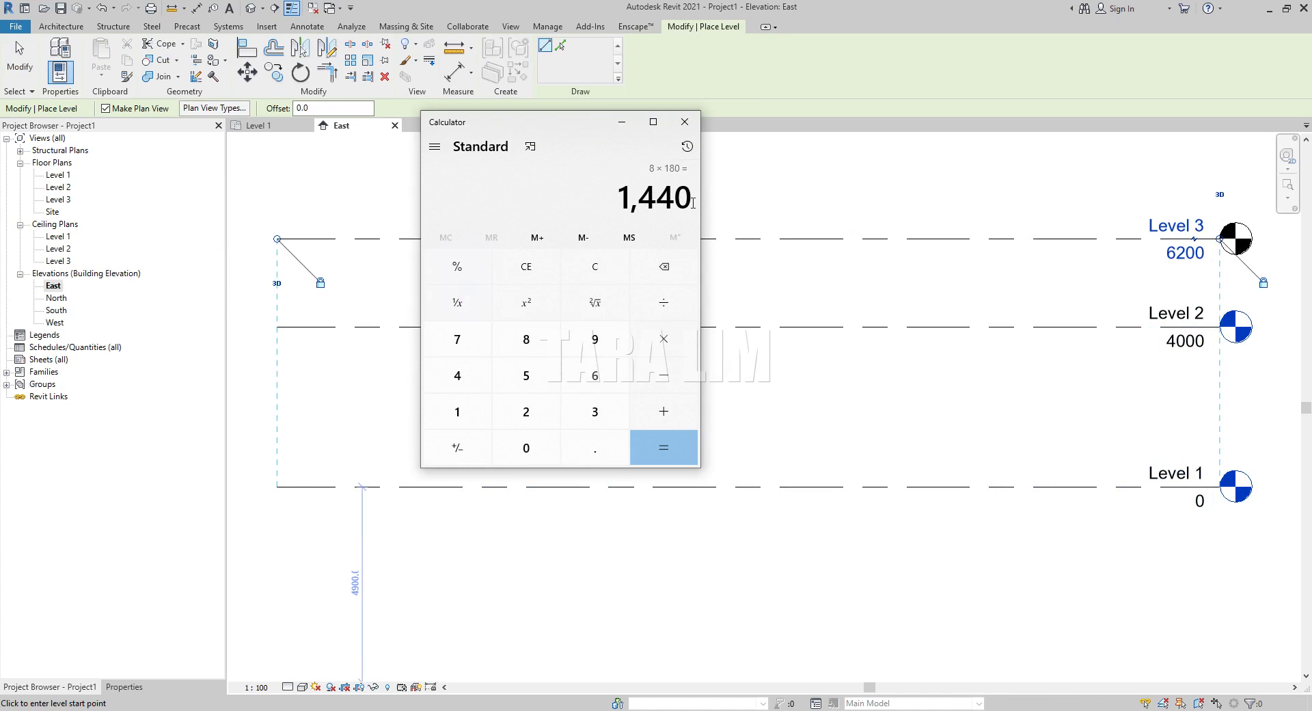
{"action": "left_click", "coordinate": [684, 122]}
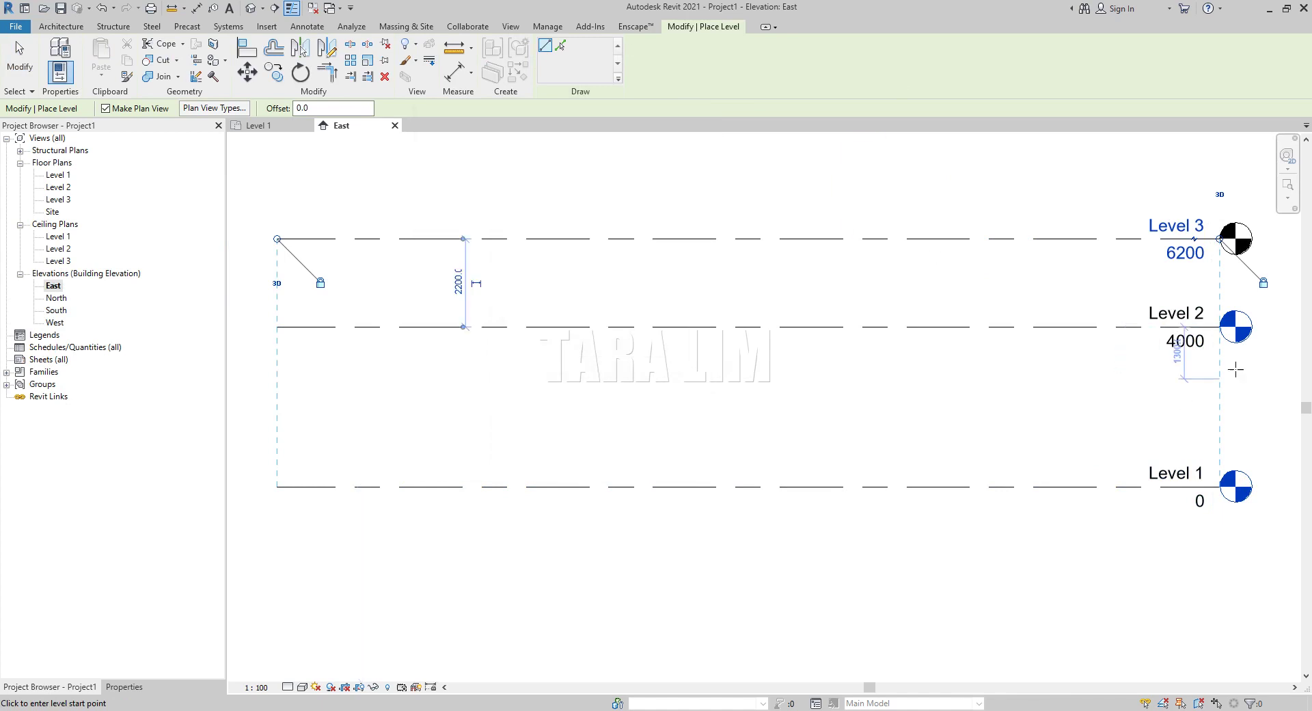
{"action": "left_click", "coordinate": [1167, 341]}
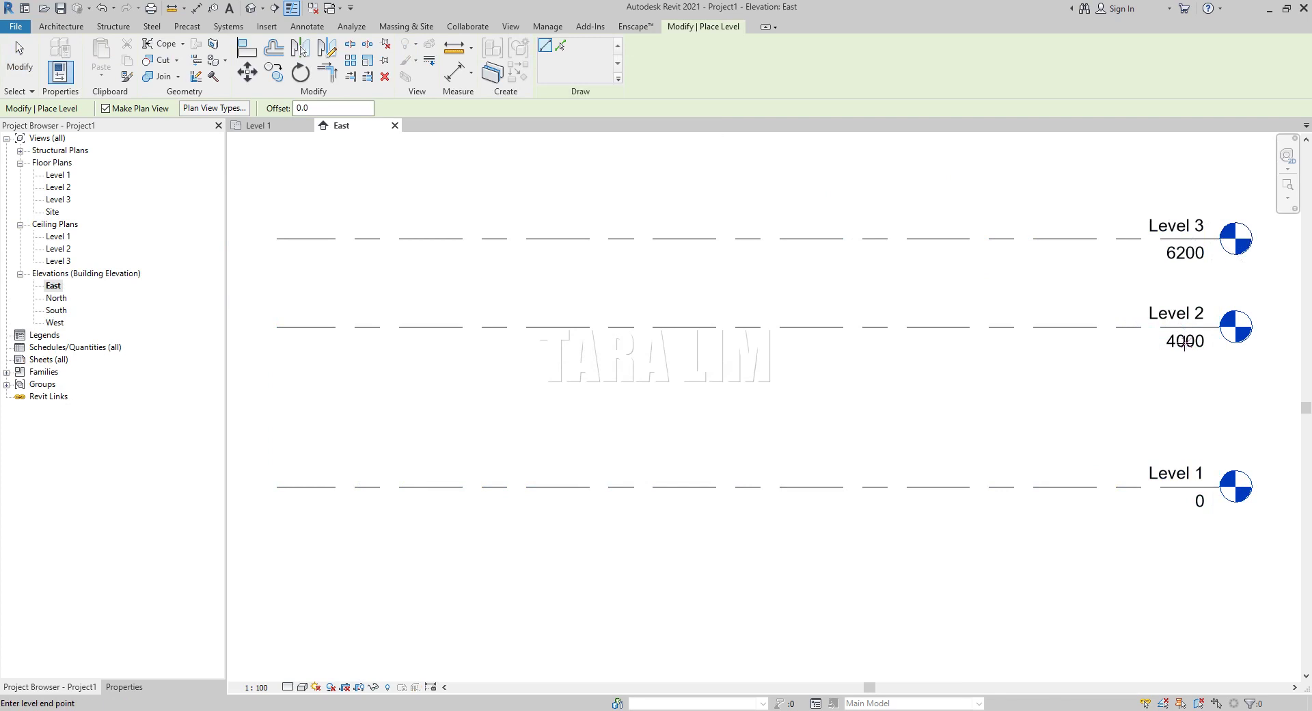
Step: Change Level 2's elevation to 1440
{"action": "left_click", "coordinate": [19, 61]}
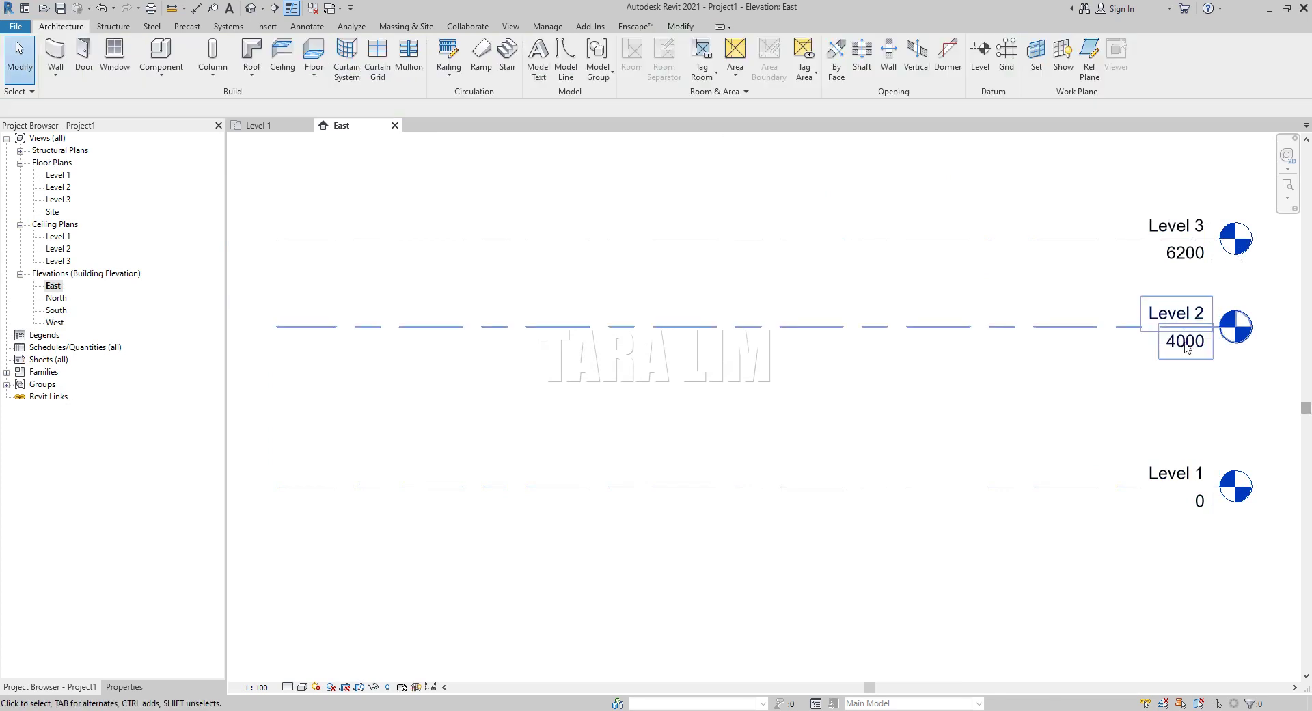
{"action": "left_click", "coordinate": [1188, 345]}
{"action": "left_click", "coordinate": [1188, 348]}
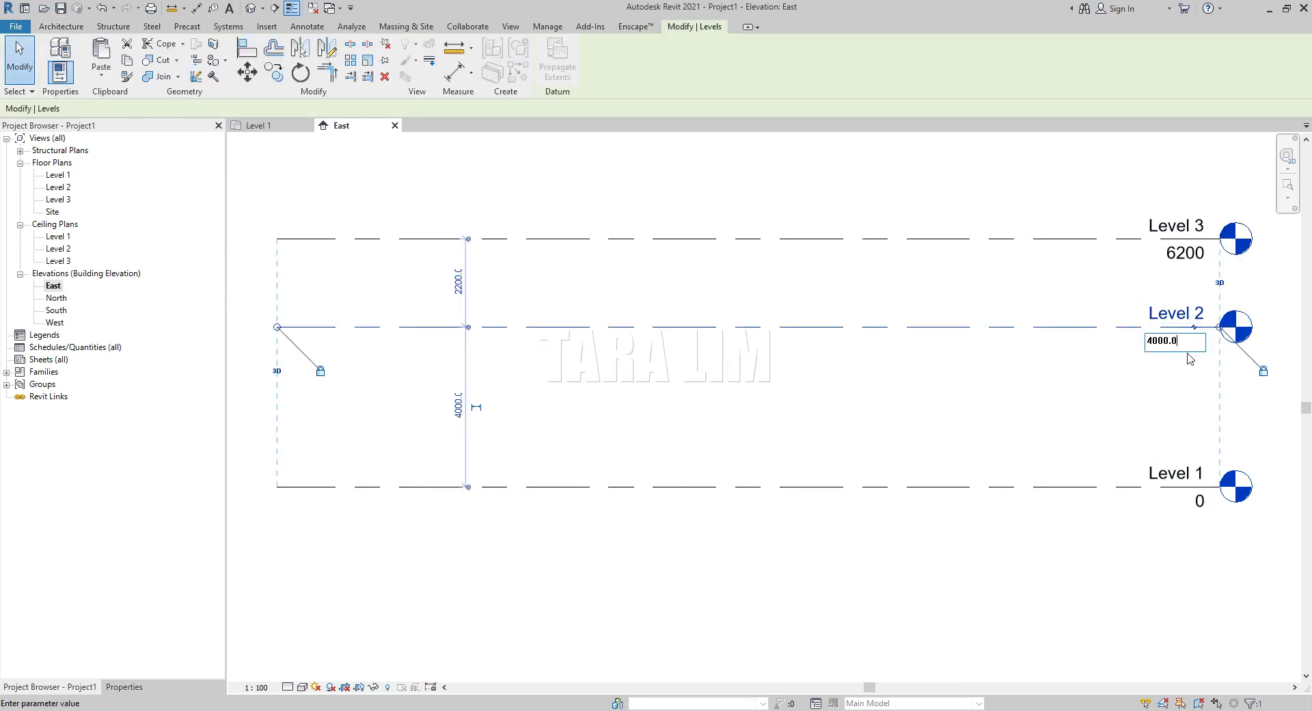
{"action": "left_click_drag", "start_coordinate": [1189, 345], "coordinate": [1081, 333]}
{"action": "type", "text": "144"}
{"action": "type", "text": "0"}
{"action": "key", "text": "Return"}
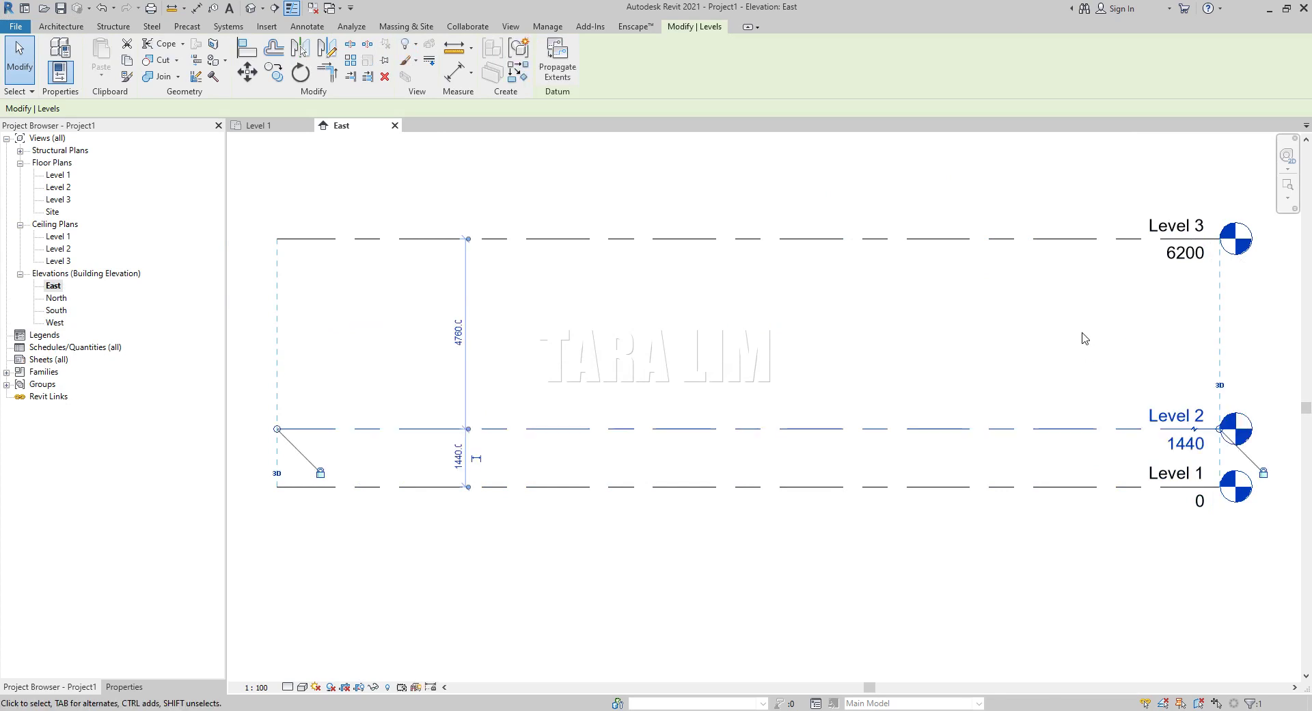
Step: Change Level 3's elevation to 3600
{"action": "left_click", "coordinate": [1184, 258]}
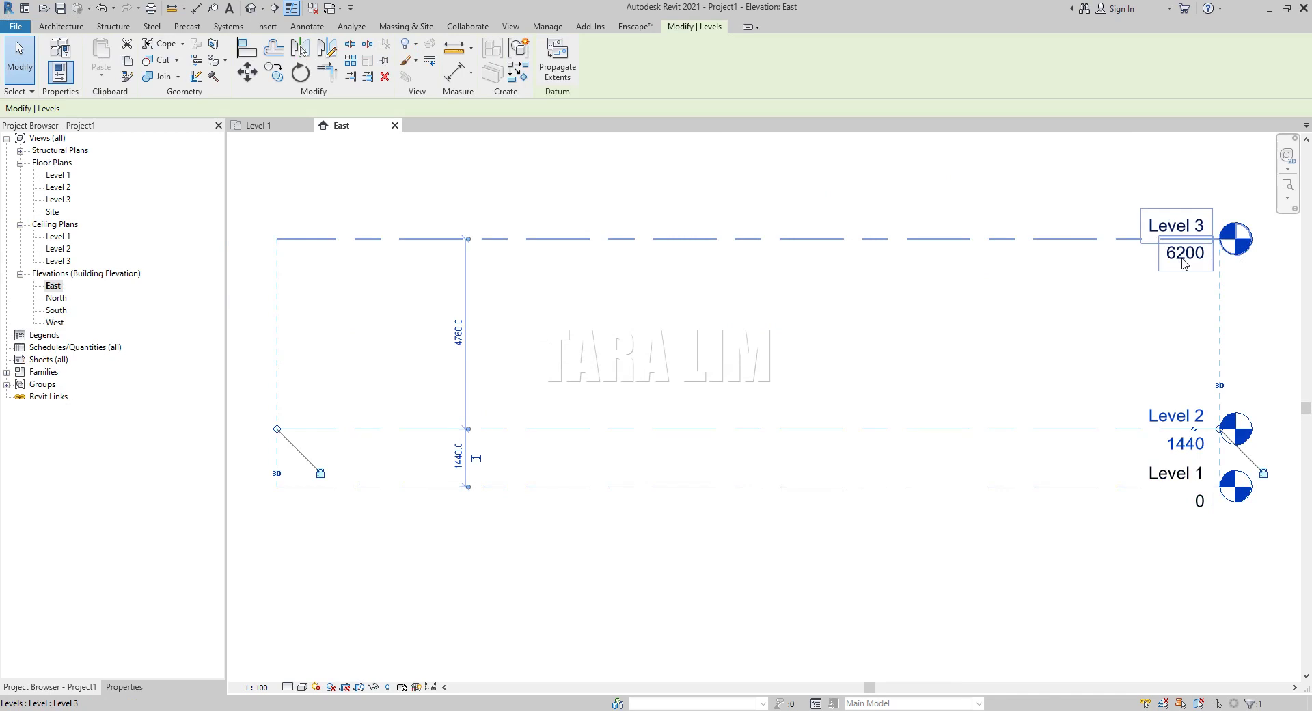
{"action": "left_click", "coordinate": [1186, 258]}
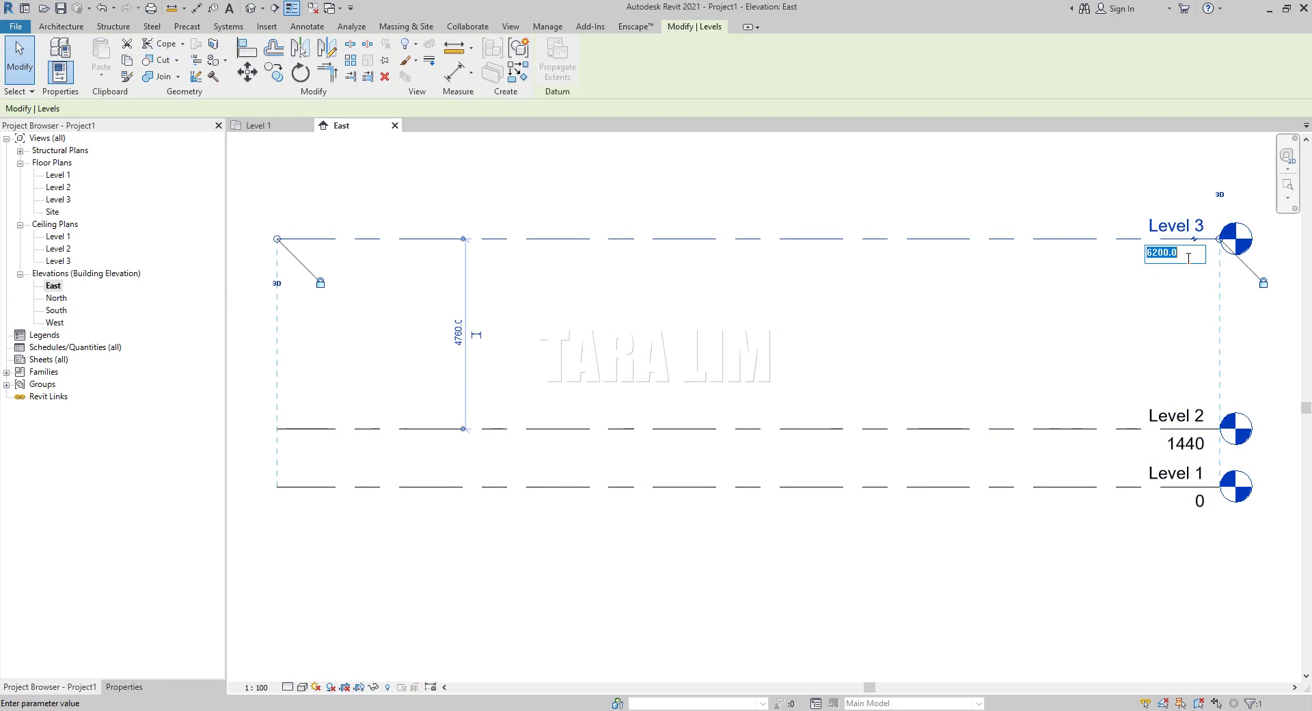
{"action": "type", "text": "3"}
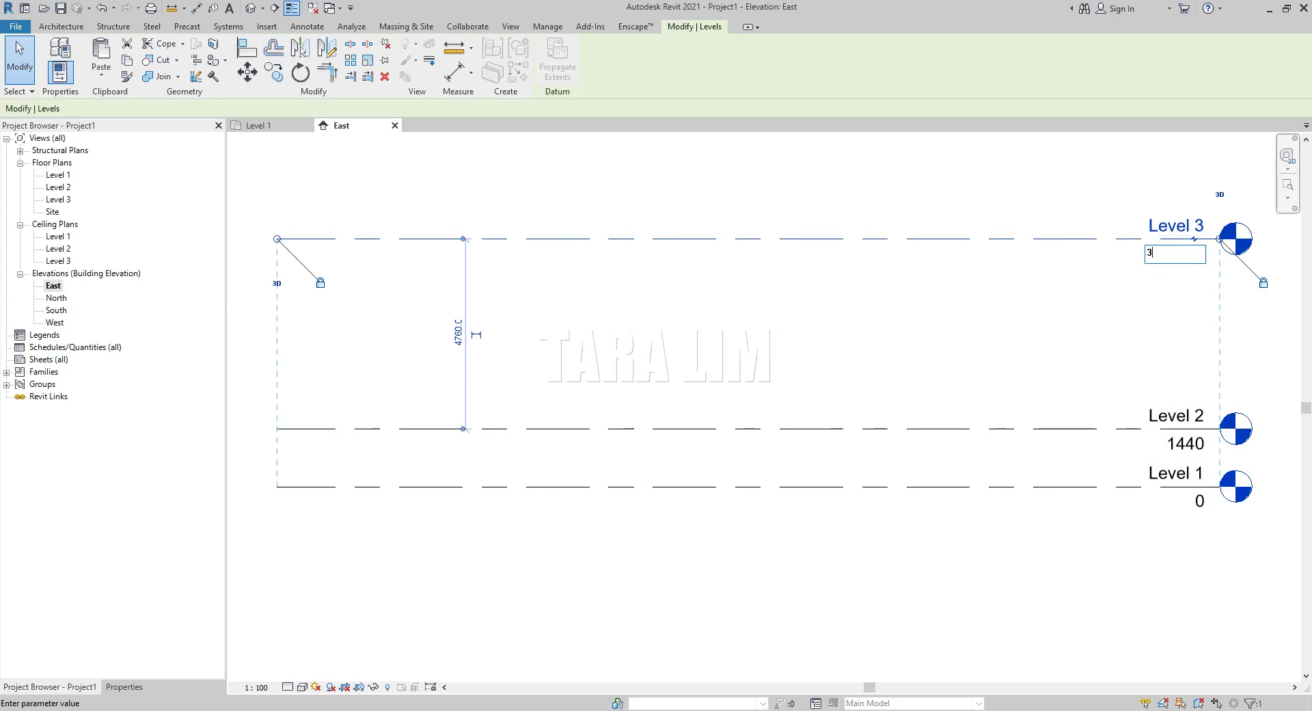
{"action": "type", "text": "600"}
{"action": "key", "text": "Return"}
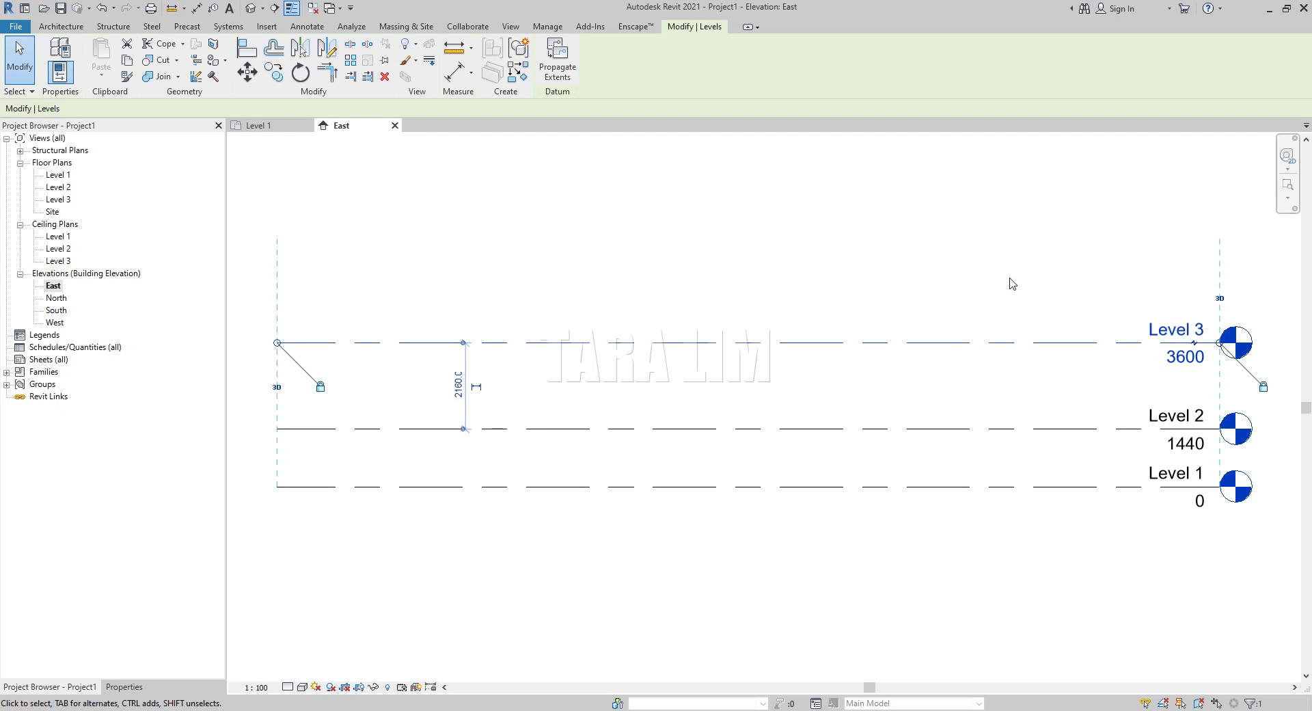
{"action": "left_click", "coordinate": [658, 275]}
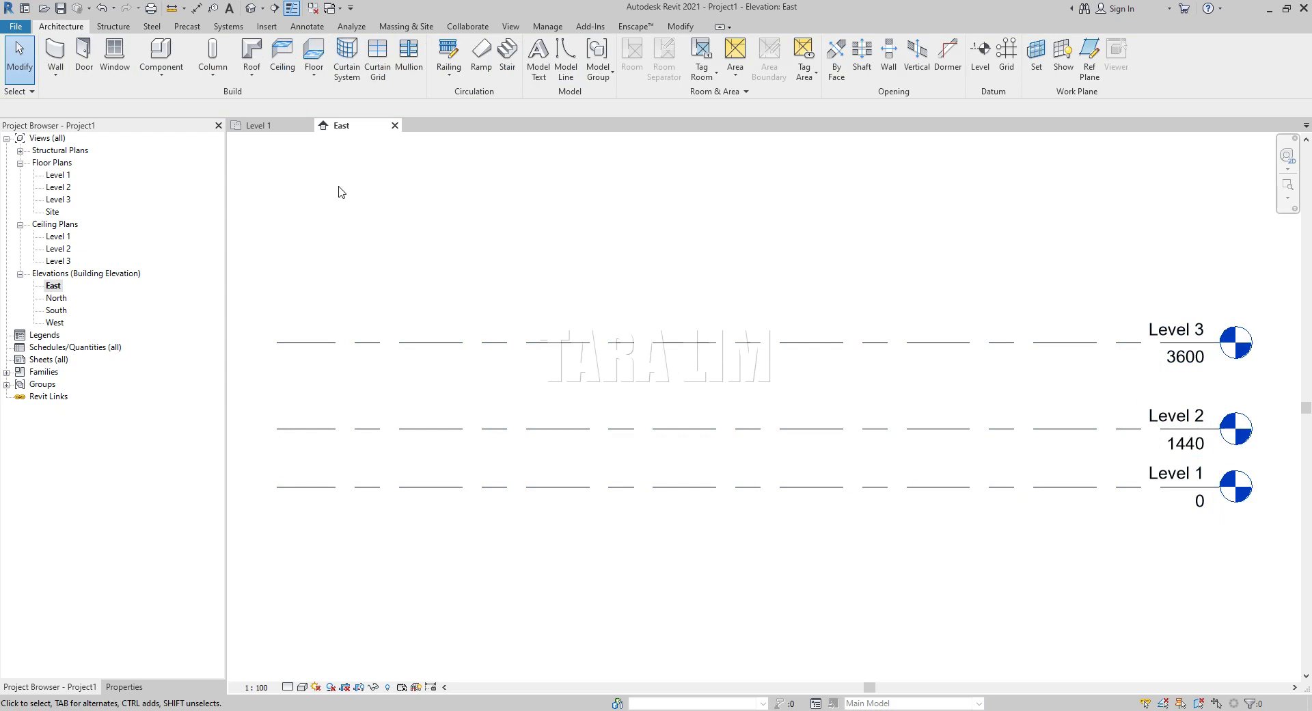
{"action": "mouse_move", "coordinate": [258, 125]}
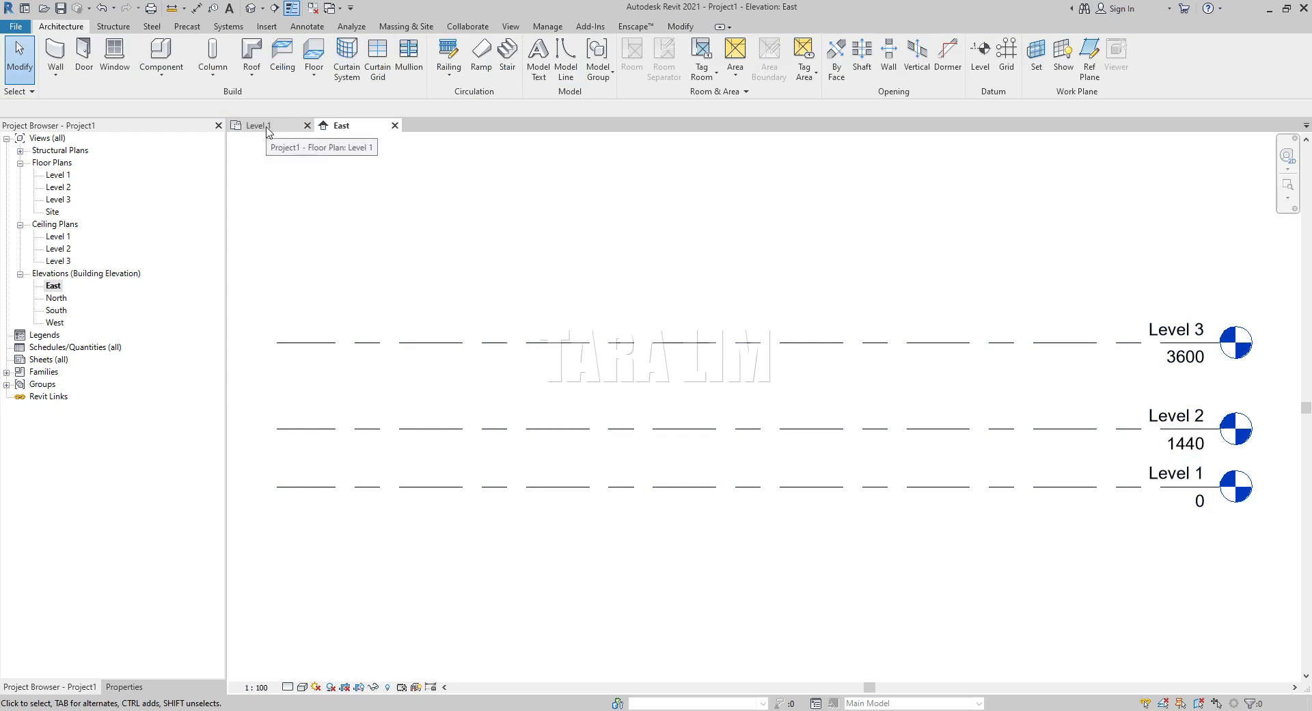
Step: On the Level 1 plan, set the Wall tool to Rectangle with top constraint Level 3
{"action": "left_click", "coordinate": [267, 126]}
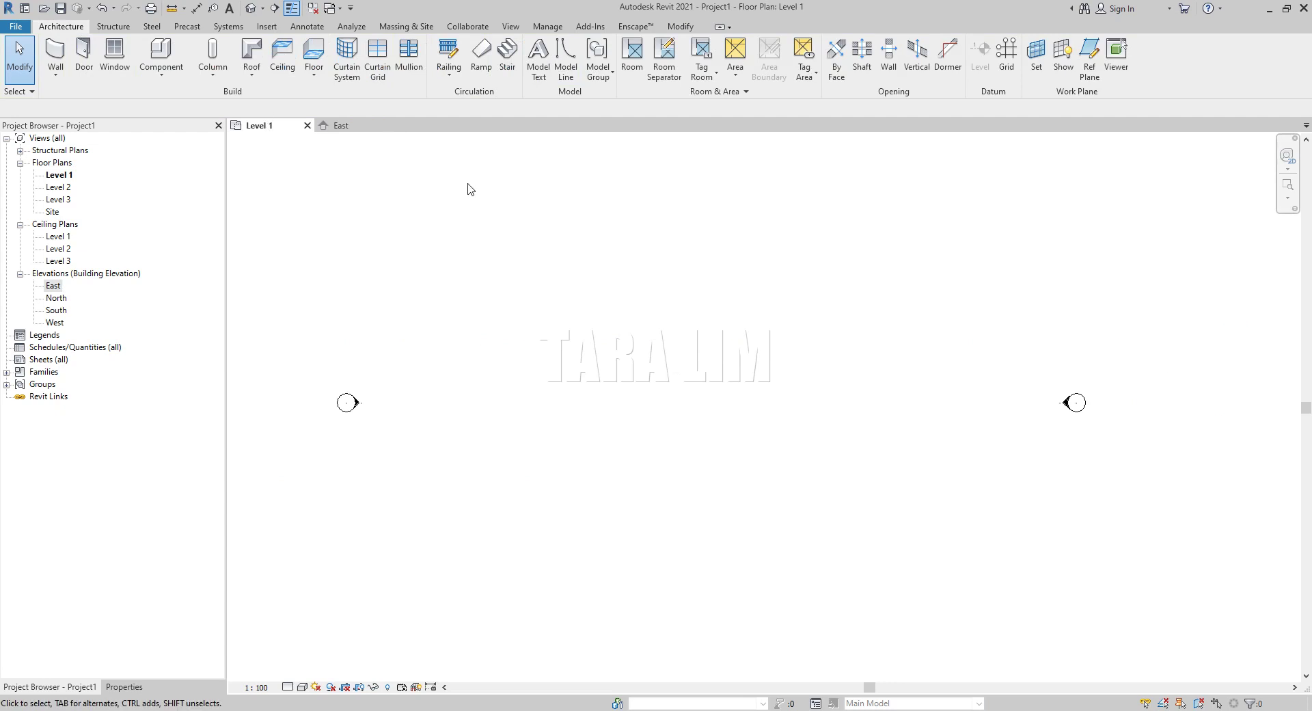
{"action": "left_click", "coordinate": [57, 63]}
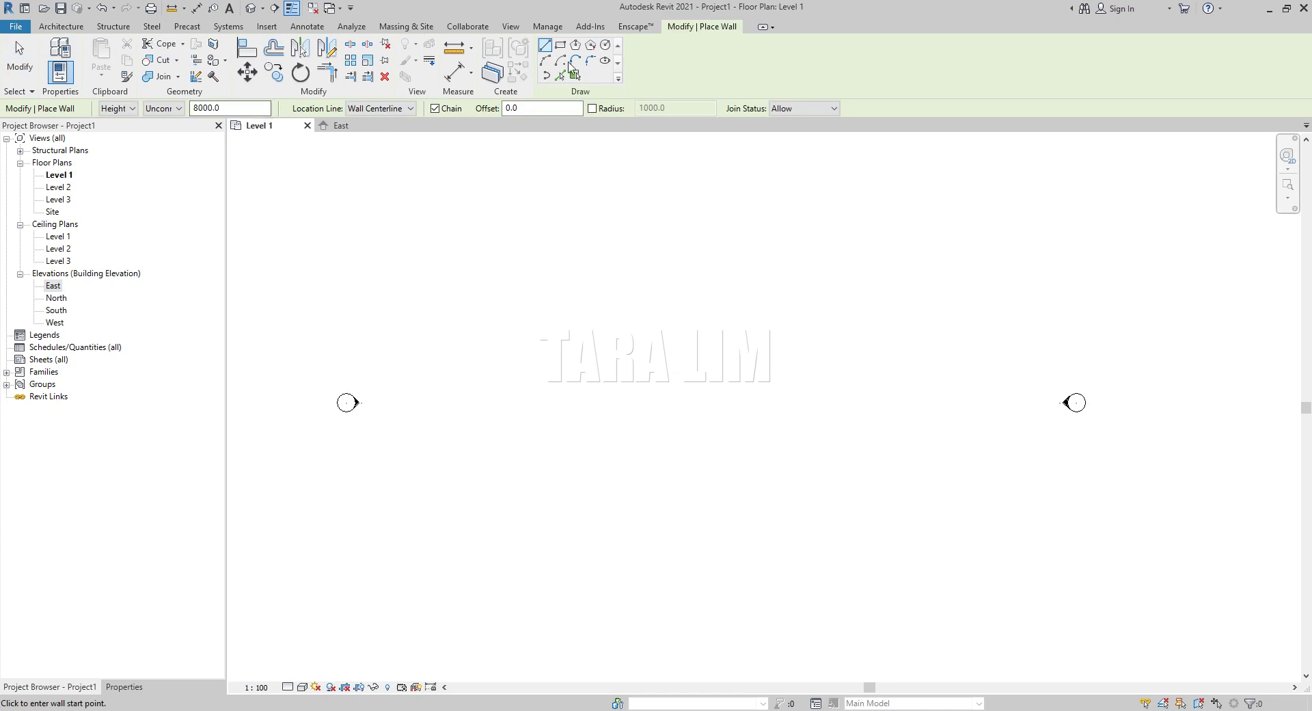
{"action": "left_click", "coordinate": [560, 46]}
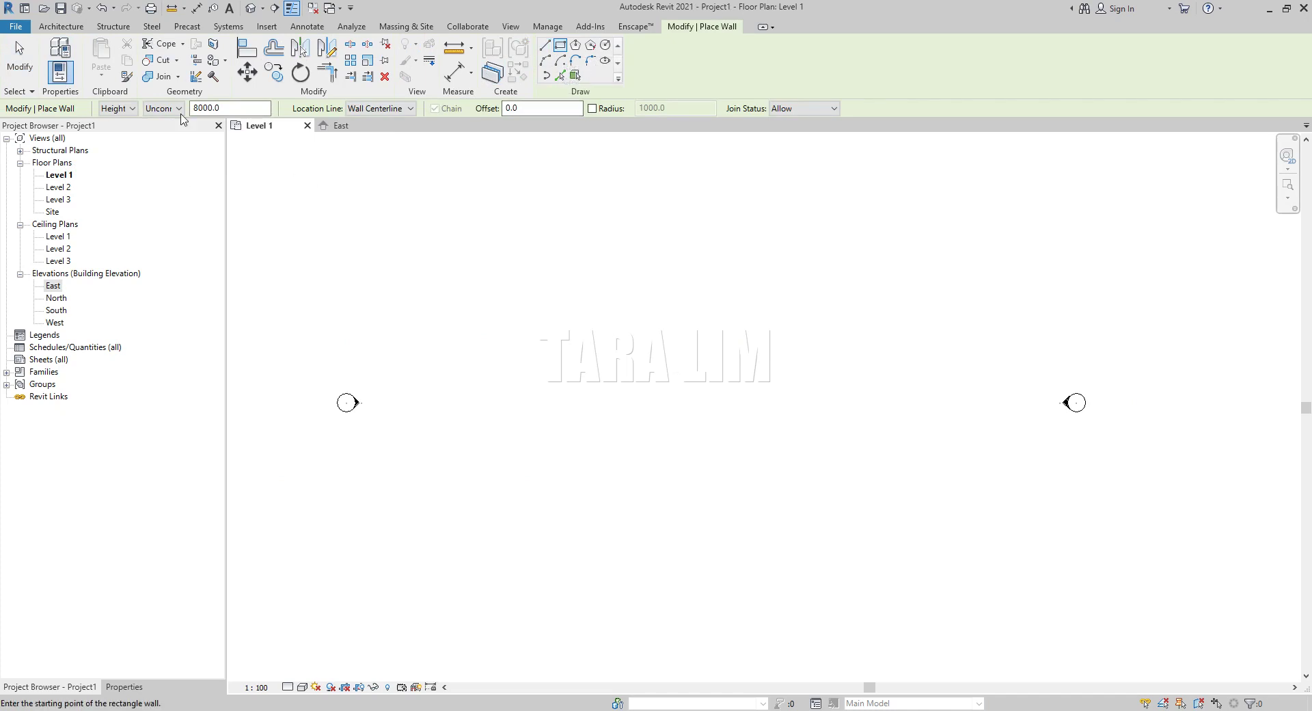
{"action": "left_click", "coordinate": [163, 108]}
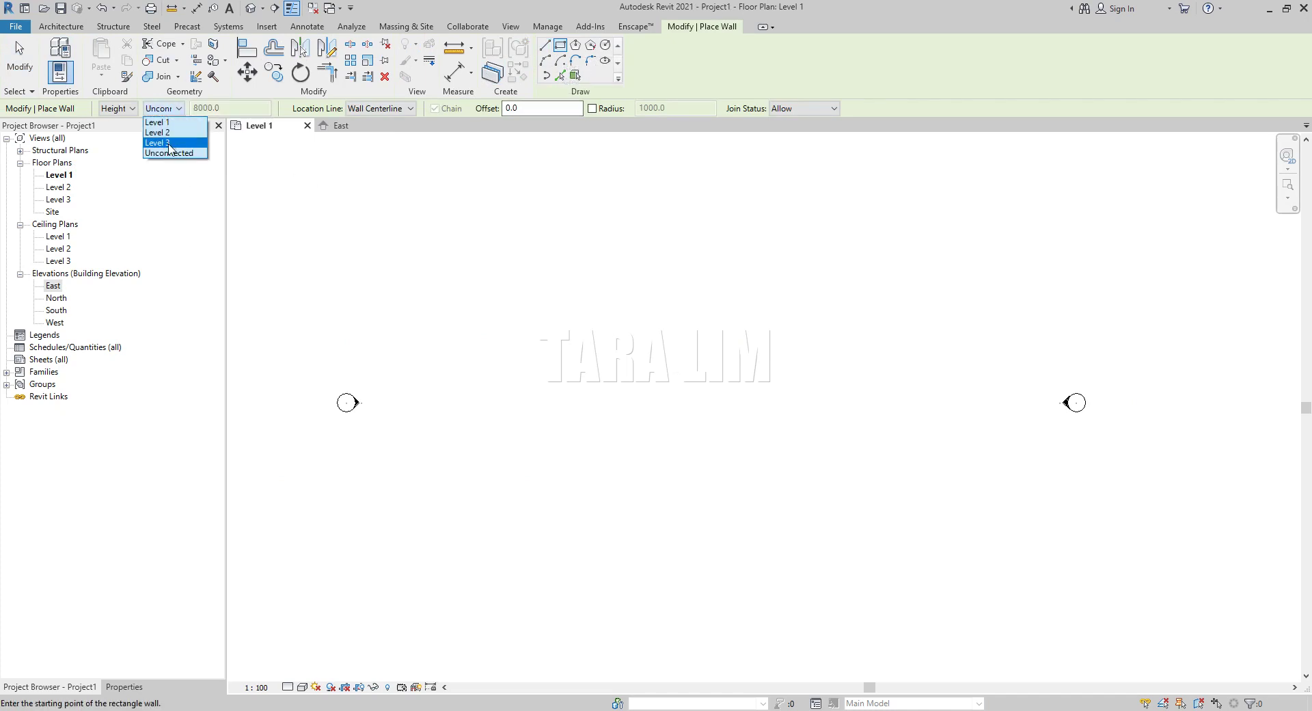
{"action": "left_click", "coordinate": [169, 143]}
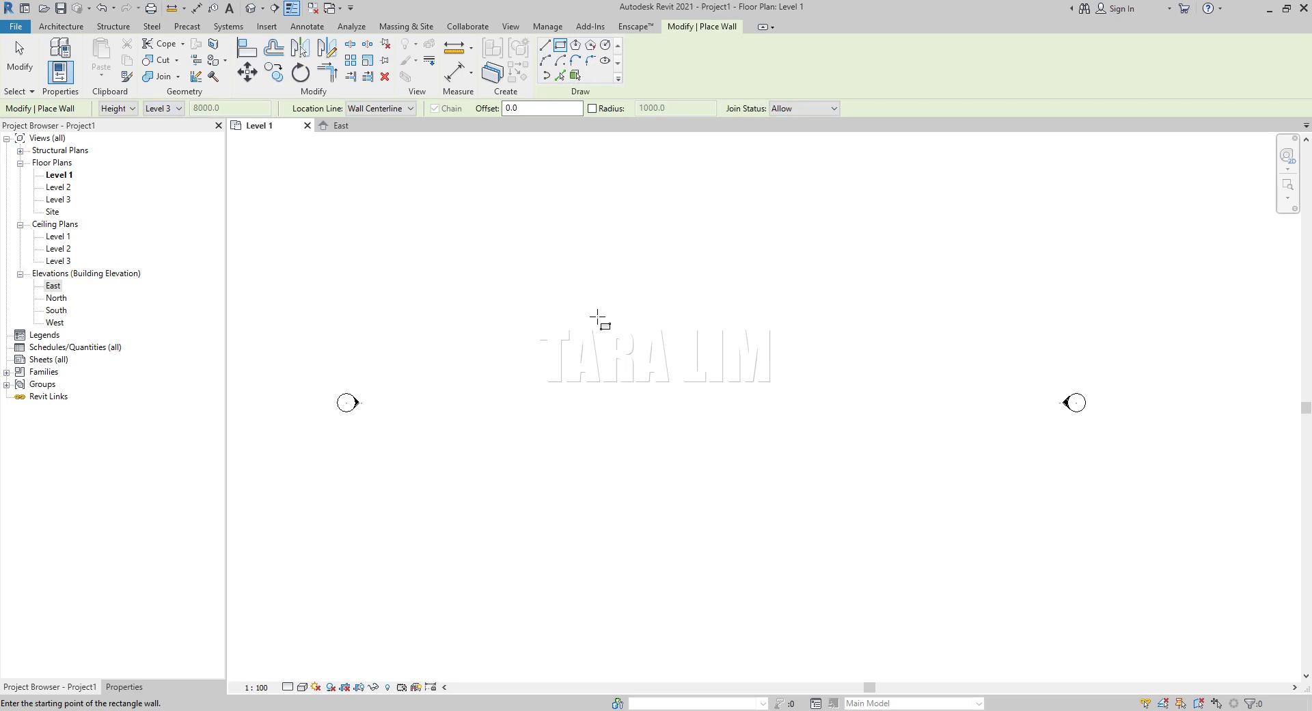
Step: Draw a rectangle of walls about 5800 × 4800
{"action": "left_click", "coordinate": [575, 312]}
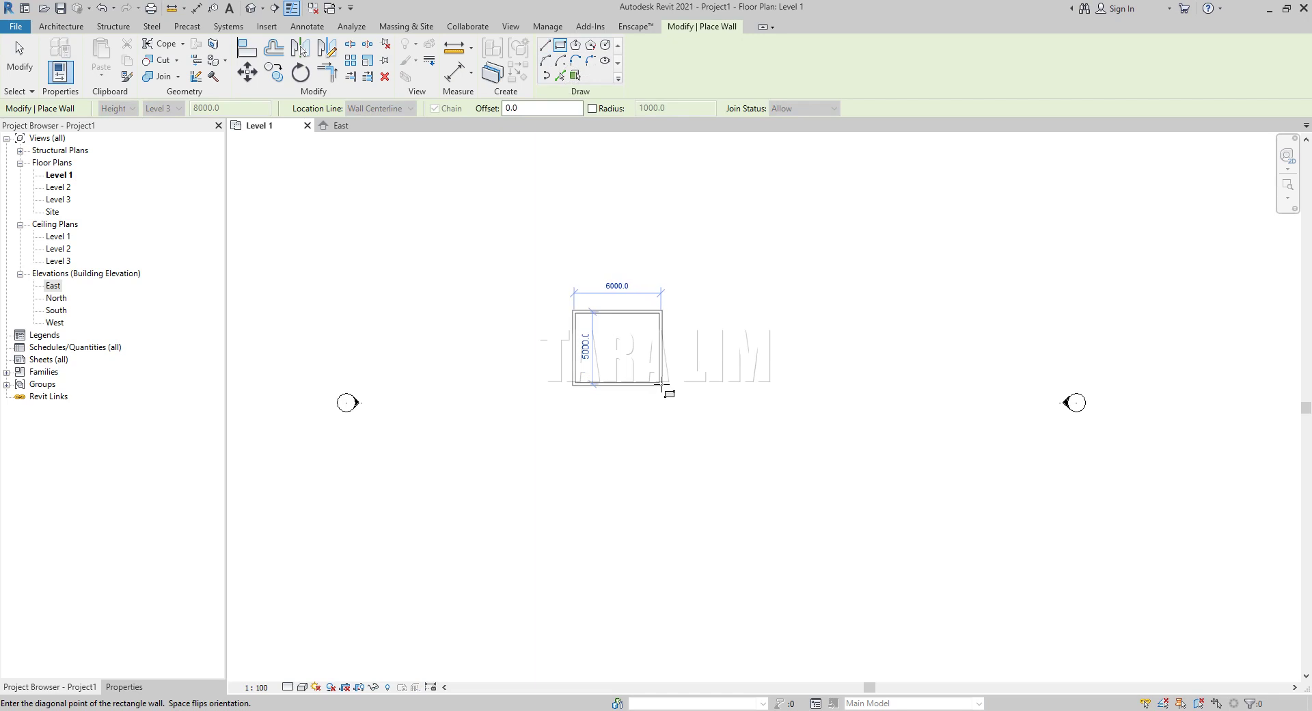
{"action": "left_click", "coordinate": [661, 384]}
{"action": "scroll", "coordinate": [561, 328], "scroll_direction": "up", "scroll_amount": 4}
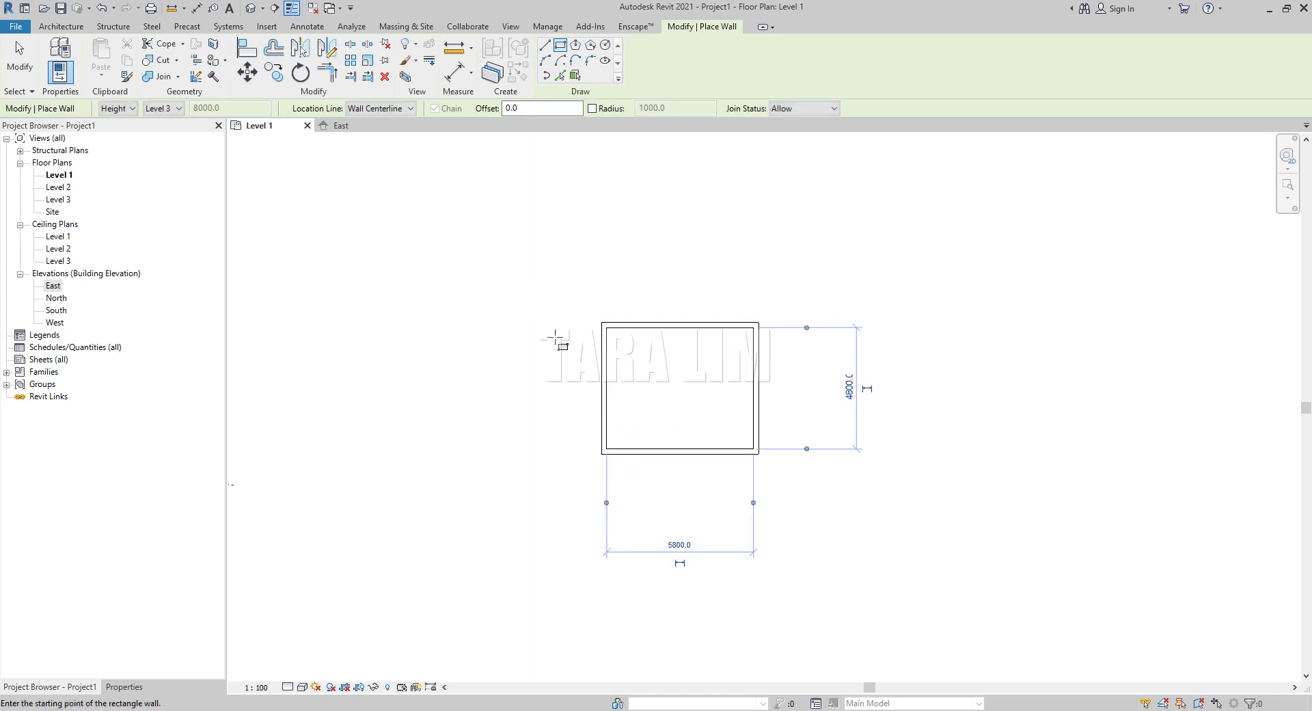
{"action": "scroll", "coordinate": [560, 376], "scroll_direction": "up", "scroll_amount": 1}
{"action": "scroll", "coordinate": [595, 431], "scroll_direction": "down", "scroll_amount": 1}
{"action": "scroll", "coordinate": [588, 427], "scroll_direction": "up", "scroll_amount": 2}
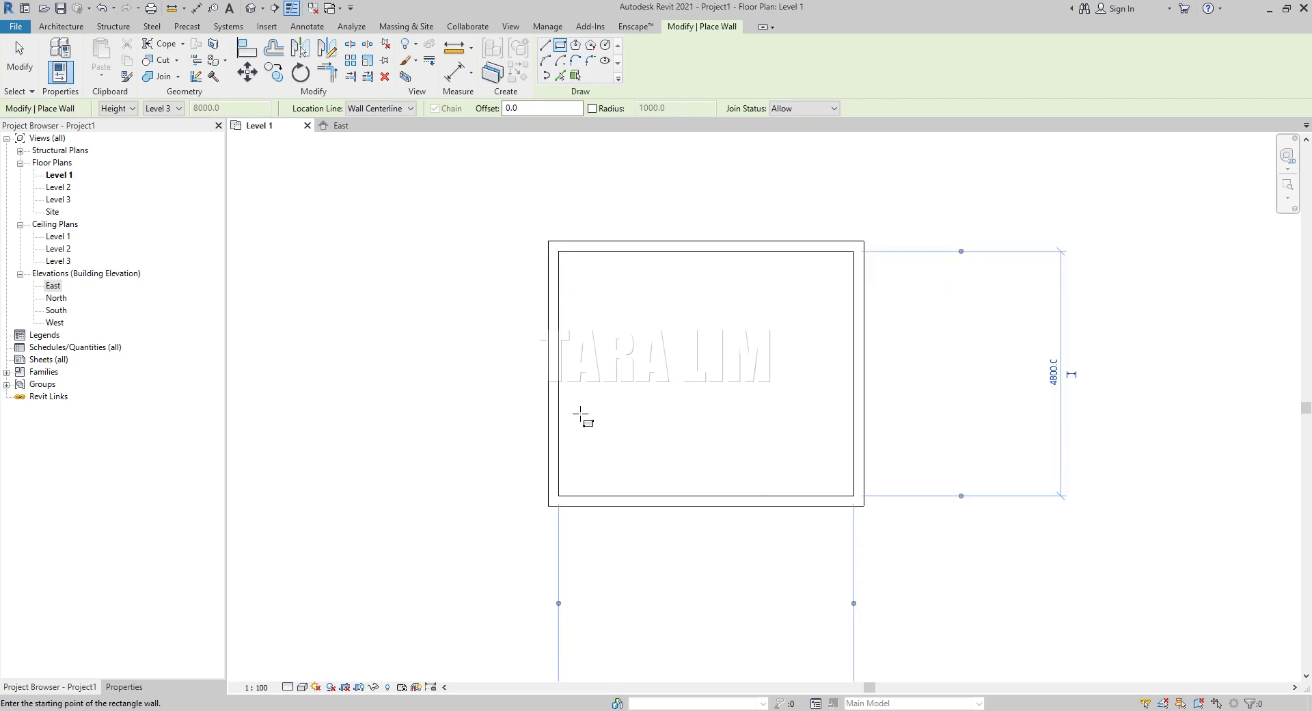
{"action": "left_click", "coordinate": [37, 60]}
Step: Delete the bottom wall and move the right wall so the side walls are 8000 apart
{"action": "left_click_drag", "start_coordinate": [768, 457], "coordinate": [696, 570]}
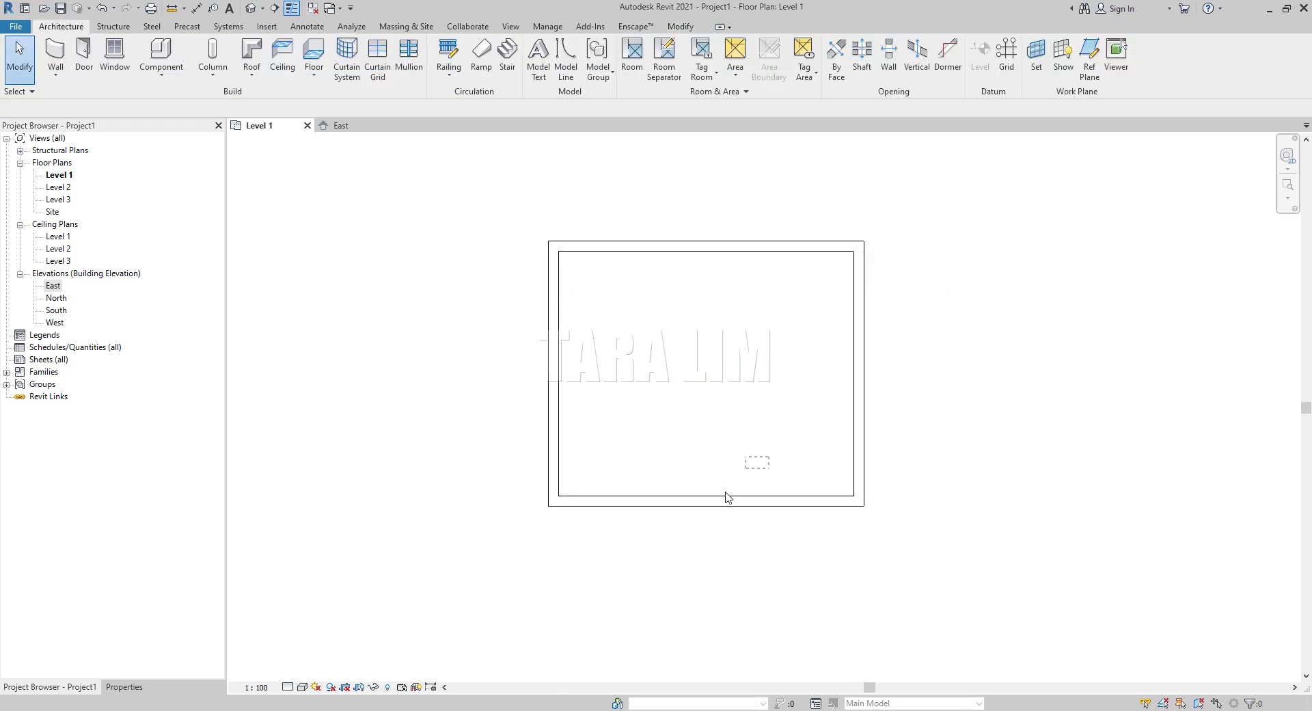
{"action": "key", "text": "Delete"}
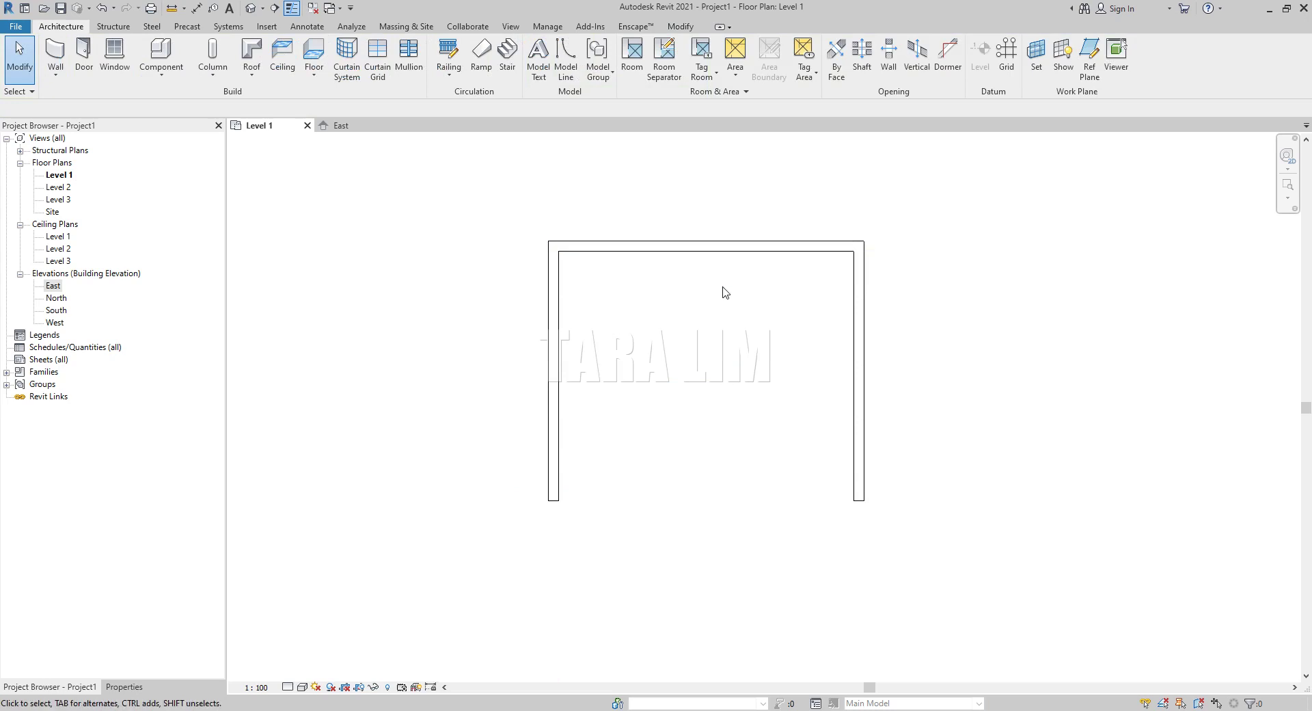
{"action": "left_click", "coordinate": [855, 325]}
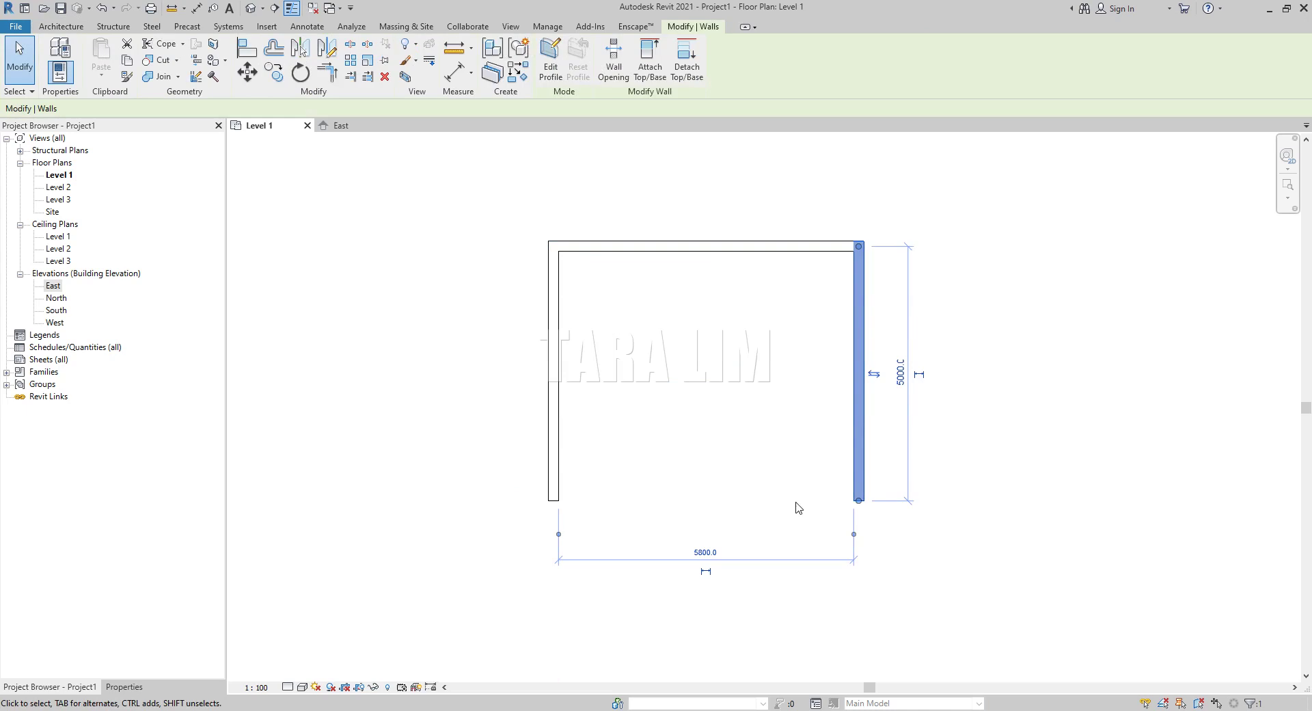
{"action": "left_click", "coordinate": [706, 553]}
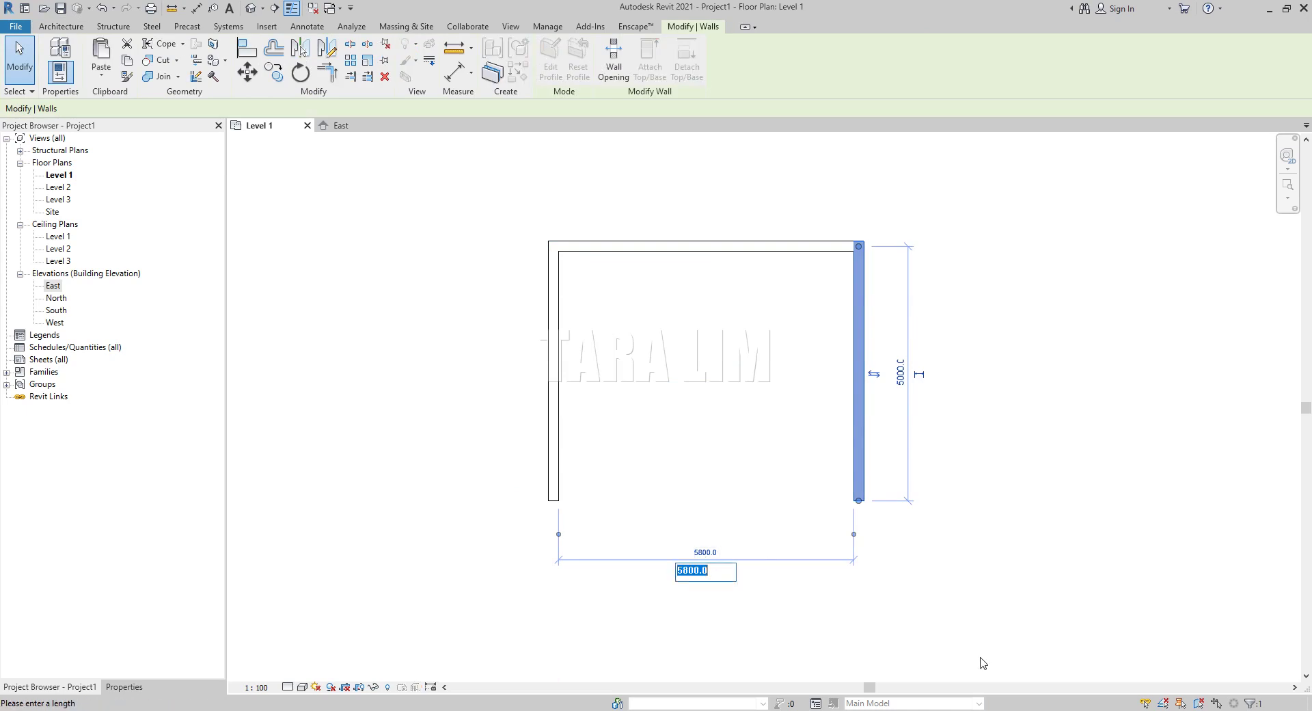
{"action": "type", "text": "800"}
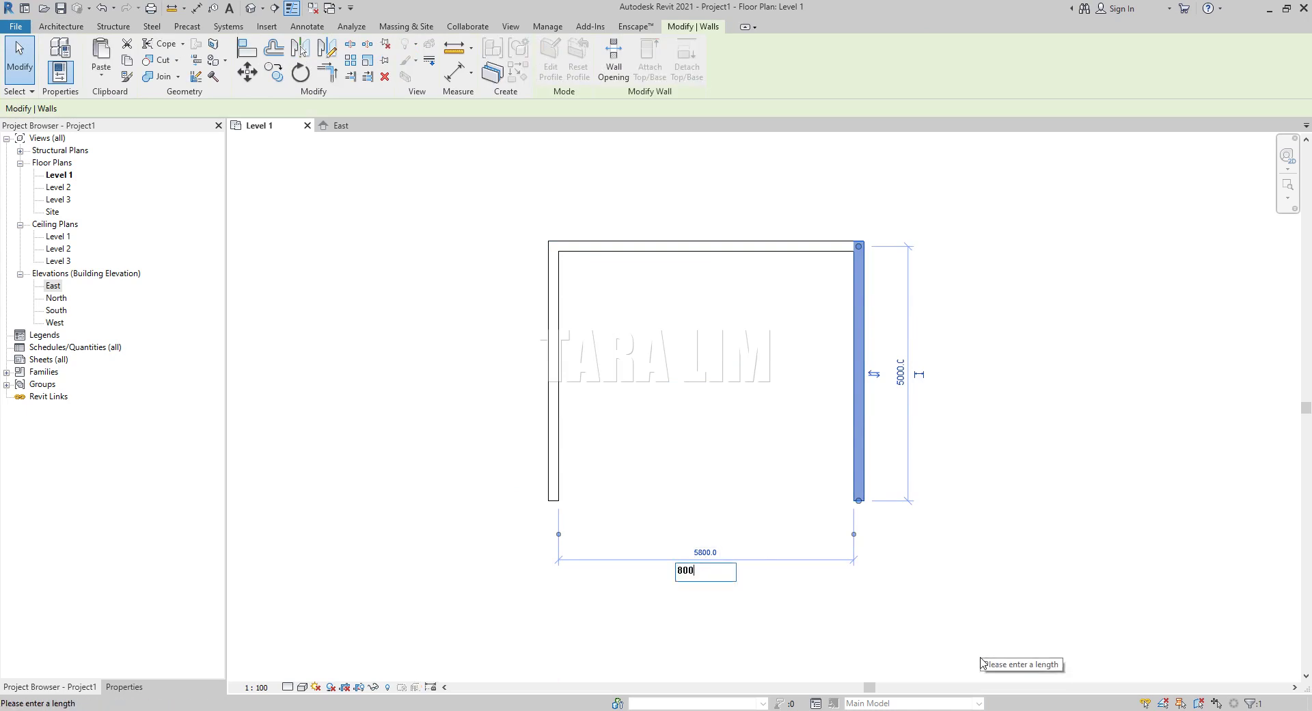
{"action": "type", "text": "0"}
{"action": "key", "text": "Return"}
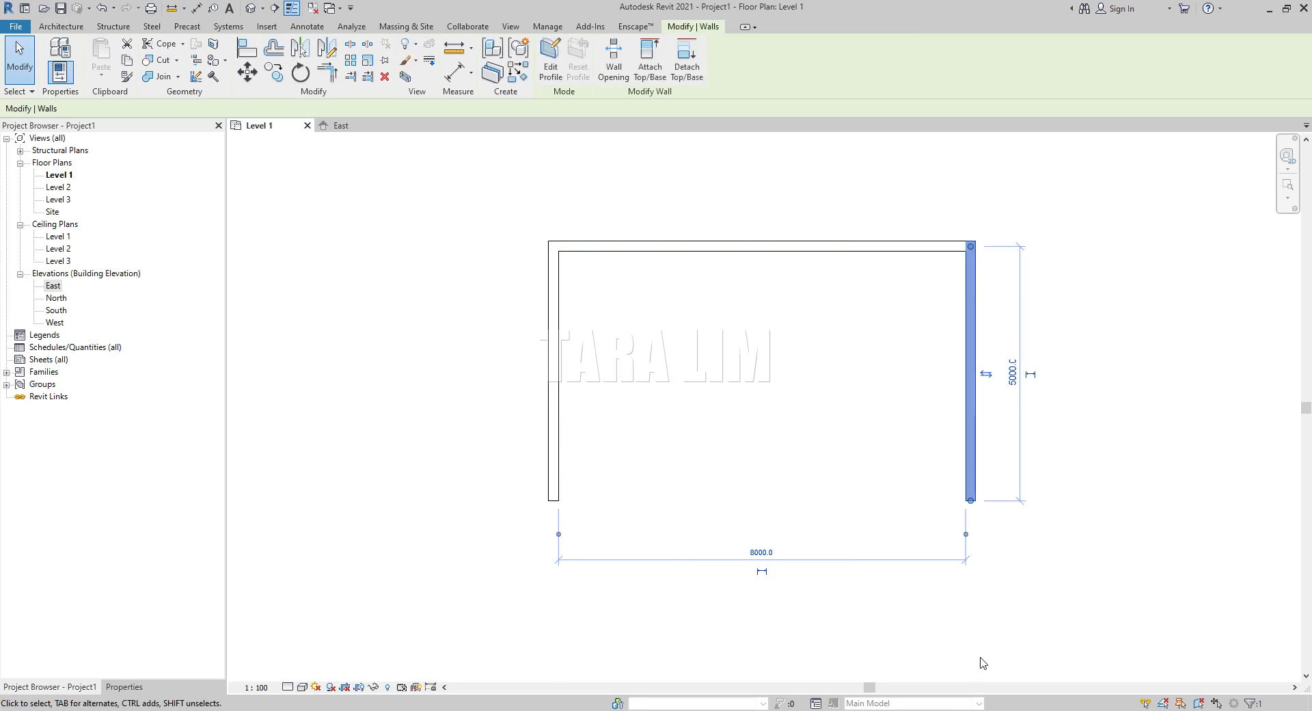
{"action": "left_click", "coordinate": [1093, 405]}
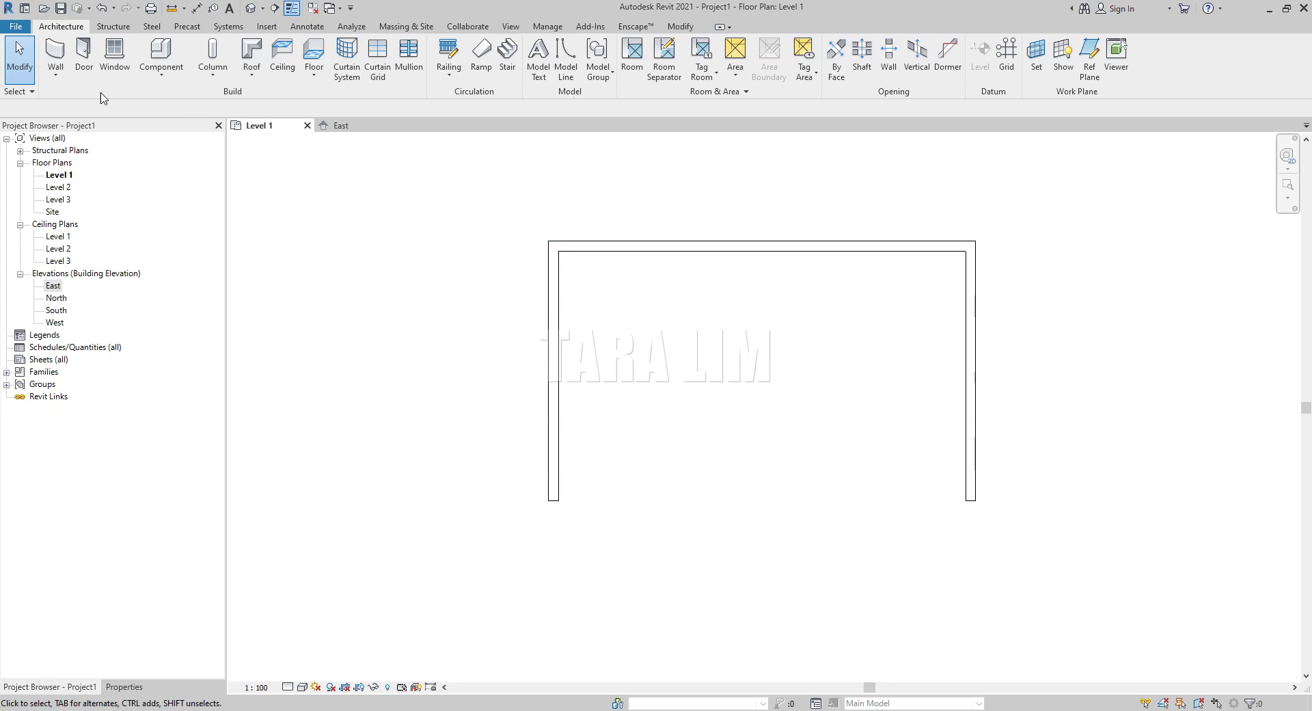
Step: Draw a 1500-radius circular wall at the top wall's midpoint and delete its upper half
{"action": "left_click", "coordinate": [54, 51]}
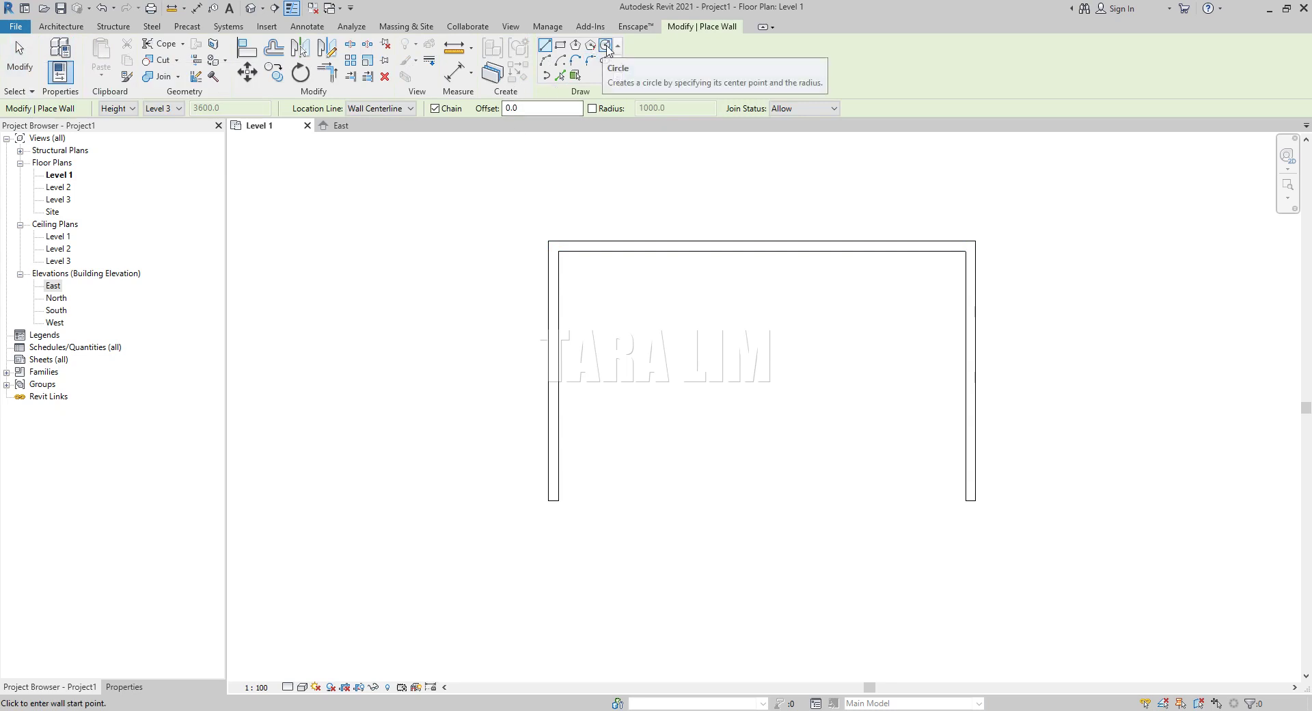
{"action": "left_click", "coordinate": [605, 46]}
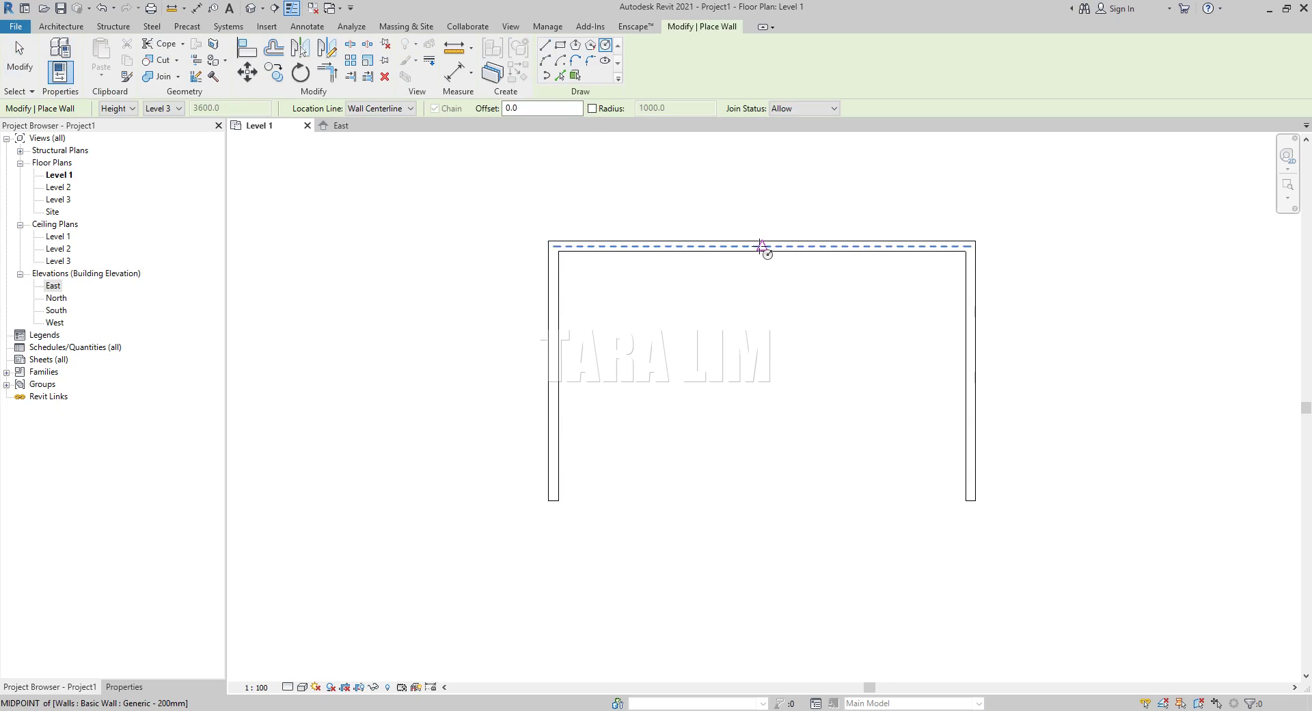
{"action": "left_click", "coordinate": [761, 246]}
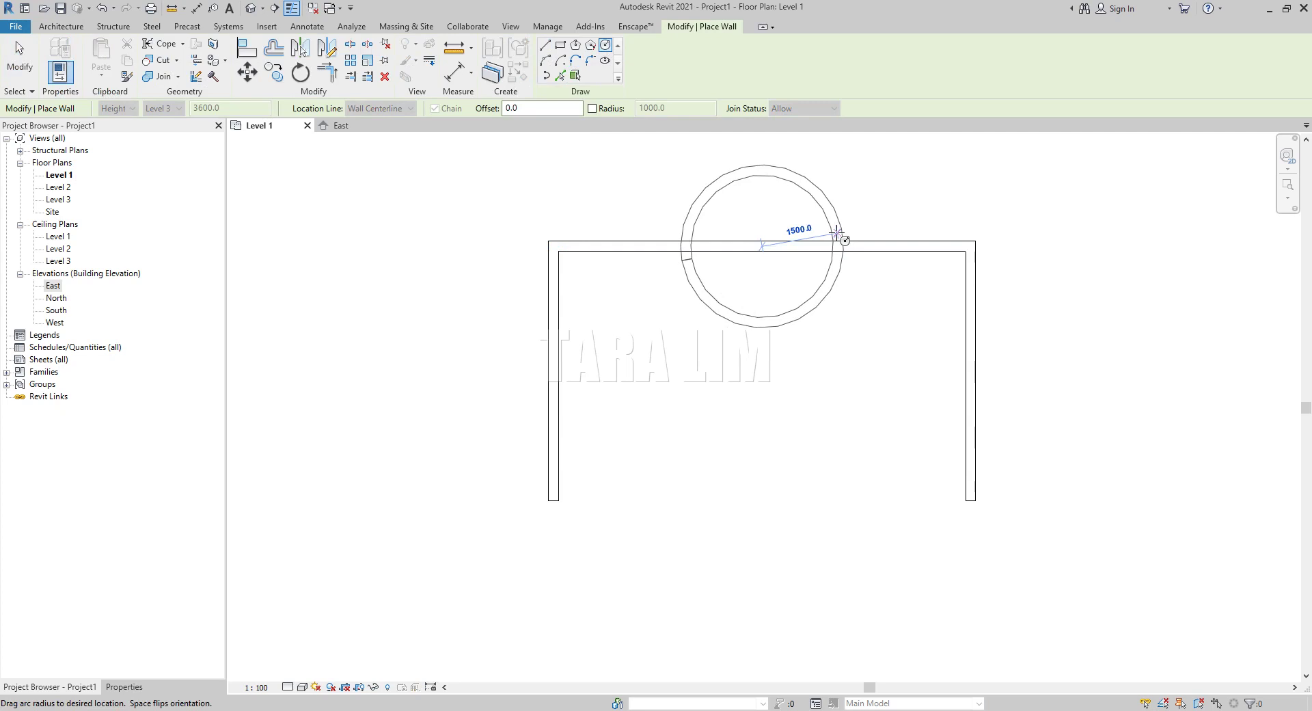
{"action": "left_click", "coordinate": [844, 239]}
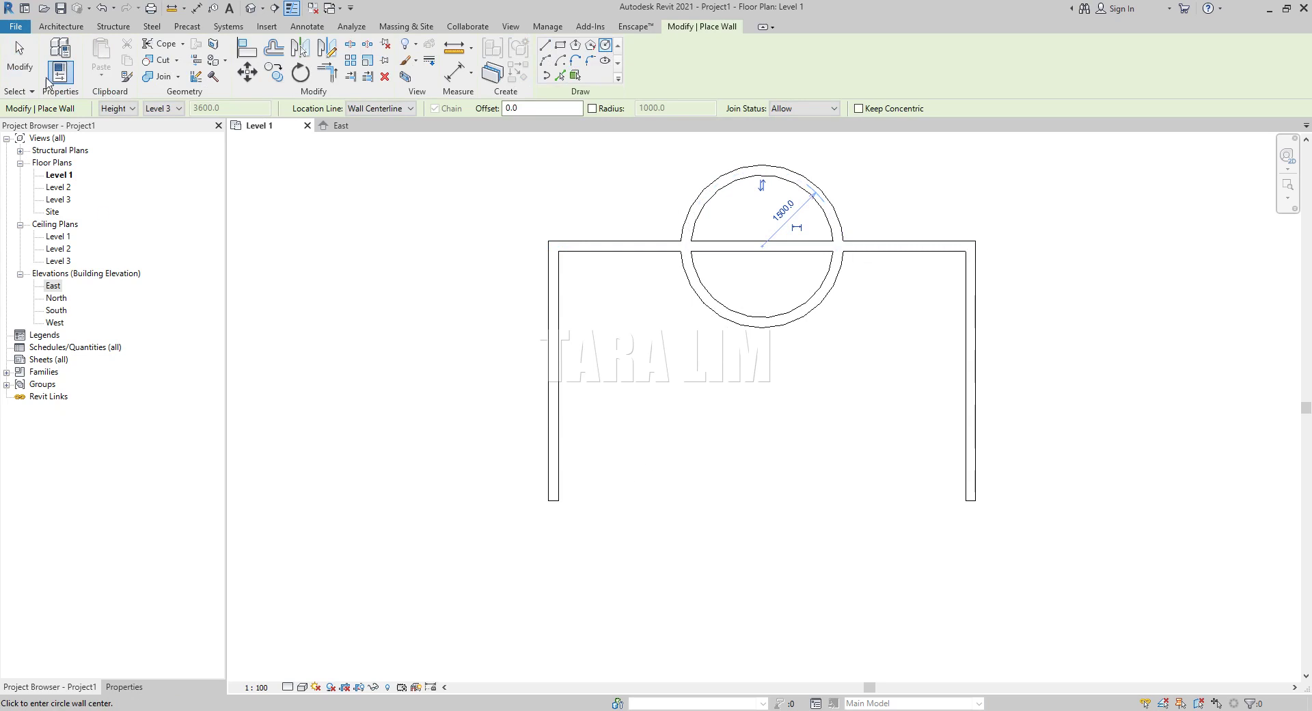
{"action": "left_click", "coordinate": [19, 58]}
{"action": "left_click", "coordinate": [813, 190]}
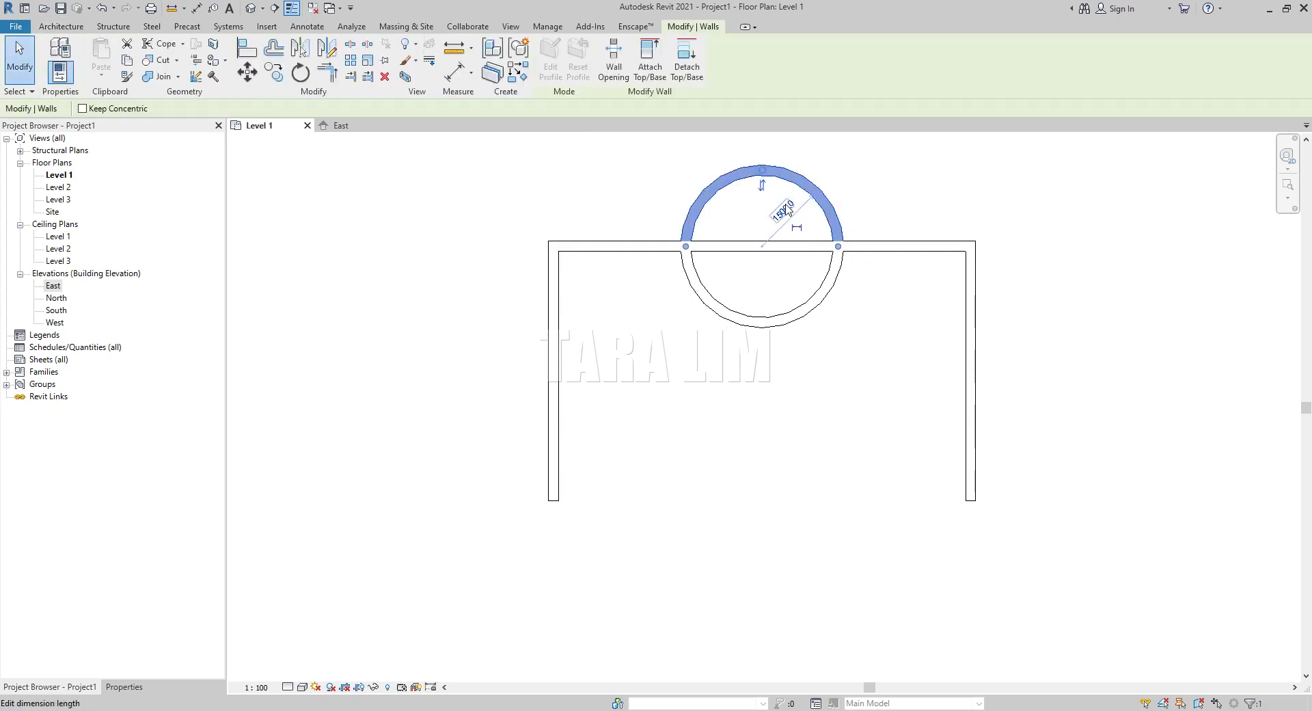
{"action": "key", "text": "Delete"}
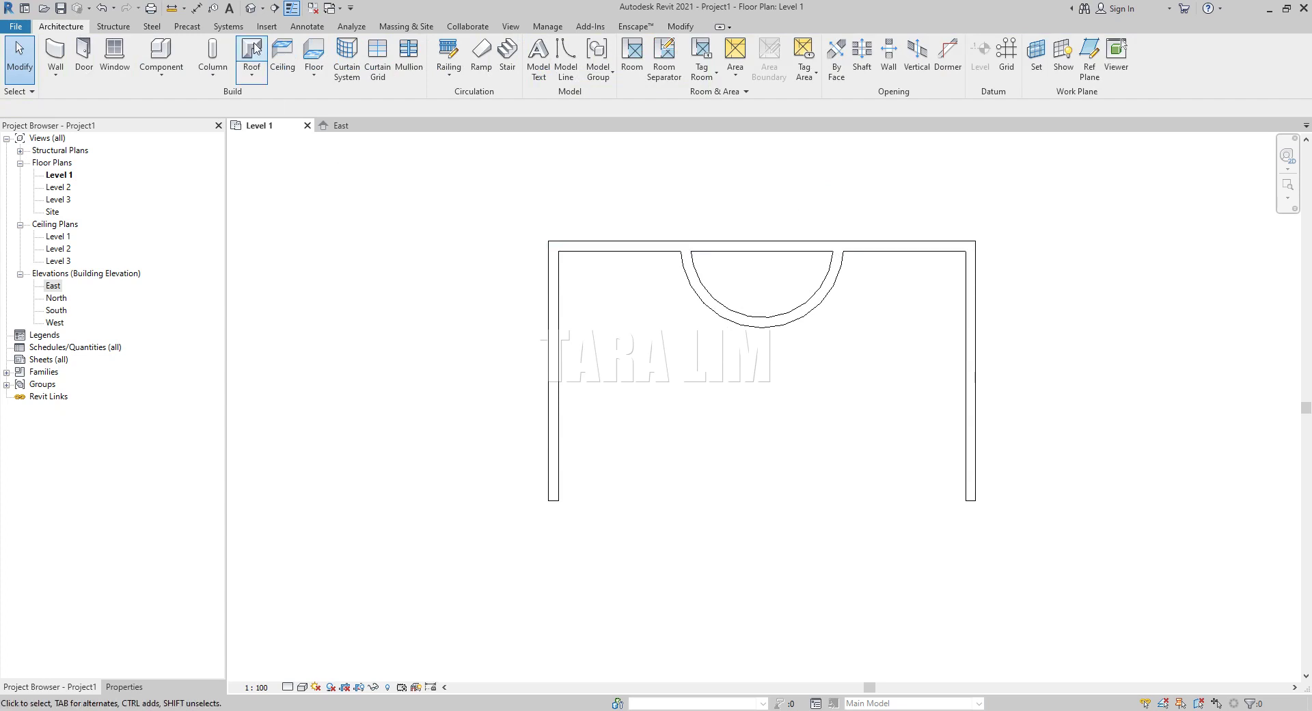
Step: Inspect the walls and curved niche in 3D, then return to the Level 1 plan
{"action": "left_click", "coordinate": [251, 9]}
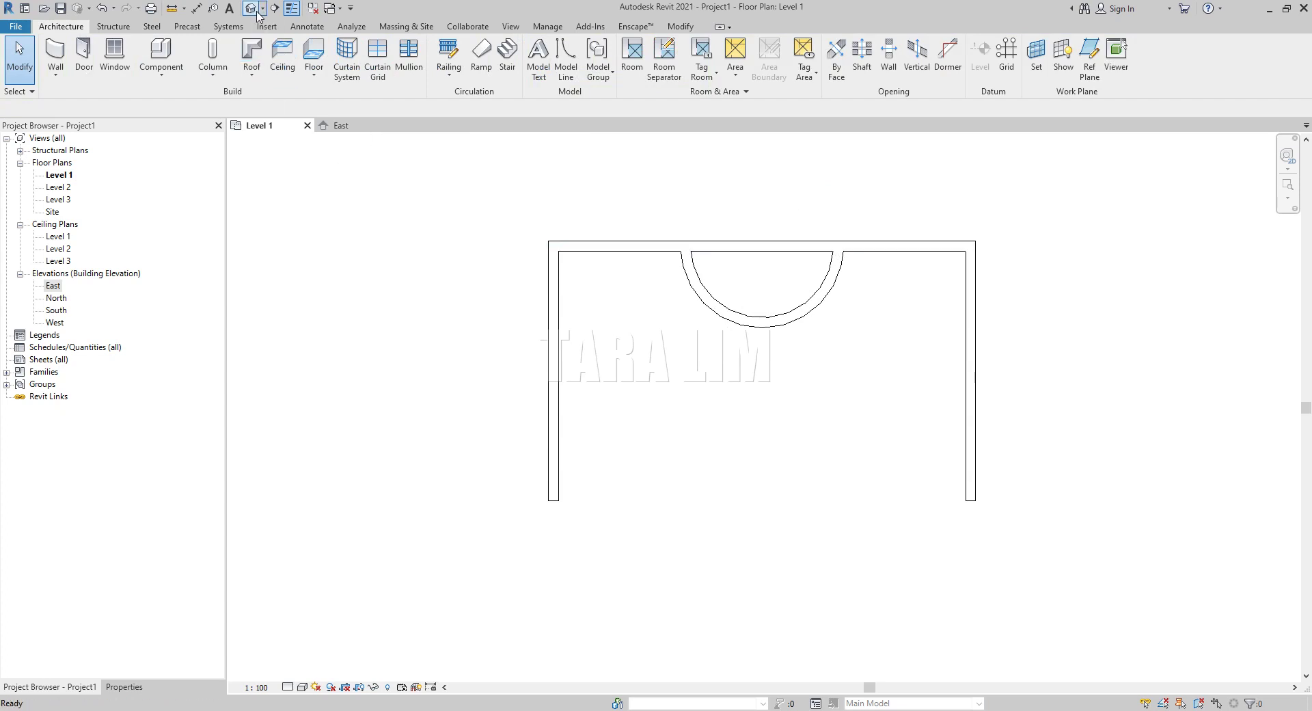
{"action": "scroll", "coordinate": [811, 281], "scroll_direction": "up", "scroll_amount": 2}
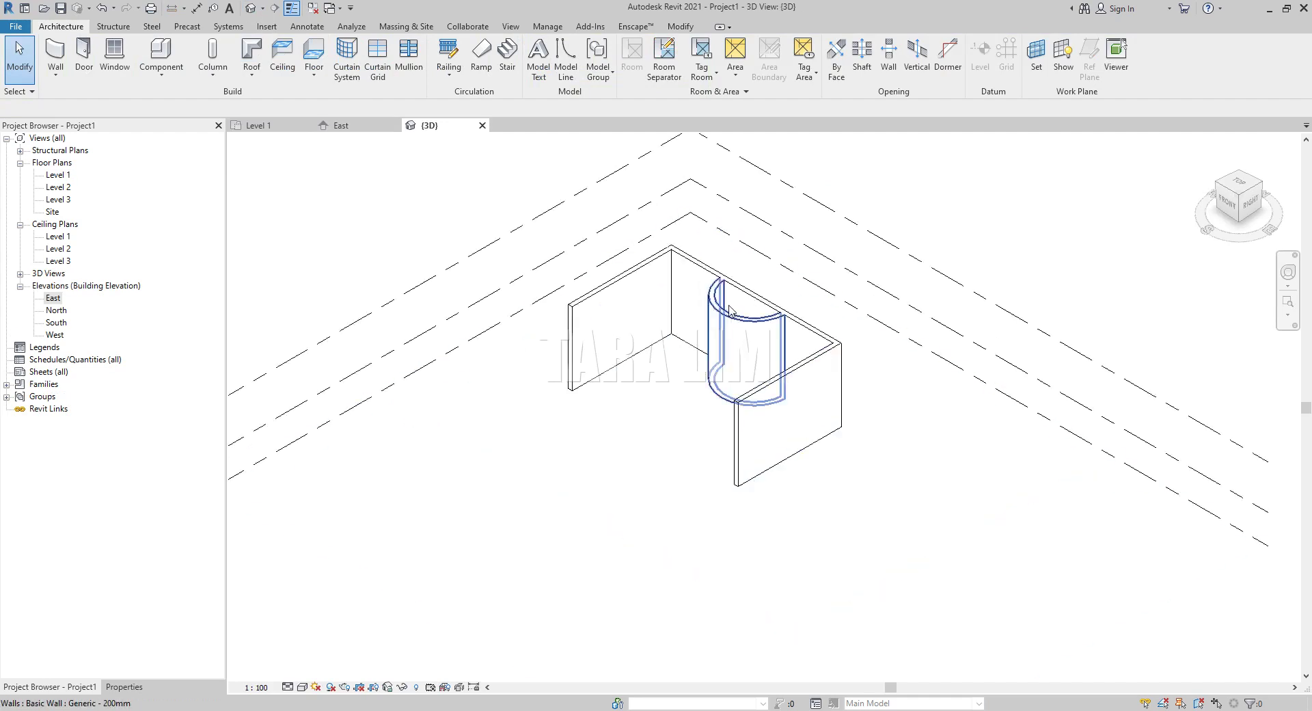
{"action": "scroll", "coordinate": [729, 308], "scroll_direction": "up", "scroll_amount": 2}
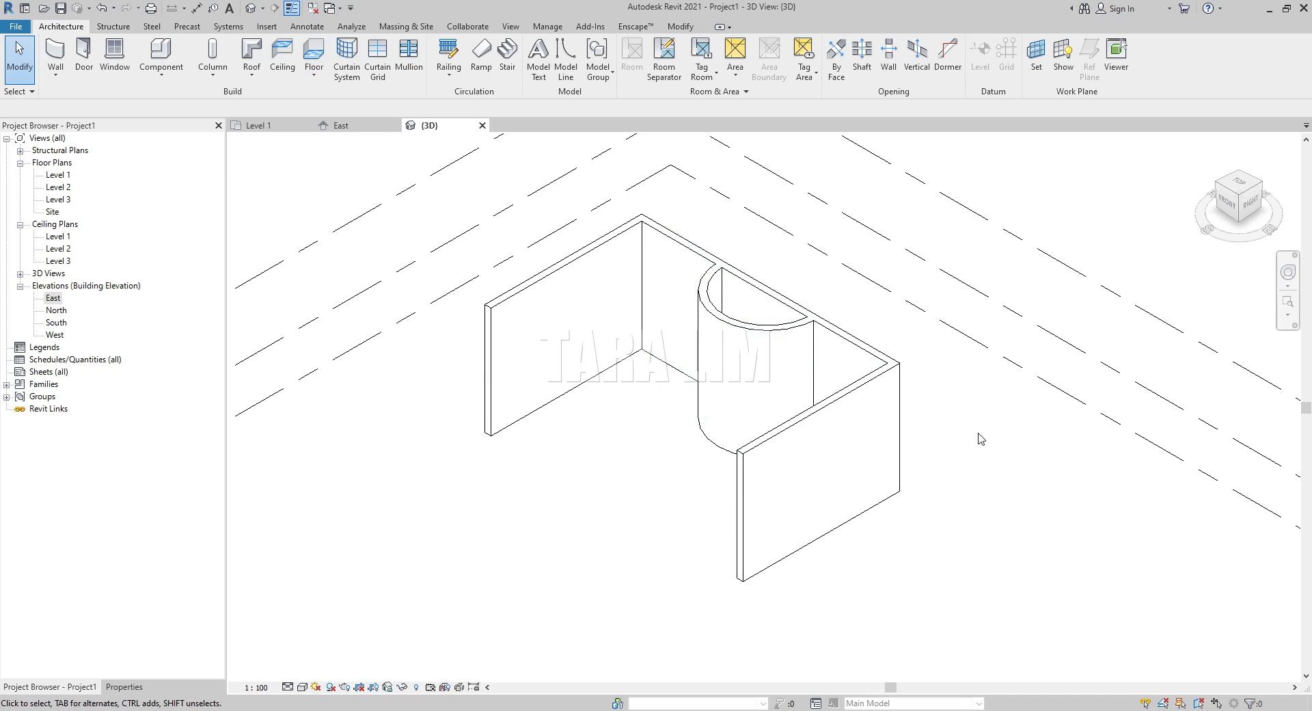
{"action": "scroll", "coordinate": [909, 375], "scroll_direction": "down", "scroll_amount": 2}
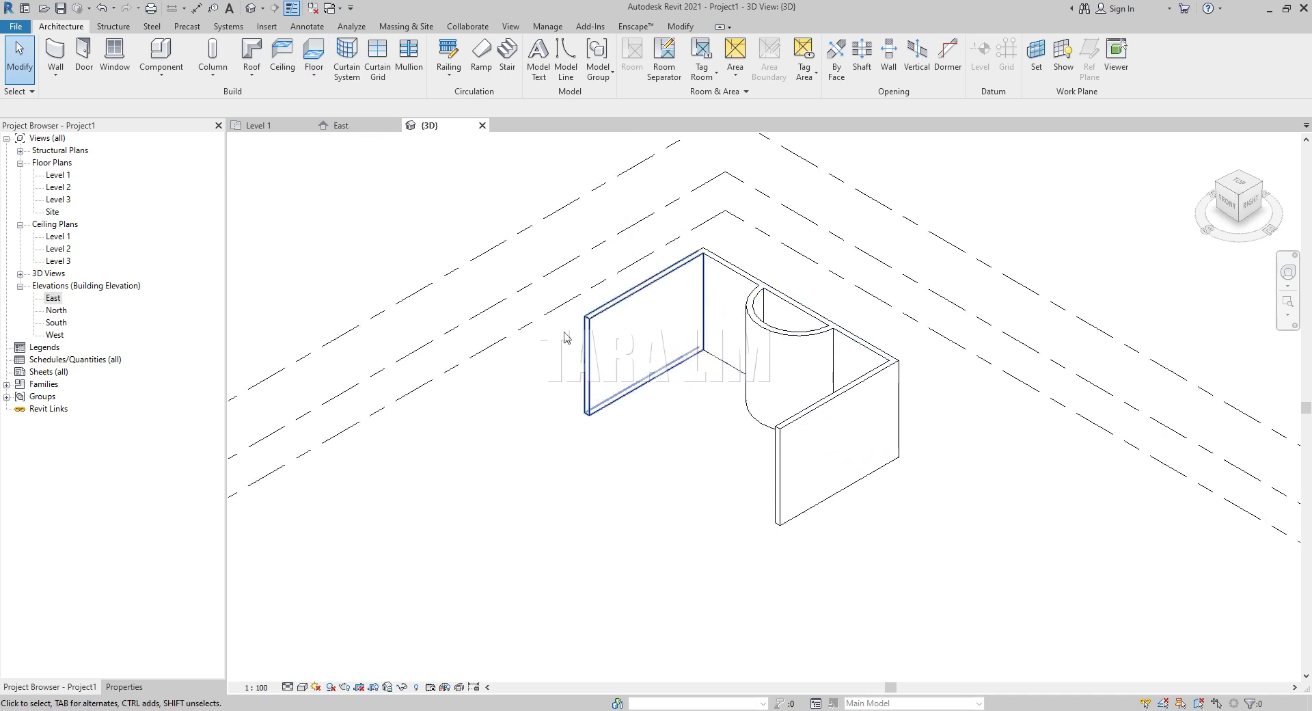
{"action": "scroll", "coordinate": [918, 351], "scroll_direction": "down", "scroll_amount": 1}
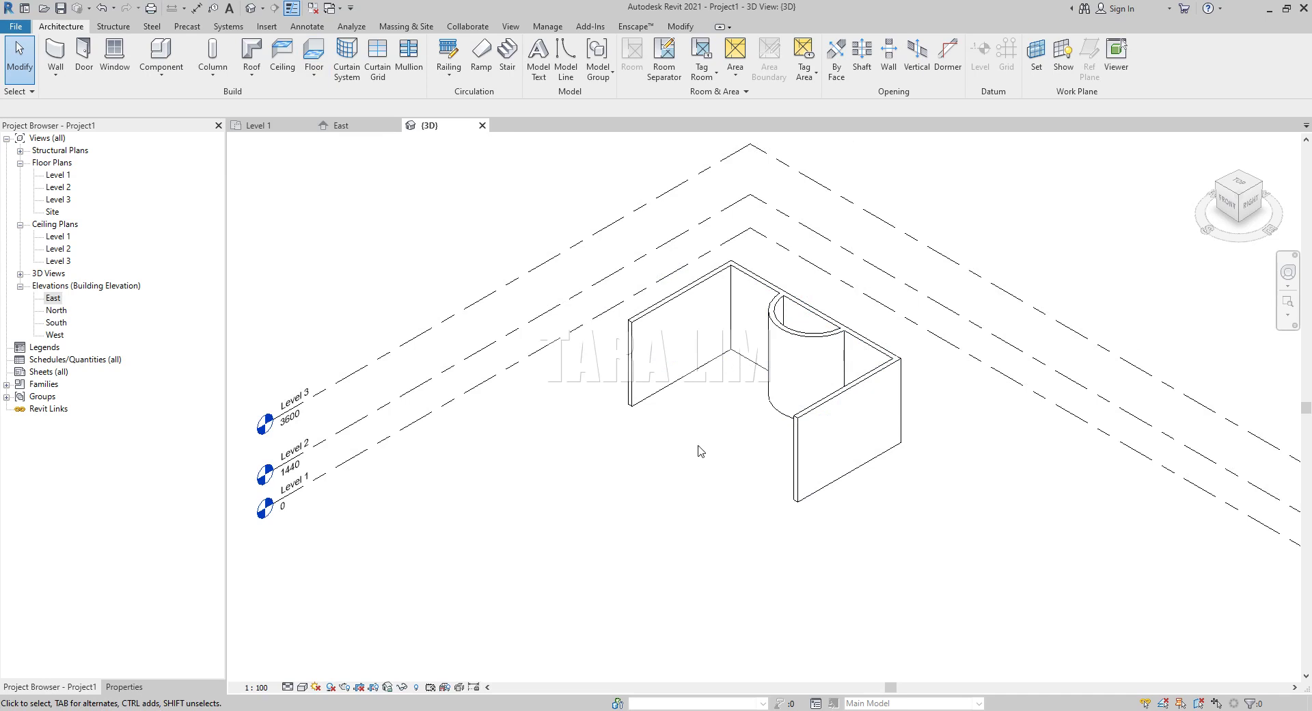
{"action": "left_click", "coordinate": [281, 125]}
Step: Start a new Level 1 stair and choose Create Sketch to draw a custom run shape
{"action": "scroll", "coordinate": [820, 375], "scroll_direction": "up", "scroll_amount": 1}
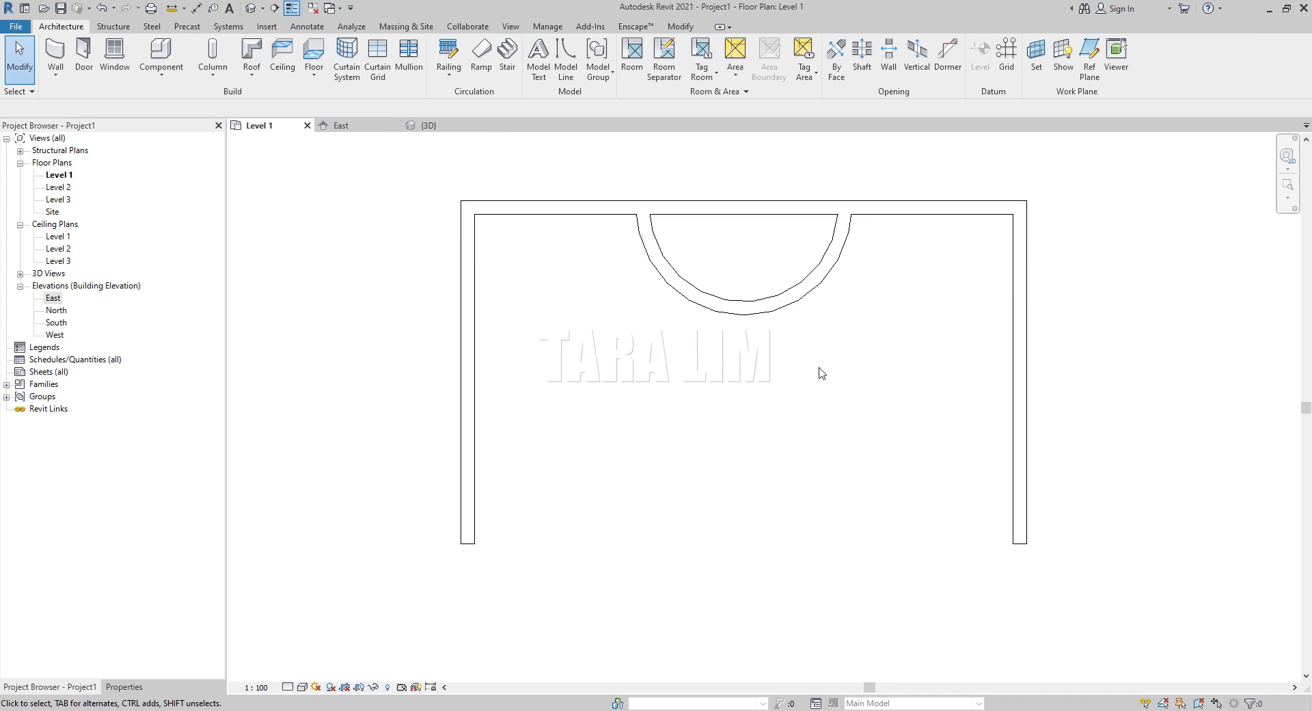
{"action": "scroll", "coordinate": [852, 285], "scroll_direction": "up", "scroll_amount": 1}
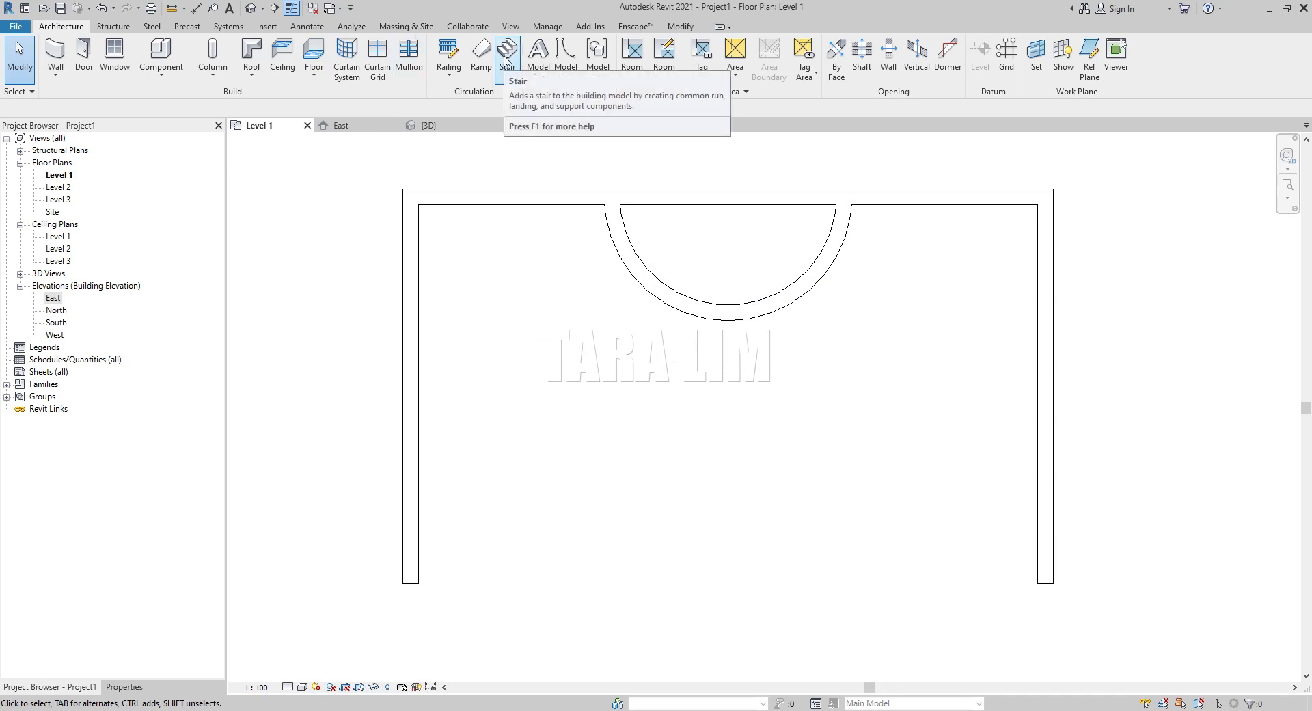
{"action": "mouse_move", "coordinate": [507, 57]}
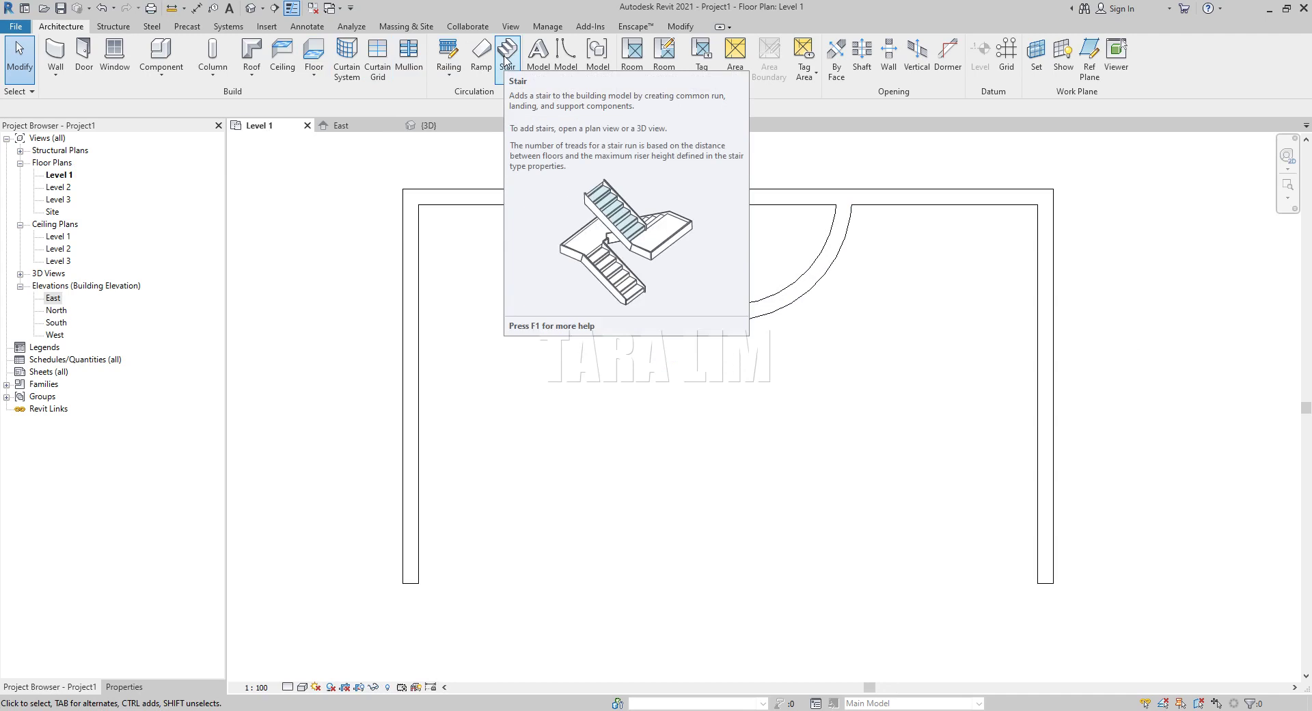
{"action": "left_click", "coordinate": [506, 57]}
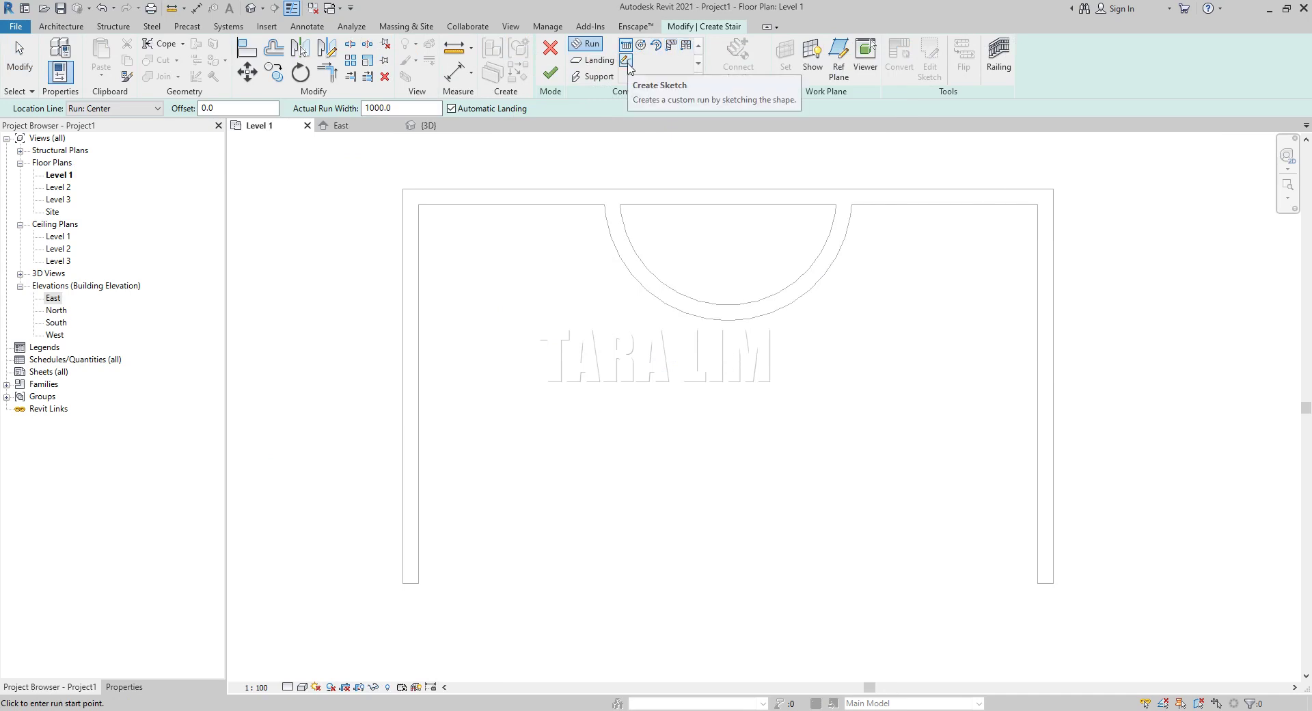
{"action": "mouse_move", "coordinate": [624, 62]}
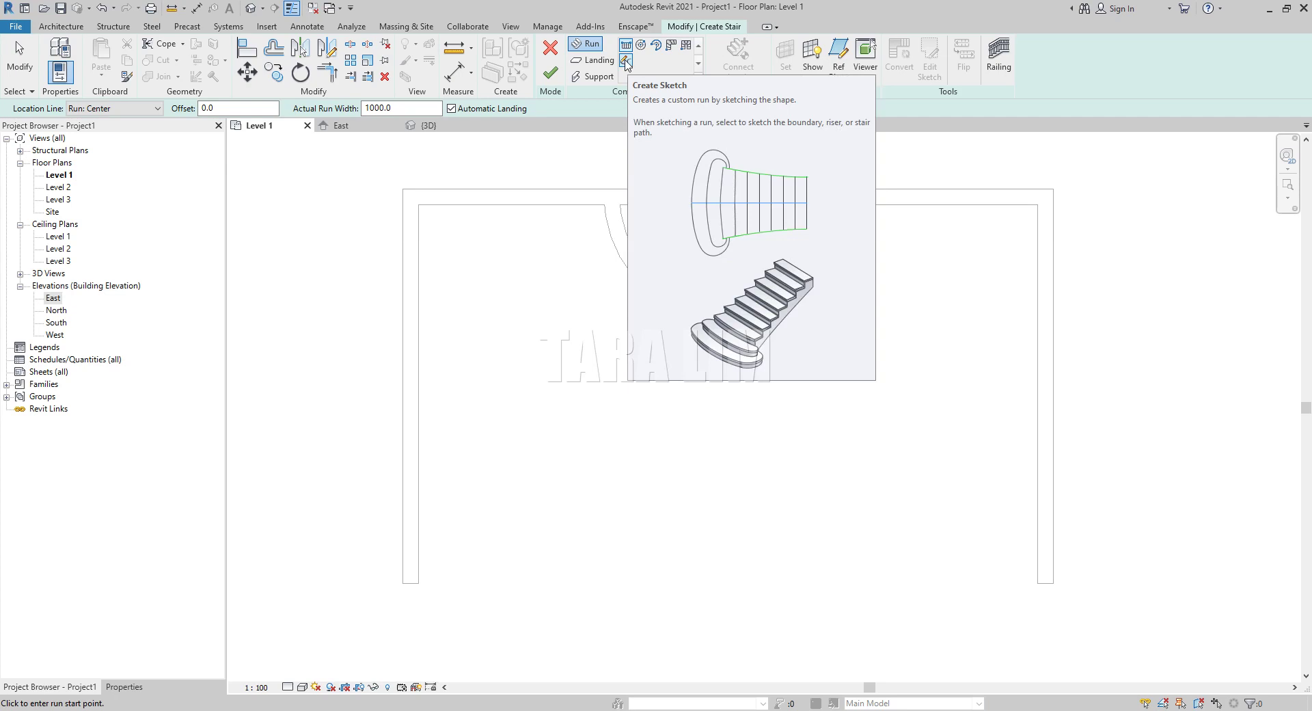
{"action": "left_click", "coordinate": [626, 62]}
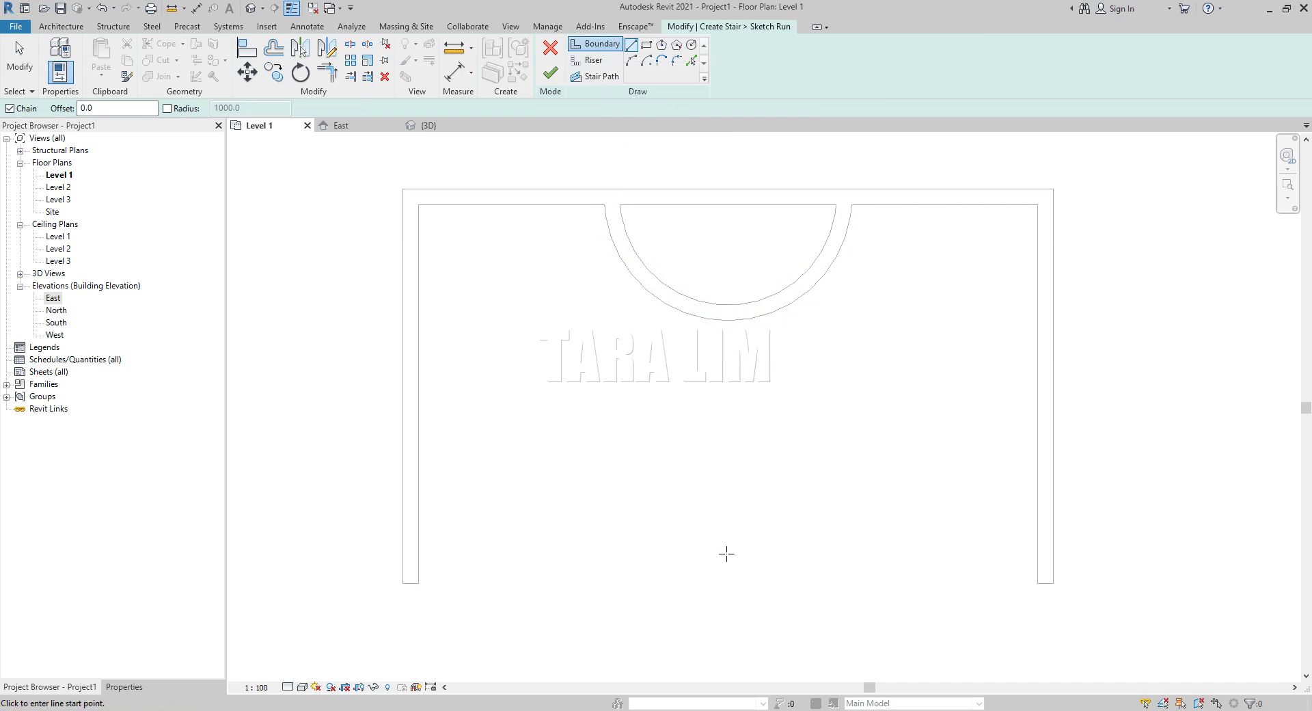
Step: Draw a vertical centre line 2000 down from the niche arc's midpoint
{"action": "left_click", "coordinate": [727, 319]}
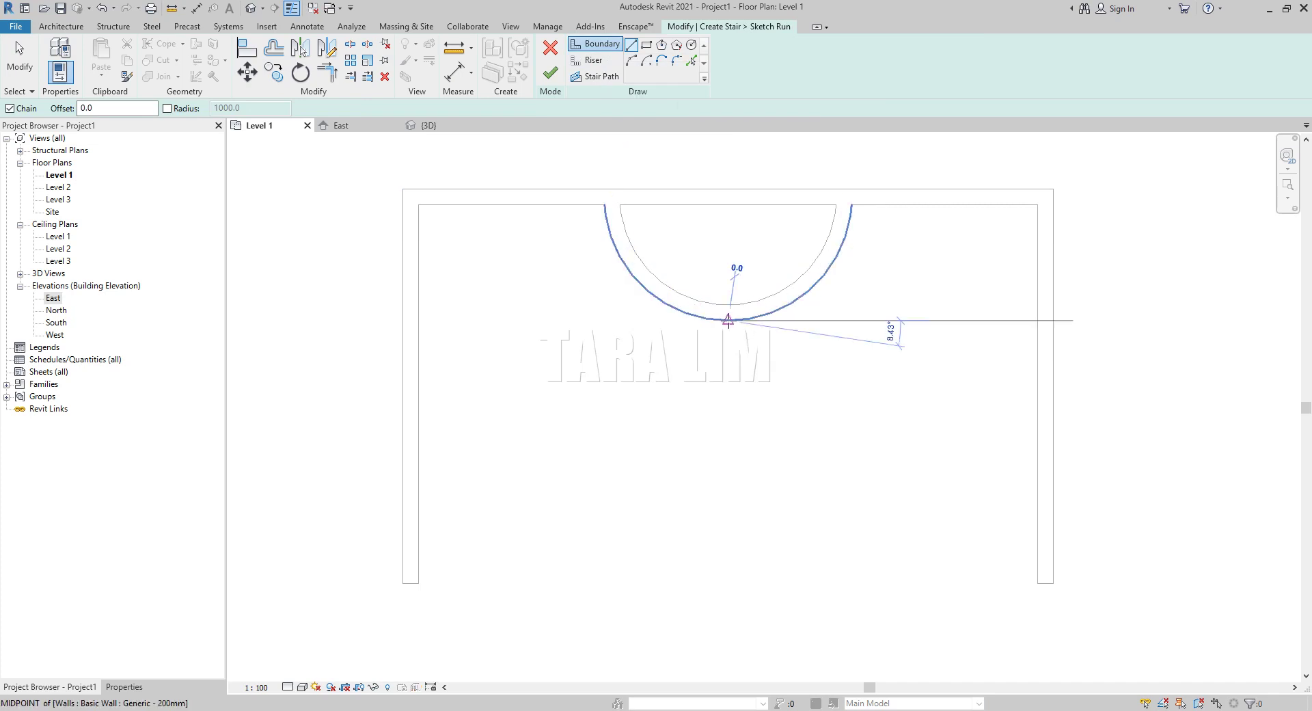
{"action": "left_click", "coordinate": [728, 474]}
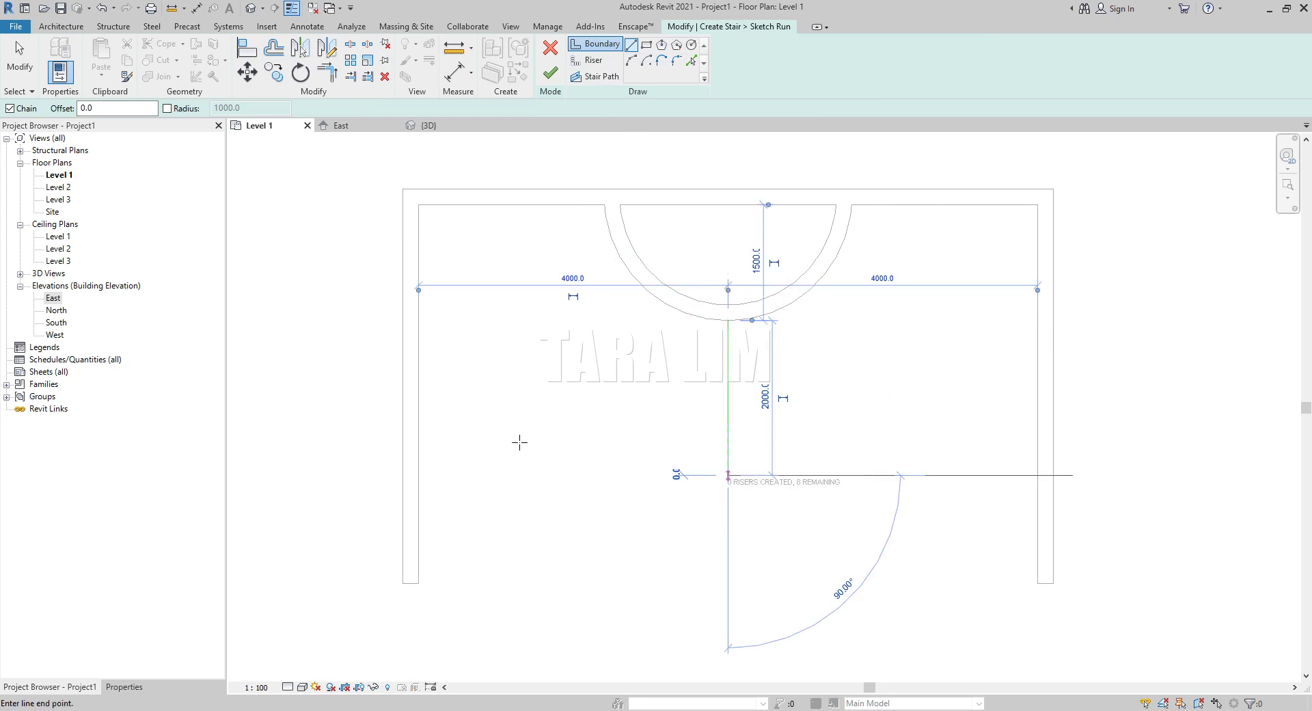
{"action": "key", "text": "Escape"}
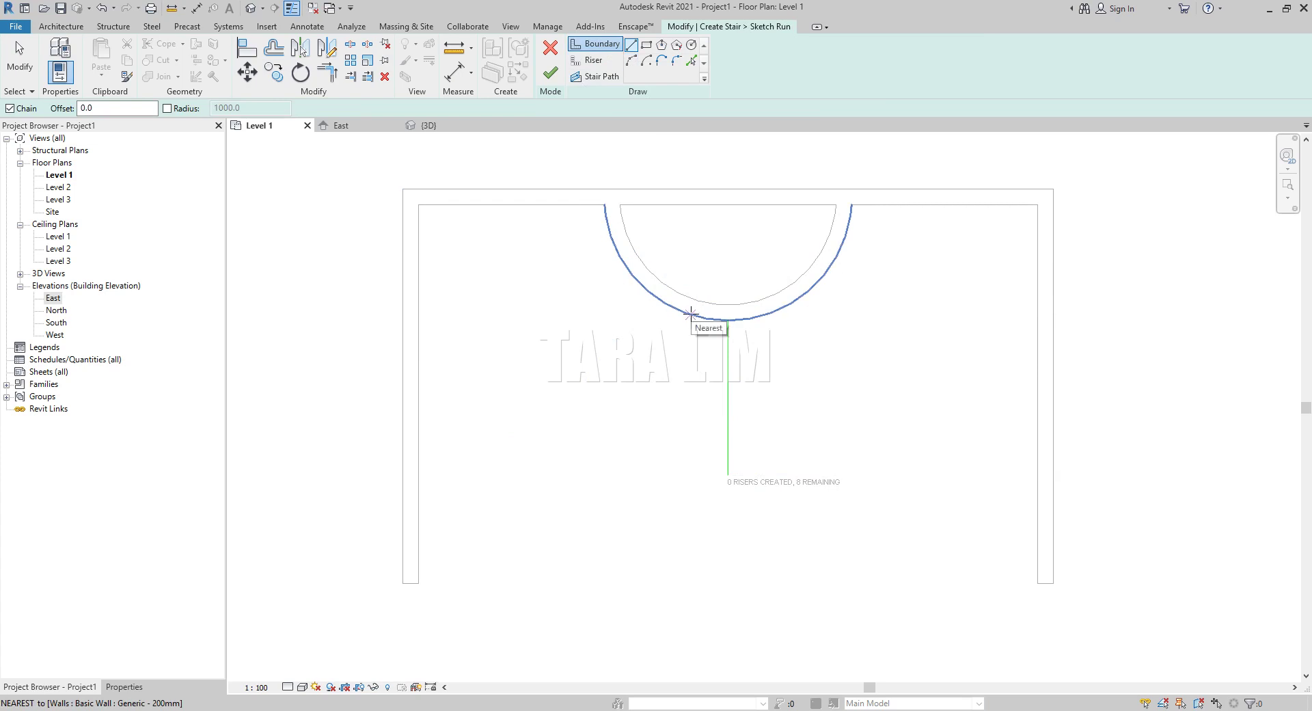
Step: Sketch the left boundary as a short straight line from the niche wall plus a start-end-radius arc to the lower left
{"action": "left_click", "coordinate": [691, 316]}
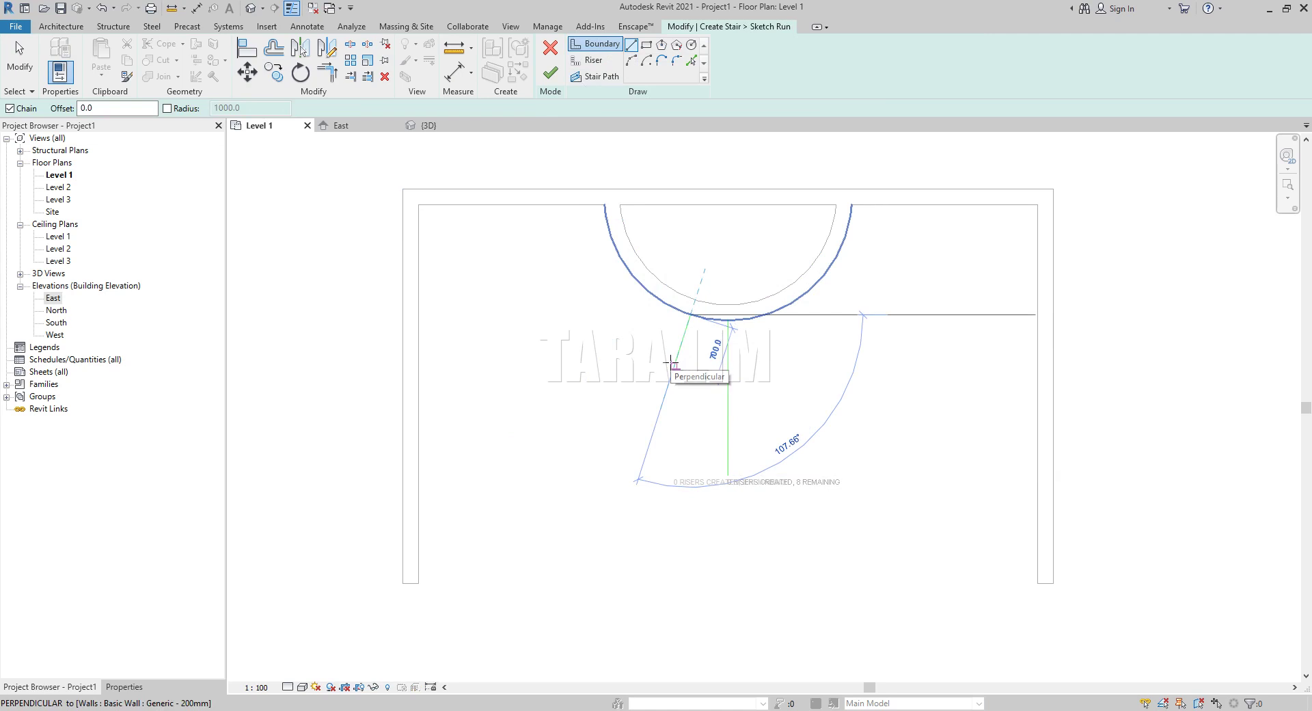
{"action": "left_click", "coordinate": [670, 362]}
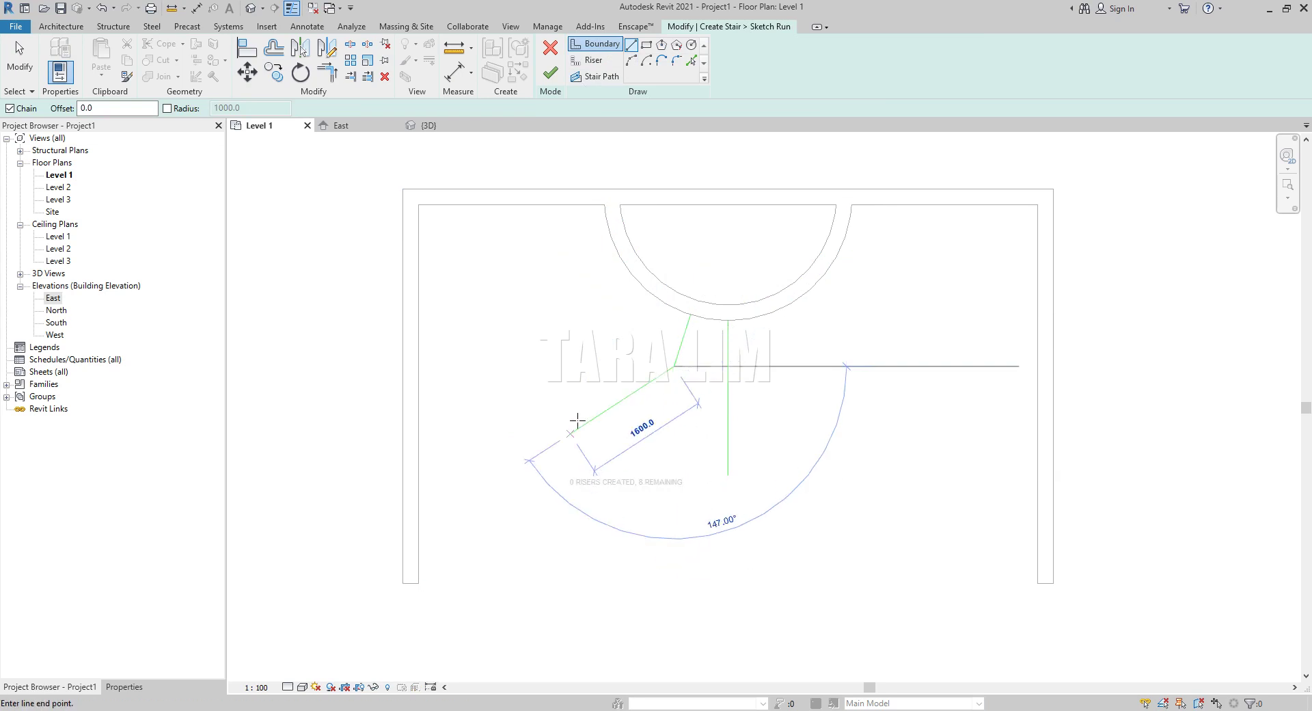
{"action": "left_click", "coordinate": [632, 63]}
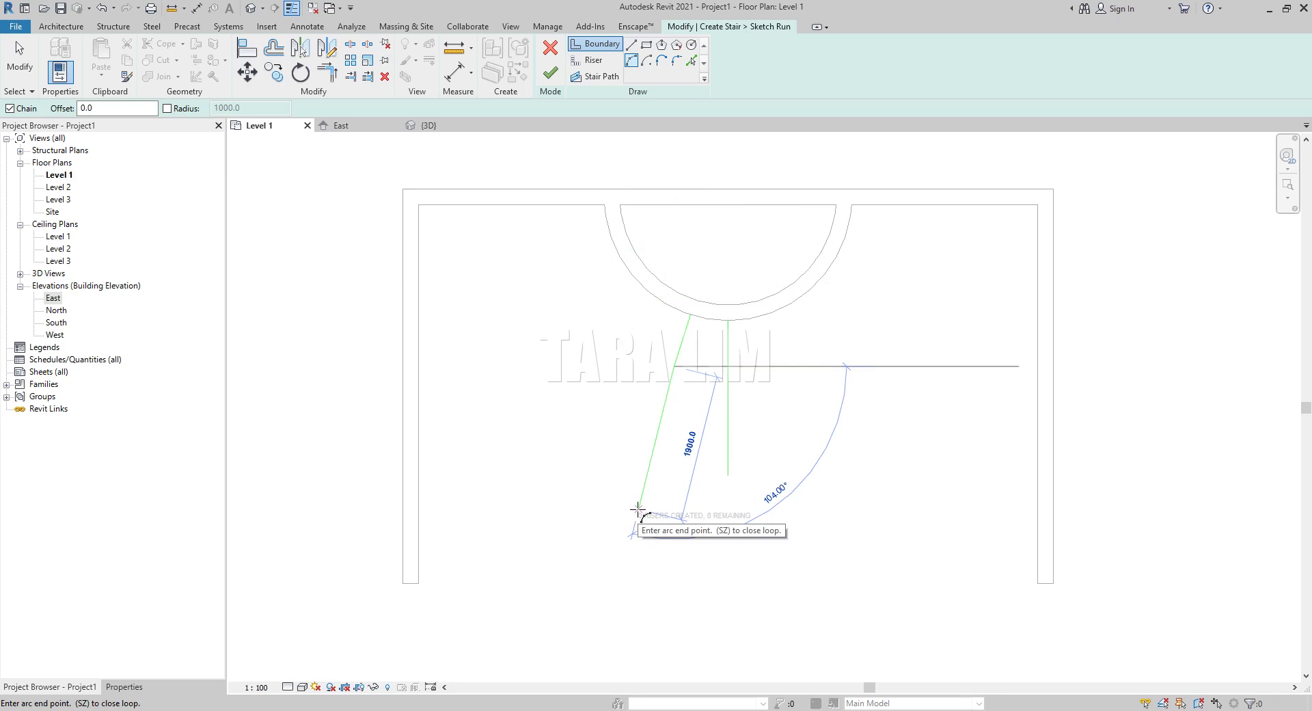
{"action": "left_click", "coordinate": [637, 509]}
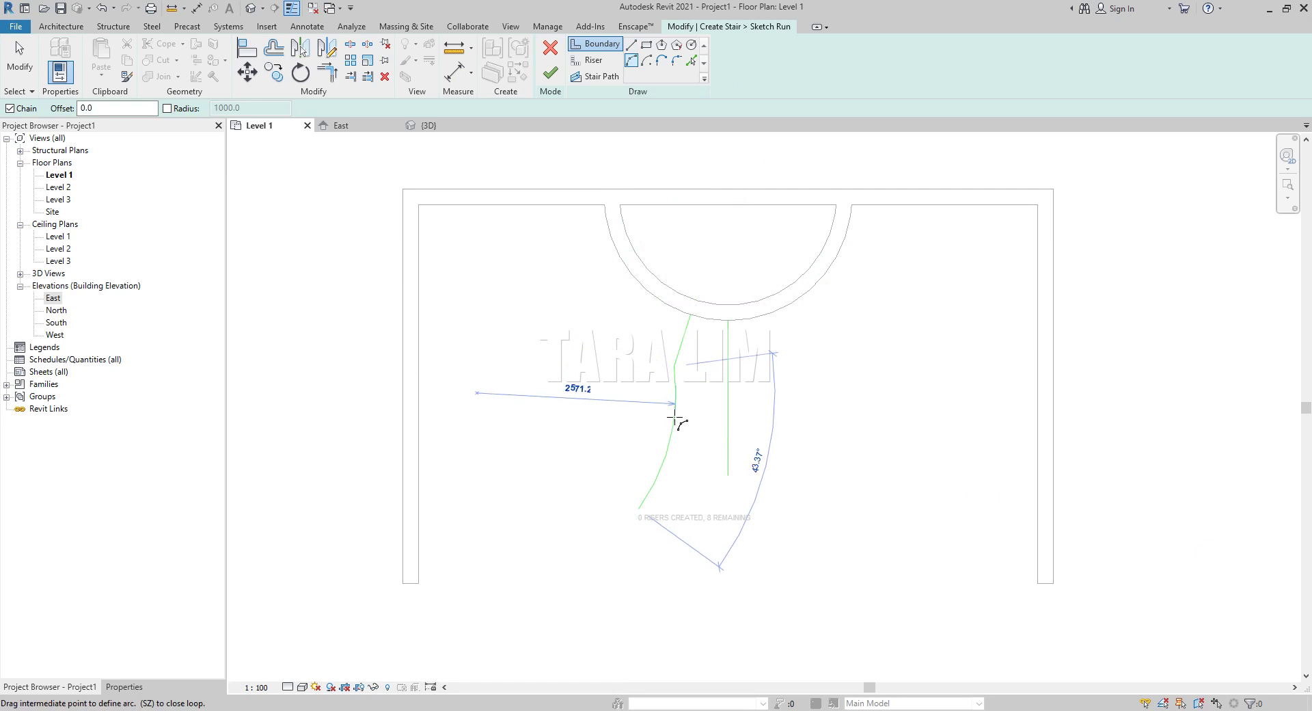
{"action": "left_click", "coordinate": [674, 418]}
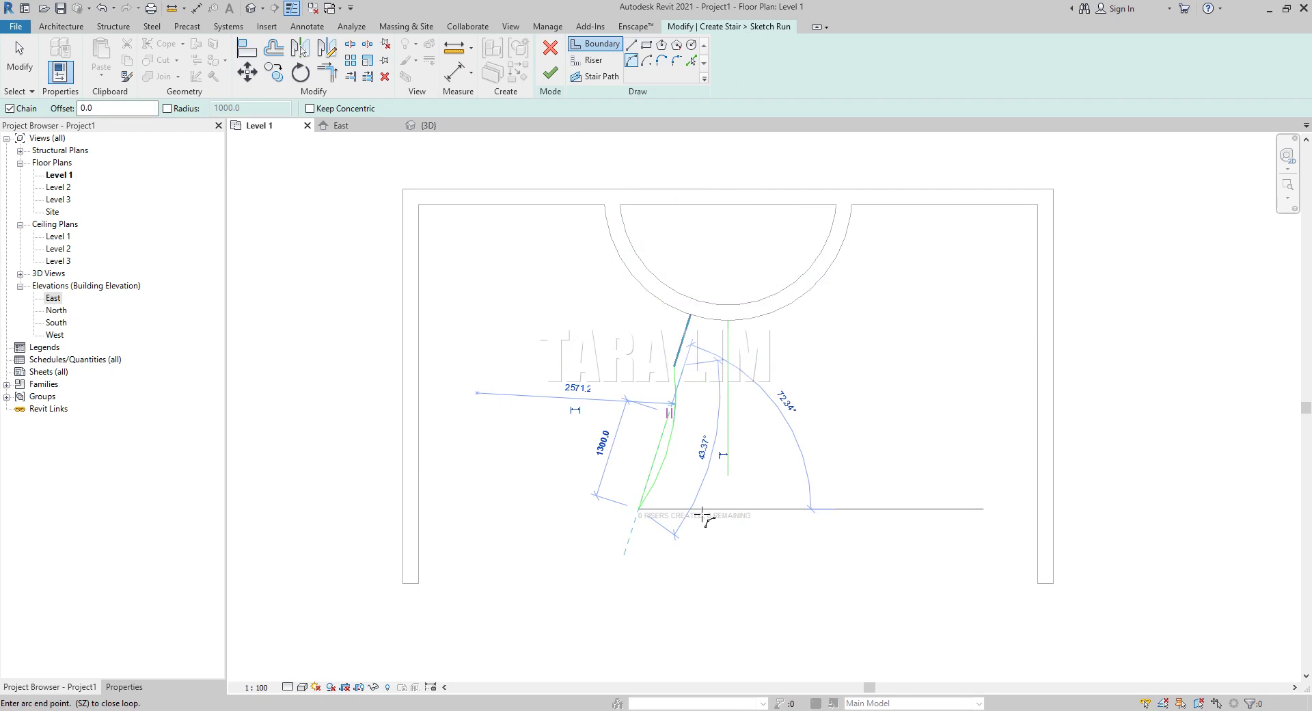
{"action": "left_click", "coordinate": [19, 64]}
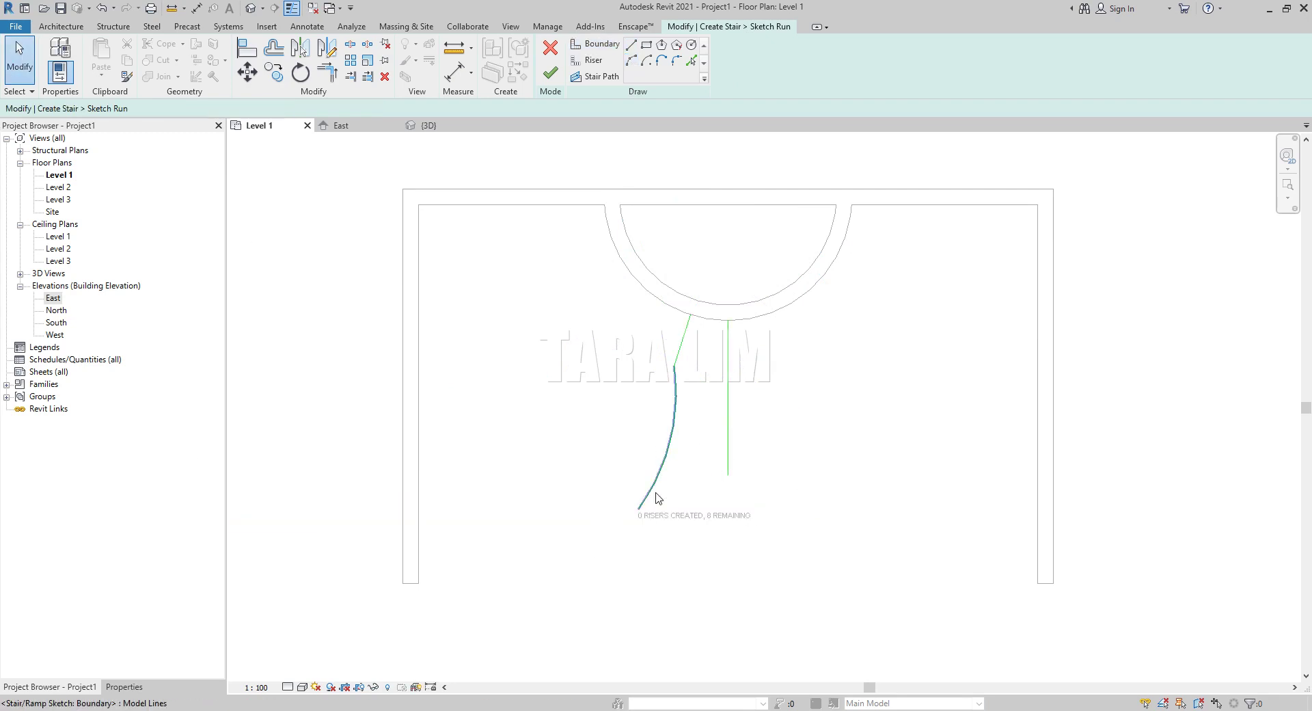
Step: Mirror the curved left boundary to the right about an axis along the centre line
{"action": "left_click", "coordinate": [675, 403]}
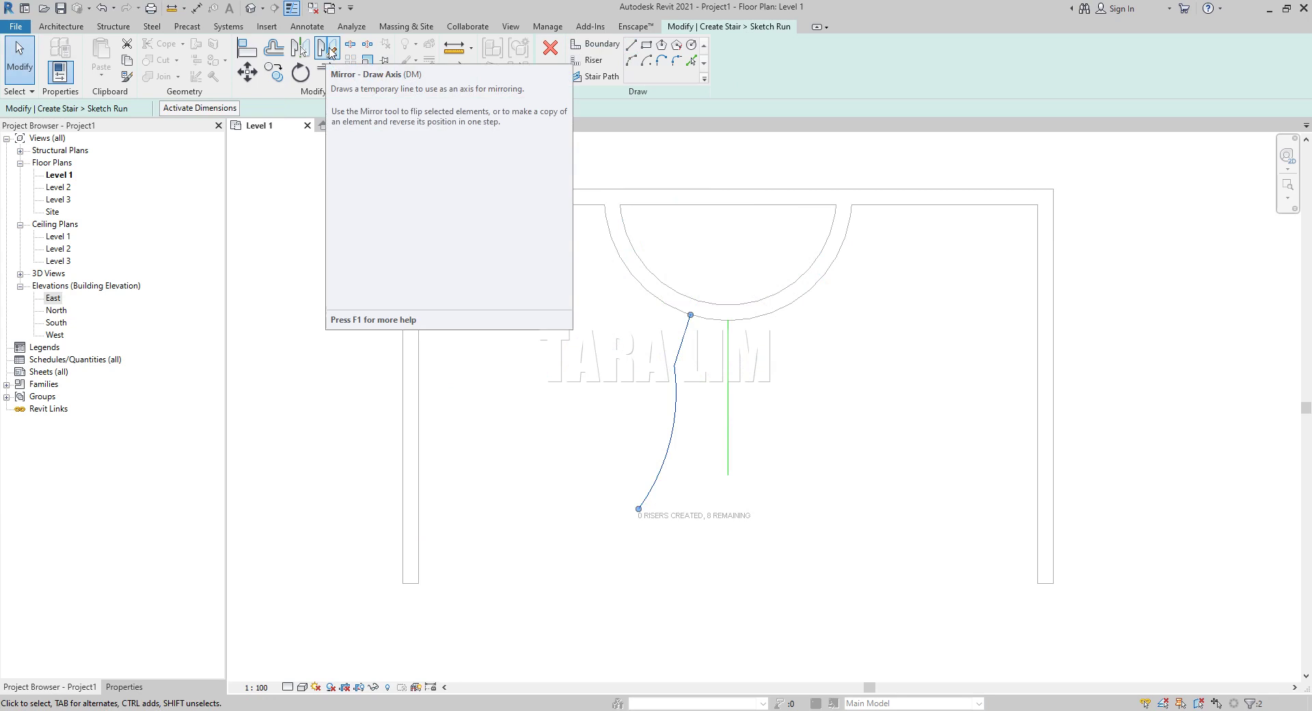
{"action": "left_click", "coordinate": [330, 52]}
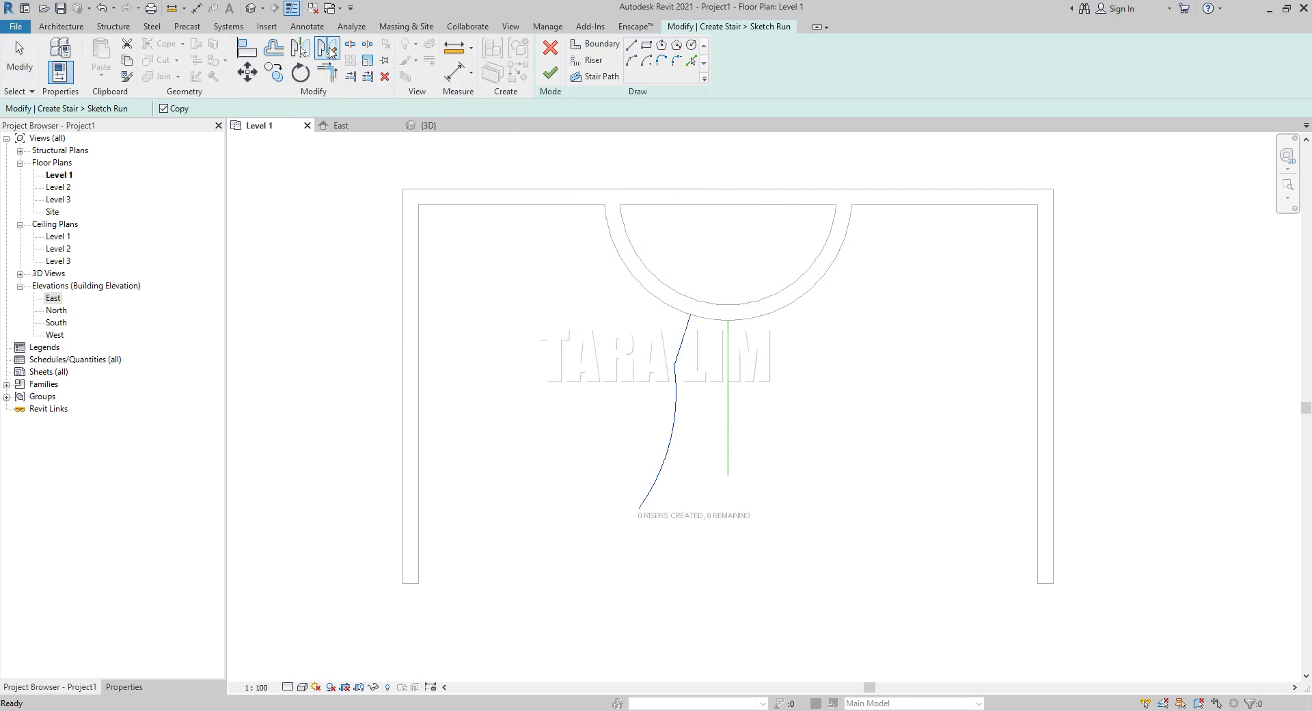
{"action": "left_click", "coordinate": [728, 320]}
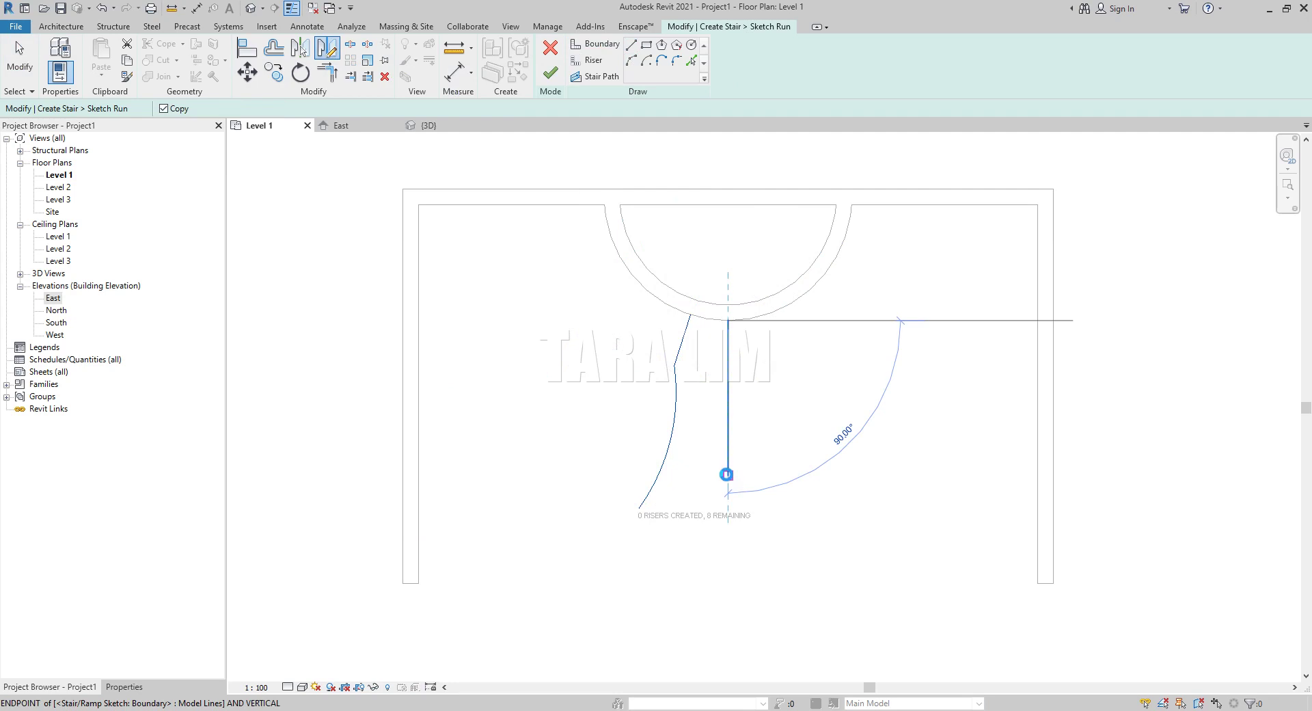
{"action": "left_click", "coordinate": [727, 474]}
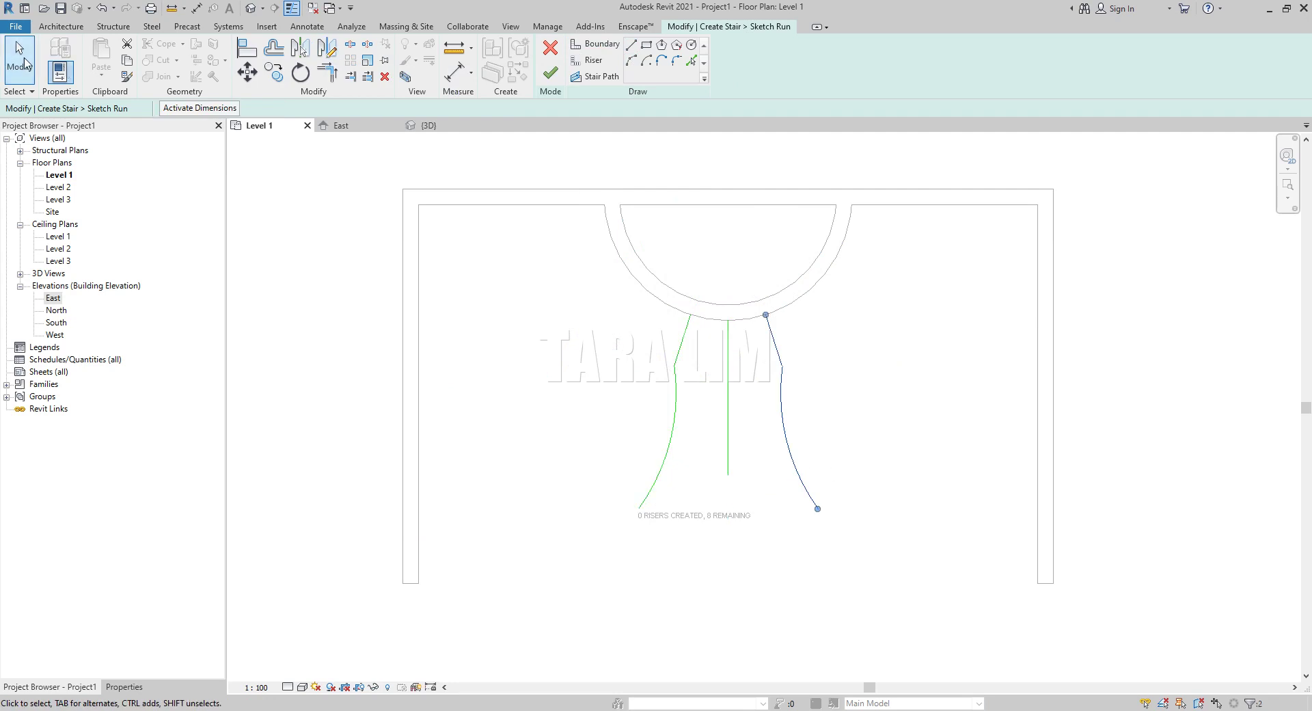
Step: Delete the vertical centre line from the stair sketch
{"action": "left_click", "coordinate": [19, 60]}
{"action": "left_click", "coordinate": [728, 415]}
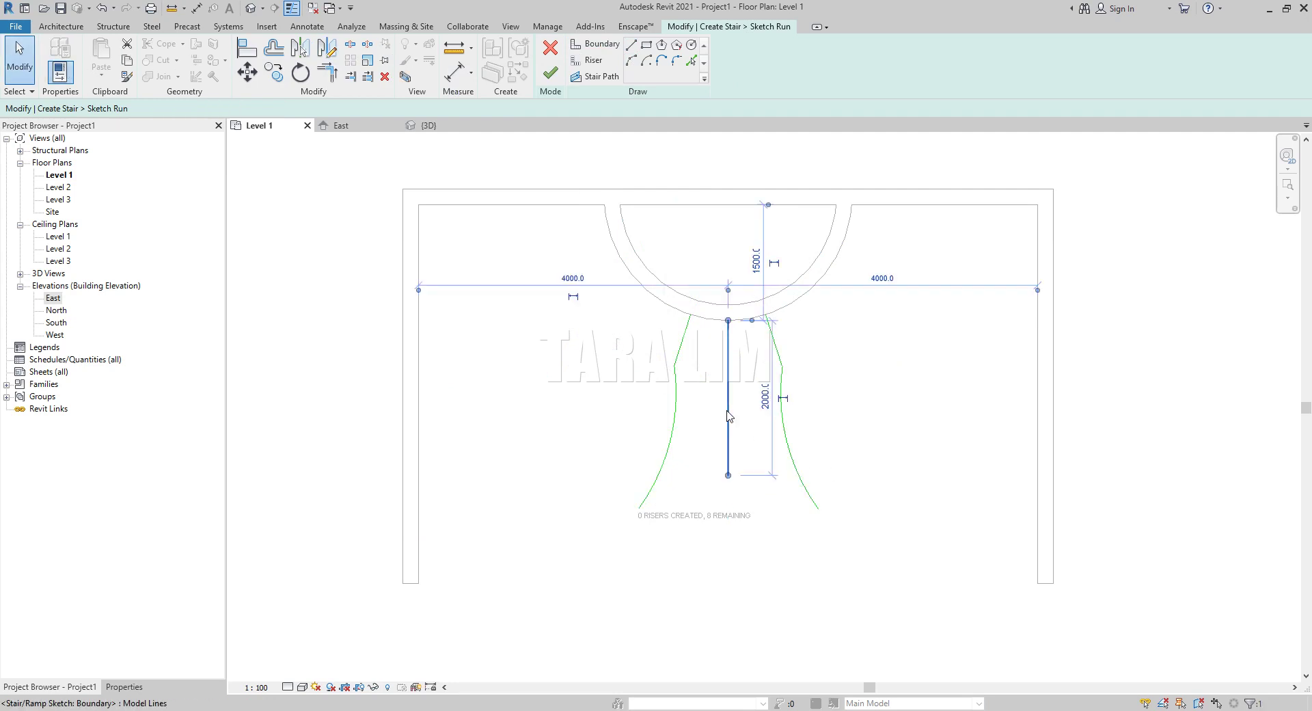
{"action": "key", "text": "Delete"}
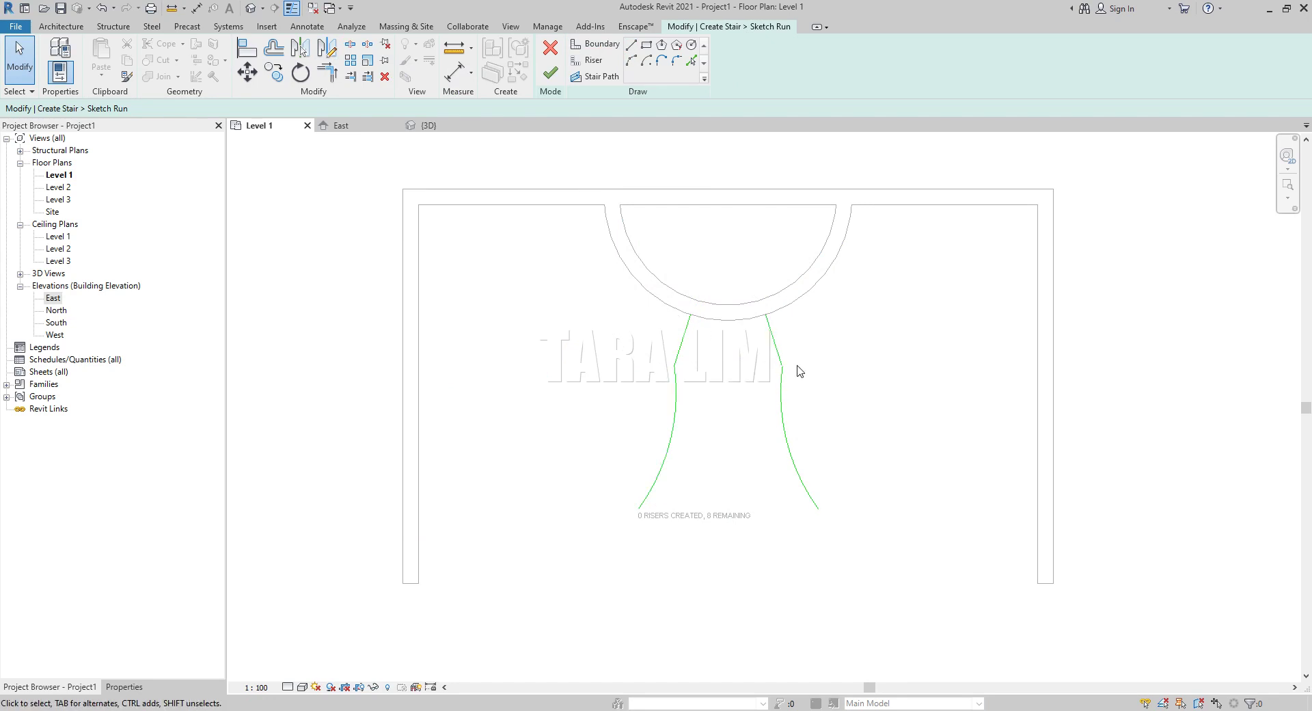
{"action": "scroll", "coordinate": [752, 373], "scroll_direction": "up", "scroll_amount": 2}
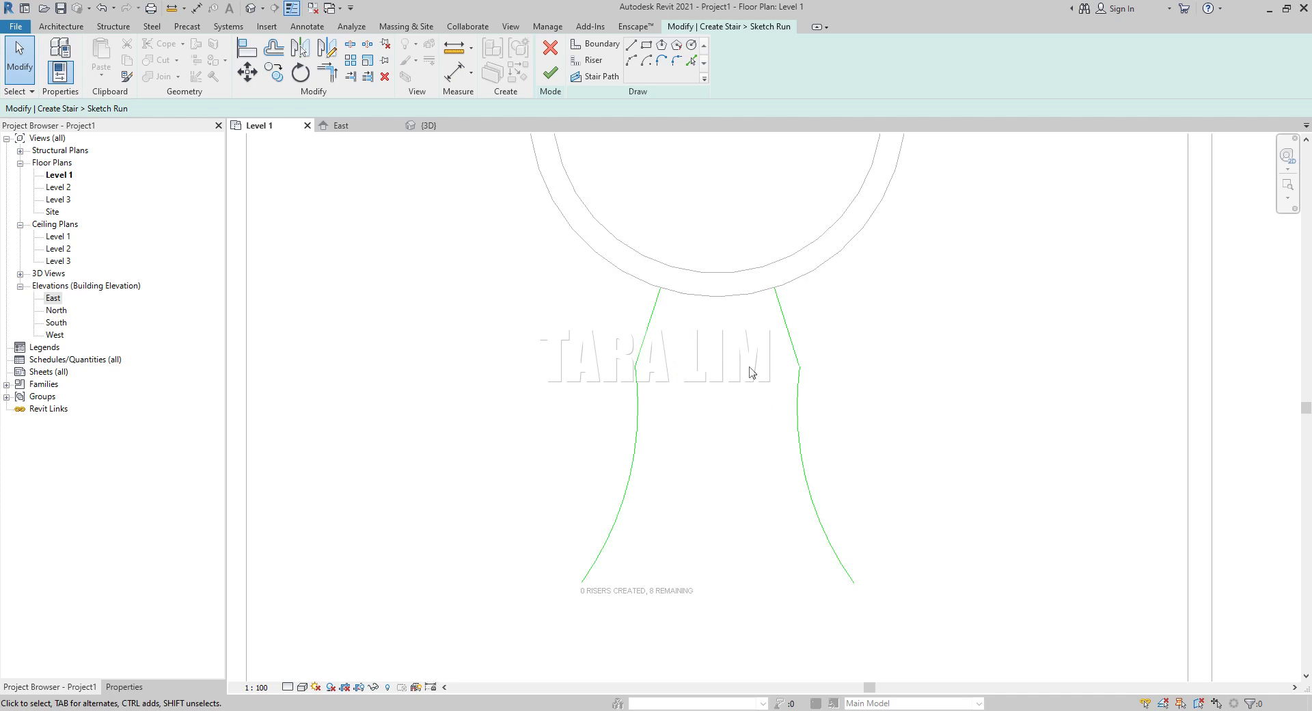
{"action": "scroll", "coordinate": [751, 372], "scroll_direction": "down", "scroll_amount": 1}
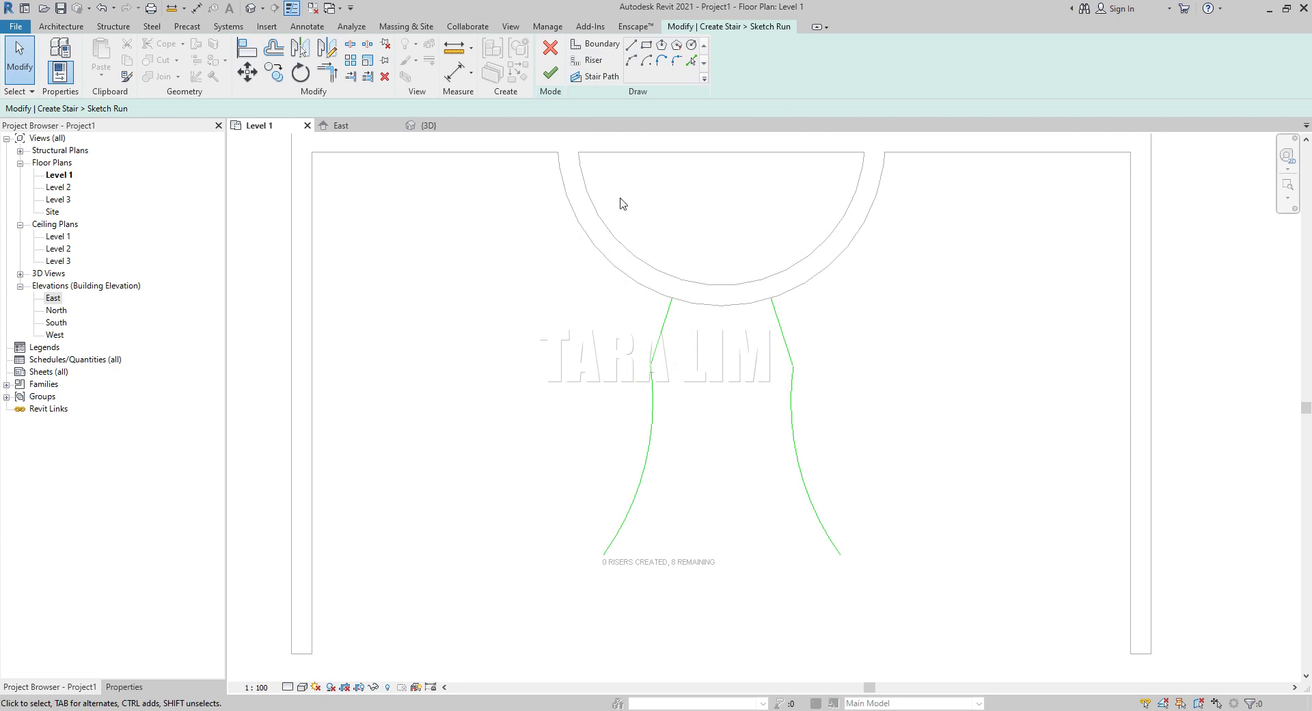
Step: Draw the first start-end-radius arc riser spanning the left and right boundaries
{"action": "left_click", "coordinate": [580, 63]}
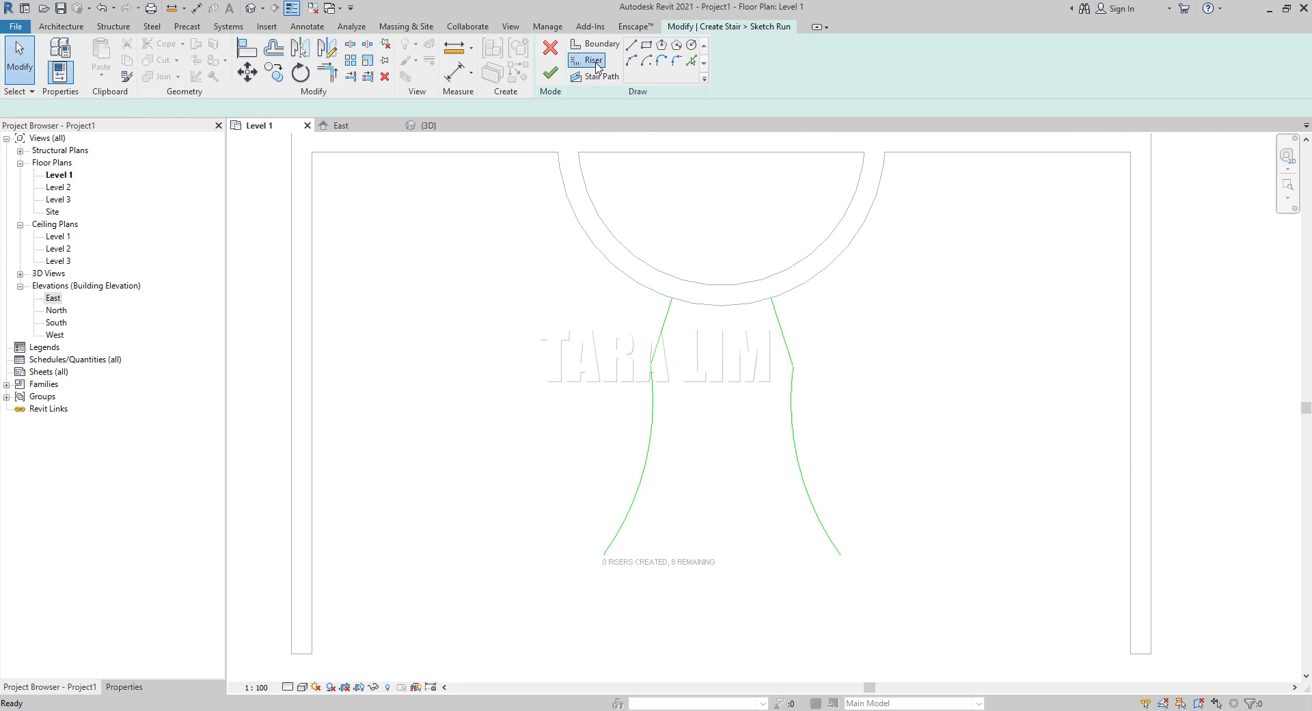
{"action": "left_click", "coordinate": [629, 62]}
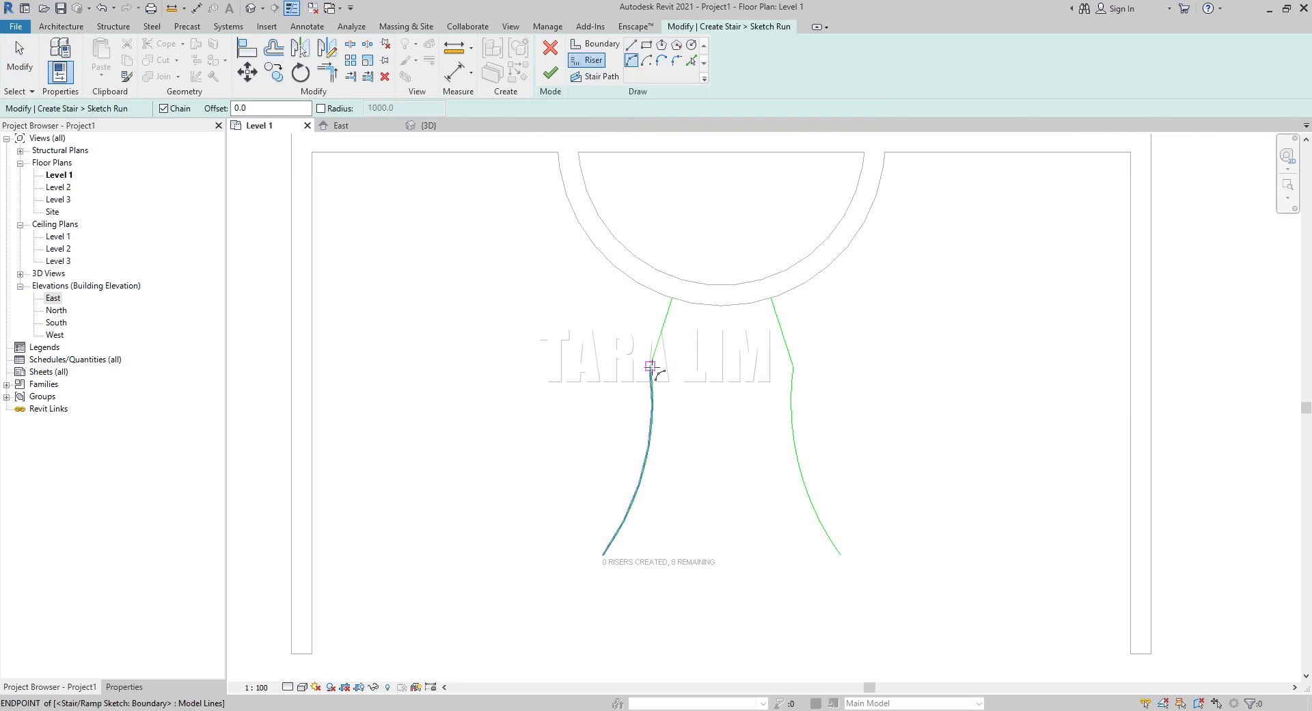
{"action": "left_click", "coordinate": [650, 367]}
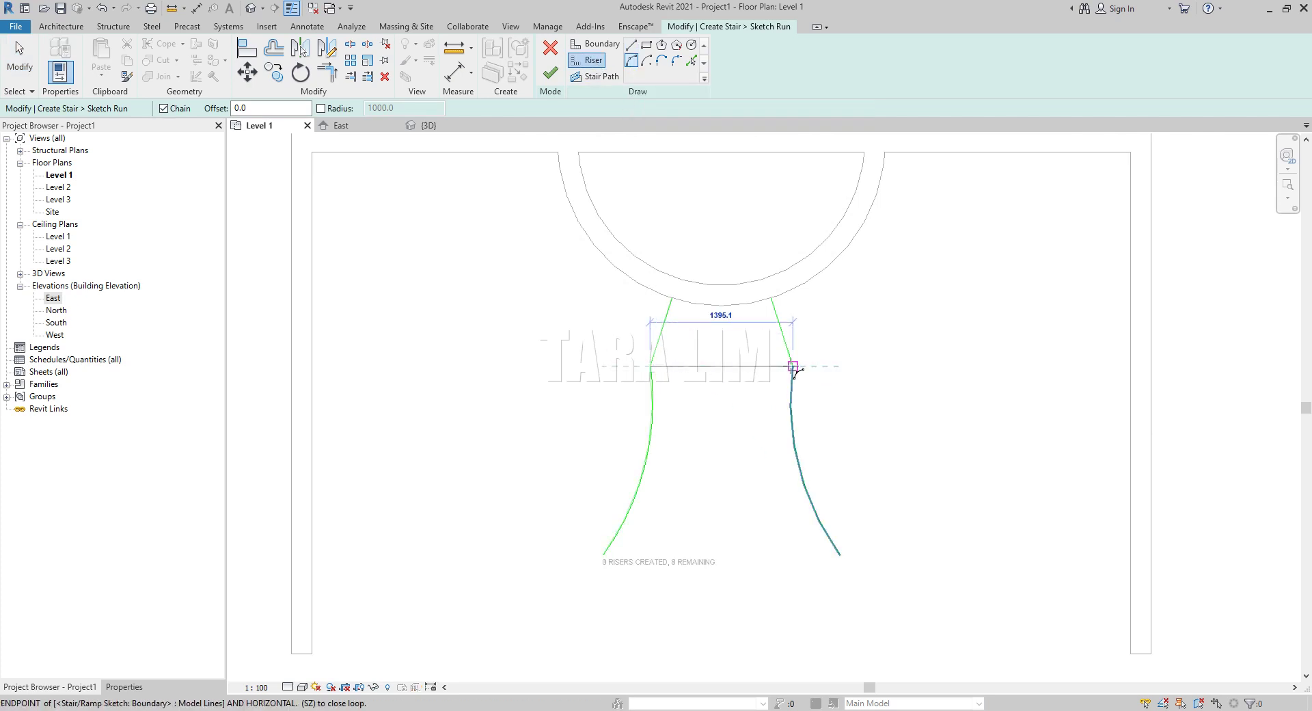
{"action": "left_click", "coordinate": [791, 367]}
{"action": "scroll", "coordinate": [700, 422], "scroll_direction": "up", "scroll_amount": 3}
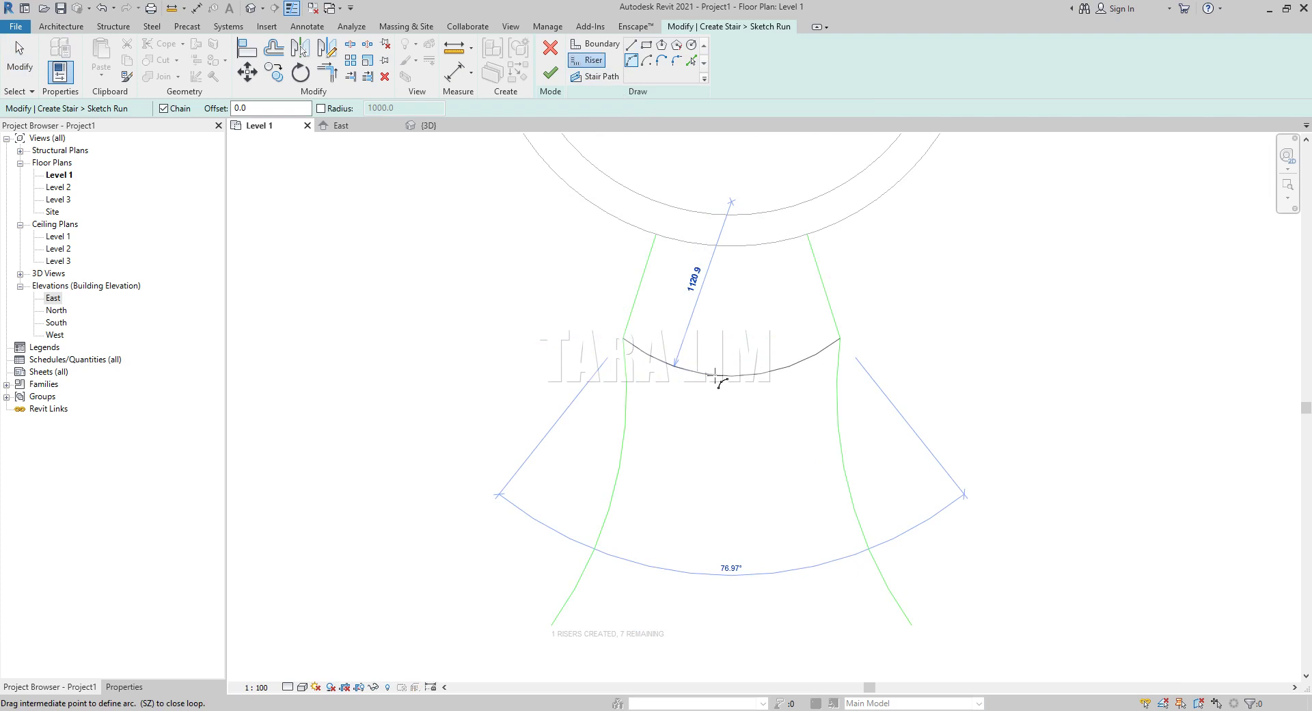
{"action": "left_click", "coordinate": [714, 375]}
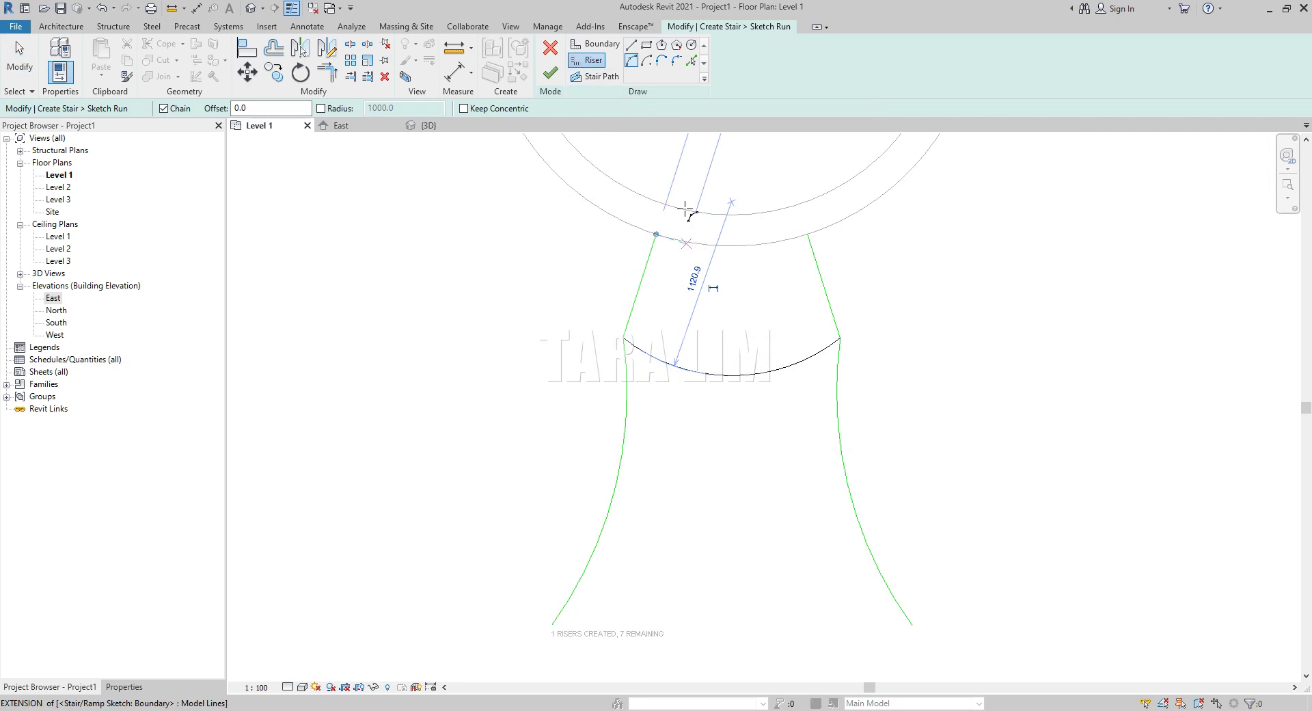
Step: Add two more arc risers: one at the top following the niche wall, one further down
{"action": "left_click", "coordinate": [655, 234]}
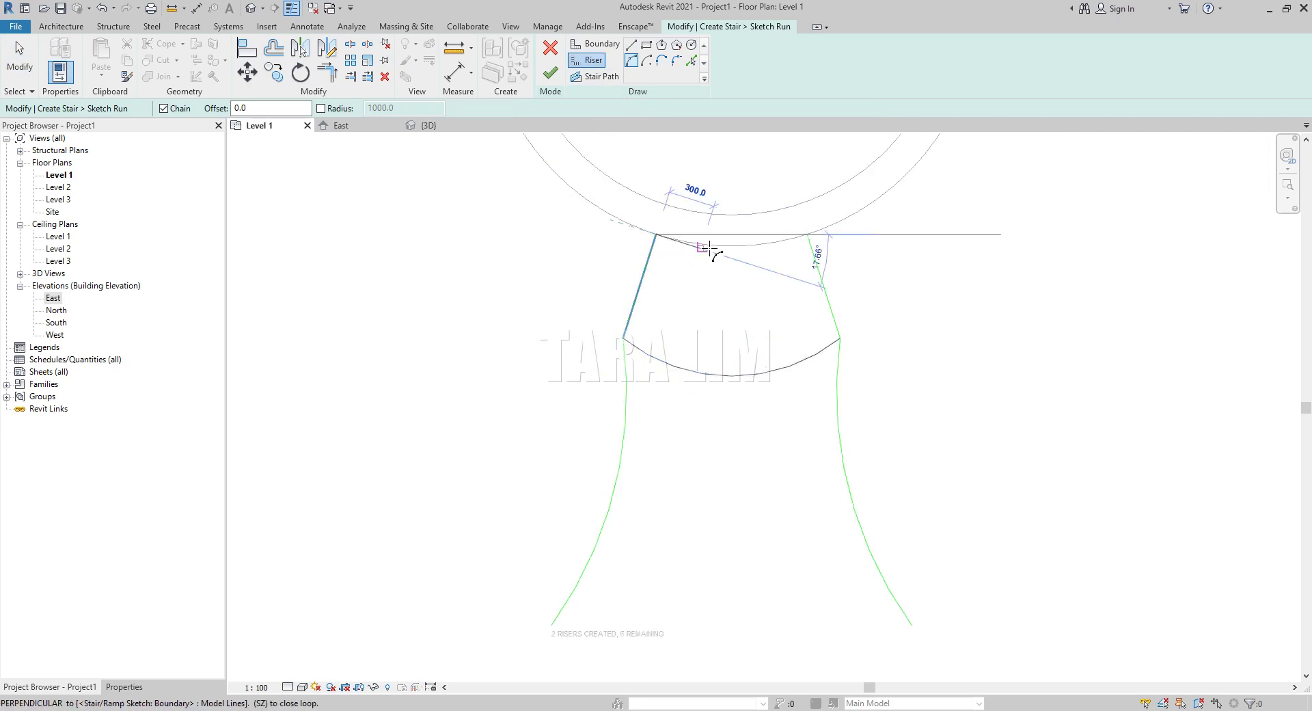
{"action": "left_click", "coordinate": [807, 234]}
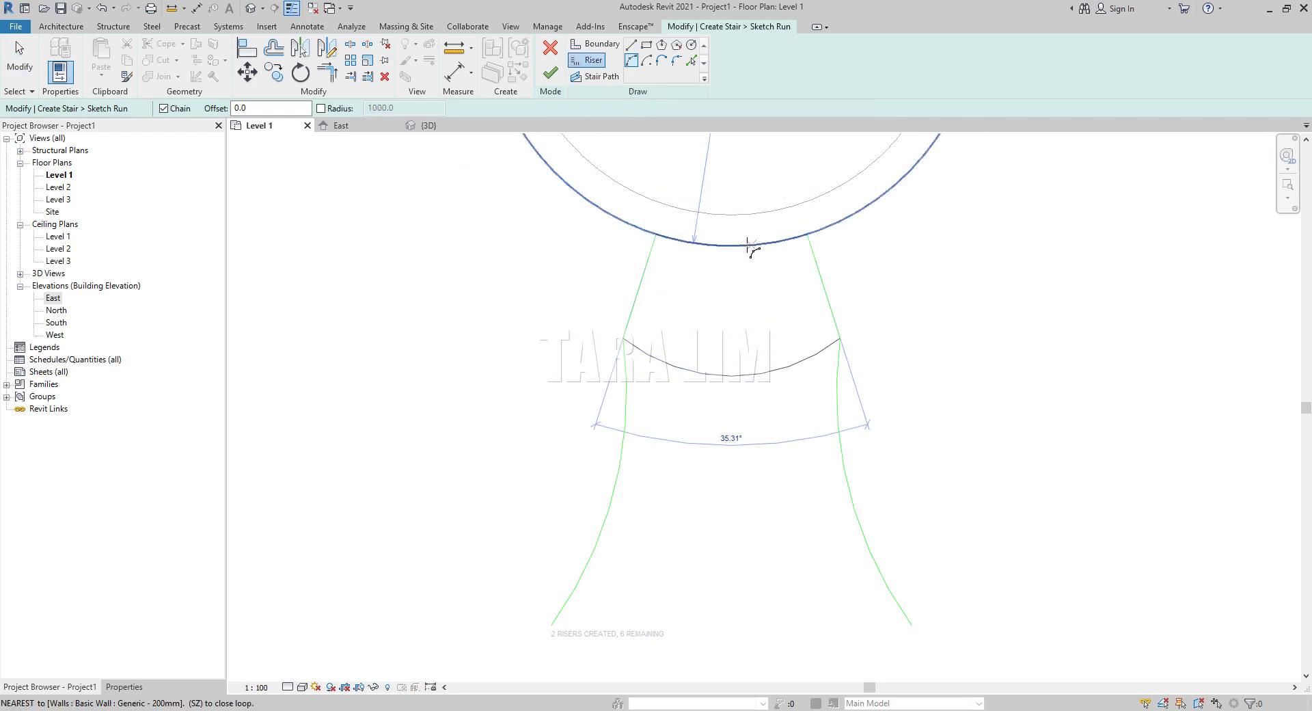
{"action": "left_click", "coordinate": [752, 244]}
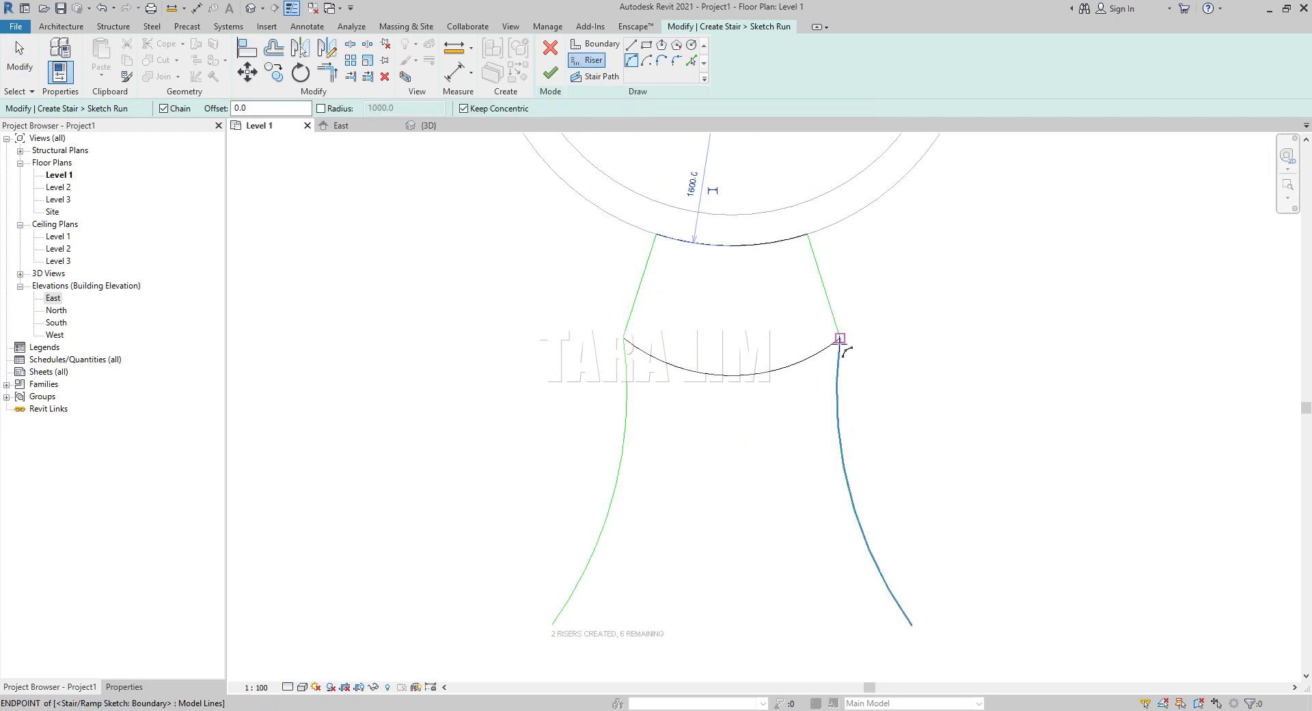
{"action": "left_click", "coordinate": [626, 394]}
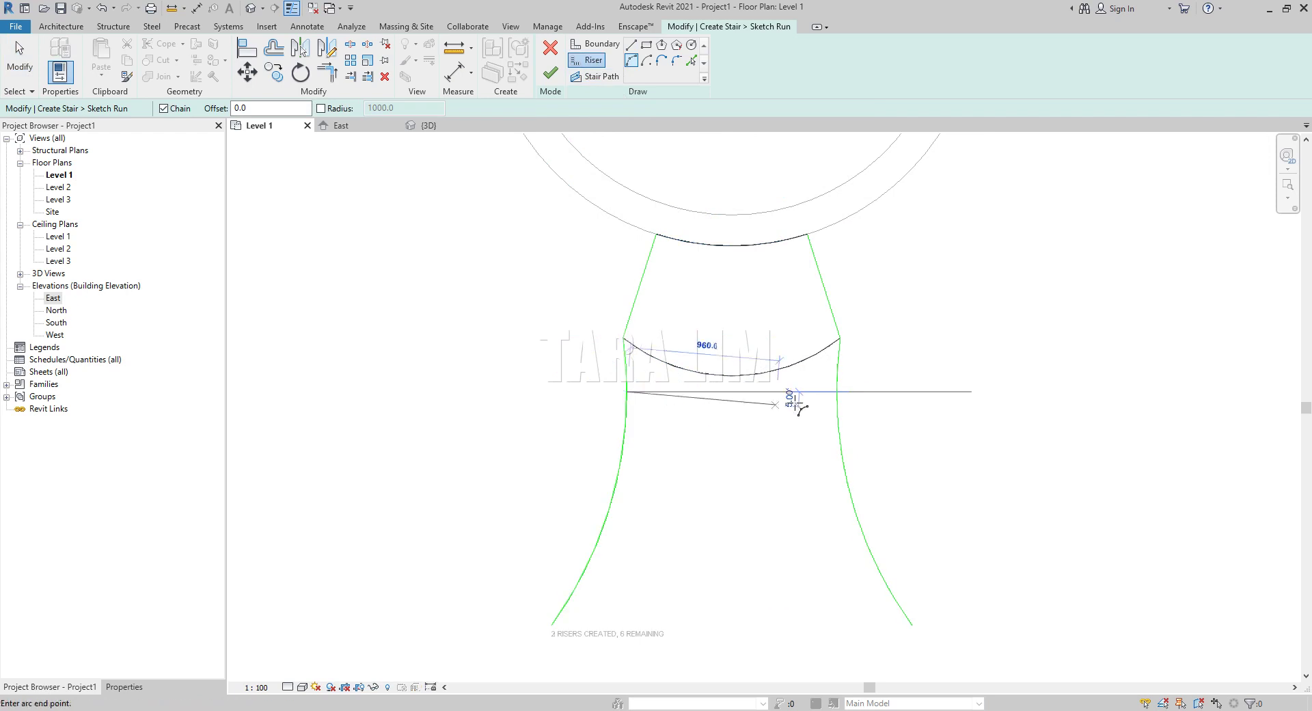
{"action": "left_click", "coordinate": [837, 392]}
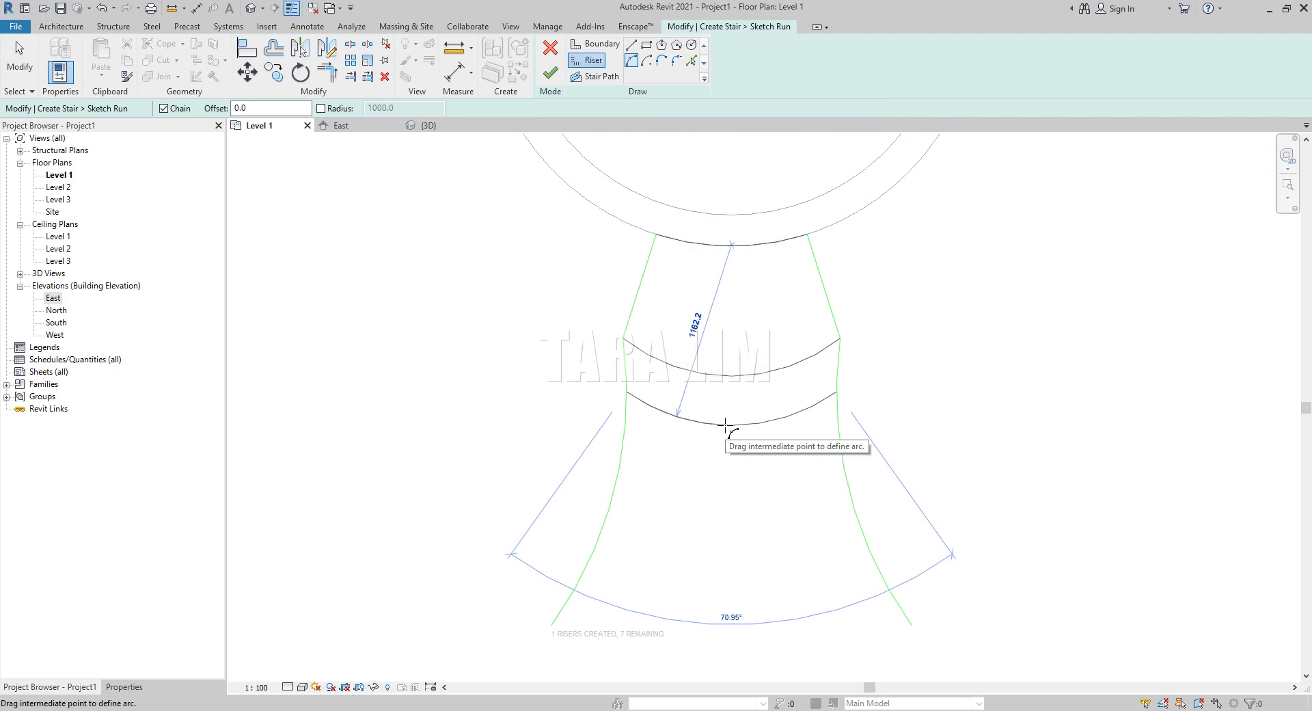
{"action": "left_click", "coordinate": [725, 425]}
{"action": "scroll", "coordinate": [638, 277], "scroll_direction": "down", "scroll_amount": 1}
{"action": "scroll", "coordinate": [662, 433], "scroll_direction": "down", "scroll_amount": 2}
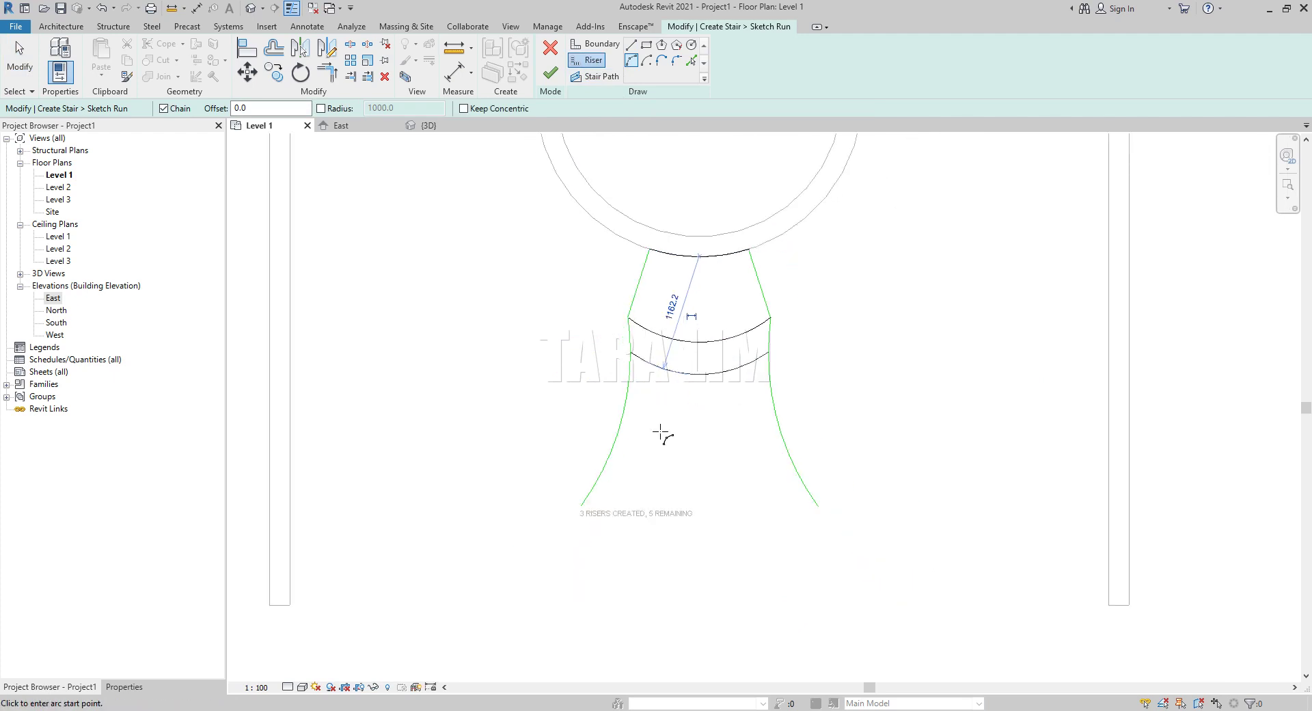
{"action": "scroll", "coordinate": [678, 403], "scroll_direction": "up", "scroll_amount": 3}
{"action": "scroll", "coordinate": [601, 355], "scroll_direction": "up", "scroll_amount": 1}
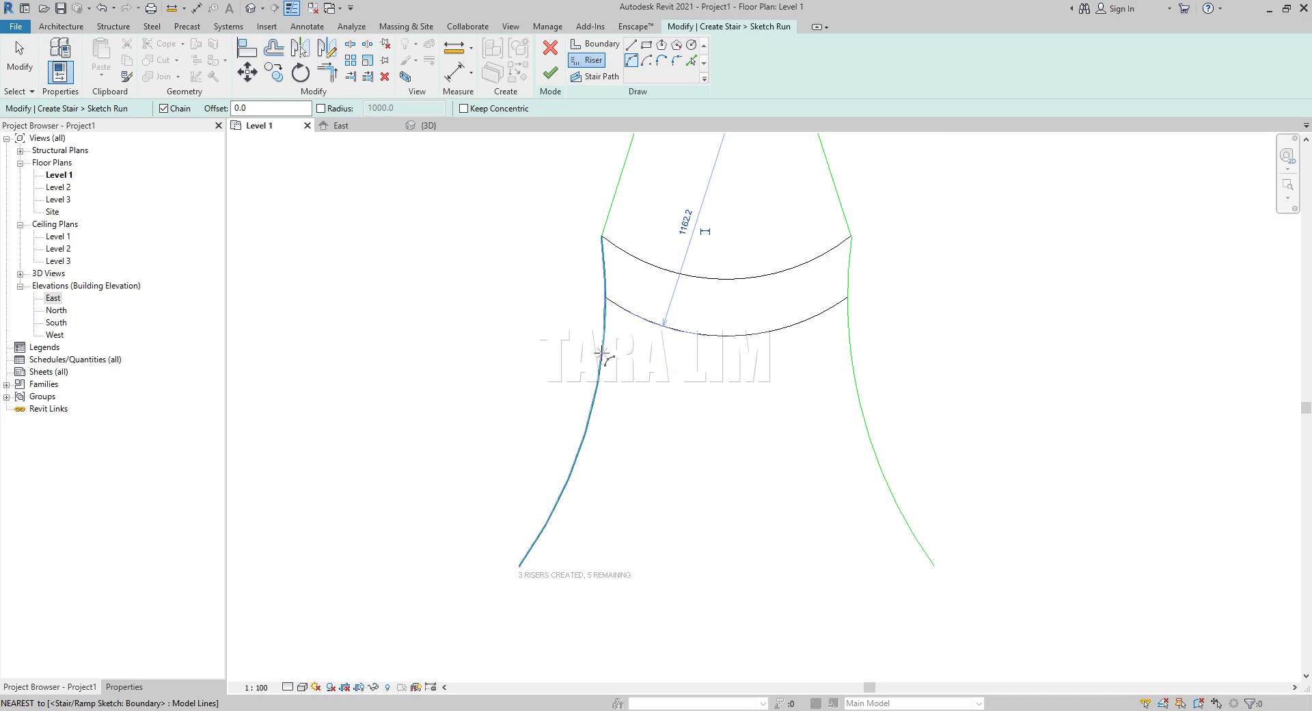
Step: Add the next two curved risers below the existing ones between the boundaries
{"action": "left_click", "coordinate": [601, 353]}
{"action": "left_click", "coordinate": [850, 353]}
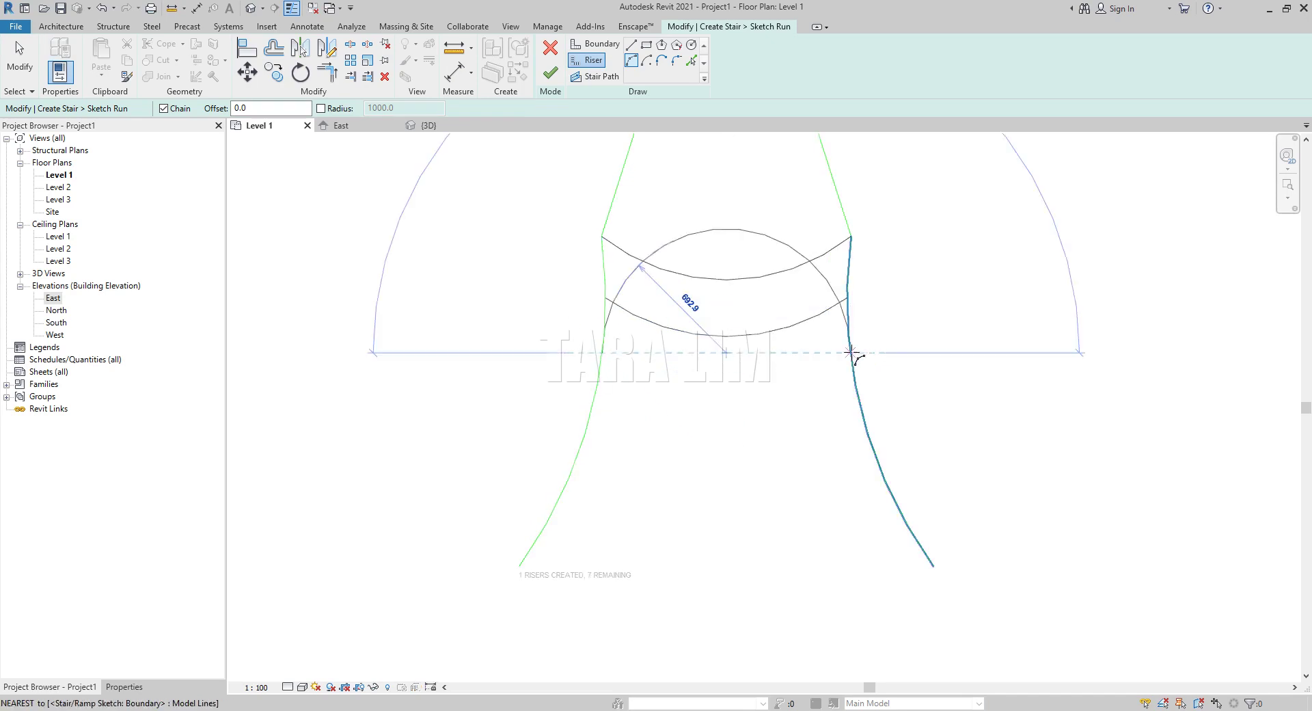
{"action": "left_click", "coordinate": [718, 394]}
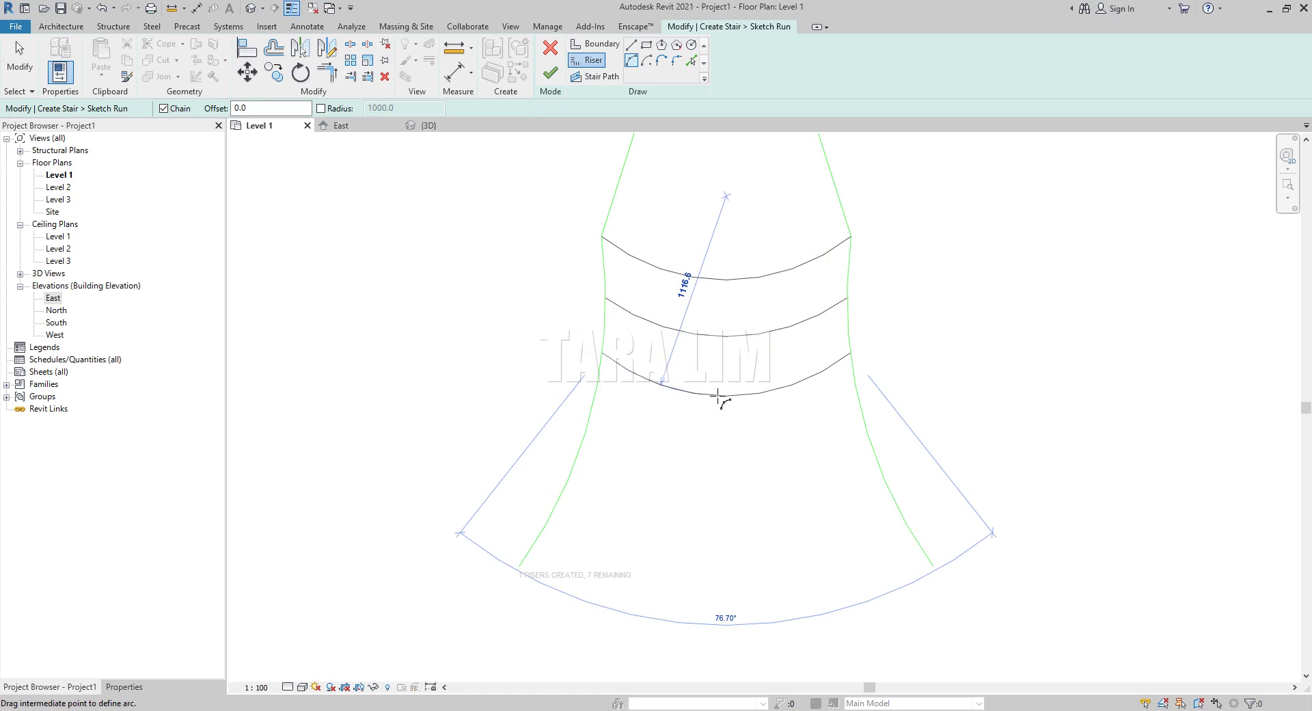
{"action": "left_click", "coordinate": [718, 394]}
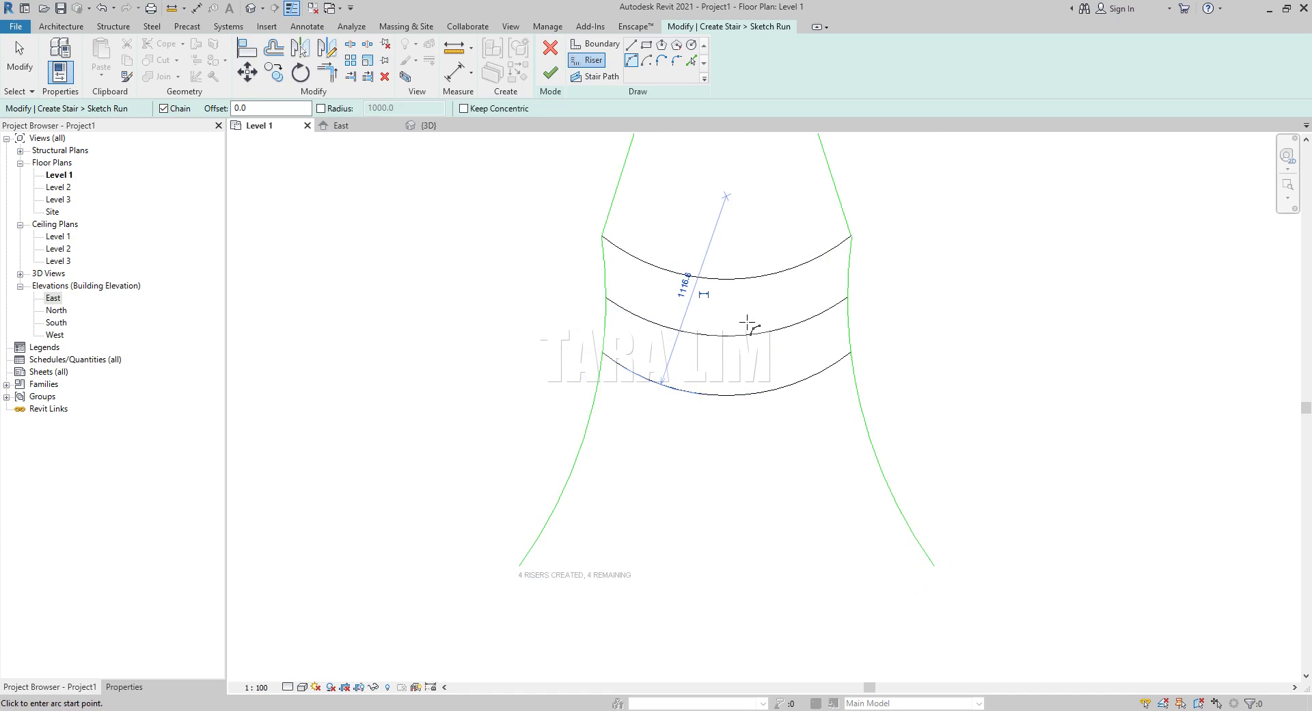
{"action": "left_click", "coordinate": [591, 409]}
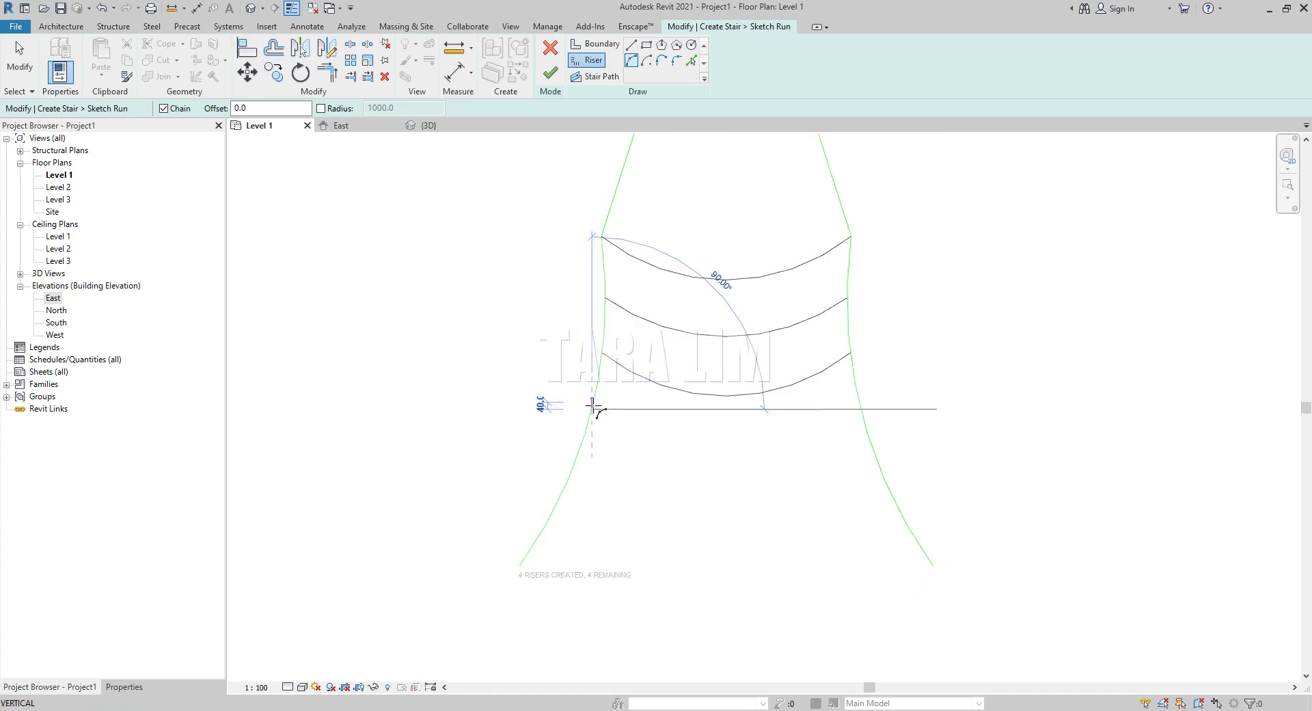
{"action": "left_click", "coordinate": [859, 409]}
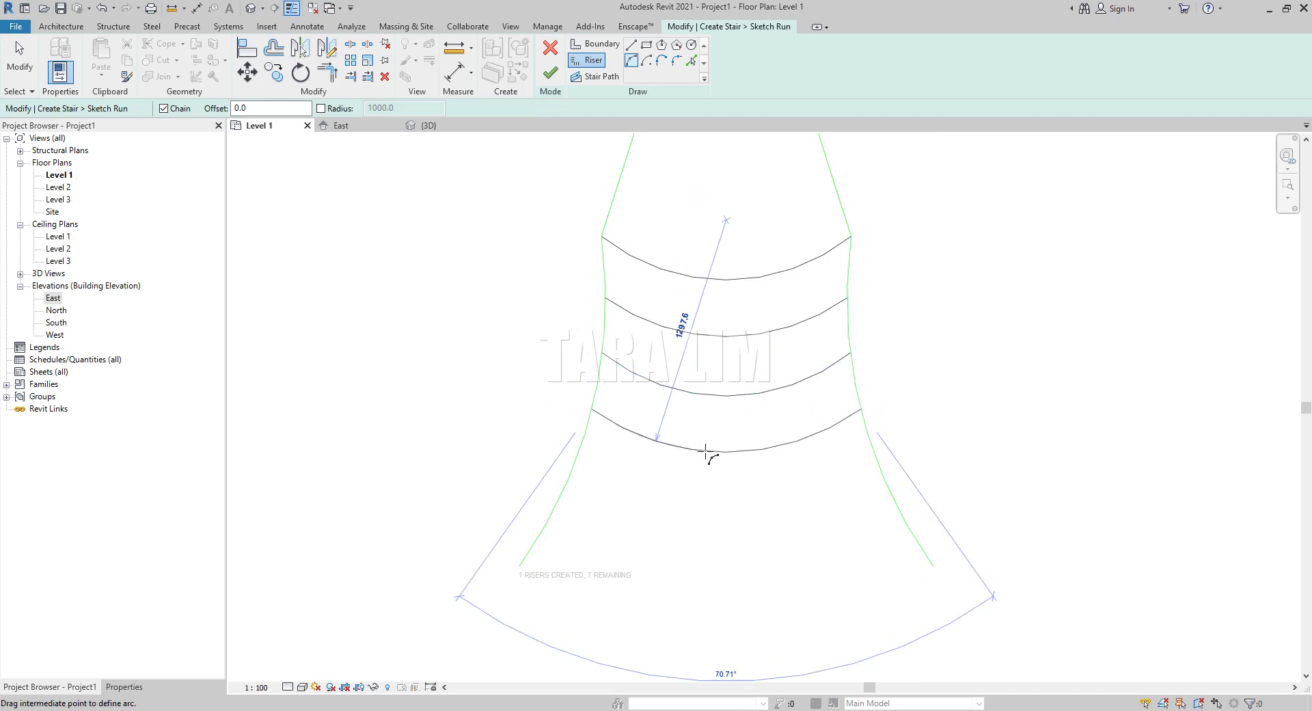
{"action": "left_click", "coordinate": [706, 451]}
{"action": "scroll", "coordinate": [711, 460], "scroll_direction": "up", "scroll_amount": 2}
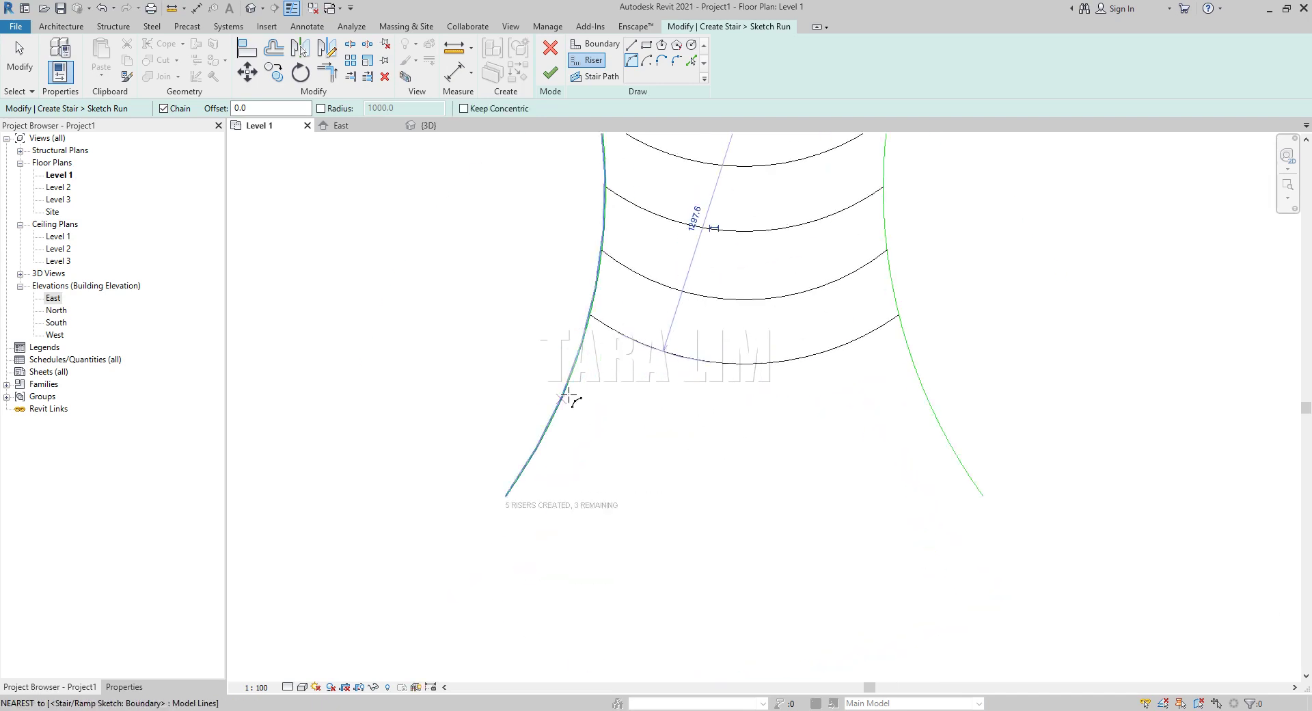
Step: Draw the remaining arc risers down the run up to the eighth, leaving 0 remaining
{"action": "left_click", "coordinate": [575, 366]}
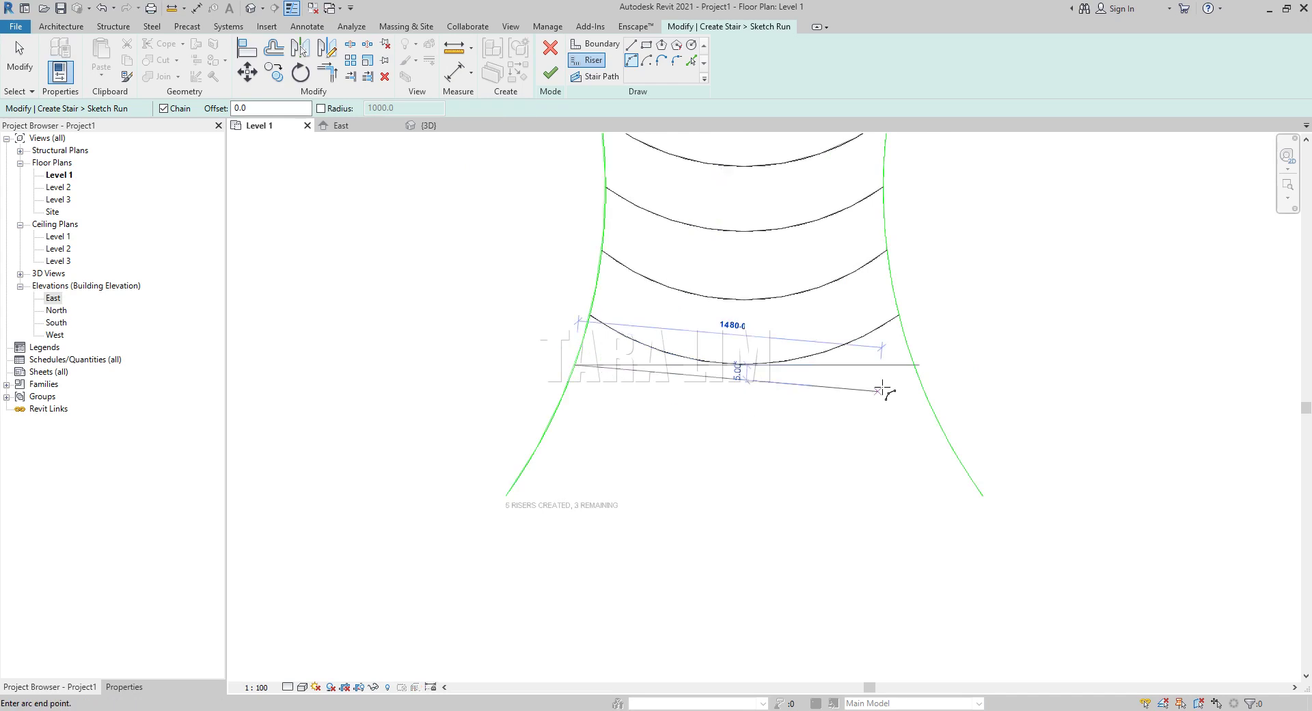
{"action": "left_click", "coordinate": [915, 364]}
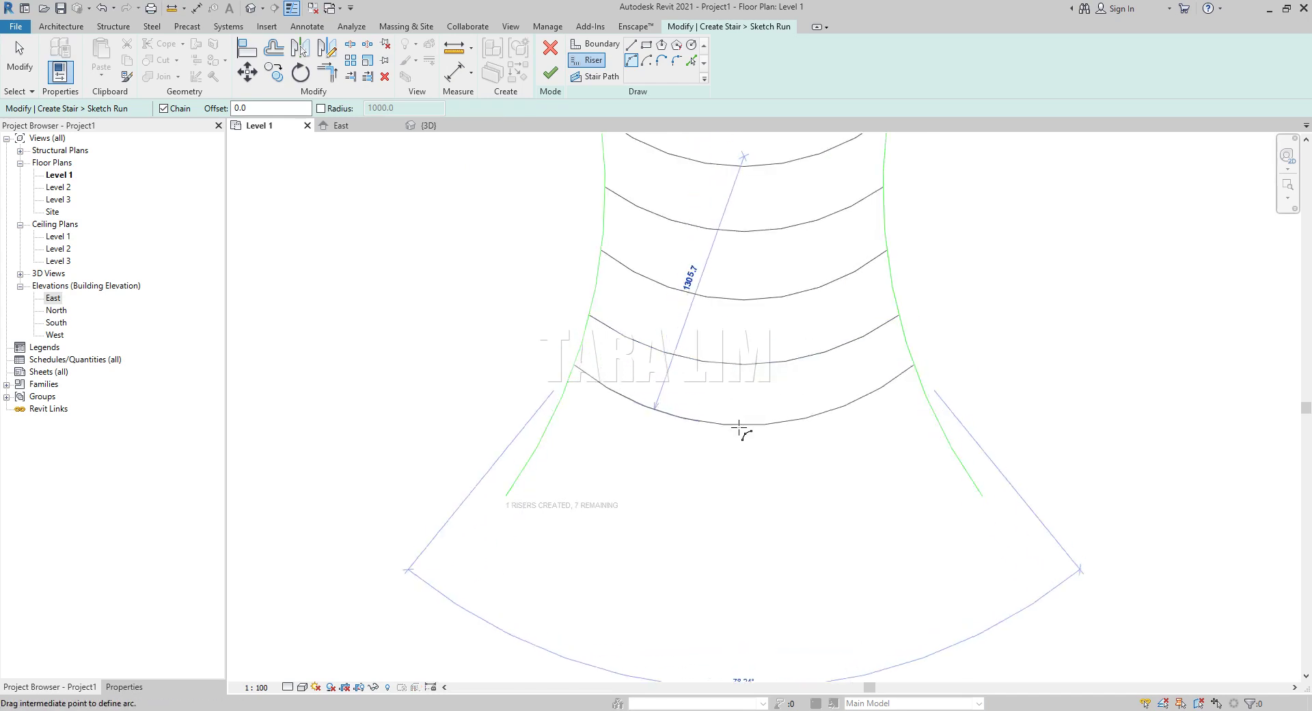
{"action": "left_click", "coordinate": [742, 429]}
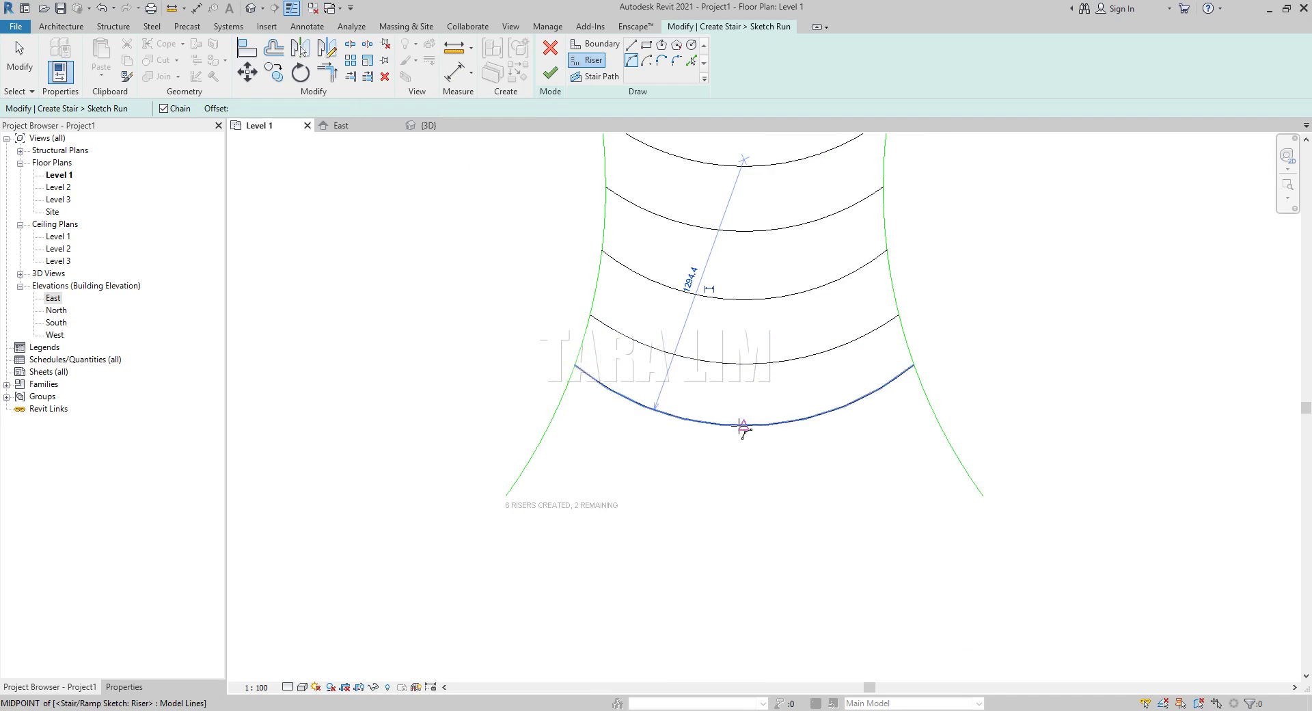
{"action": "left_click", "coordinate": [556, 410]}
{"action": "left_click", "coordinate": [932, 412]}
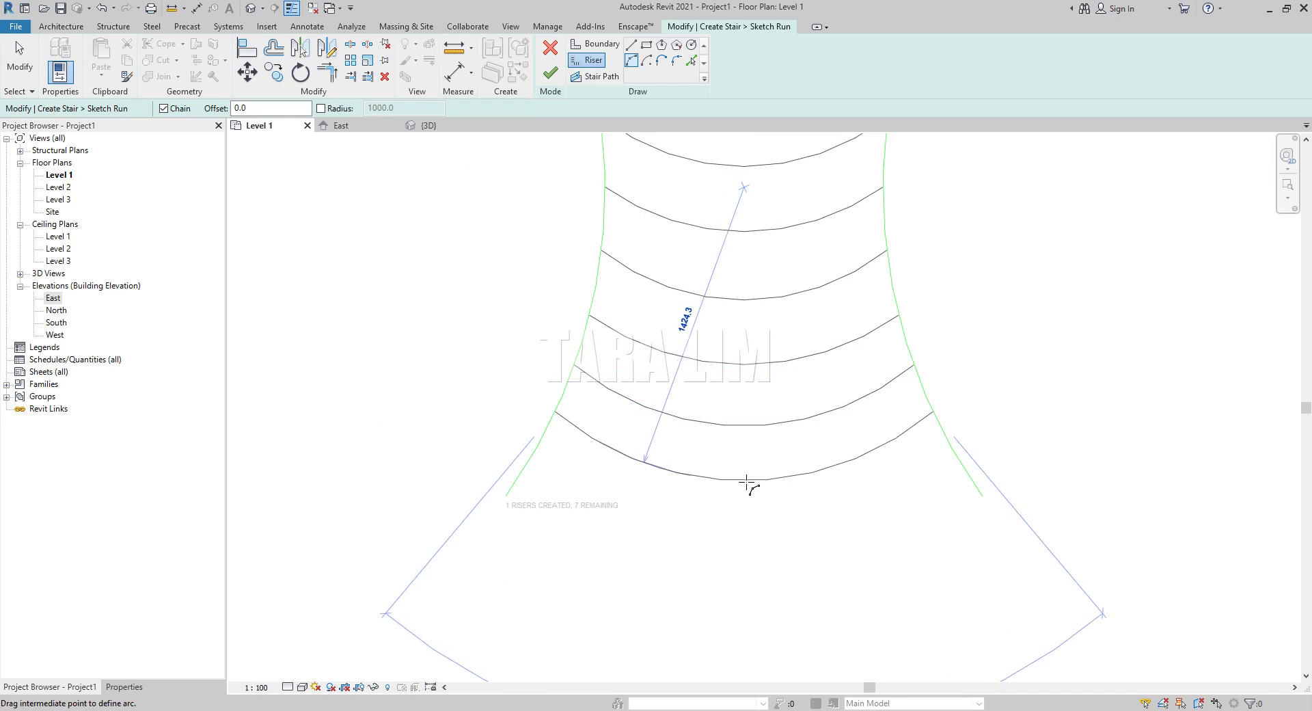
{"action": "left_click", "coordinate": [746, 481]}
{"action": "scroll", "coordinate": [745, 482], "scroll_direction": "down", "scroll_amount": 2}
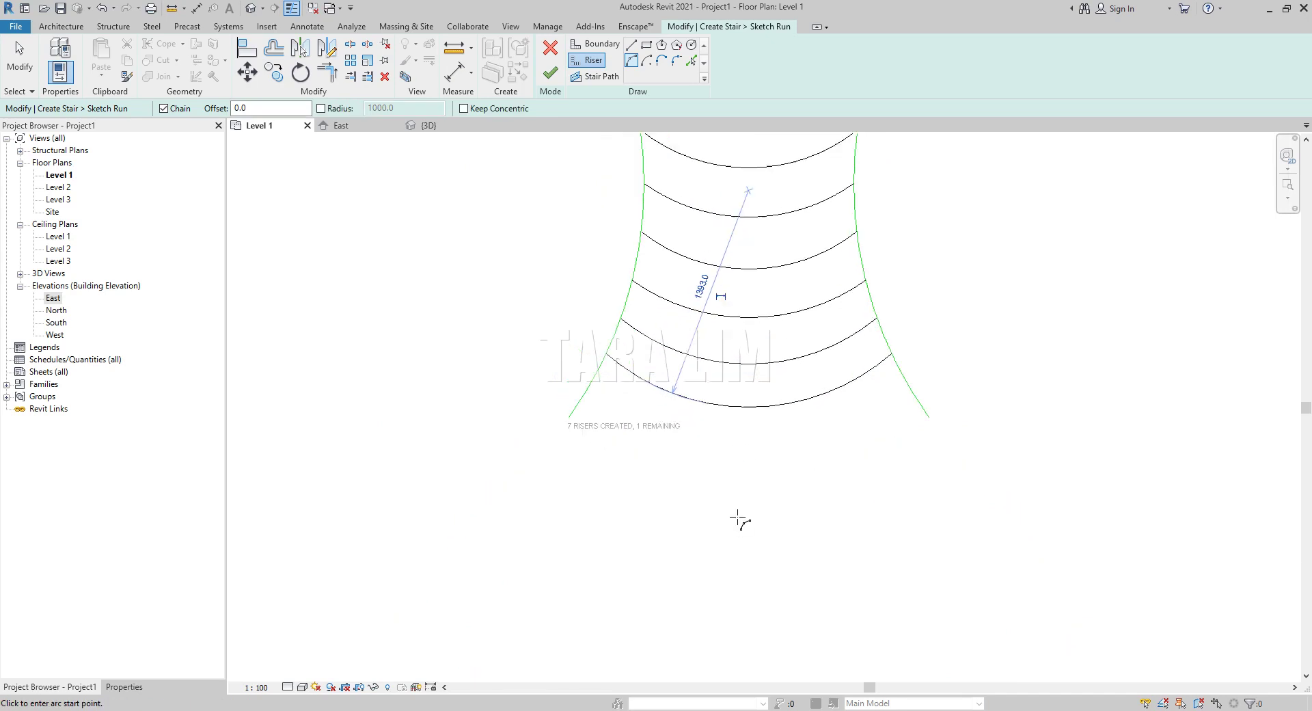
{"action": "scroll", "coordinate": [741, 520], "scroll_direction": "up", "scroll_amount": 2}
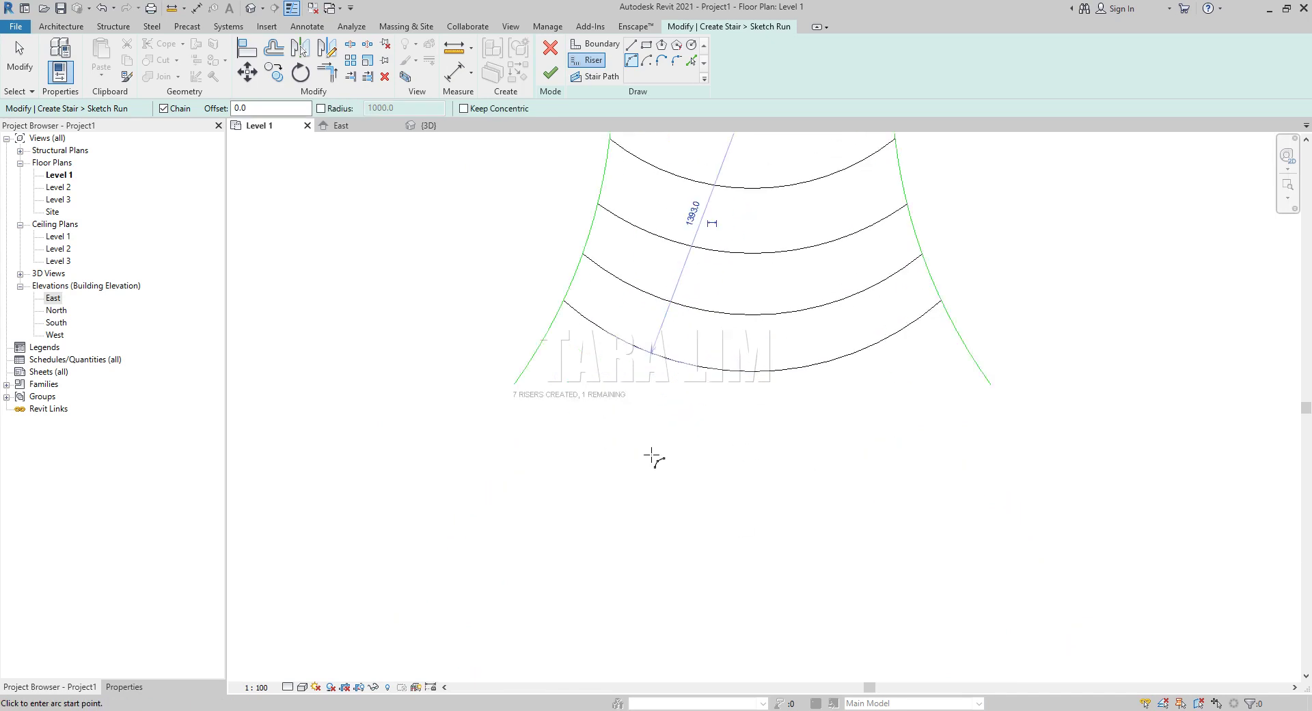
{"action": "left_click", "coordinate": [536, 350]}
{"action": "left_click", "coordinate": [967, 351]}
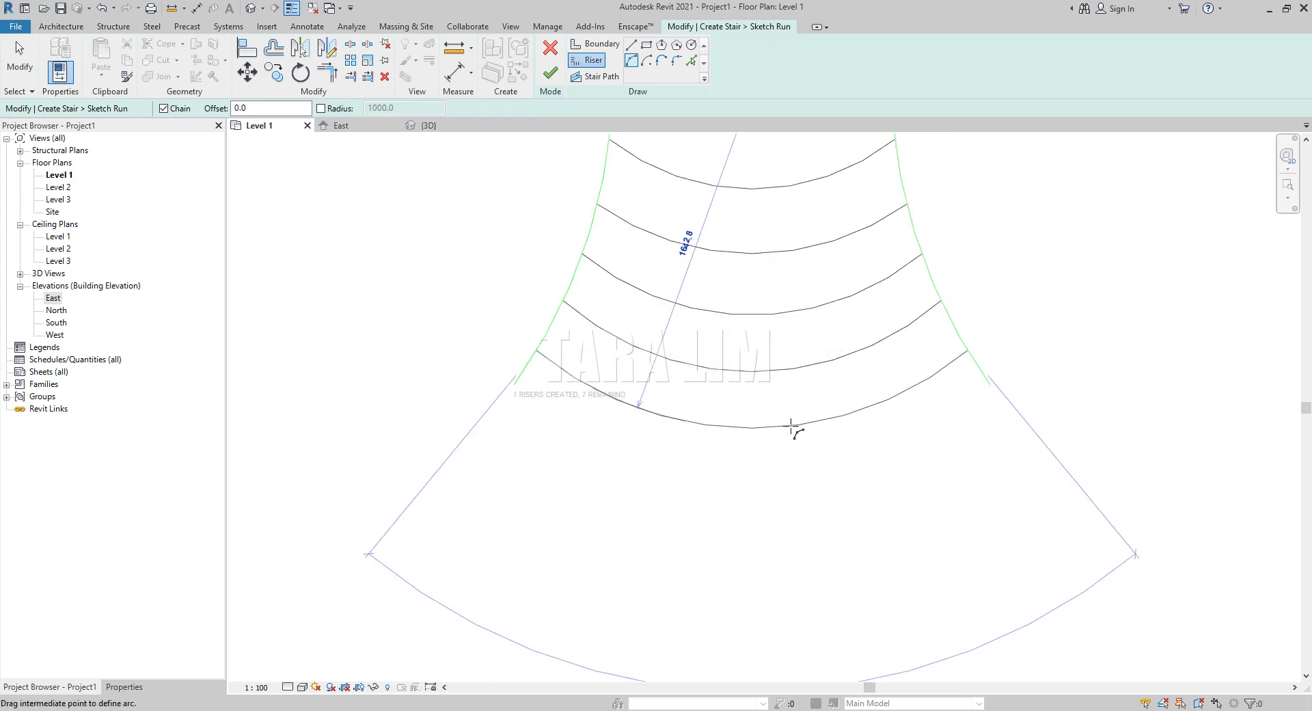
{"action": "left_click", "coordinate": [791, 428]}
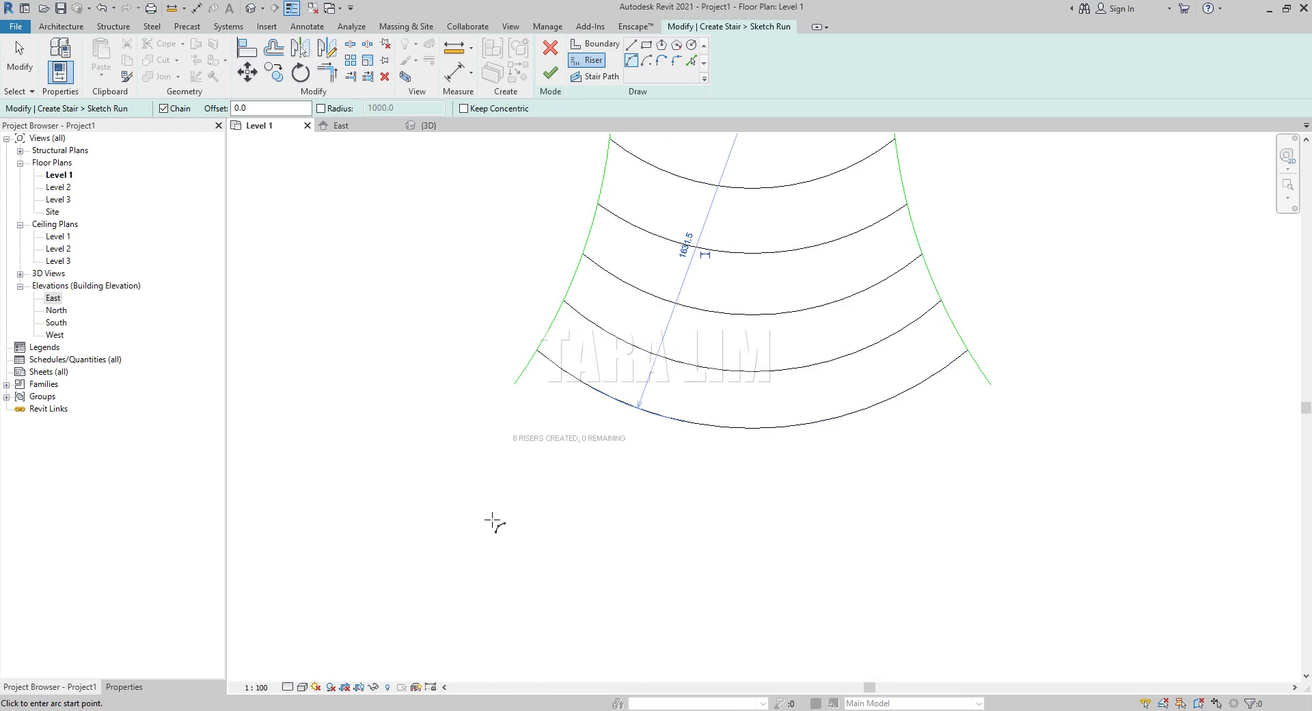
{"action": "left_click", "coordinate": [513, 384]}
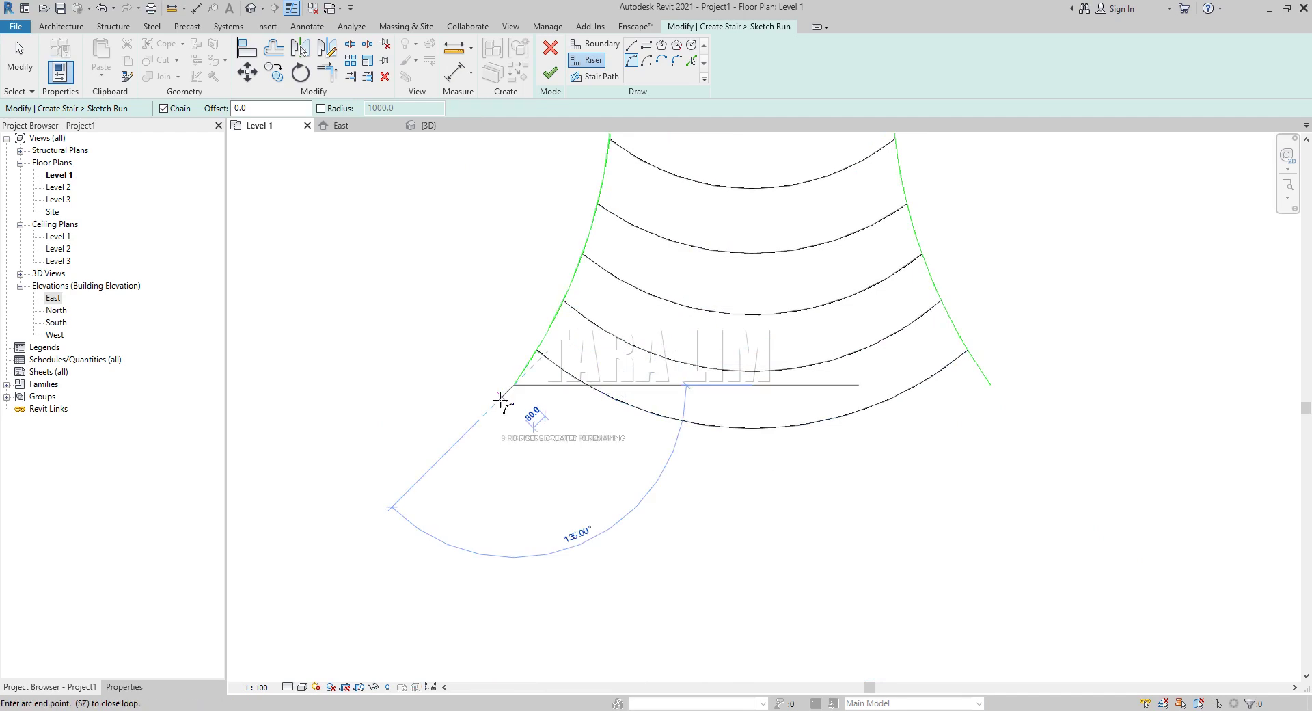
Step: Cancel the extra riser and extend both curved boundaries down past the lowest riser
{"action": "key", "text": "Escape"}
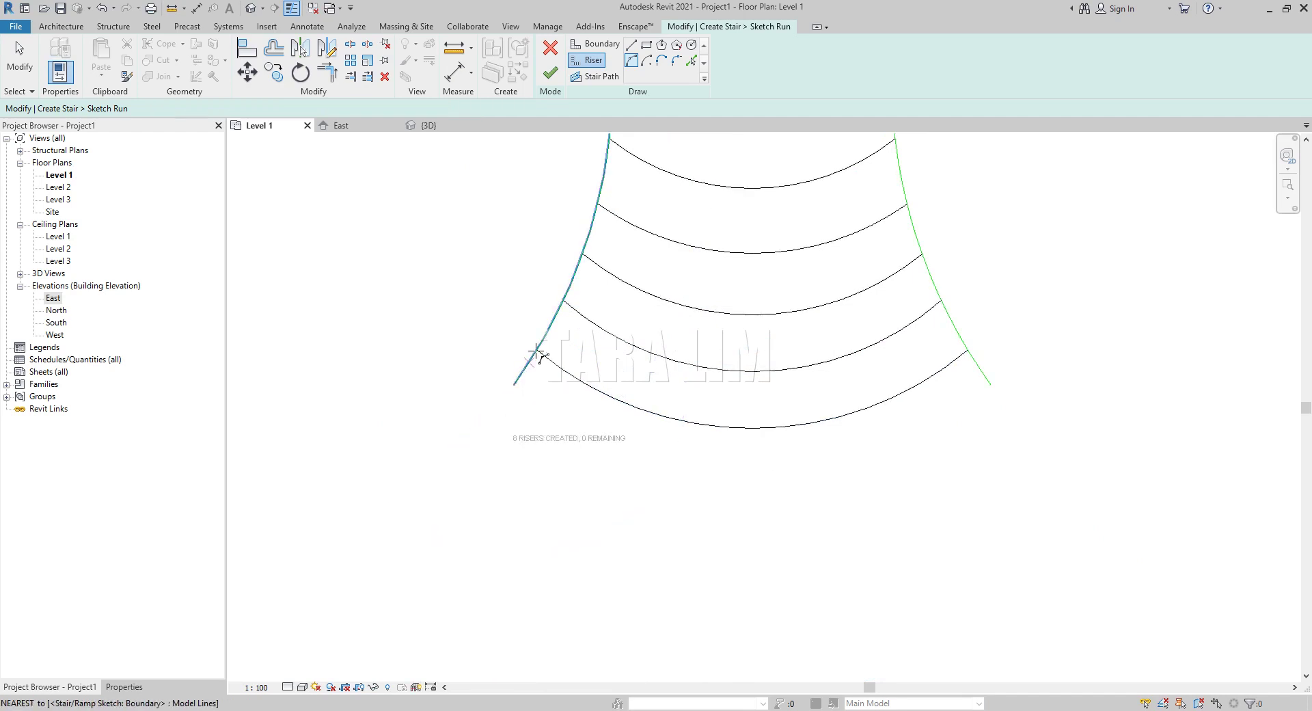
{"action": "key", "text": "Escape"}
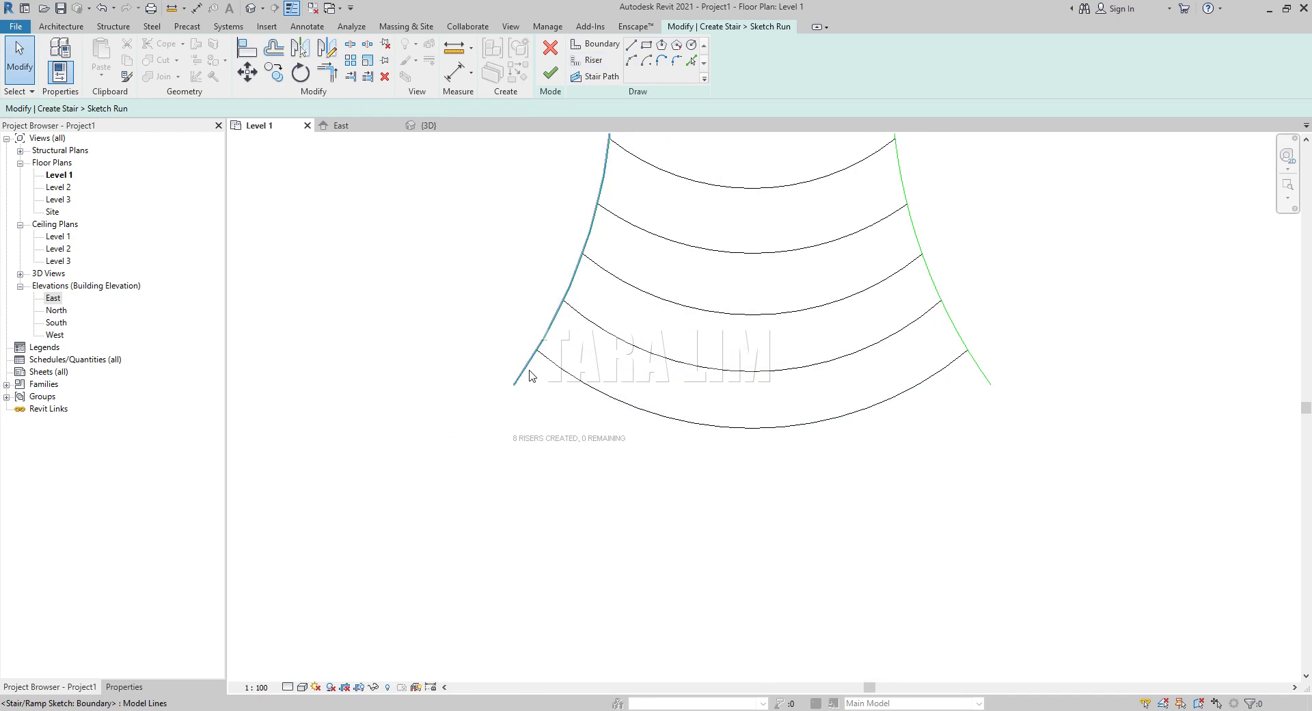
{"action": "left_click", "coordinate": [524, 373]}
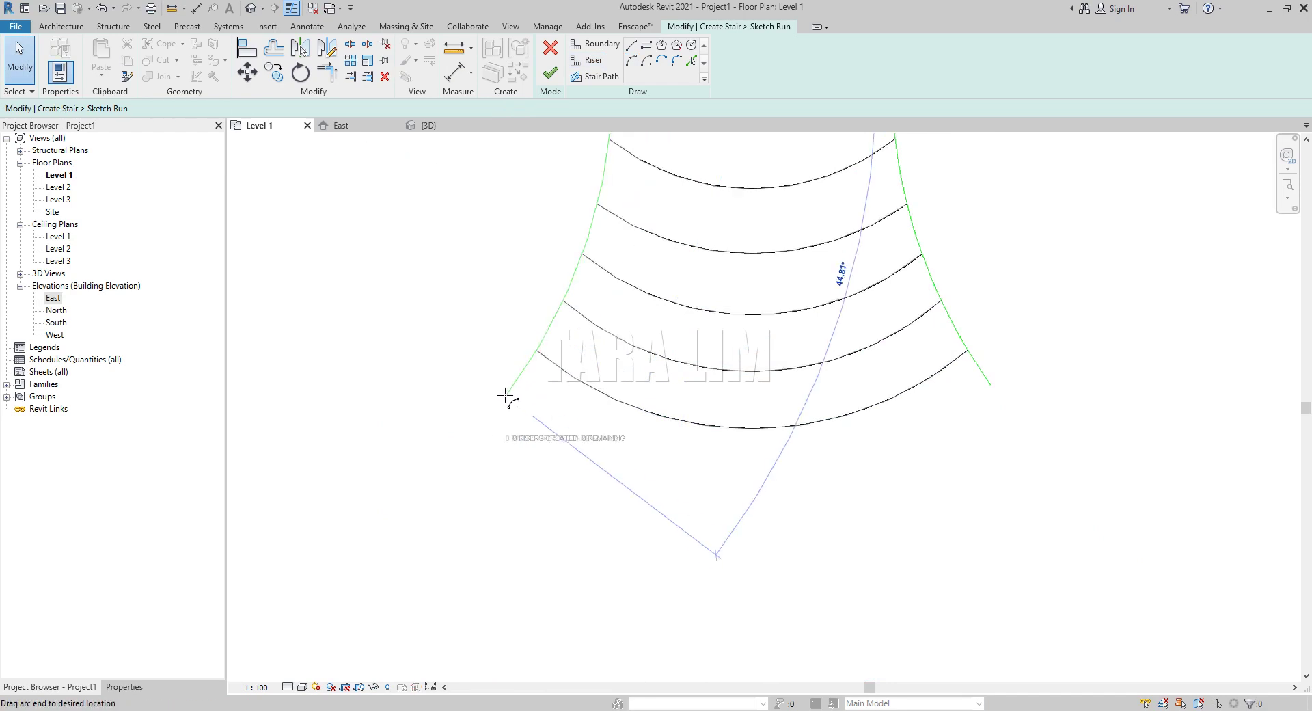
{"action": "left_click", "coordinate": [502, 400]}
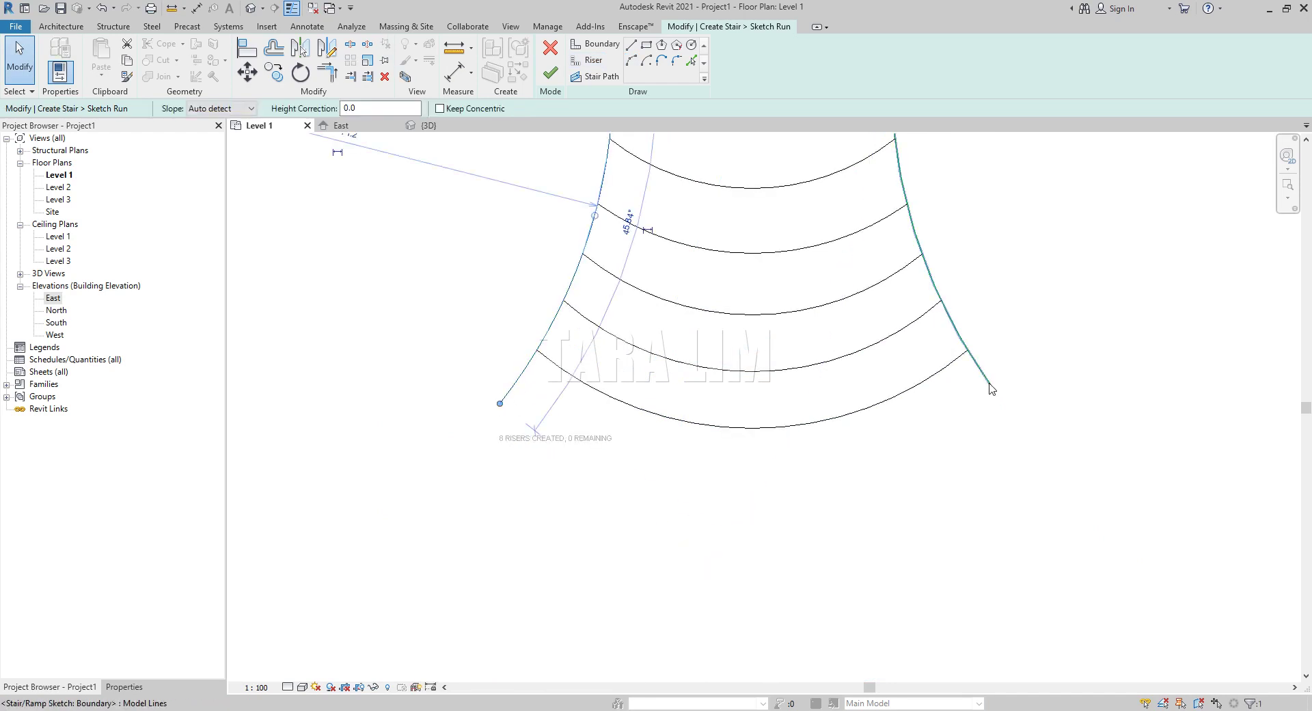
{"action": "mouse_move", "coordinate": [992, 390]}
{"action": "left_mouse_down"}
{"action": "mouse_move", "coordinate": [1010, 422]}
{"action": "mouse_move", "coordinate": [1006, 406]}
{"action": "left_mouse_up"}
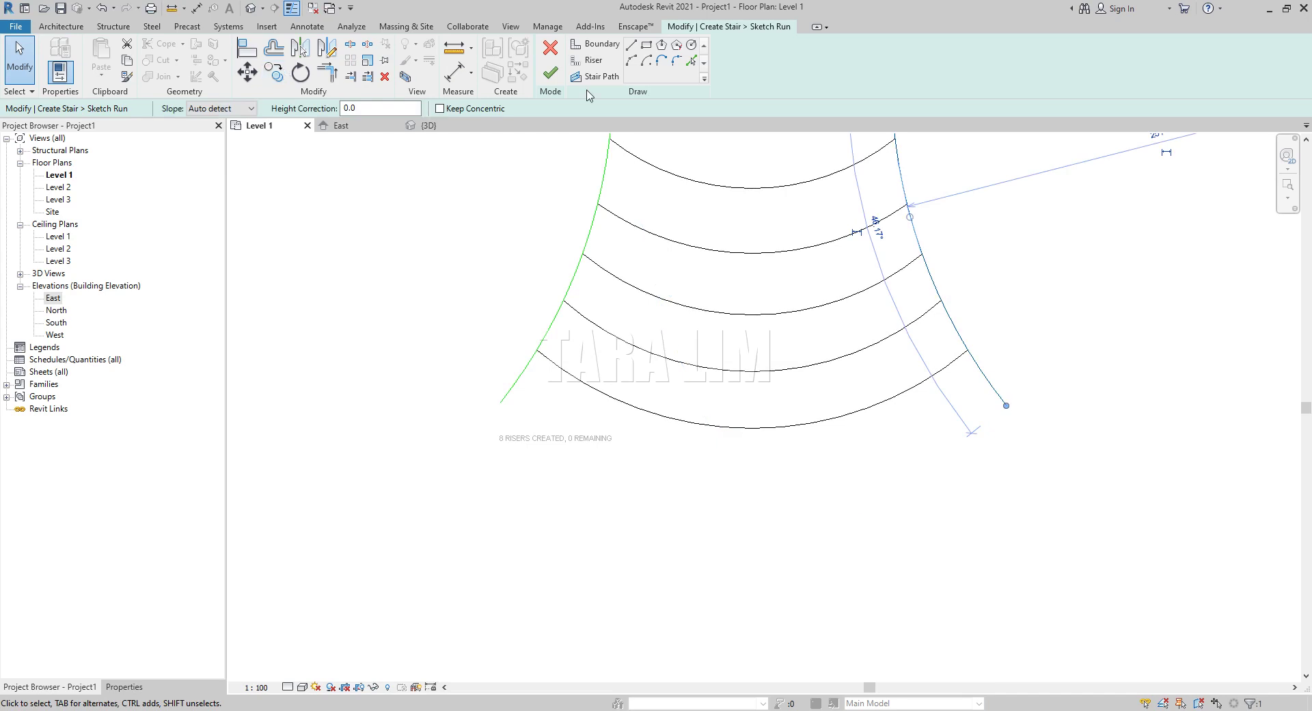
{"action": "left_click", "coordinate": [591, 61]}
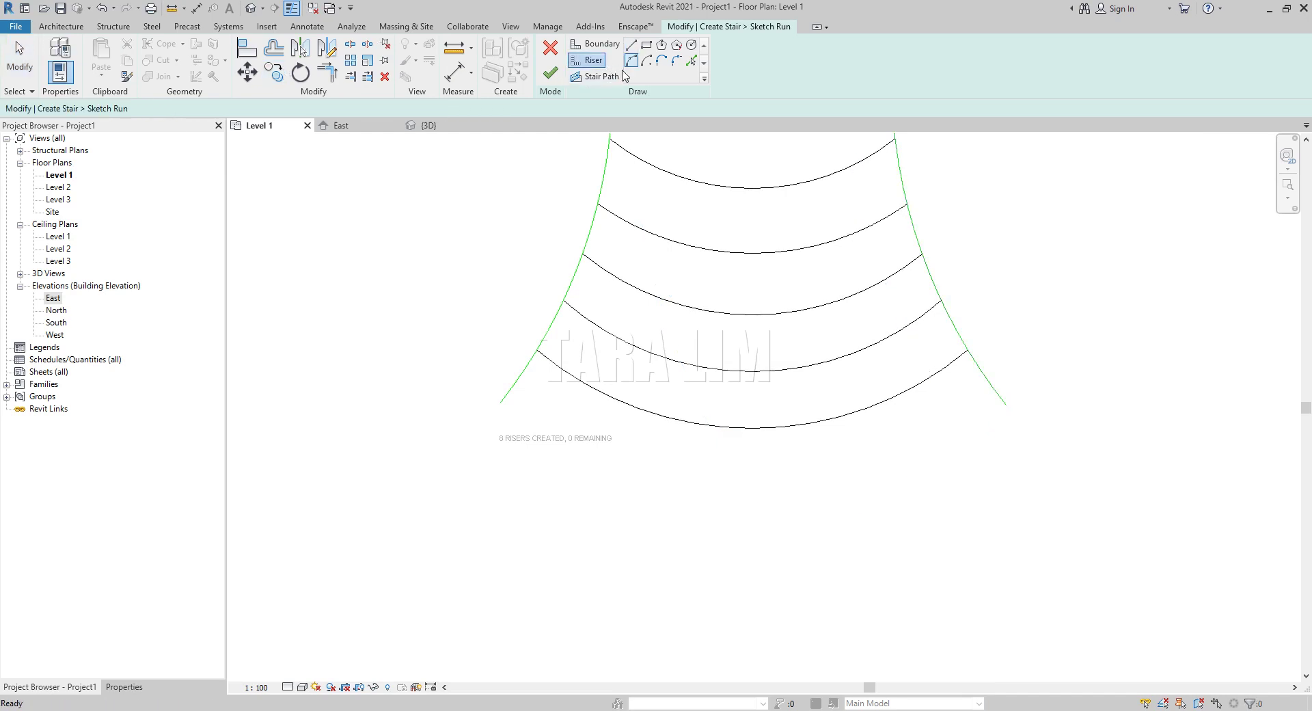
Step: Add a ninth arc riser joining the extended boundary ends at the bottom of the run
{"action": "left_click", "coordinate": [500, 403]}
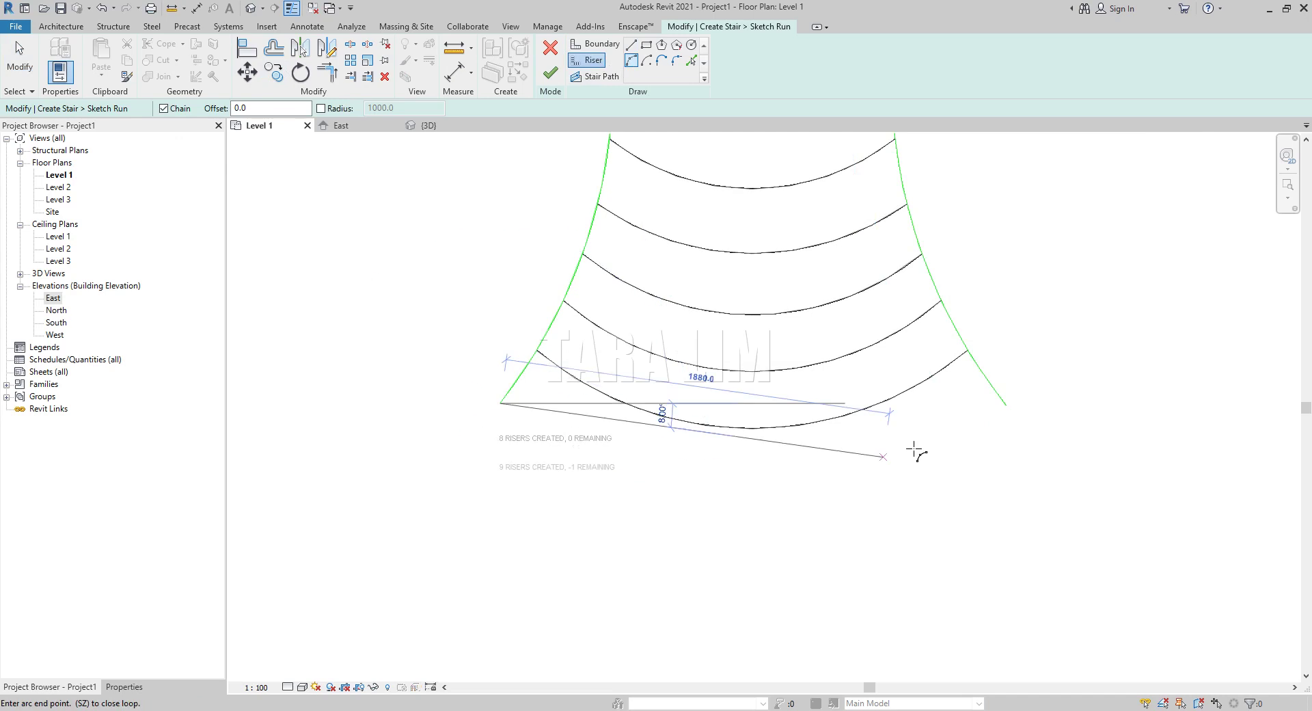
{"action": "left_click", "coordinate": [1003, 403]}
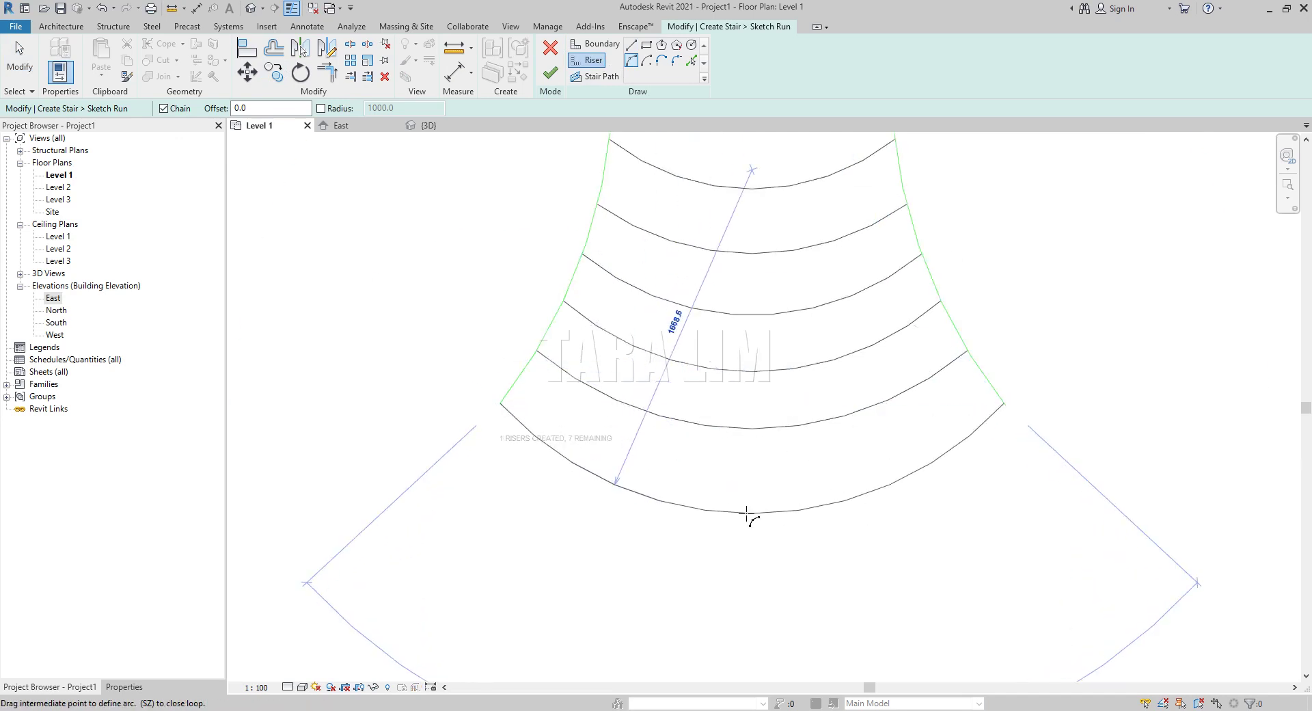
{"action": "left_click", "coordinate": [750, 511]}
{"action": "scroll", "coordinate": [1065, 409], "scroll_direction": "up", "scroll_amount": 1}
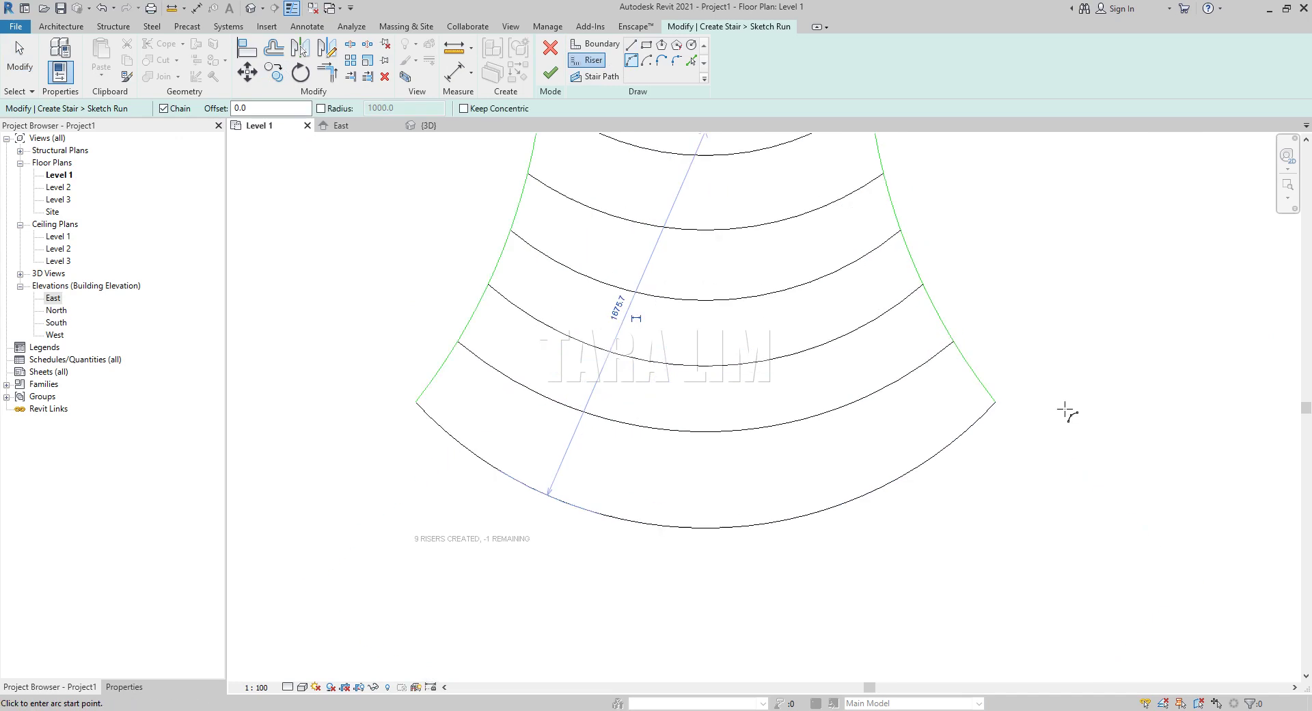
{"action": "scroll", "coordinate": [977, 410], "scroll_direction": "up", "scroll_amount": 2}
{"action": "scroll", "coordinate": [978, 413], "scroll_direction": "down", "scroll_amount": 1}
{"action": "scroll", "coordinate": [943, 433], "scroll_direction": "down", "scroll_amount": 1}
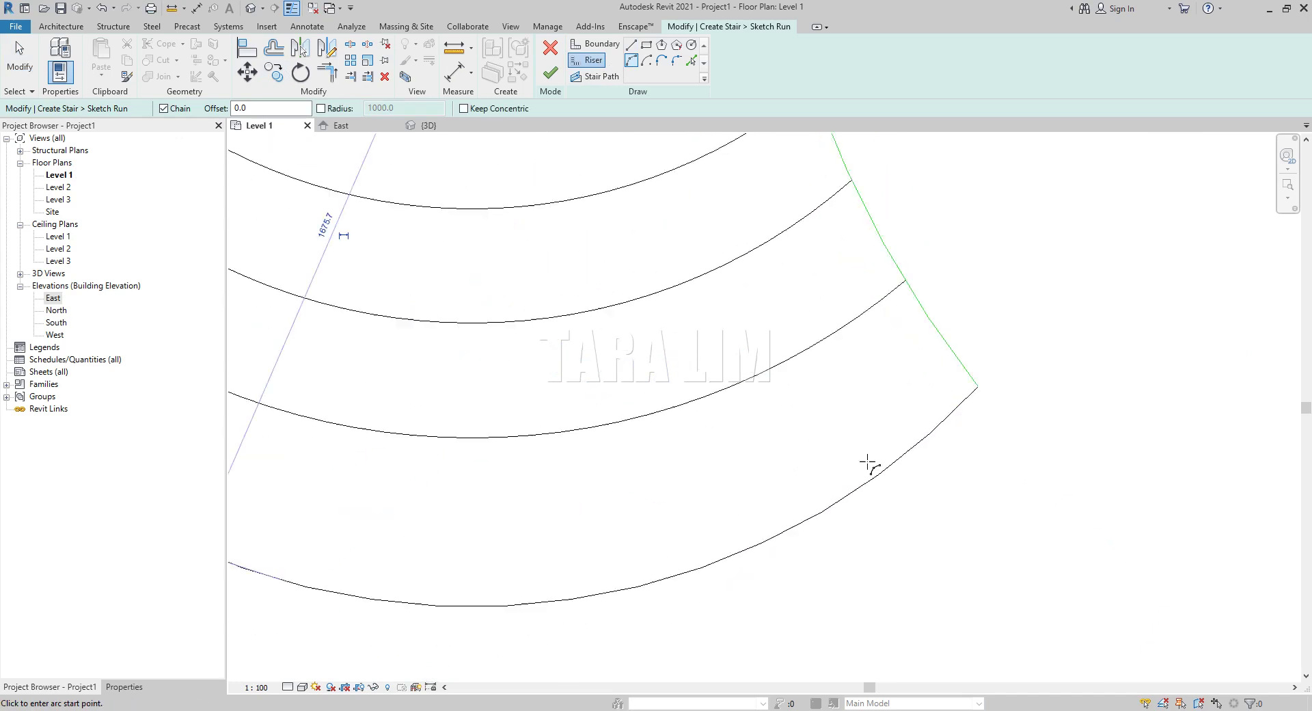
{"action": "scroll", "coordinate": [586, 532], "scroll_direction": "down", "scroll_amount": 3}
{"action": "scroll", "coordinate": [586, 532], "scroll_direction": "down", "scroll_amount": 2}
{"action": "scroll", "coordinate": [594, 410], "scroll_direction": "up", "scroll_amount": 1}
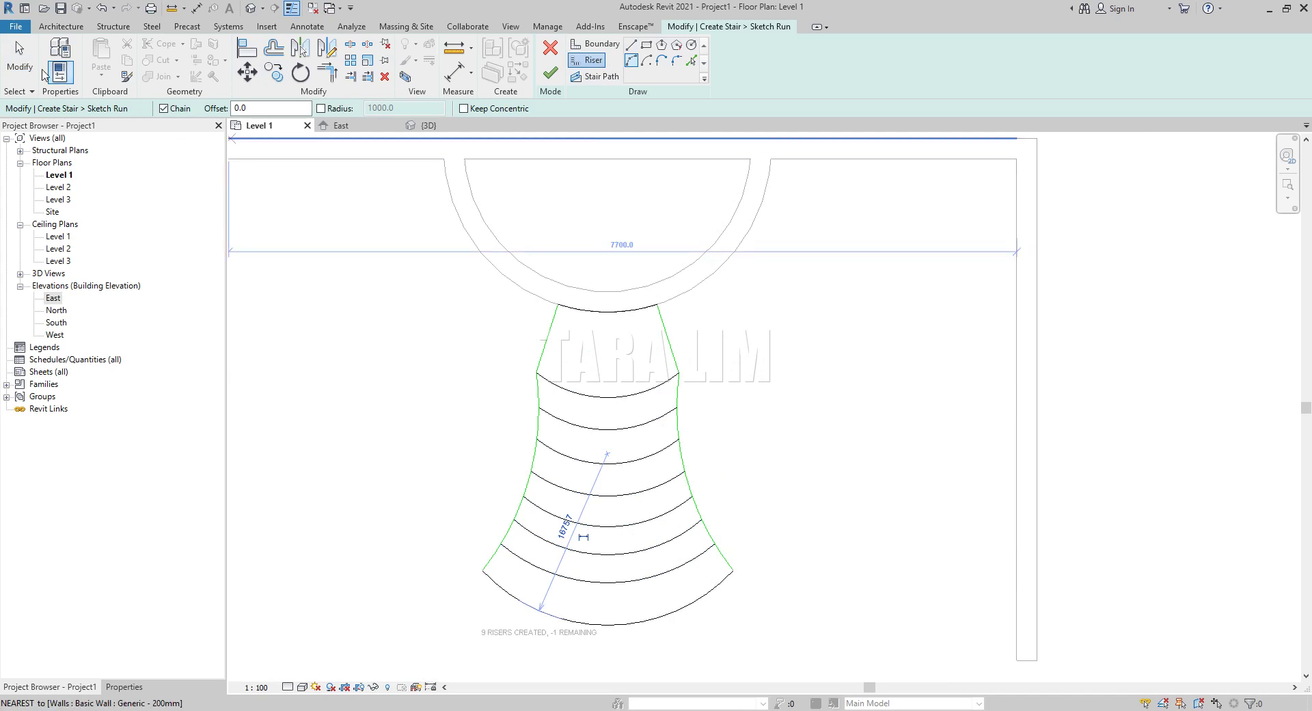
{"action": "left_click", "coordinate": [20, 60]}
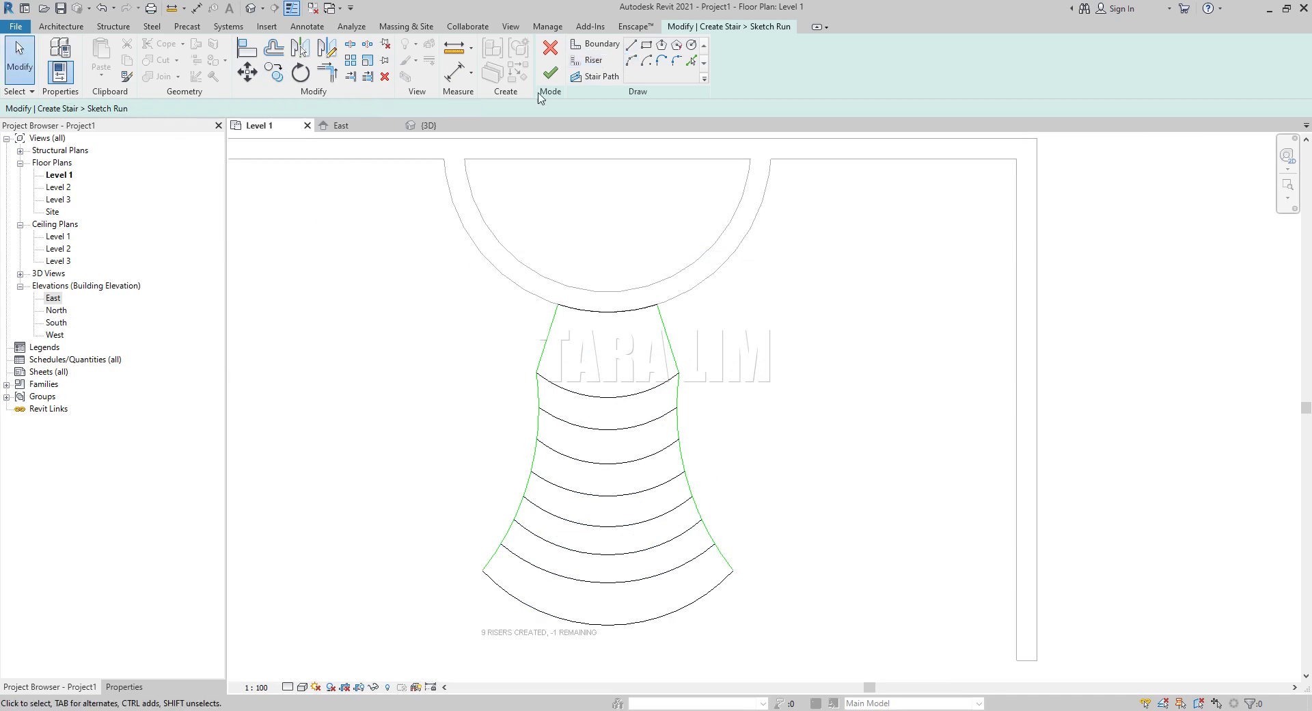
Step: Finish the run sketch and flip the stair's direction, checking it in the 3D view
{"action": "left_click", "coordinate": [551, 73]}
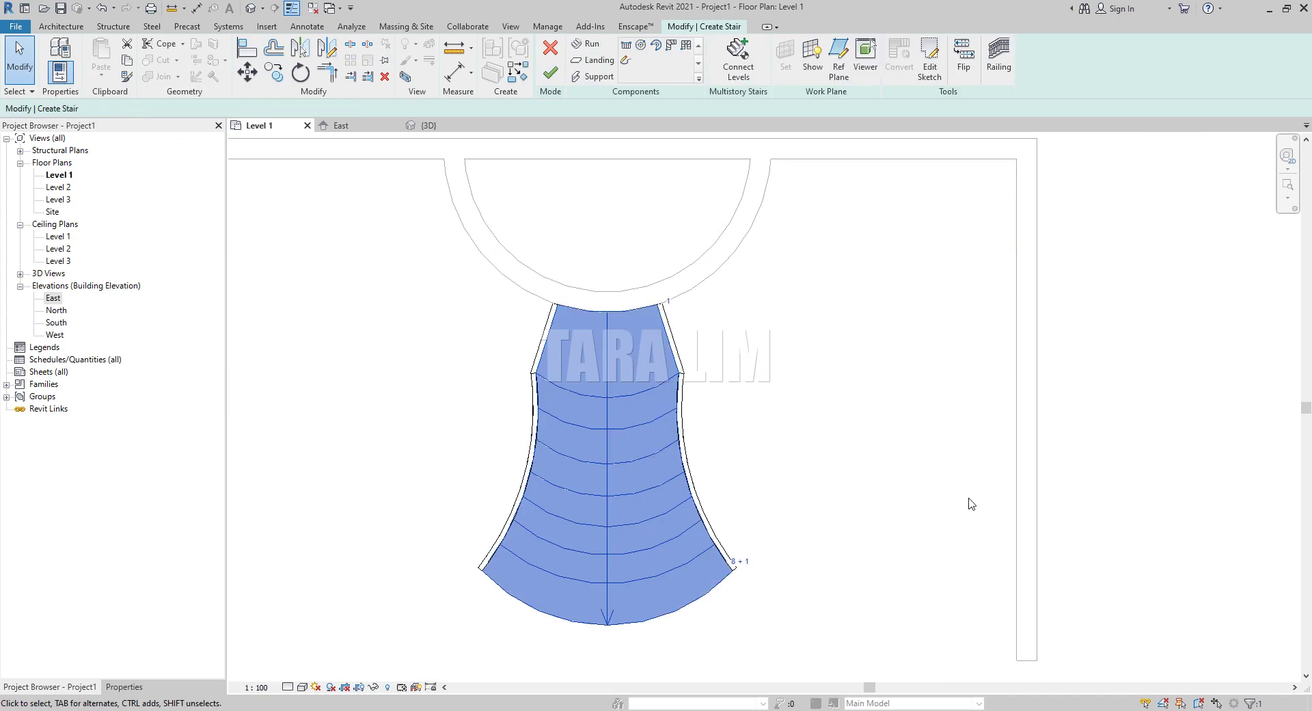
{"action": "left_click", "coordinate": [428, 126]}
{"action": "scroll", "coordinate": [846, 538], "scroll_direction": "up", "scroll_amount": 3}
{"action": "scroll", "coordinate": [846, 560], "scroll_direction": "up", "scroll_amount": 2}
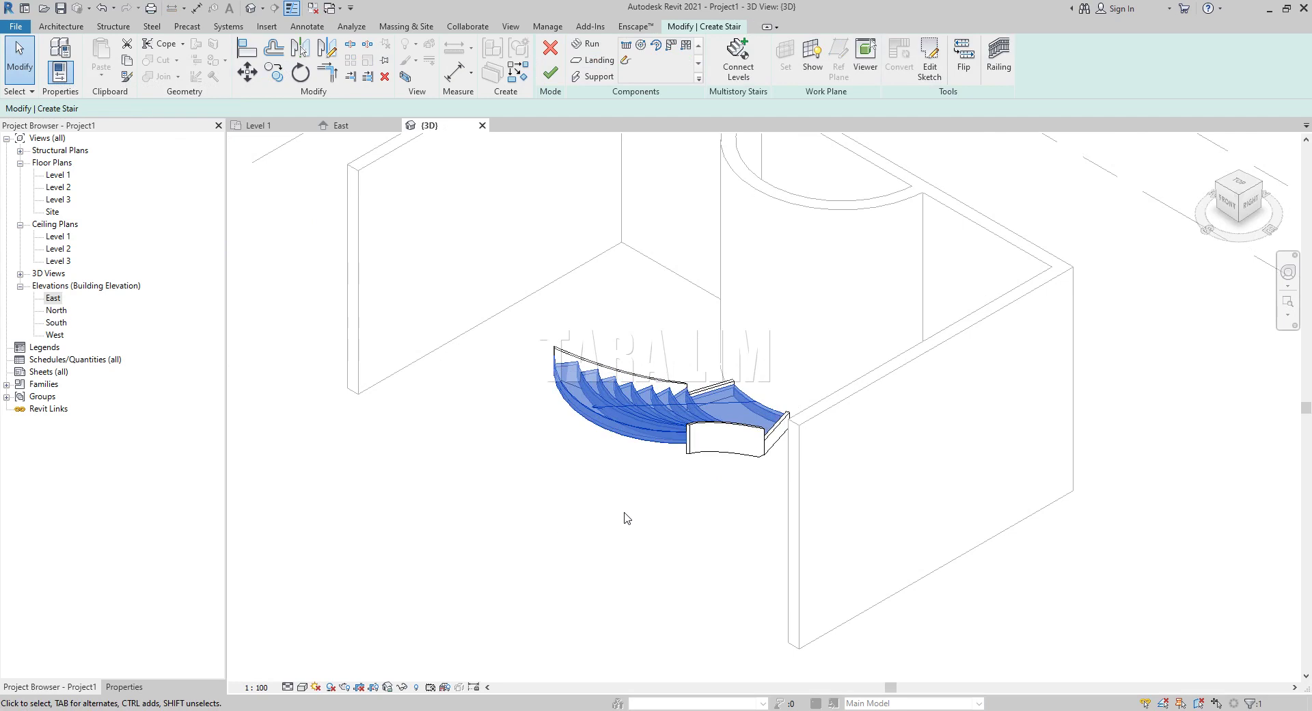
{"action": "left_click", "coordinate": [964, 67]}
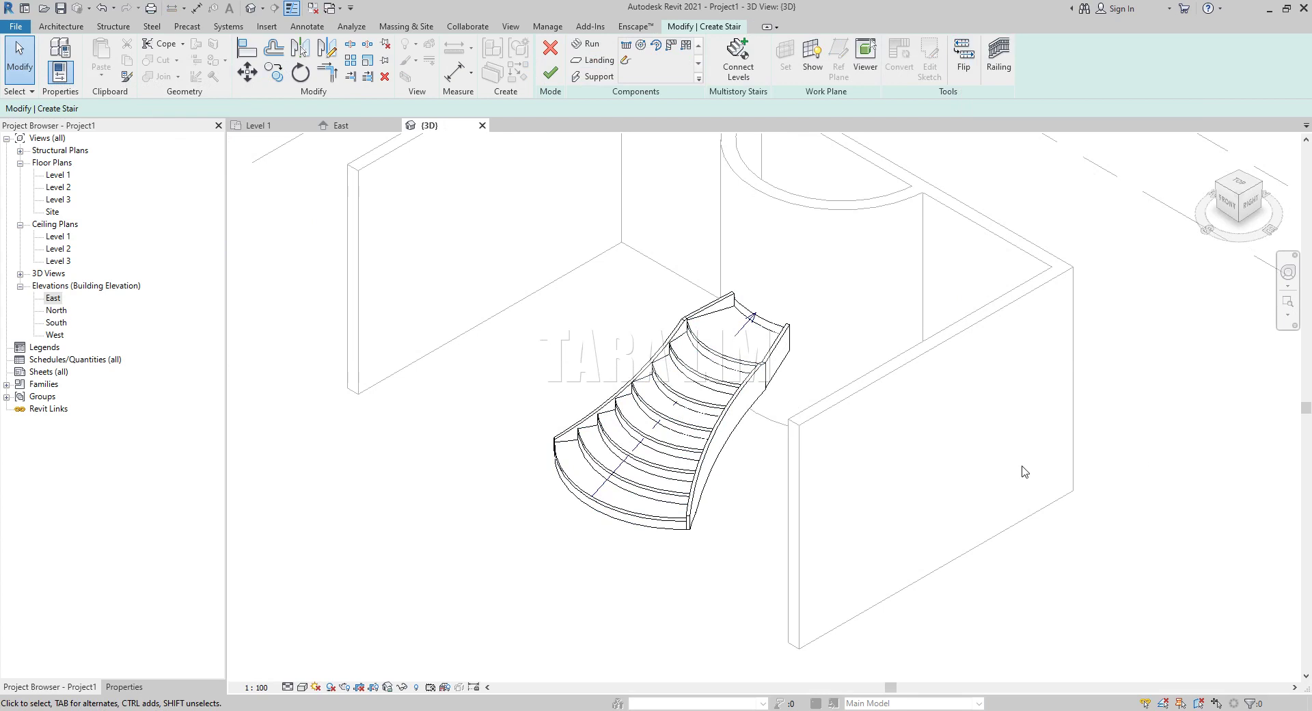
{"action": "middle_click_drag", "start_coordinate": [1024, 472], "coordinate": [610, 264], "text": "shift"}
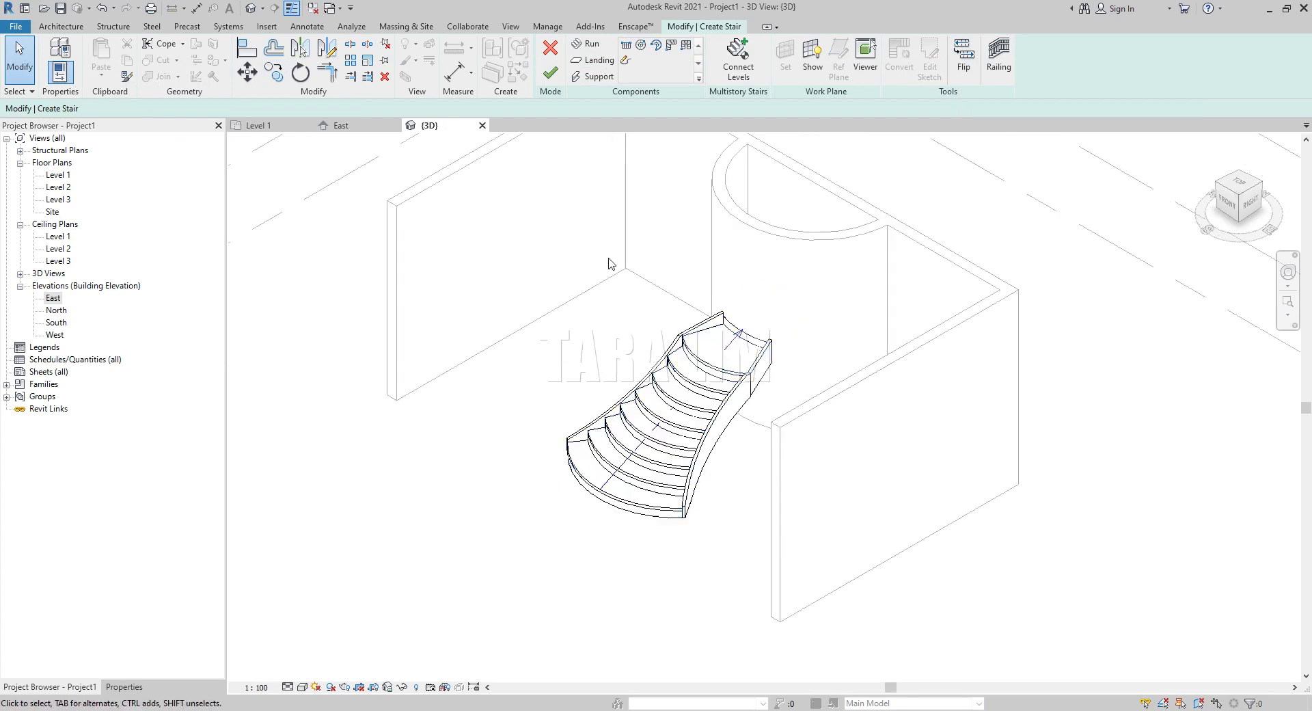
Step: Inspect the stair in a Wireframe East elevation, rising from Level 1 to Level 2 at 1440
{"action": "left_click", "coordinate": [369, 130]}
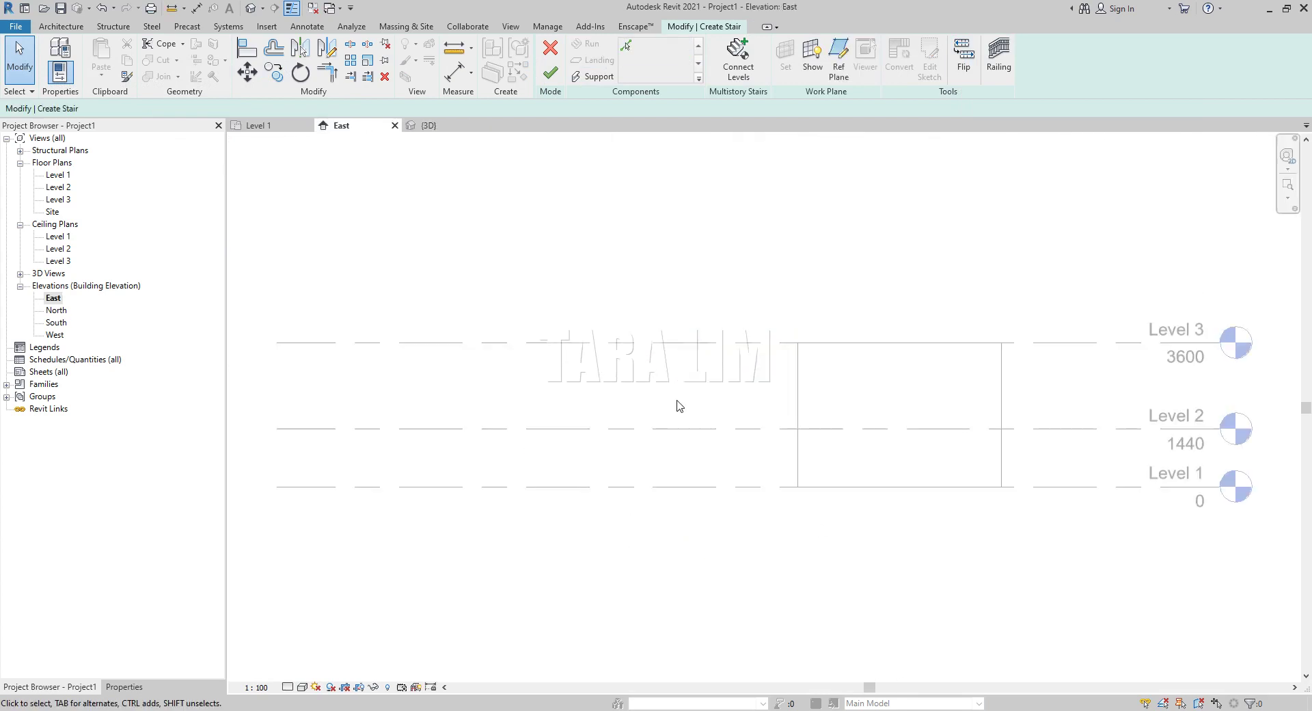
{"action": "scroll", "coordinate": [852, 455], "scroll_direction": "up", "scroll_amount": 3}
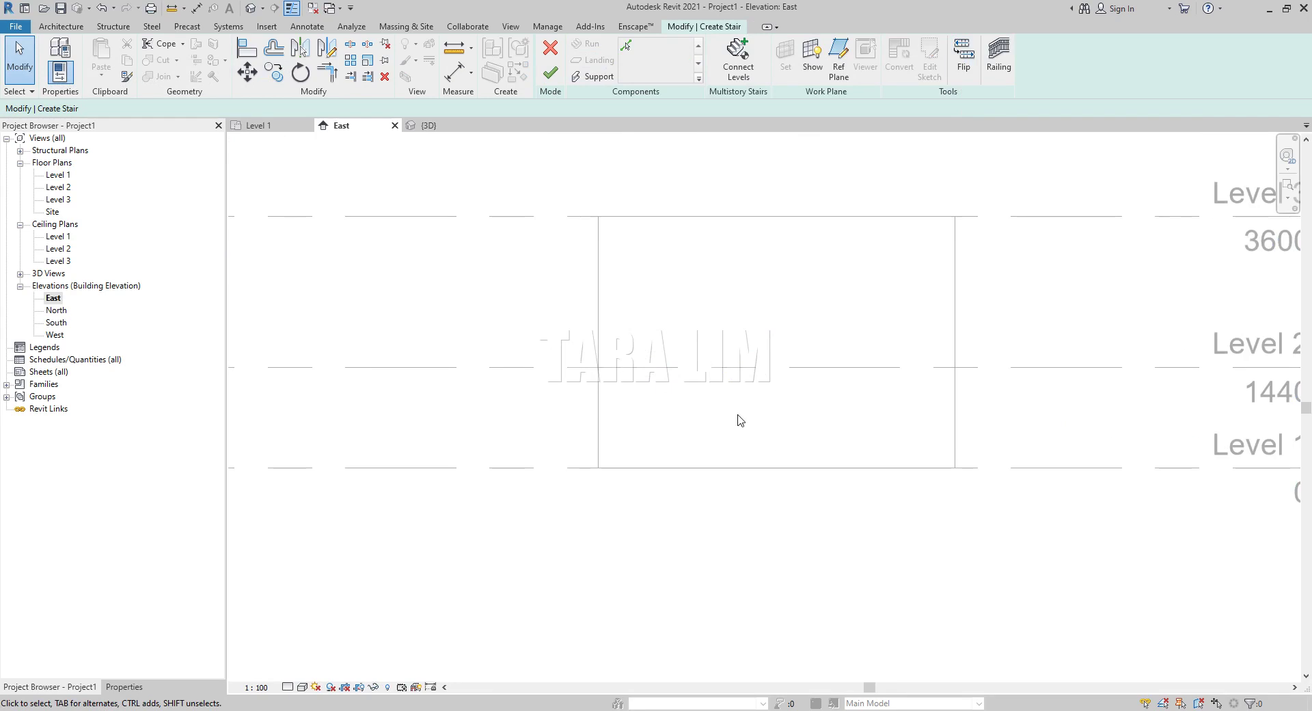
{"action": "left_click", "coordinate": [295, 685]}
{"action": "left_click", "coordinate": [337, 618]}
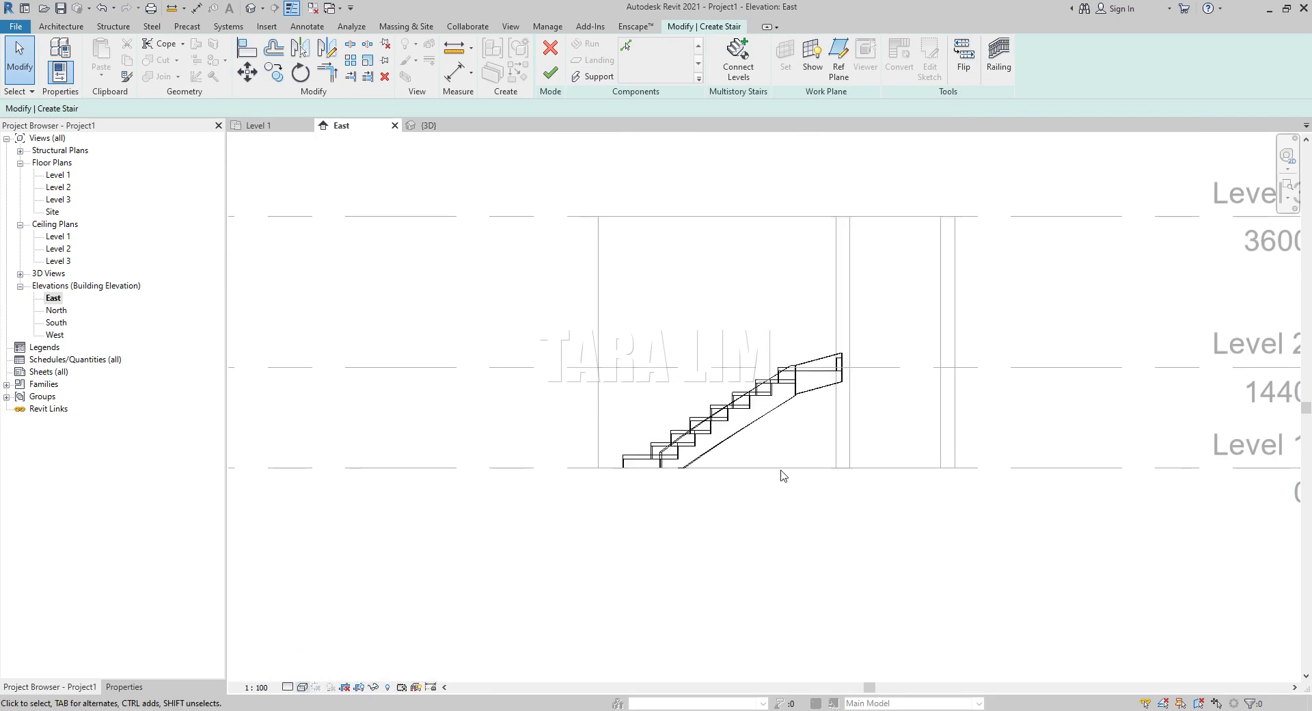
{"action": "scroll", "coordinate": [773, 456], "scroll_direction": "up", "scroll_amount": 2}
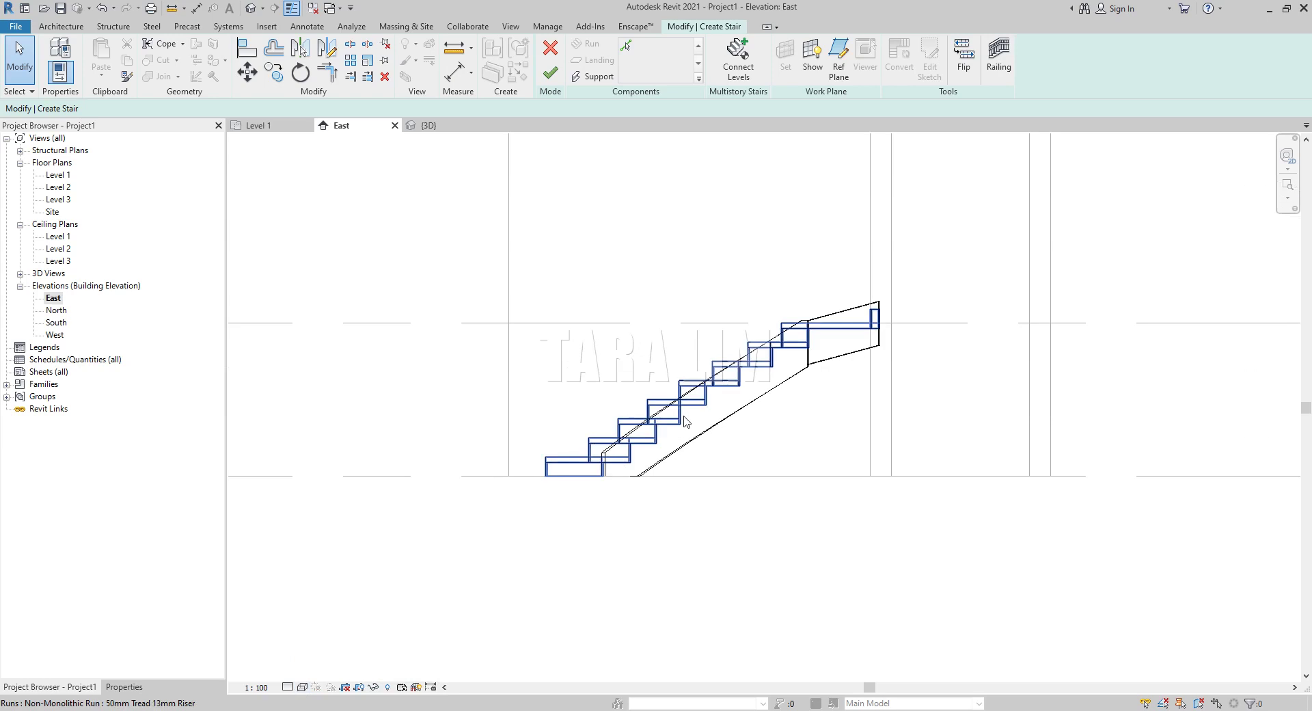
{"action": "scroll", "coordinate": [847, 331], "scroll_direction": "up", "scroll_amount": 1}
{"action": "scroll", "coordinate": [847, 331], "scroll_direction": "up", "scroll_amount": 1}
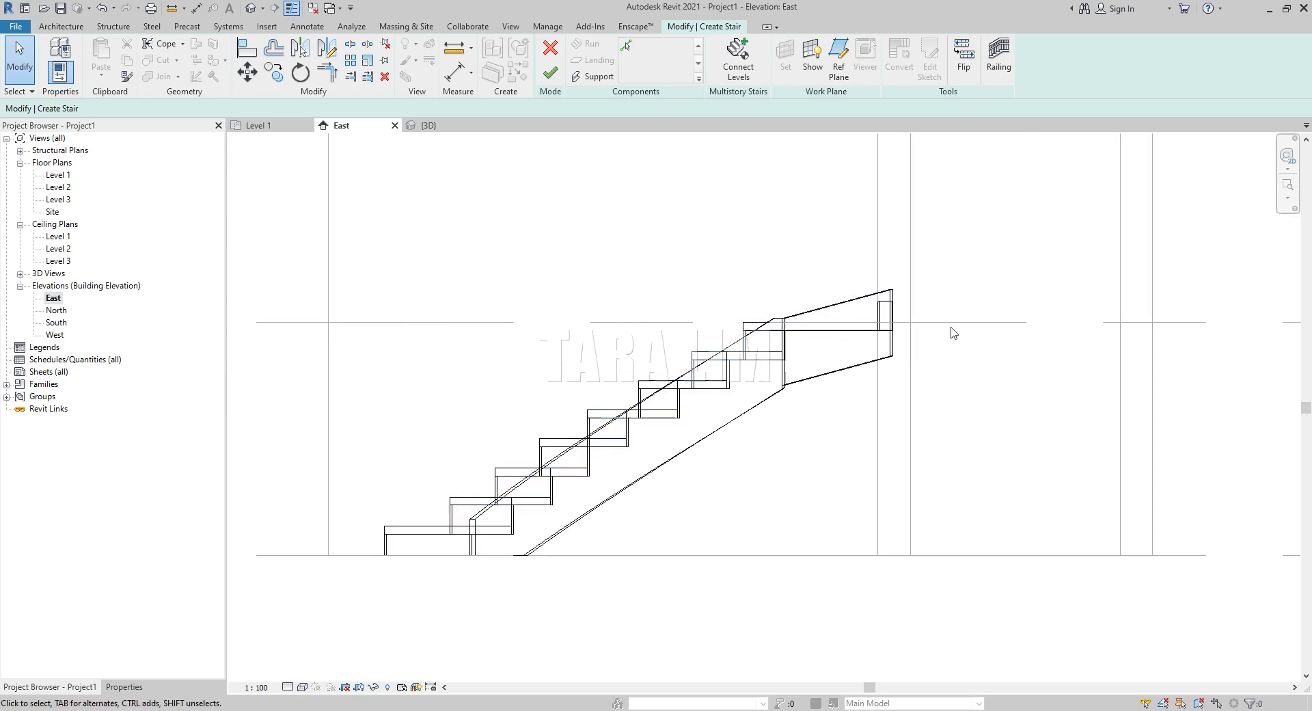
{"action": "scroll", "coordinate": [937, 384], "scroll_direction": "down", "scroll_amount": 1}
{"action": "scroll", "coordinate": [771, 375], "scroll_direction": "down", "scroll_amount": 2}
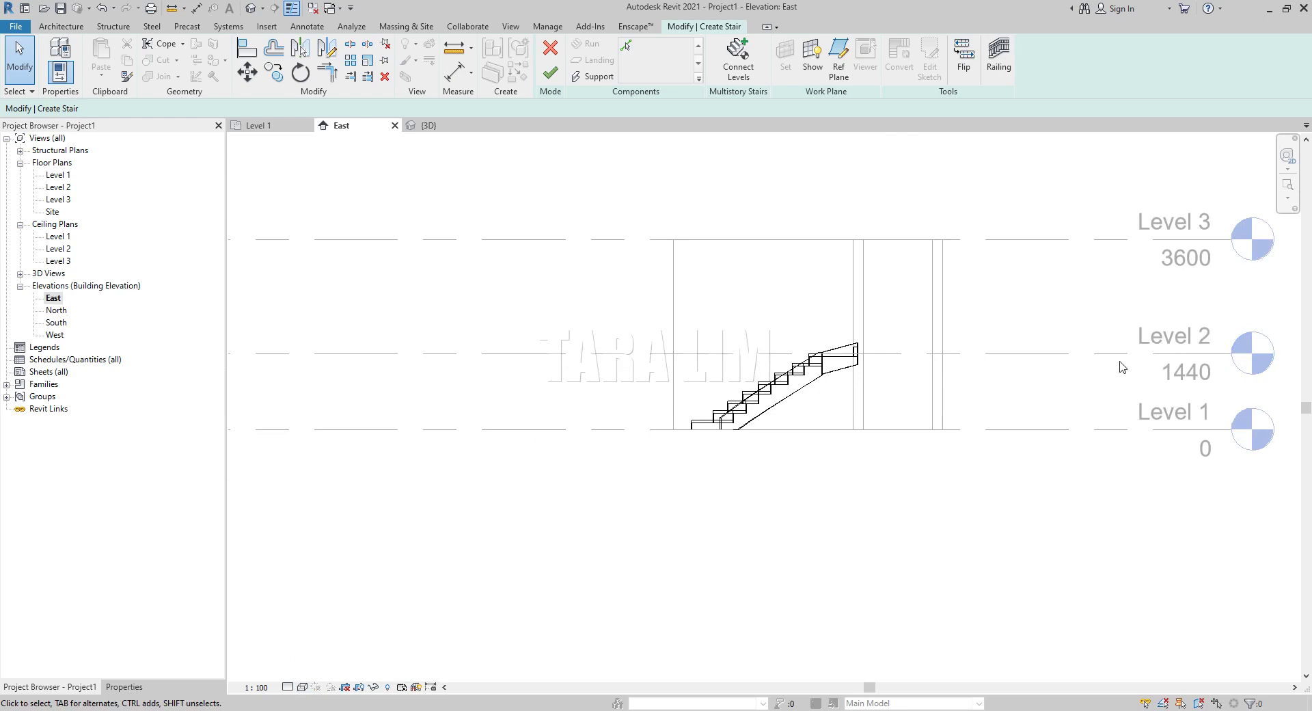
{"action": "scroll", "coordinate": [857, 390], "scroll_direction": "up", "scroll_amount": 2}
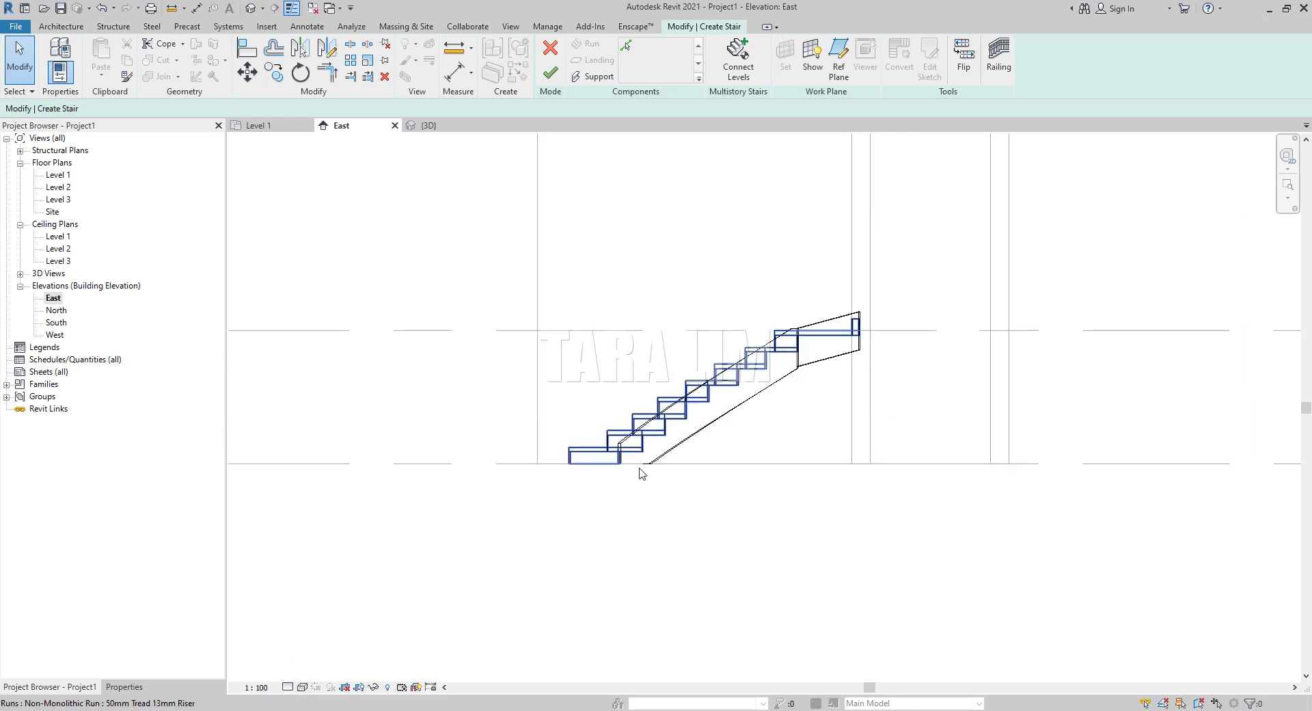
{"action": "scroll", "coordinate": [652, 466], "scroll_direction": "up", "scroll_amount": 1}
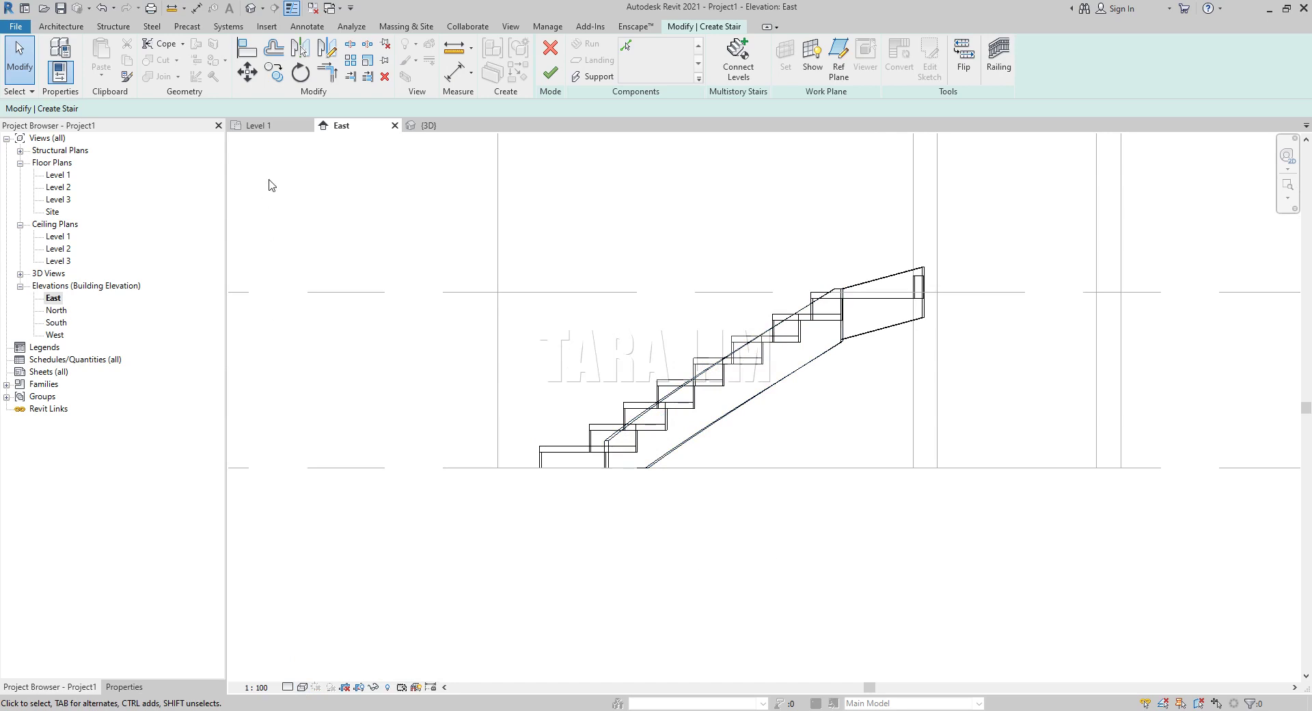
{"action": "left_click", "coordinate": [441, 128]}
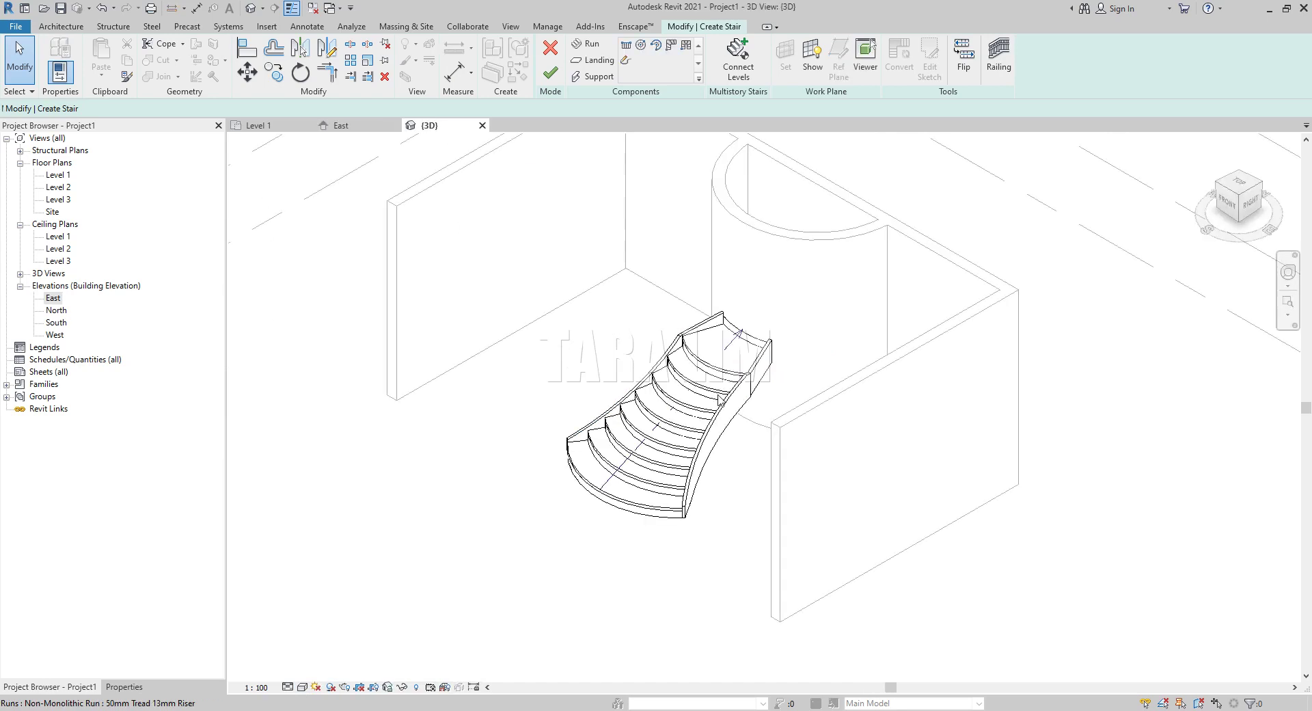
Step: Finish the curved stair, dismiss the height warning, and orbit the 3D view to inspect it
{"action": "left_click", "coordinate": [551, 75]}
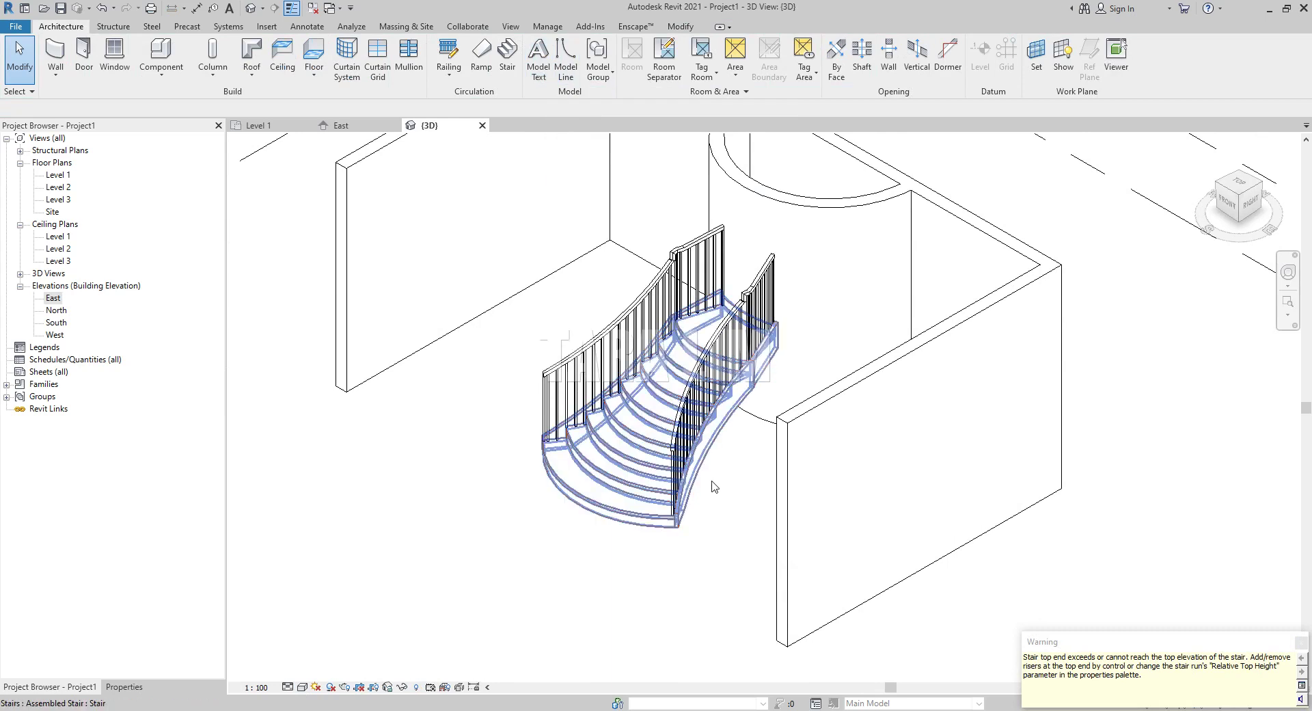
{"action": "left_click", "coordinate": [1301, 643]}
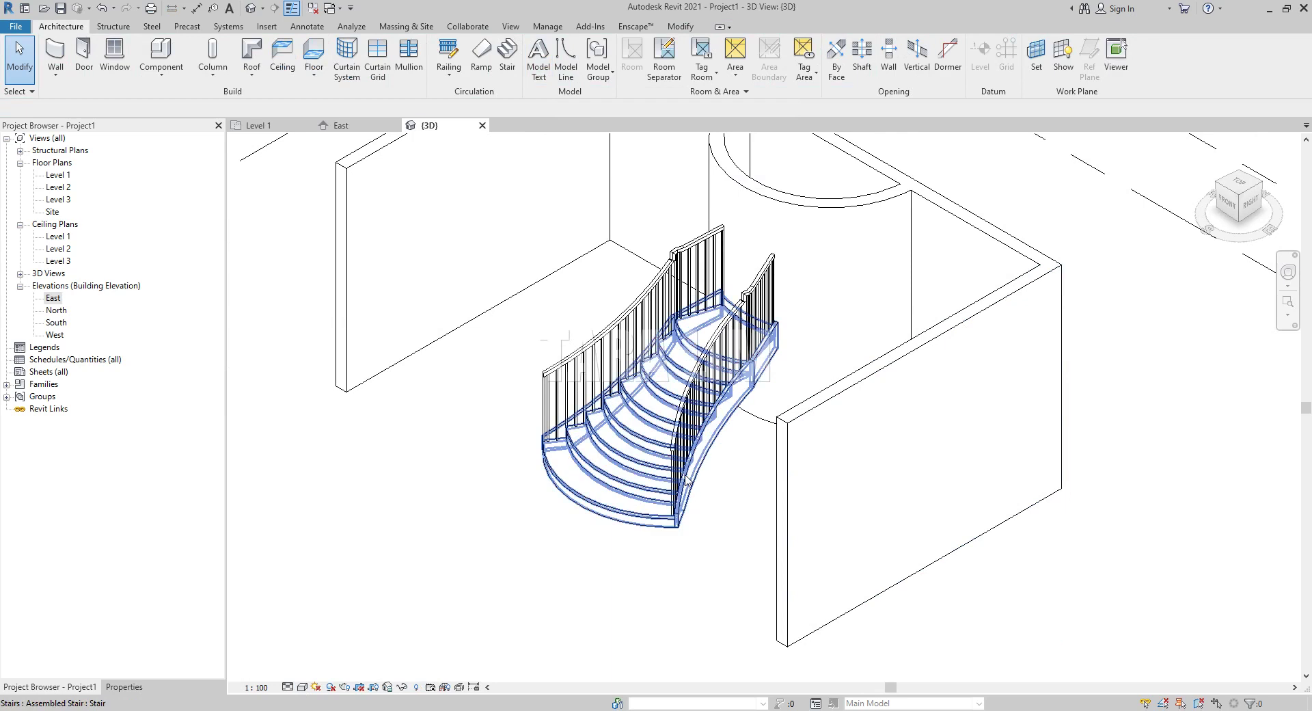
{"action": "scroll", "coordinate": [685, 480], "scroll_direction": "up", "scroll_amount": 2}
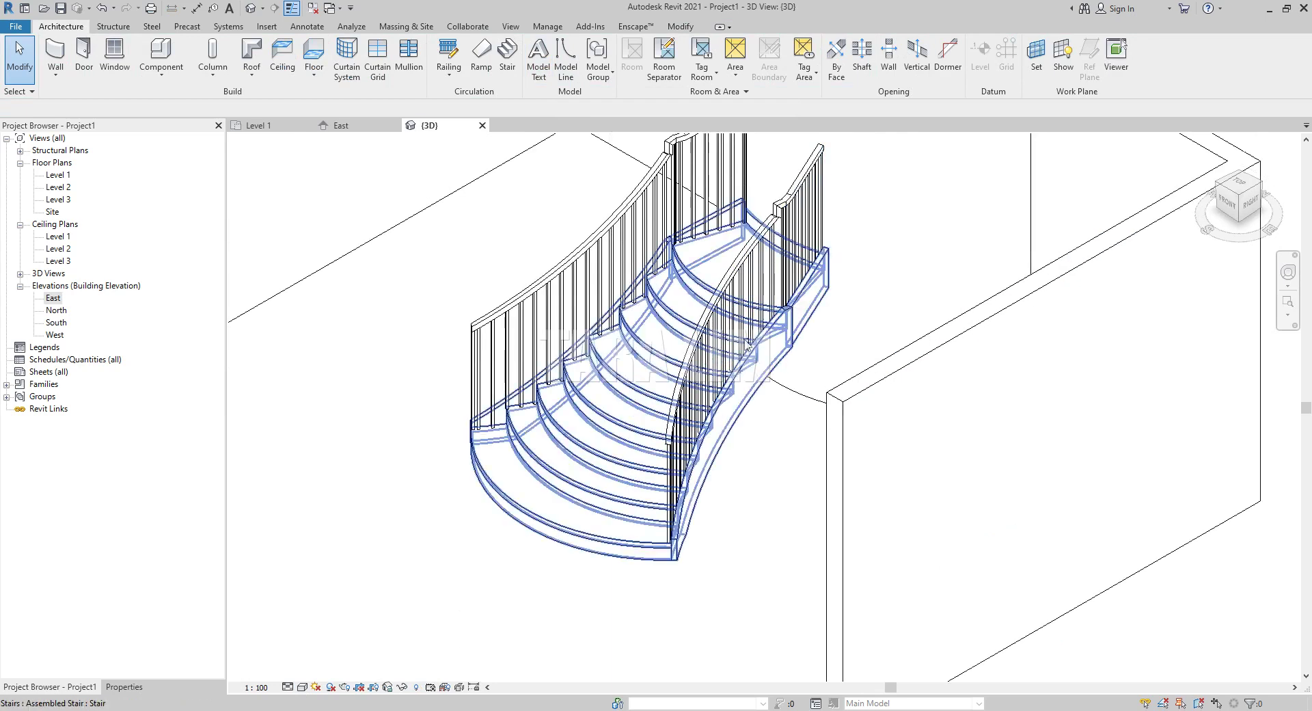
{"action": "scroll", "coordinate": [554, 417], "scroll_direction": "up", "scroll_amount": 3}
{"action": "scroll", "coordinate": [555, 417], "scroll_direction": "down", "scroll_amount": 3}
{"action": "scroll", "coordinate": [696, 443], "scroll_direction": "down", "scroll_amount": 2}
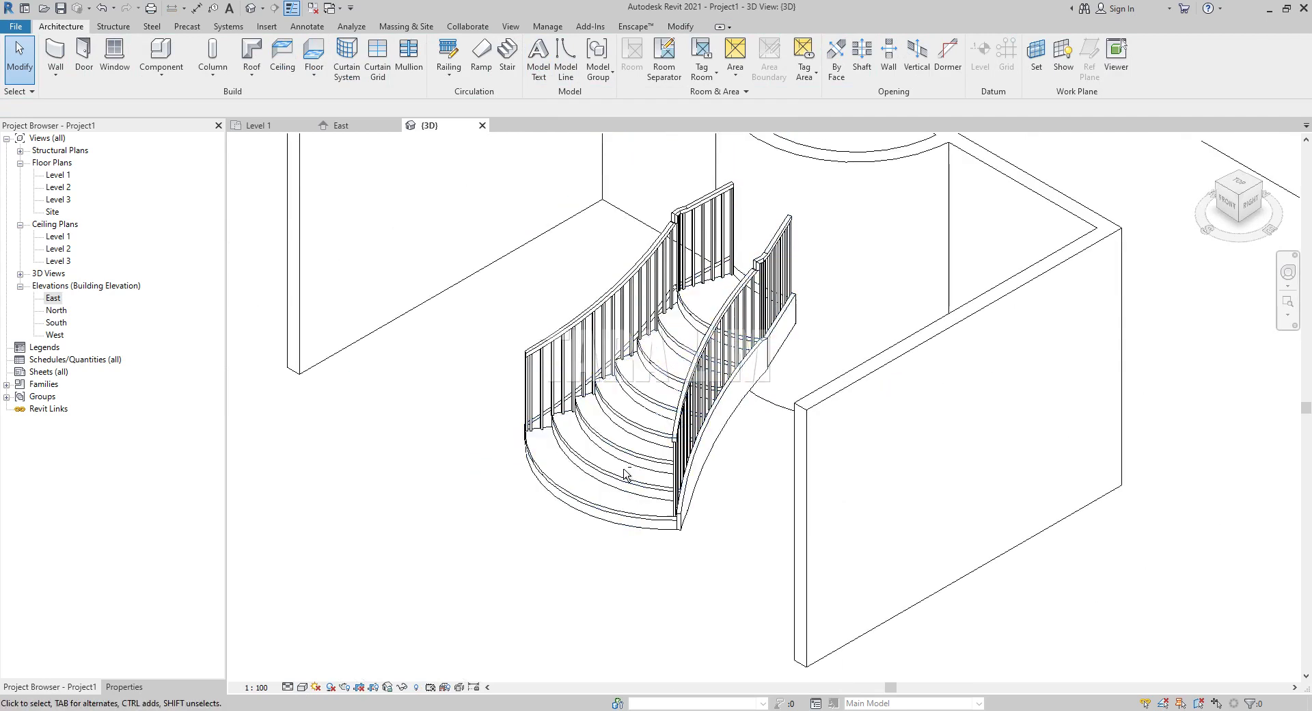
{"action": "middle_click_drag", "start_coordinate": [680, 476], "coordinate": [724, 447], "text": "shift"}
{"action": "scroll", "coordinate": [723, 448], "scroll_direction": "down", "scroll_amount": 3}
{"action": "scroll", "coordinate": [843, 451], "scroll_direction": "up", "scroll_amount": 3}
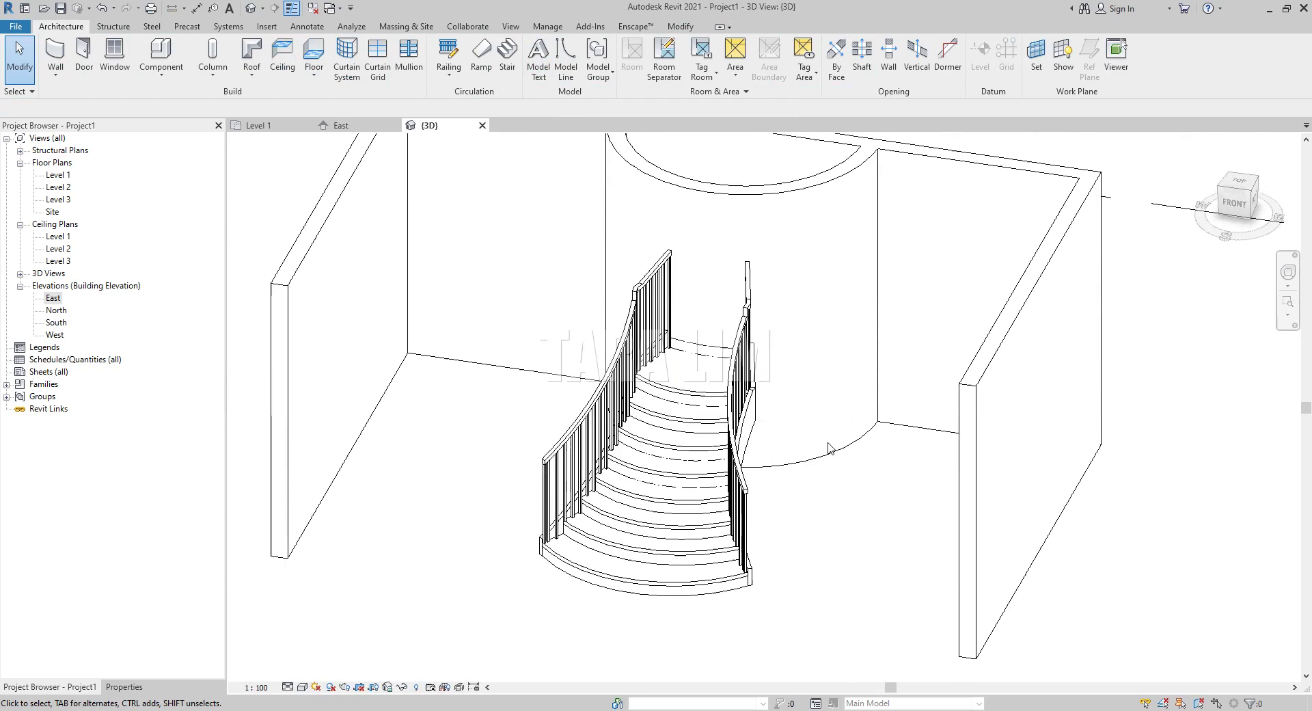
{"action": "scroll", "coordinate": [672, 448], "scroll_direction": "up", "scroll_amount": 2}
{"action": "middle_click_drag", "start_coordinate": [672, 448], "coordinate": [686, 476], "text": "shift"}
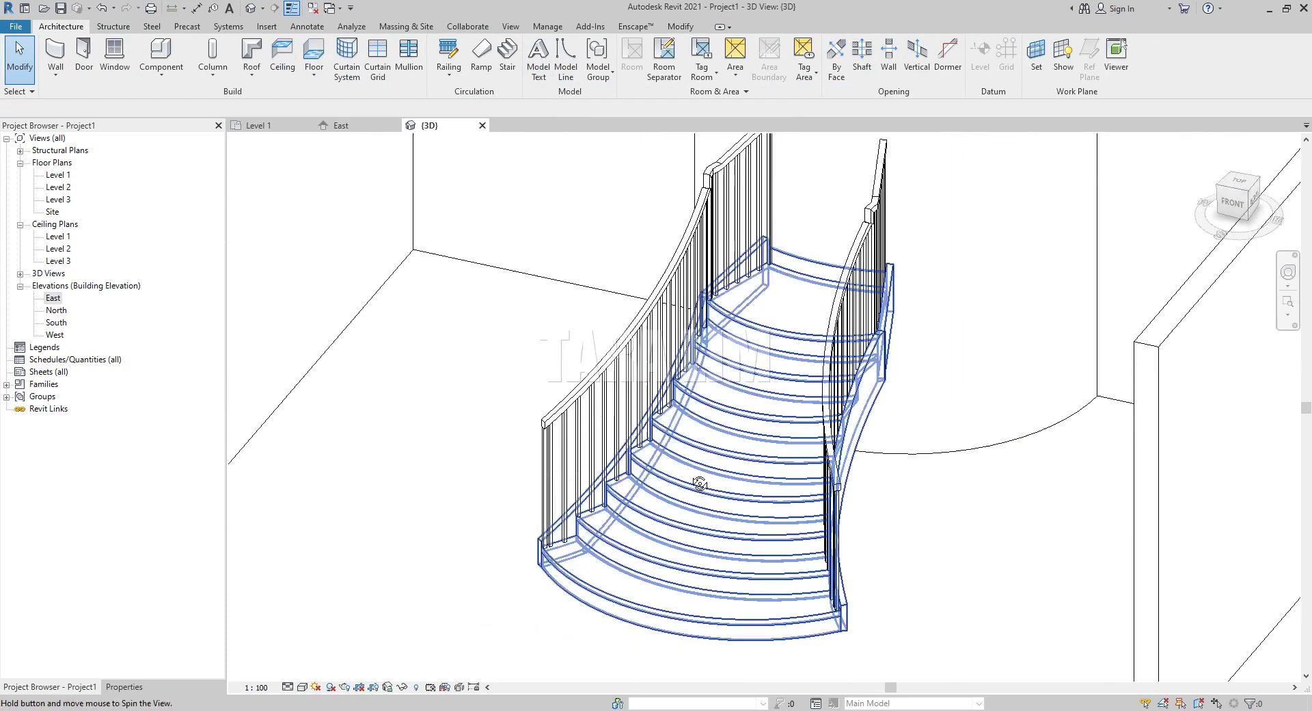
{"action": "middle_click_drag", "start_coordinate": [799, 468], "coordinate": [829, 474], "text": "shift"}
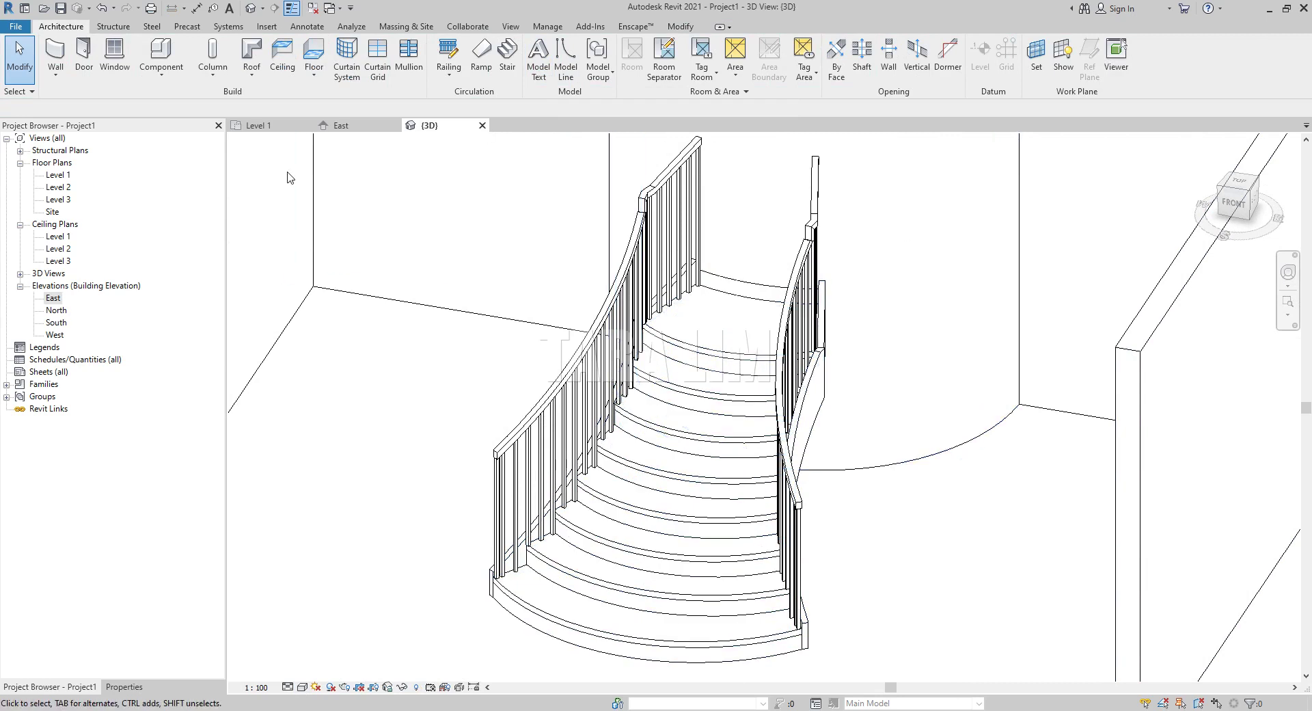
Step: Check the stair on the Level 1 plan, then frame its railings in the 3D view
{"action": "left_click", "coordinate": [270, 129]}
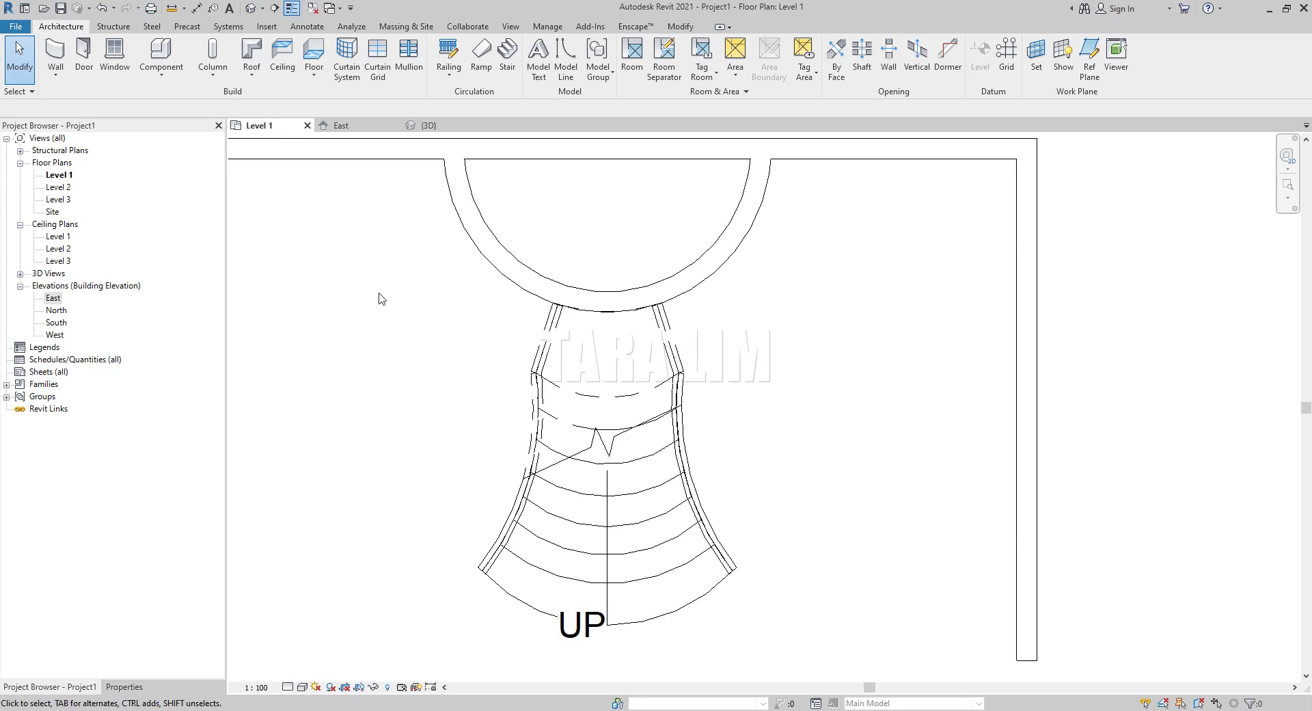
{"action": "left_click", "coordinate": [428, 125]}
{"action": "scroll", "coordinate": [610, 455], "scroll_direction": "down", "scroll_amount": 2}
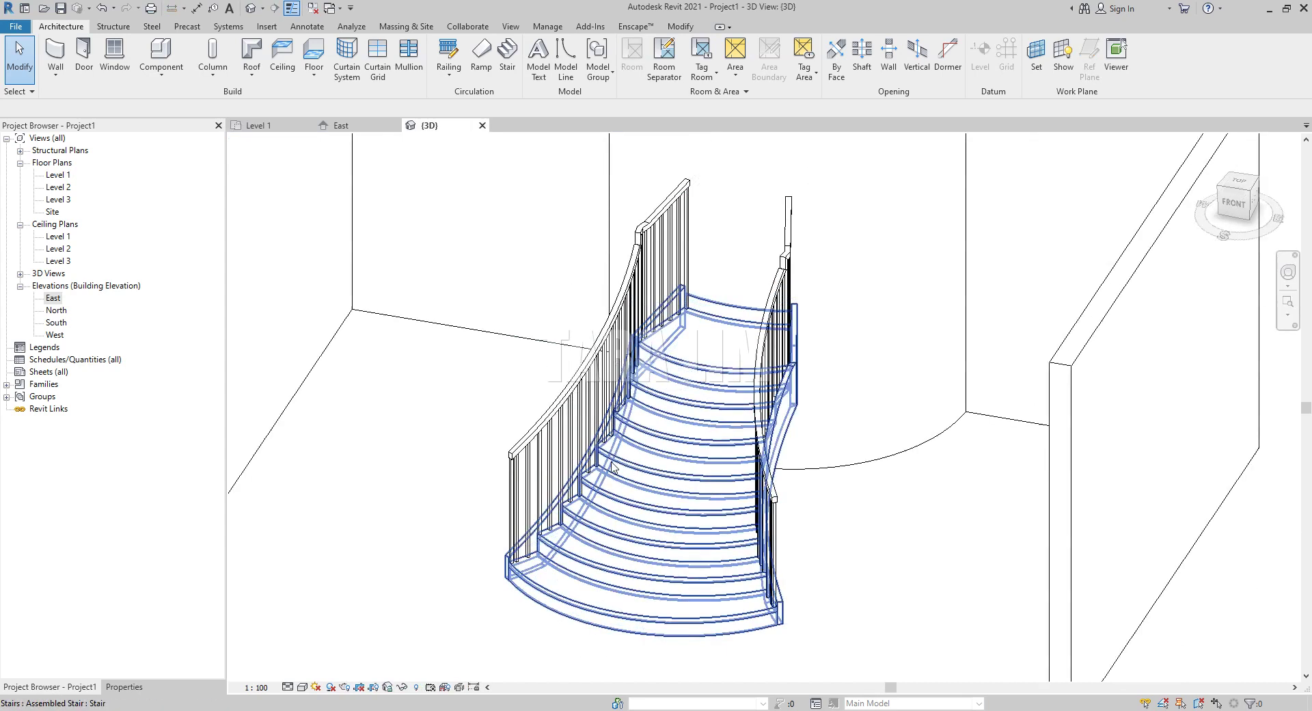
{"action": "scroll", "coordinate": [848, 280], "scroll_direction": "up", "scroll_amount": 2}
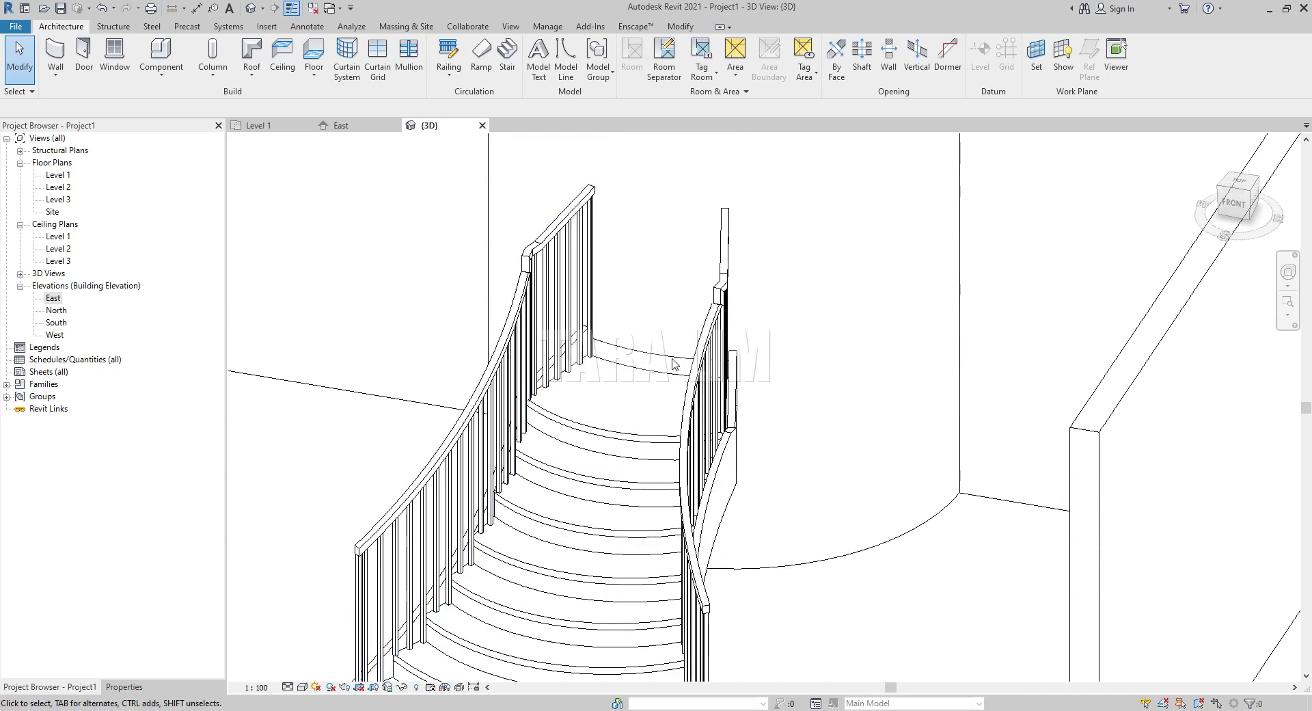
{"action": "middle_click_drag", "start_coordinate": [817, 464], "coordinate": [764, 487], "text": "shift"}
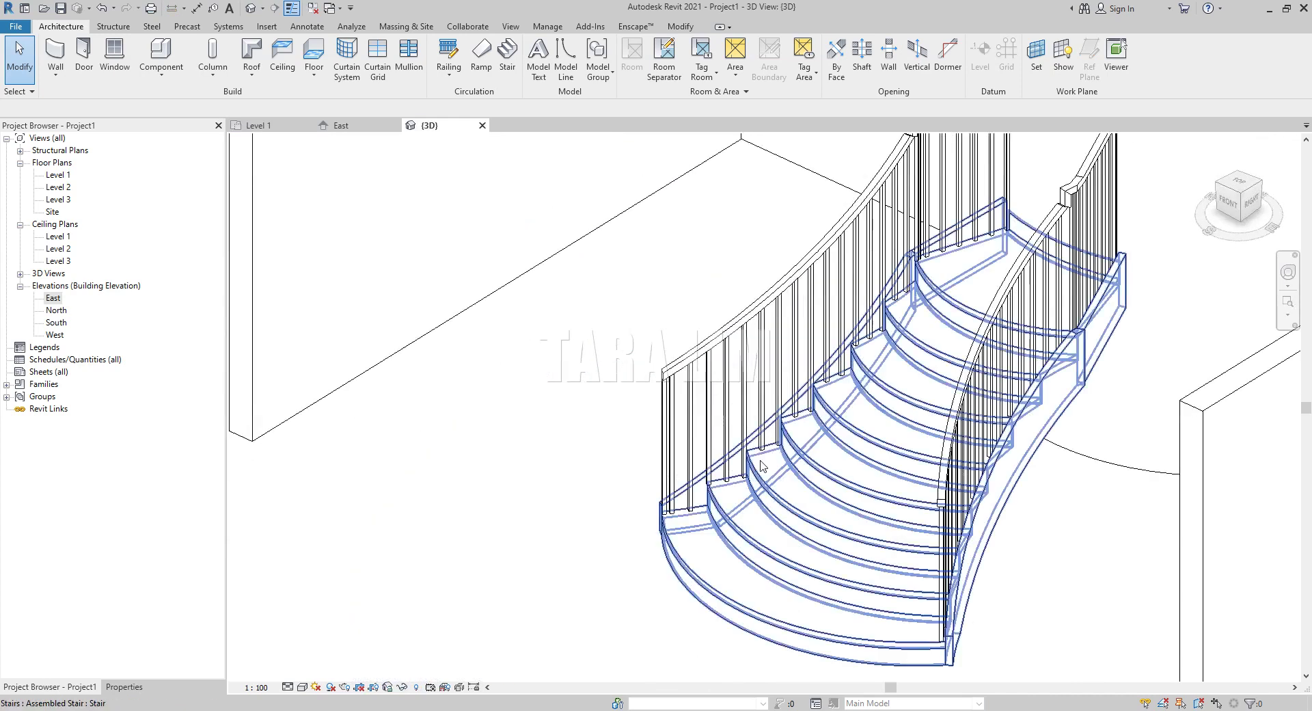
{"action": "middle_click_drag", "start_coordinate": [1011, 356], "coordinate": [745, 338]}
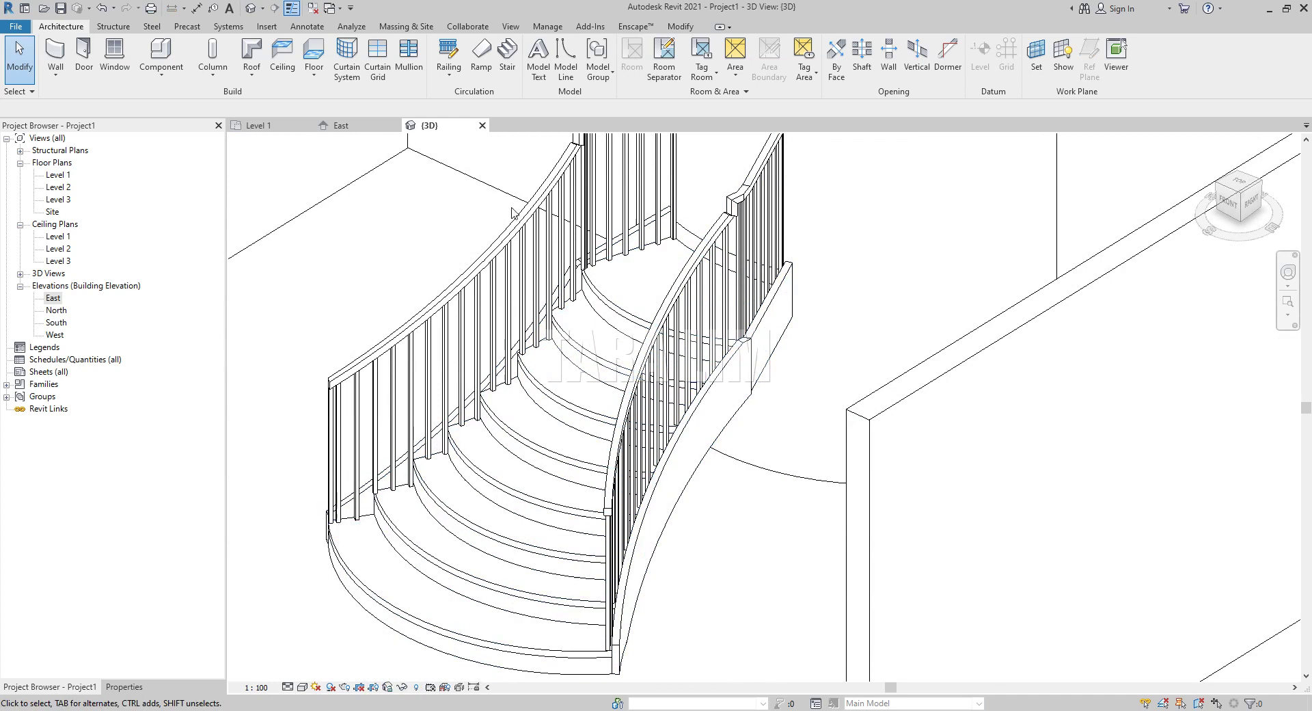
{"action": "mouse_move", "coordinate": [258, 125]}
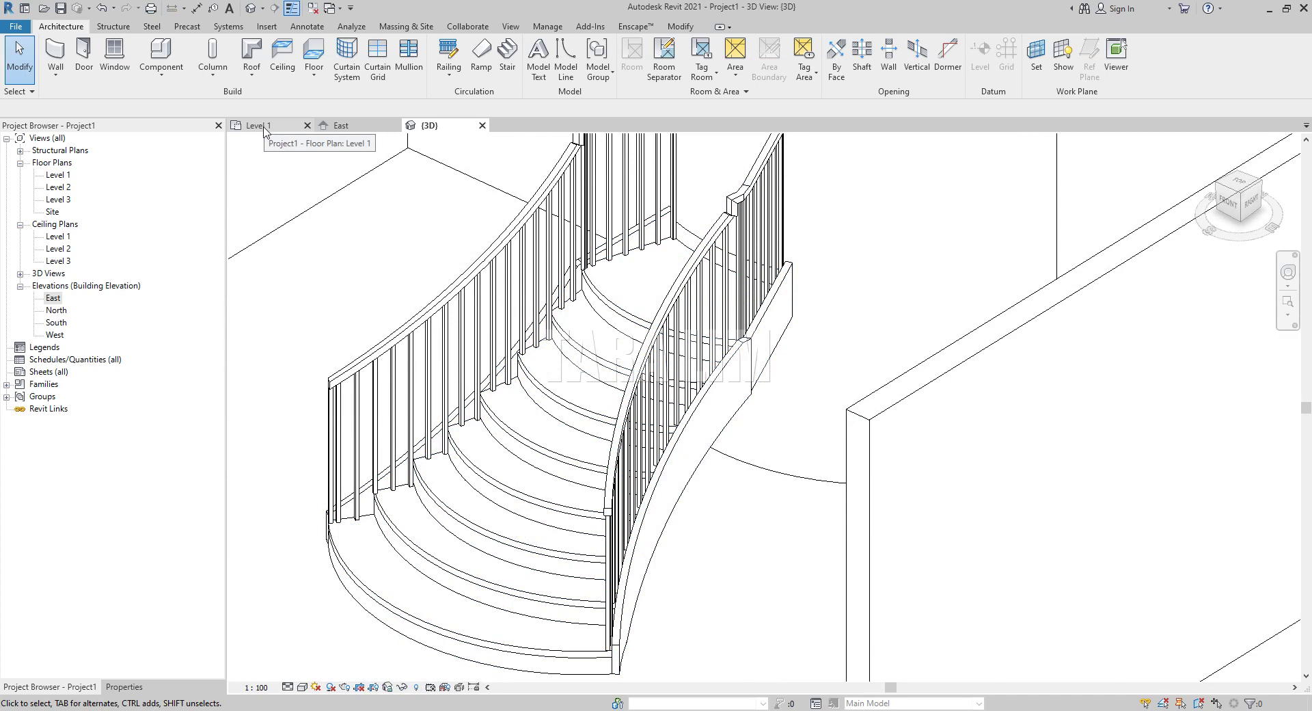
Step: In the Level 1 plan, delete the straight top segment of the left stair railing's path
{"action": "left_click", "coordinate": [265, 125]}
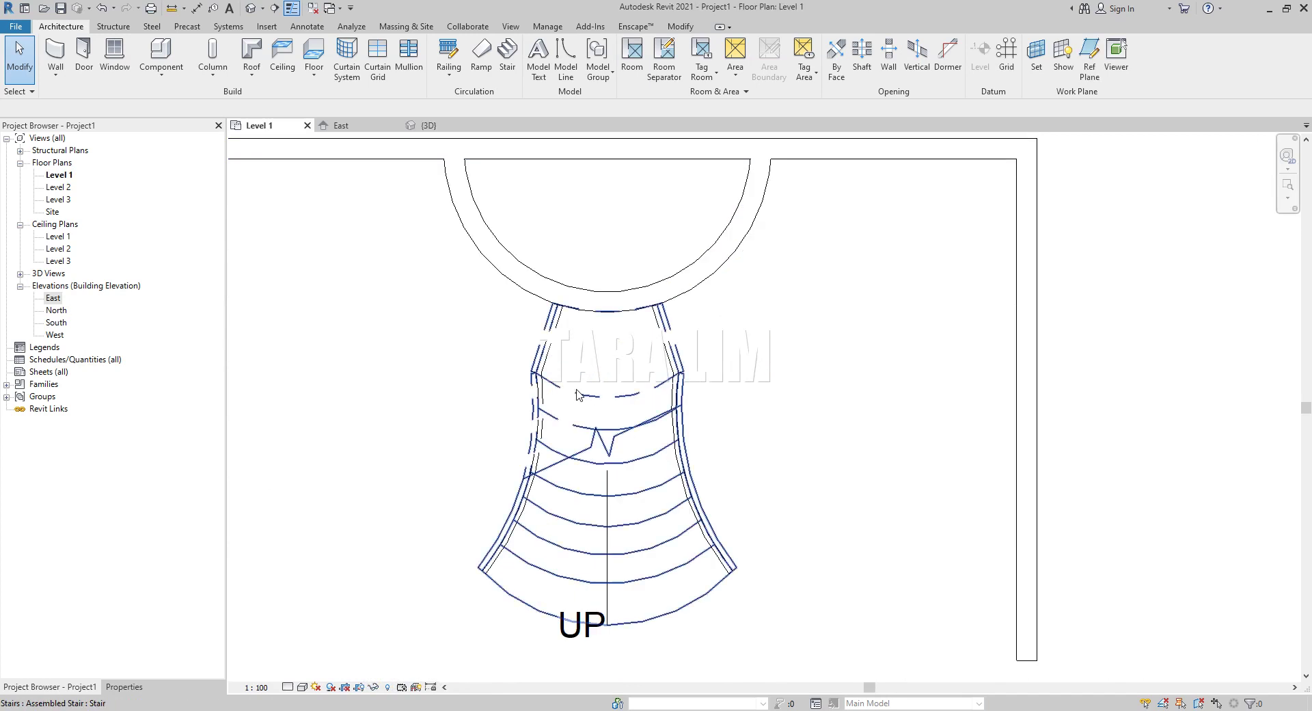
{"action": "scroll", "coordinate": [587, 369], "scroll_direction": "up", "scroll_amount": 1}
{"action": "scroll", "coordinate": [588, 369], "scroll_direction": "up", "scroll_amount": 1}
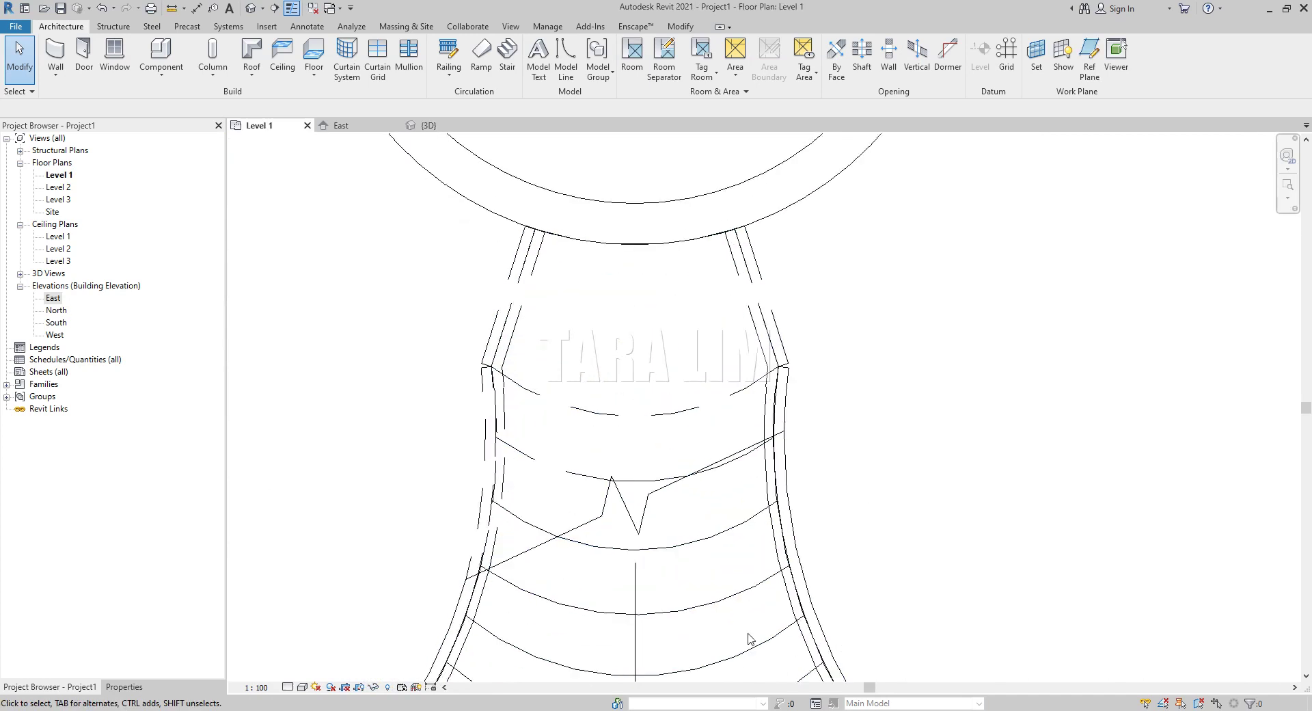
{"action": "left_click", "coordinate": [516, 304]}
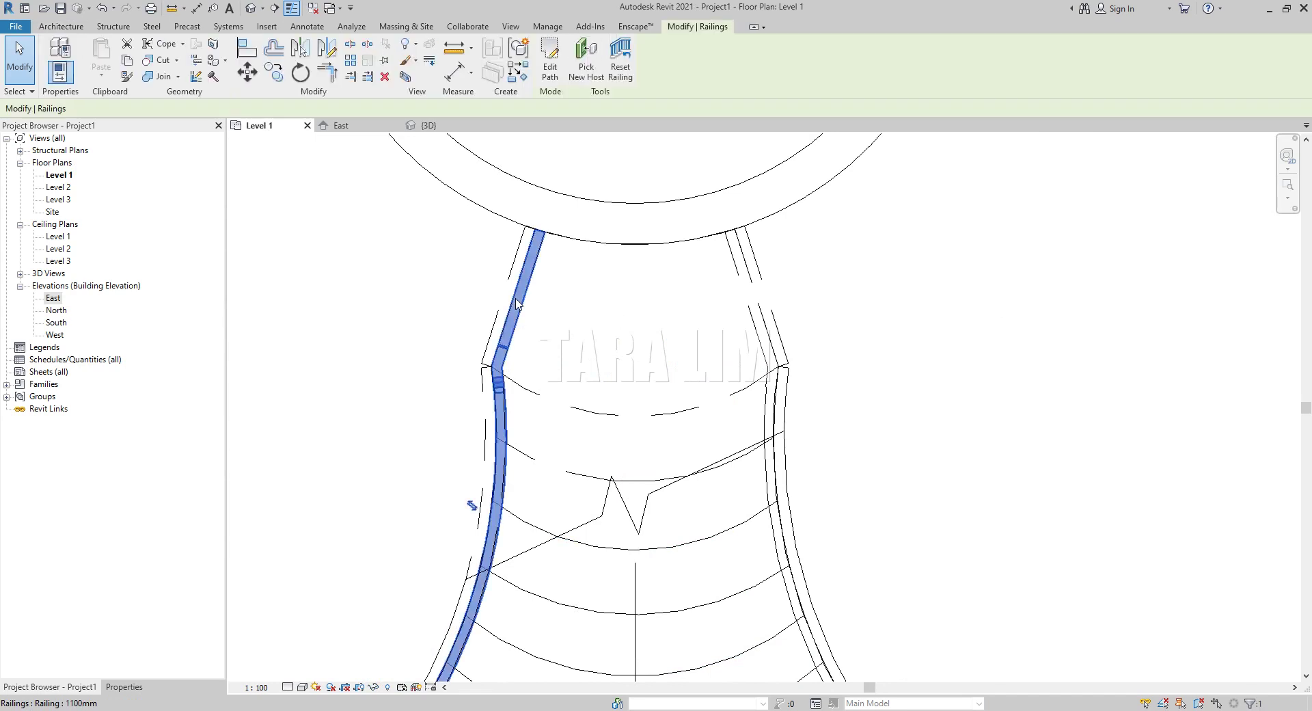
{"action": "double_click", "coordinate": [514, 295]}
{"action": "left_click", "coordinate": [516, 299]}
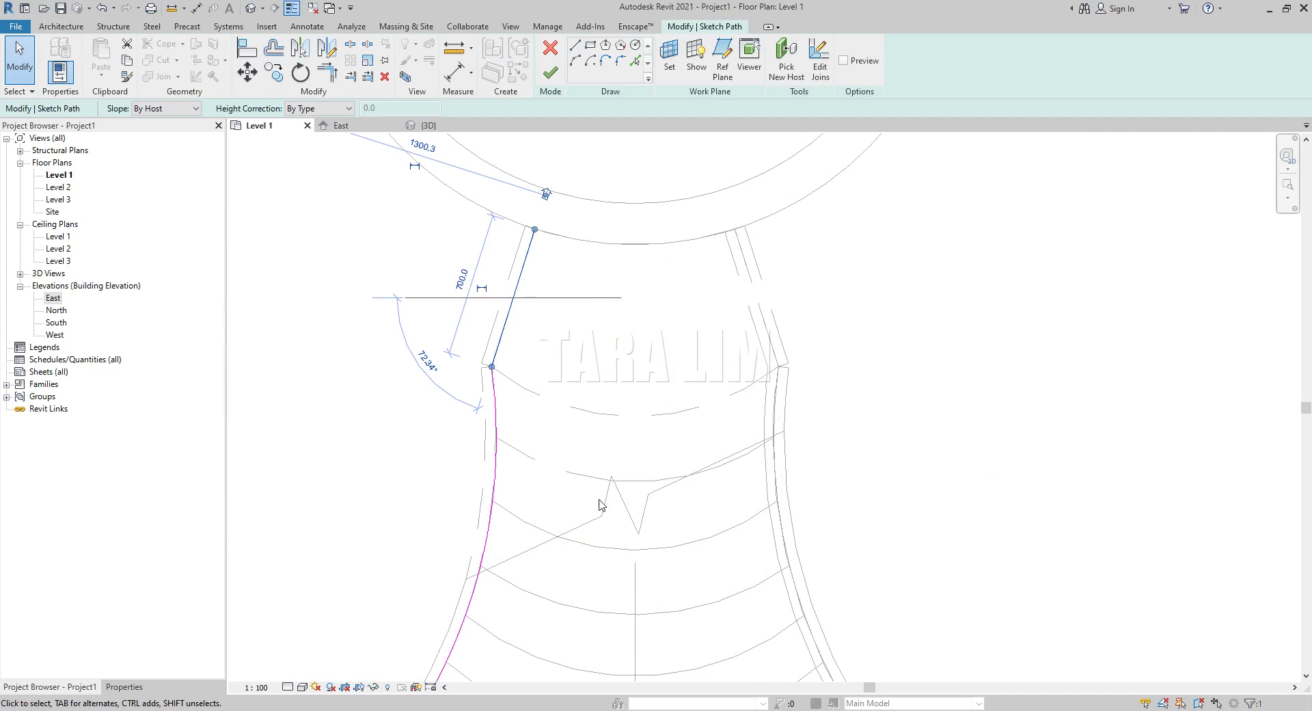
{"action": "key", "text": "Delete"}
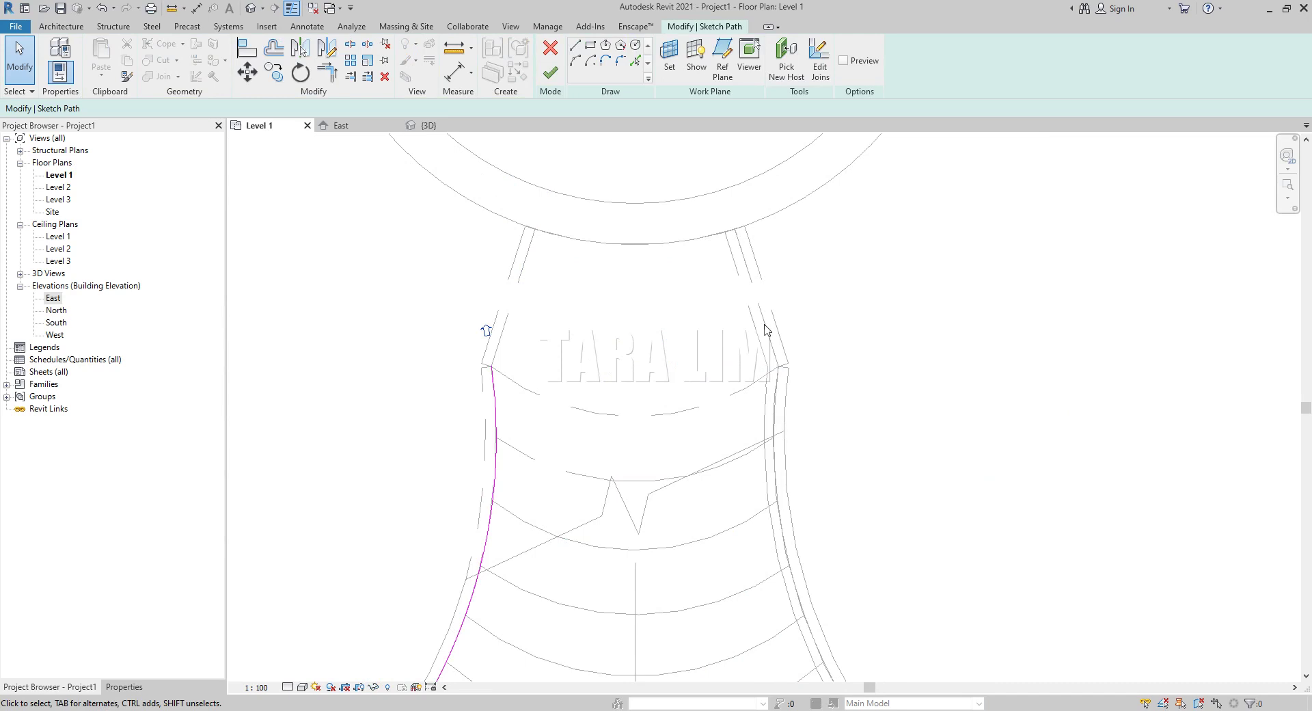
{"action": "left_click", "coordinate": [551, 73]}
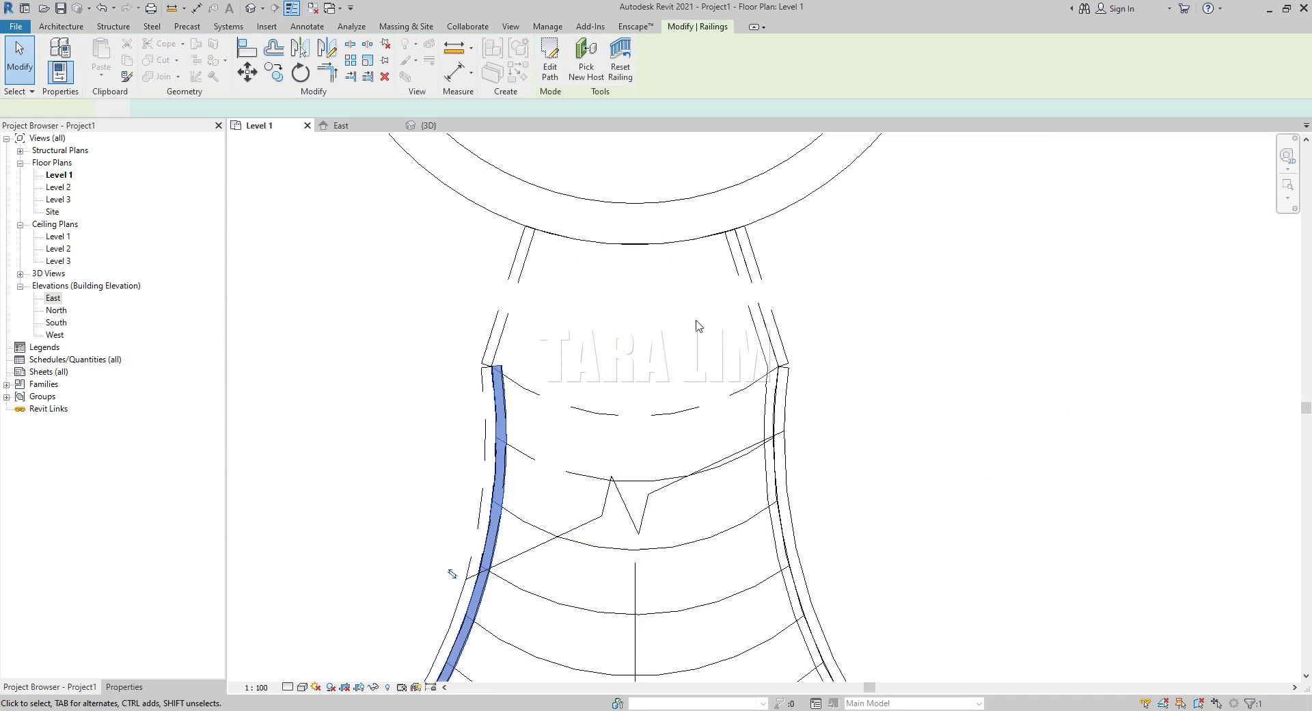
Step: Remove the right railing's straight top path segment, then select the curved Level 1 stair
{"action": "left_click", "coordinate": [772, 350]}
{"action": "double_click", "coordinate": [768, 339]}
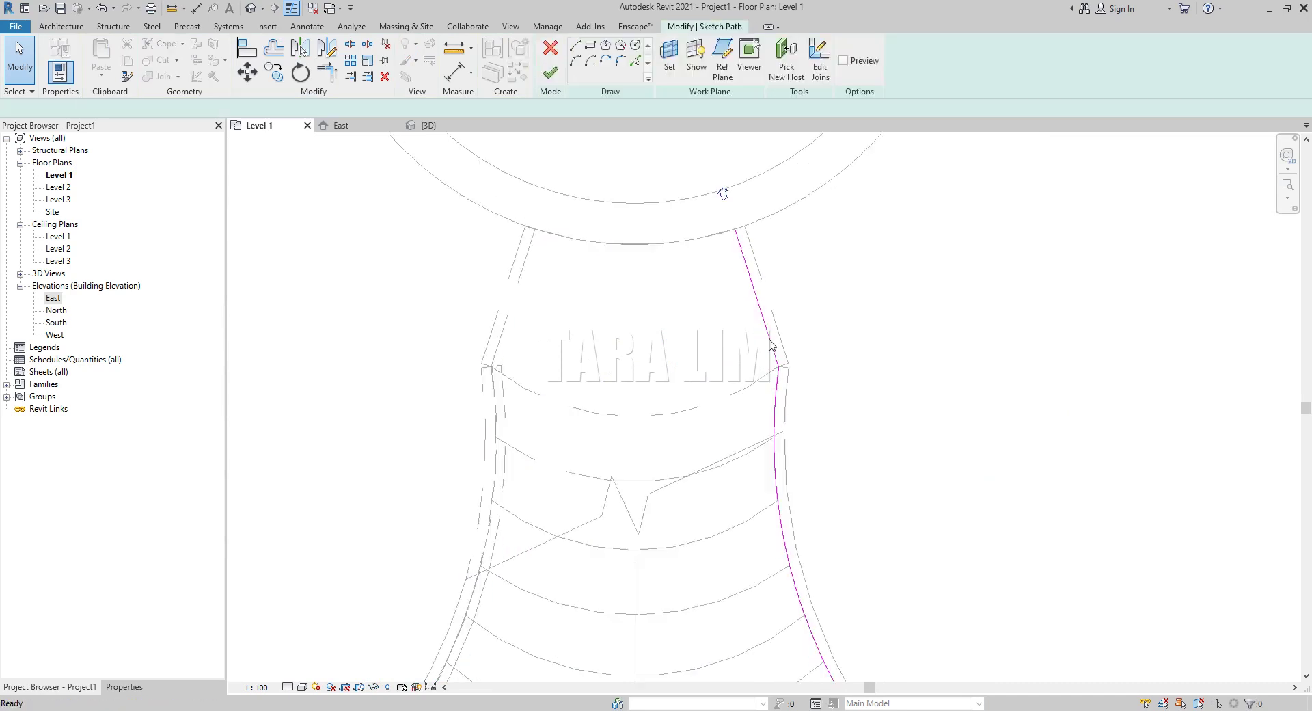
{"action": "left_click", "coordinate": [759, 308]}
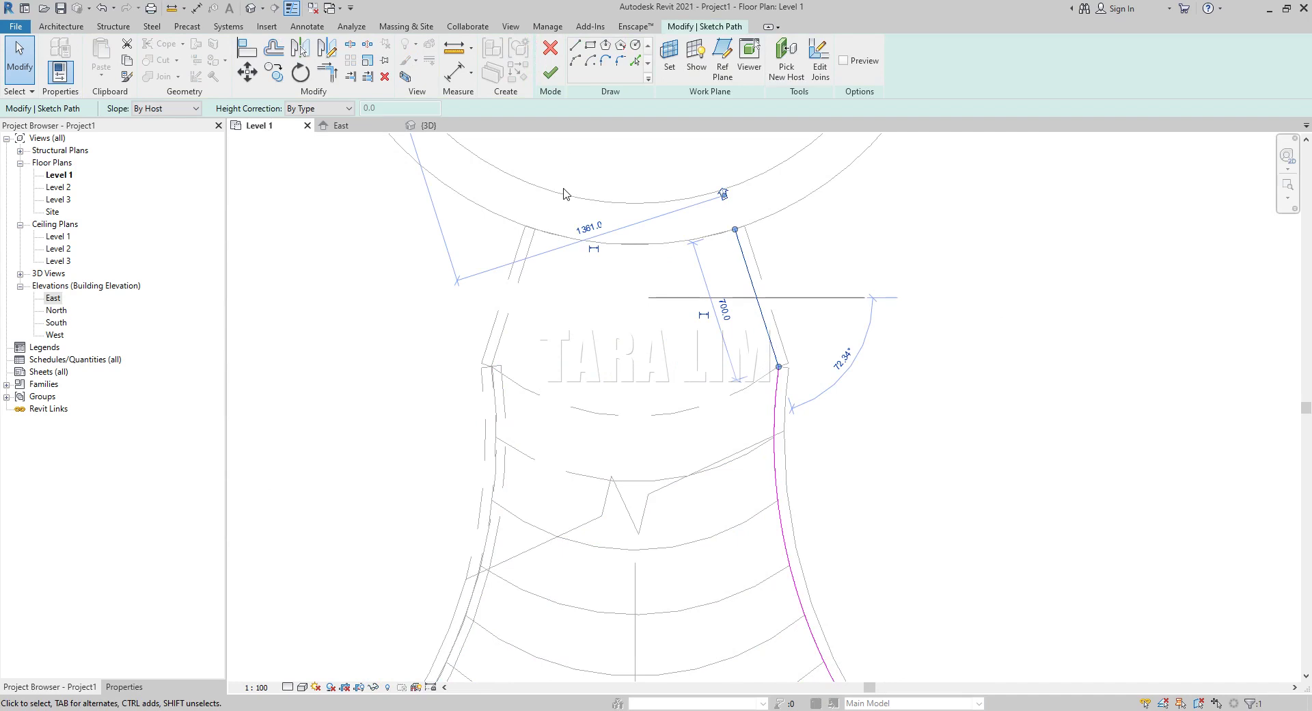
{"action": "key", "text": "Delete"}
{"action": "left_click", "coordinate": [550, 72]}
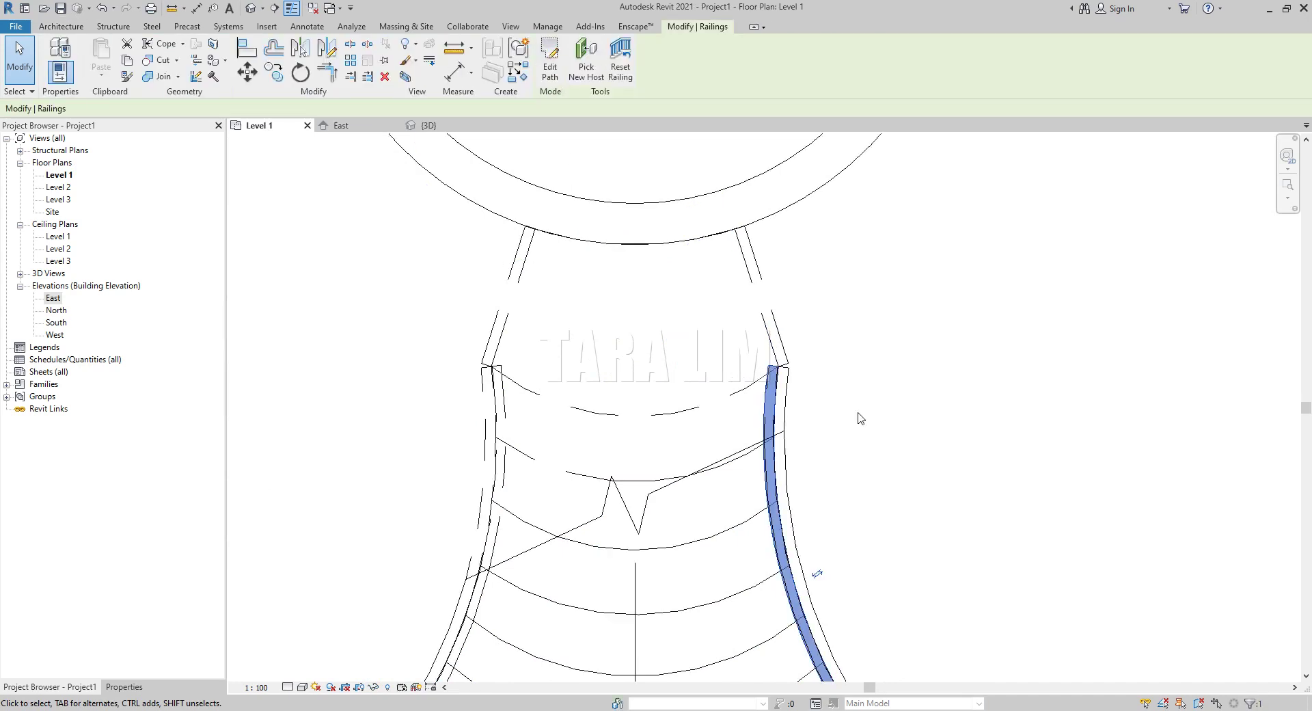
{"action": "left_click", "coordinate": [512, 274]}
Step: Reopen and finish the curved stair edit, review it in 3D, and return to Level 1
{"action": "double_click", "coordinate": [514, 273]}
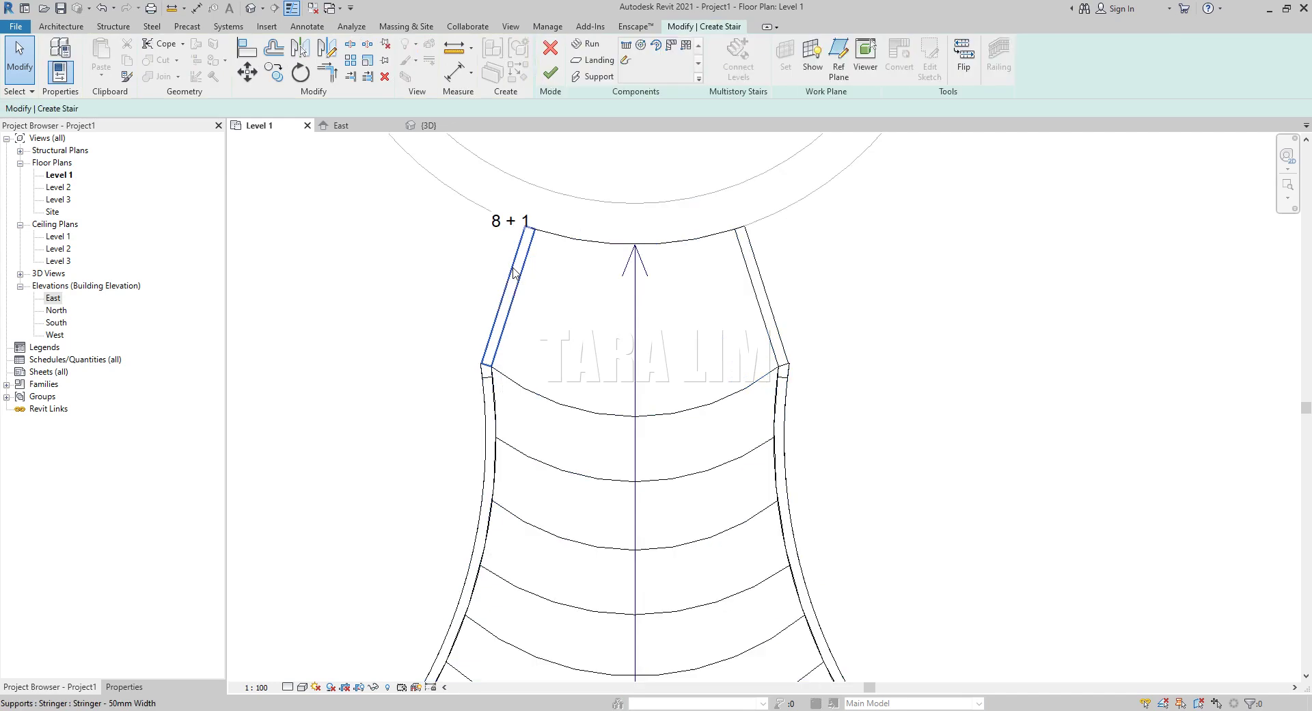
{"action": "left_click", "coordinate": [885, 394]}
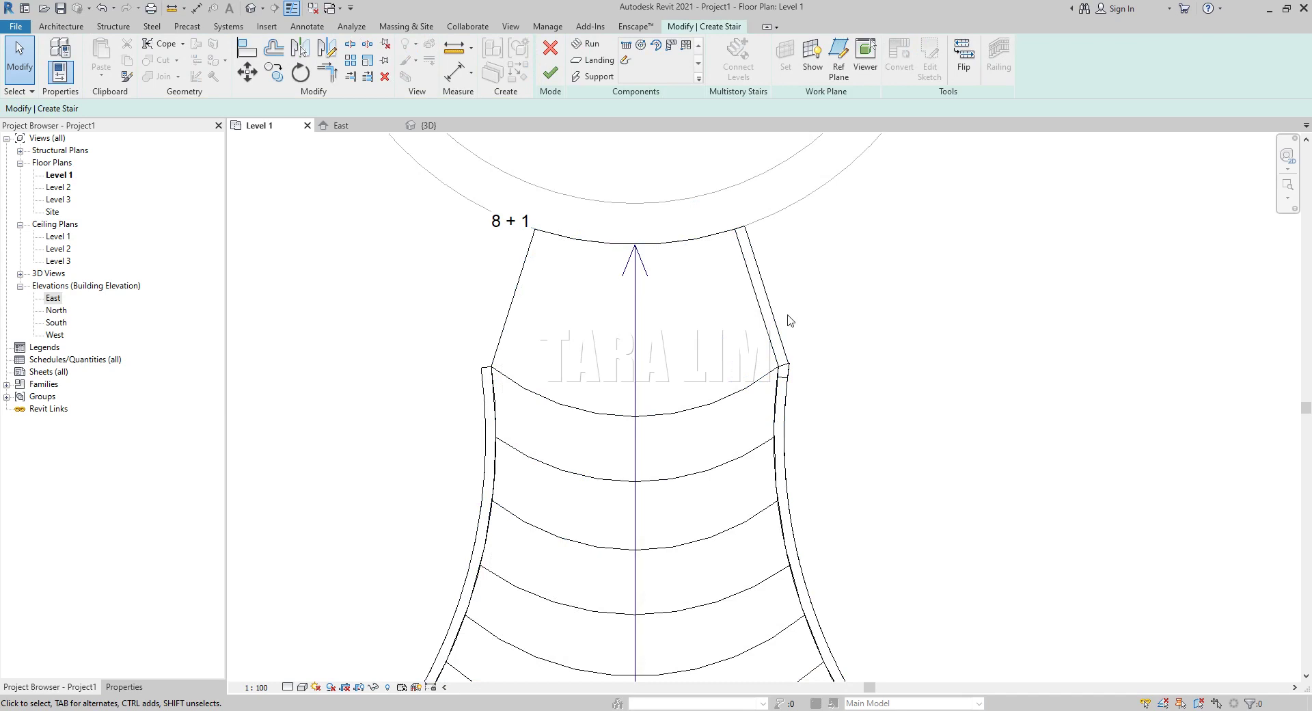
{"action": "left_click", "coordinate": [772, 324]}
{"action": "left_click", "coordinate": [859, 361]}
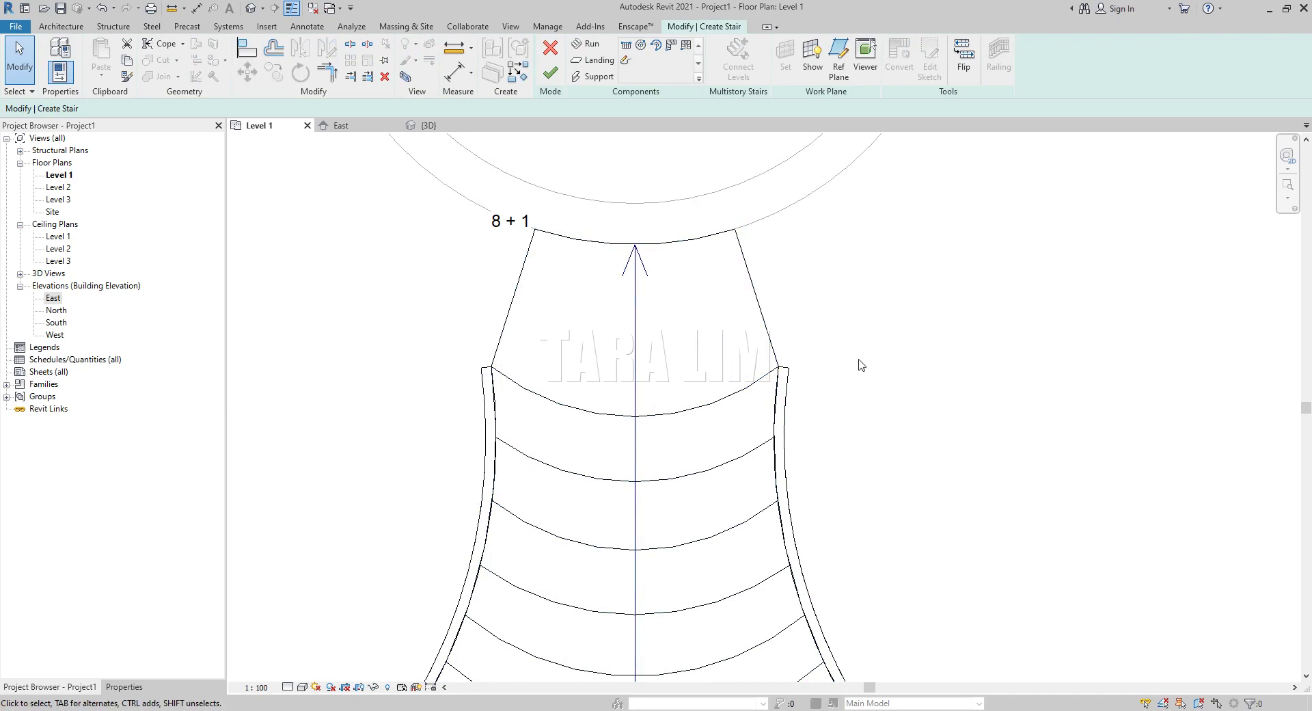
{"action": "left_click", "coordinate": [550, 81]}
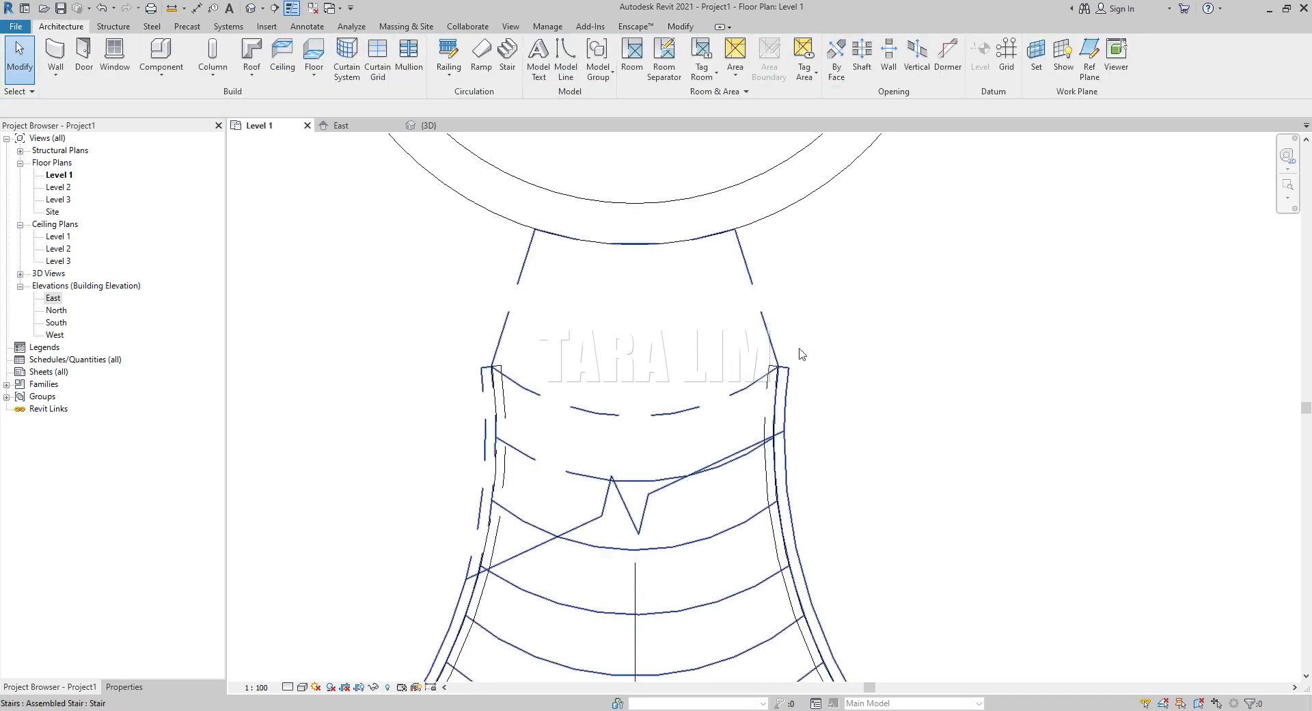
{"action": "left_click", "coordinate": [428, 125]}
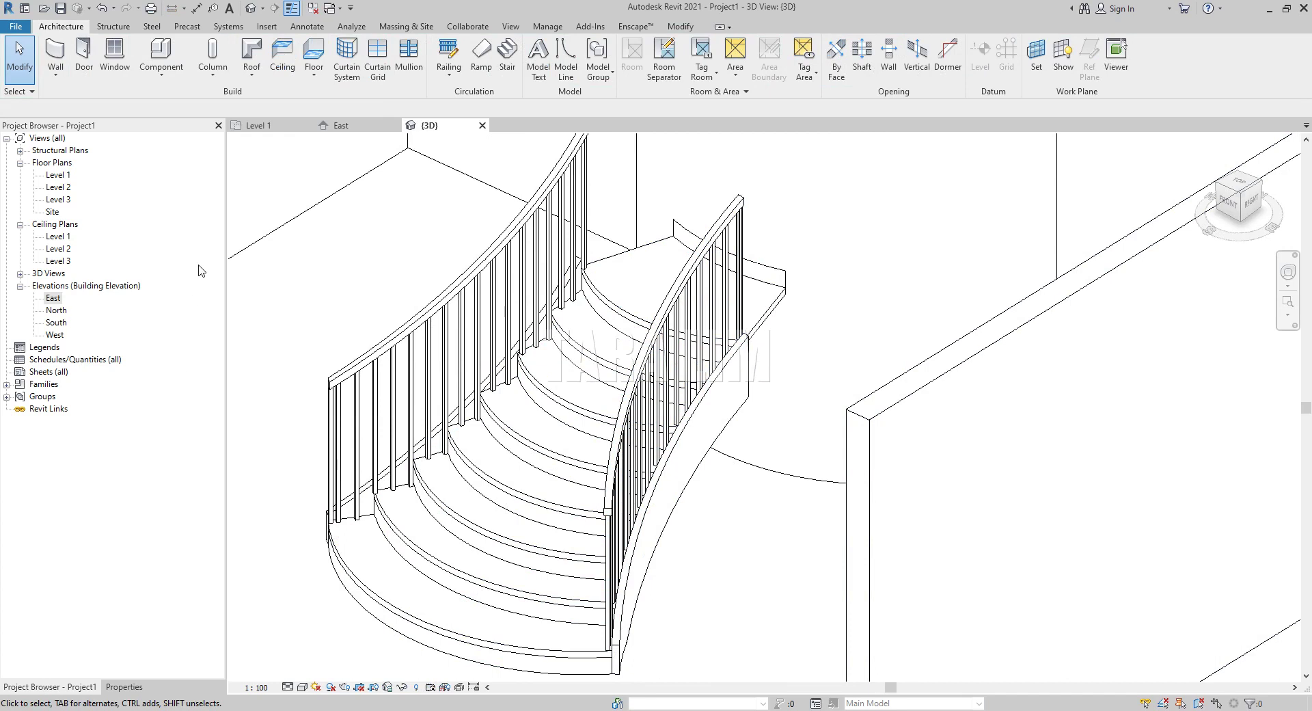
{"action": "left_click", "coordinate": [259, 125]}
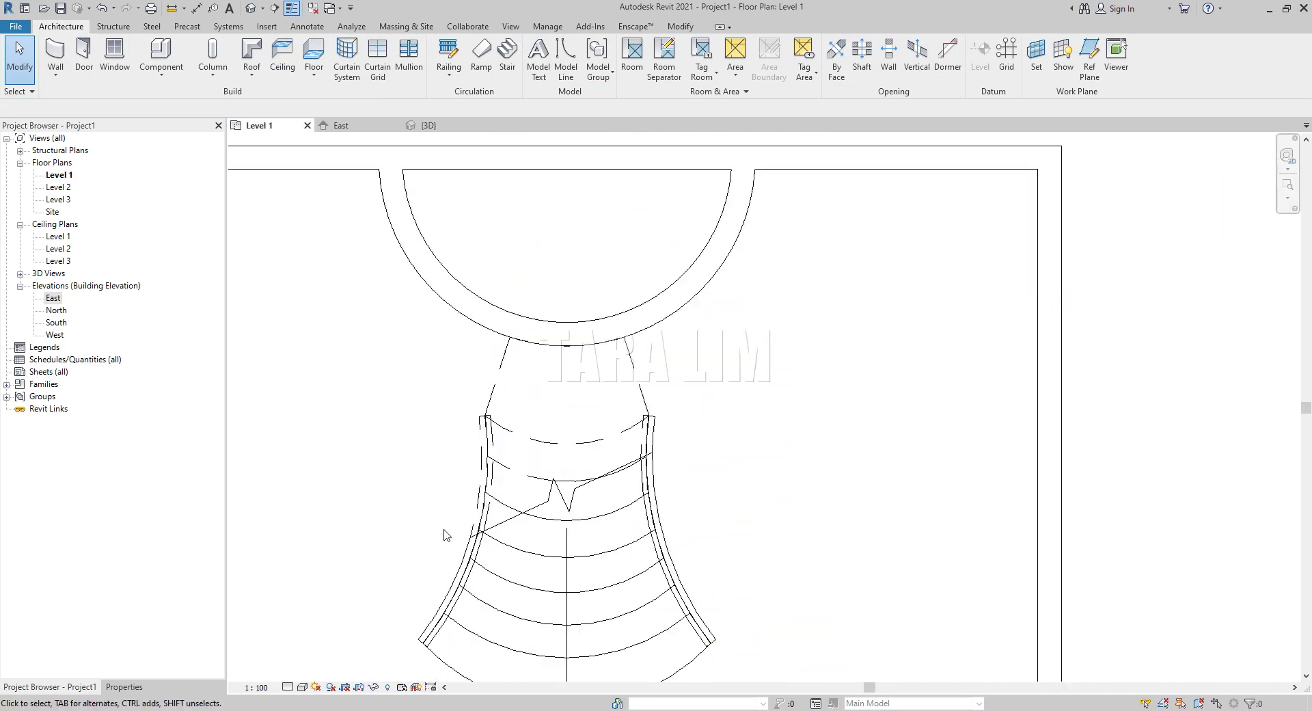
{"action": "scroll", "coordinate": [444, 534], "scroll_direction": "down", "scroll_amount": 2}
{"action": "scroll", "coordinate": [532, 451], "scroll_direction": "up", "scroll_amount": 3}
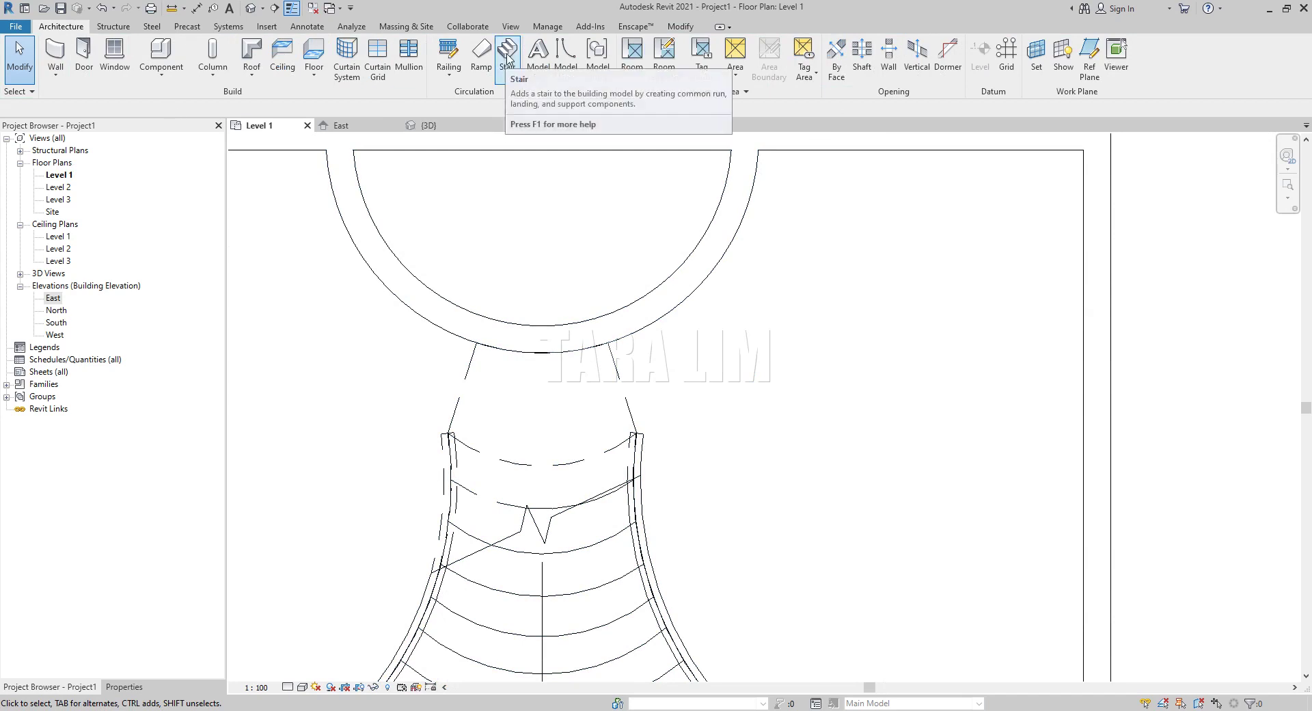
Step: Start a new sketched stair and draw the inner boundary arc along the niche wall
{"action": "left_click", "coordinate": [506, 60]}
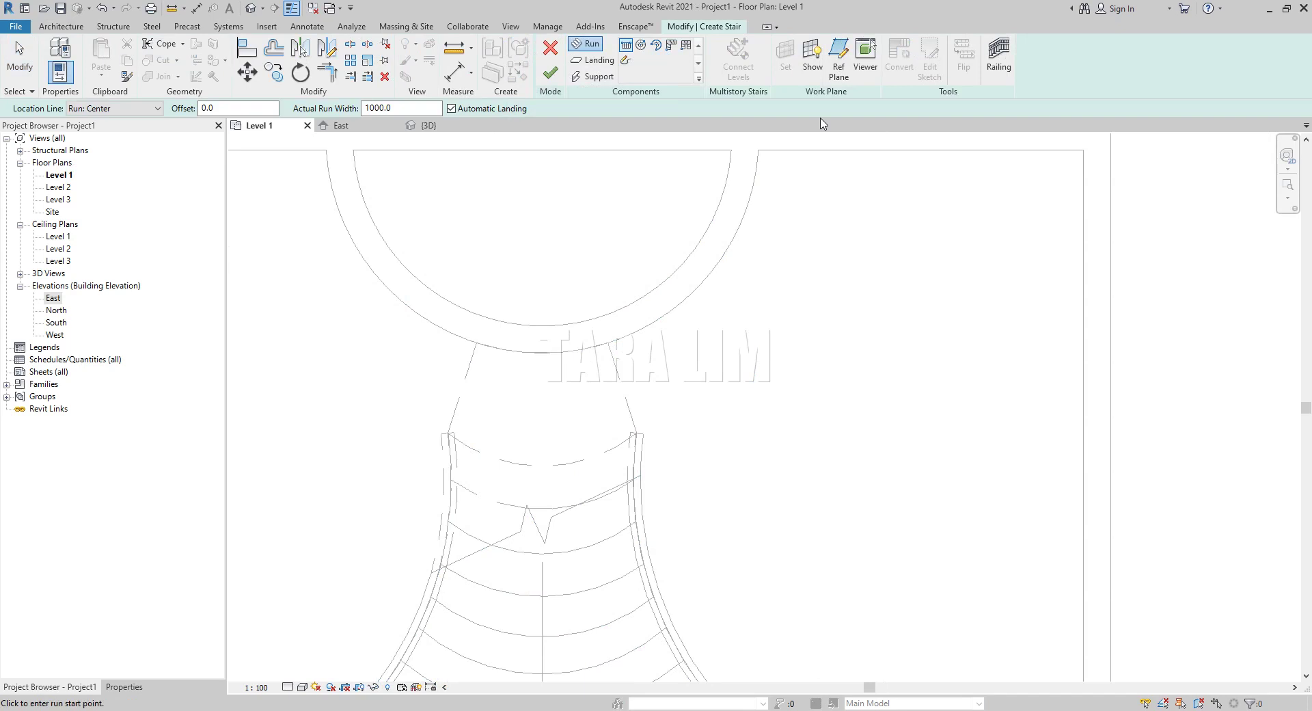
{"action": "left_click", "coordinate": [625, 62]}
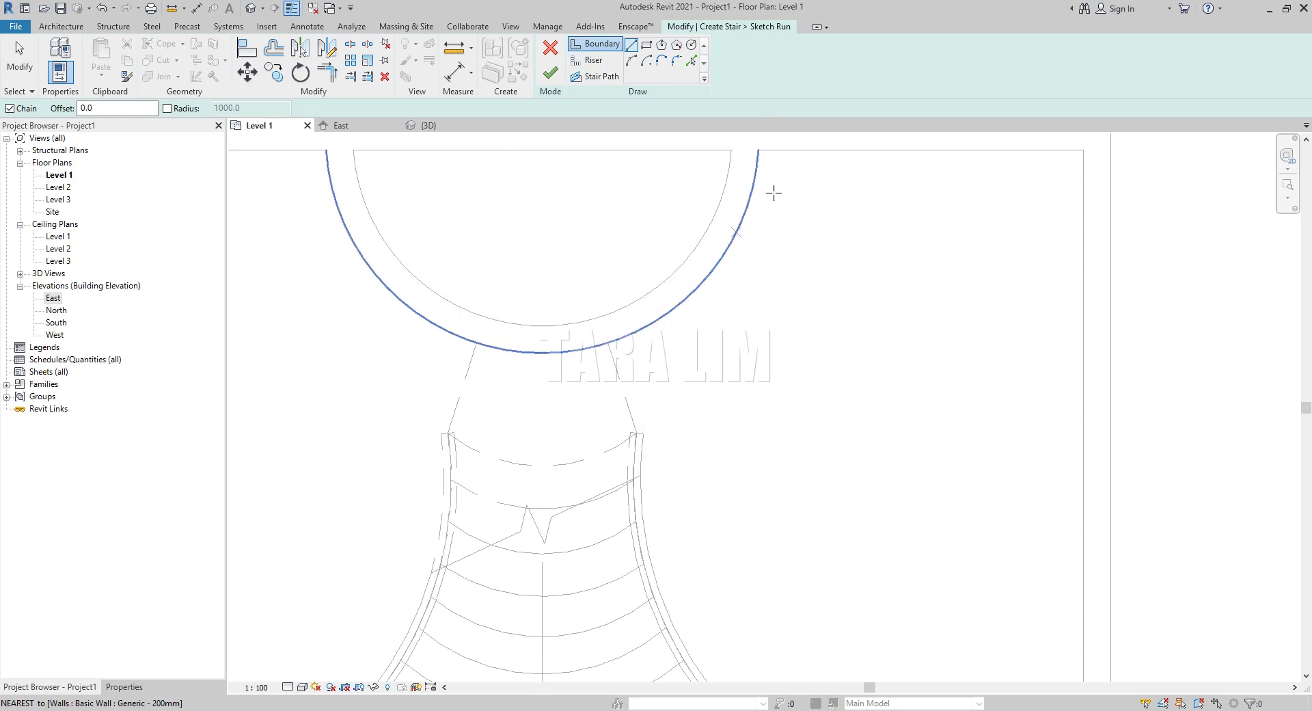
{"action": "left_click", "coordinate": [608, 343]}
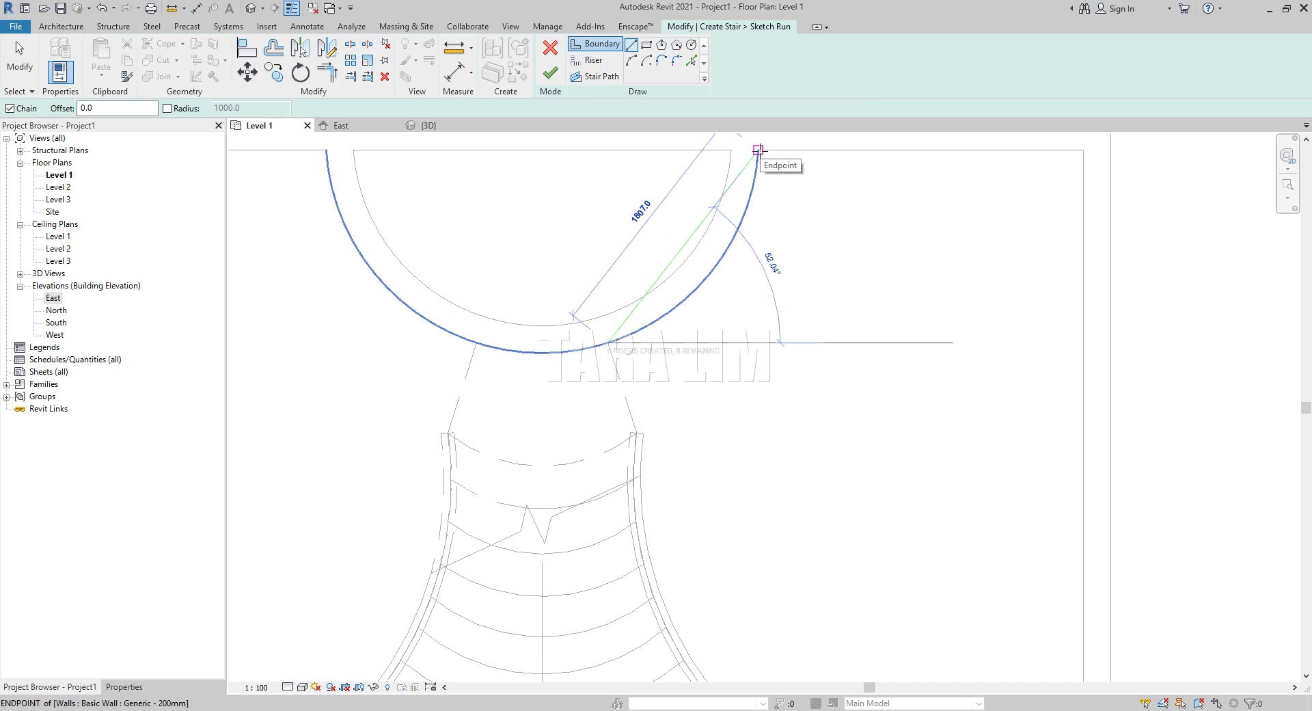
{"action": "left_click", "coordinate": [631, 60]}
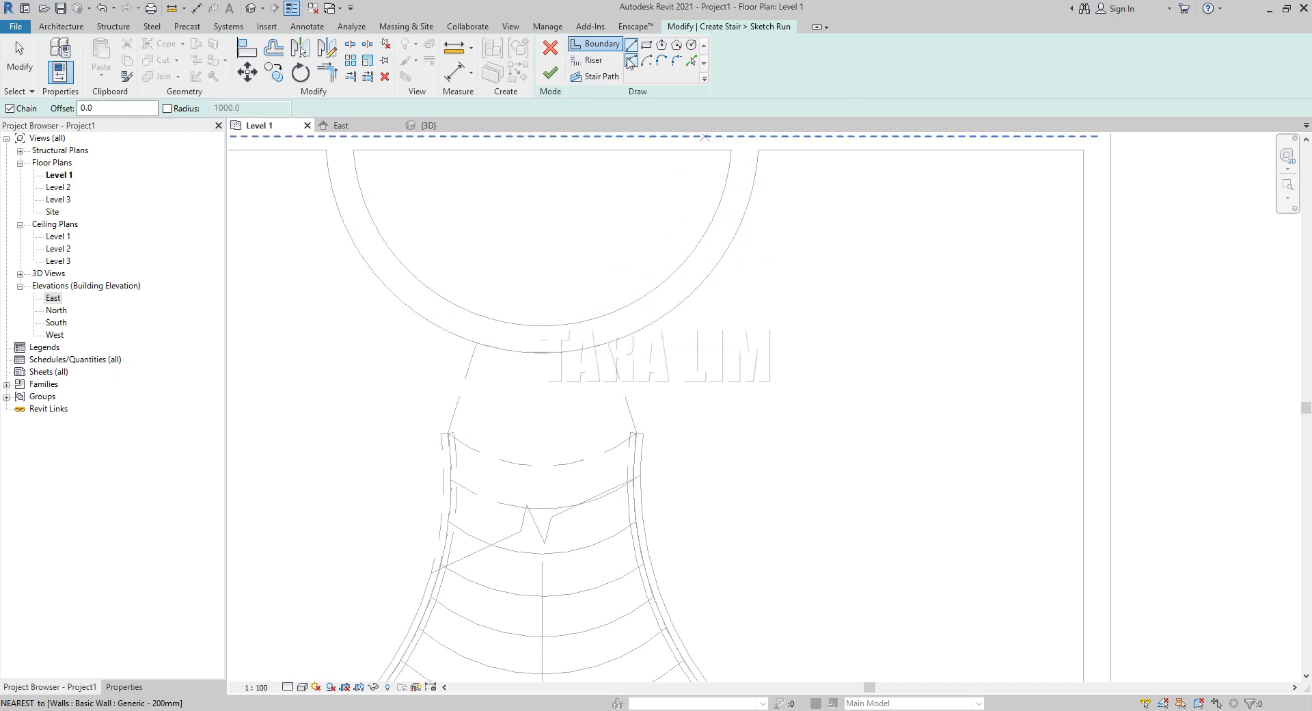
{"action": "left_click", "coordinate": [609, 342]}
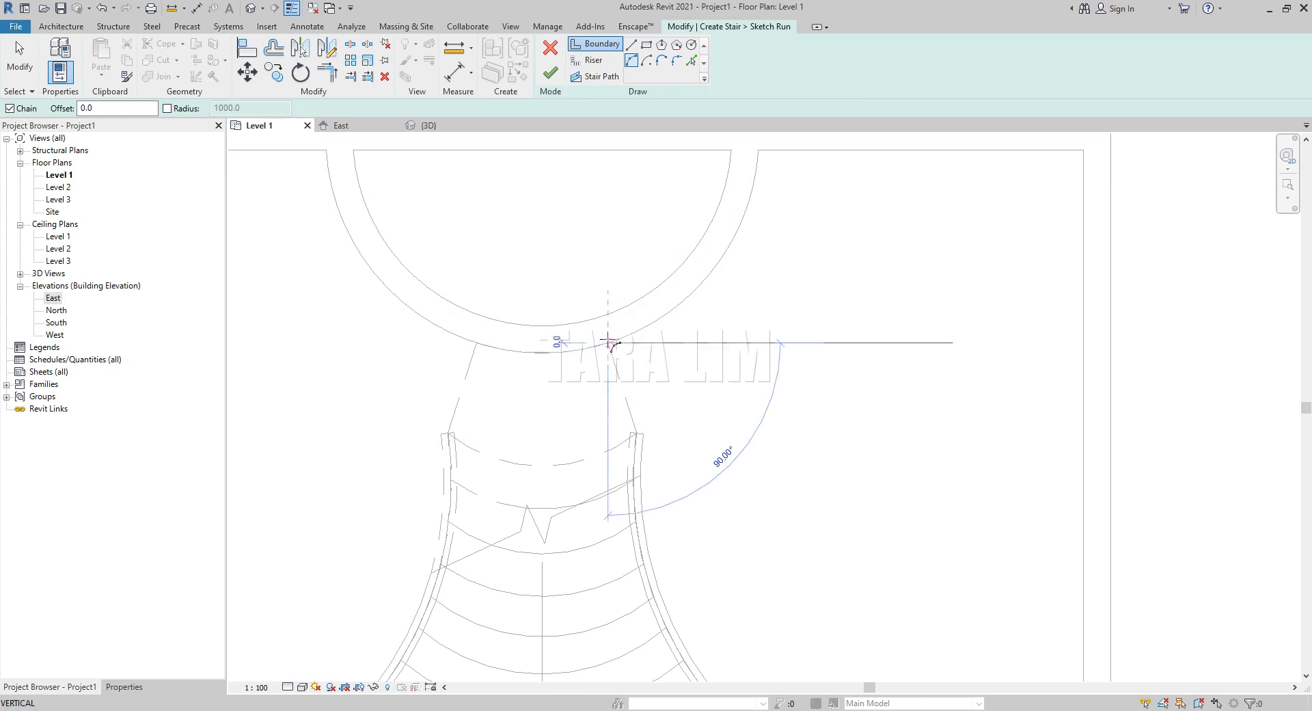
{"action": "left_click", "coordinate": [757, 152]}
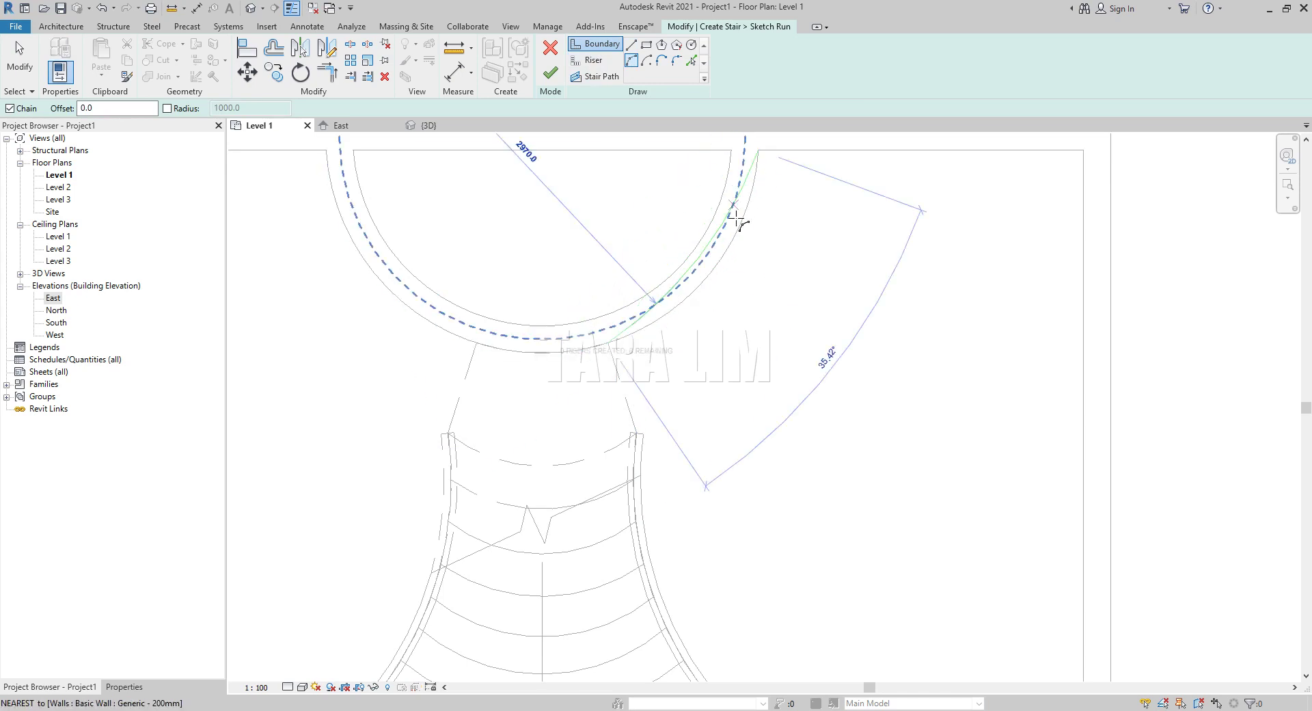
{"action": "left_click", "coordinate": [735, 220]}
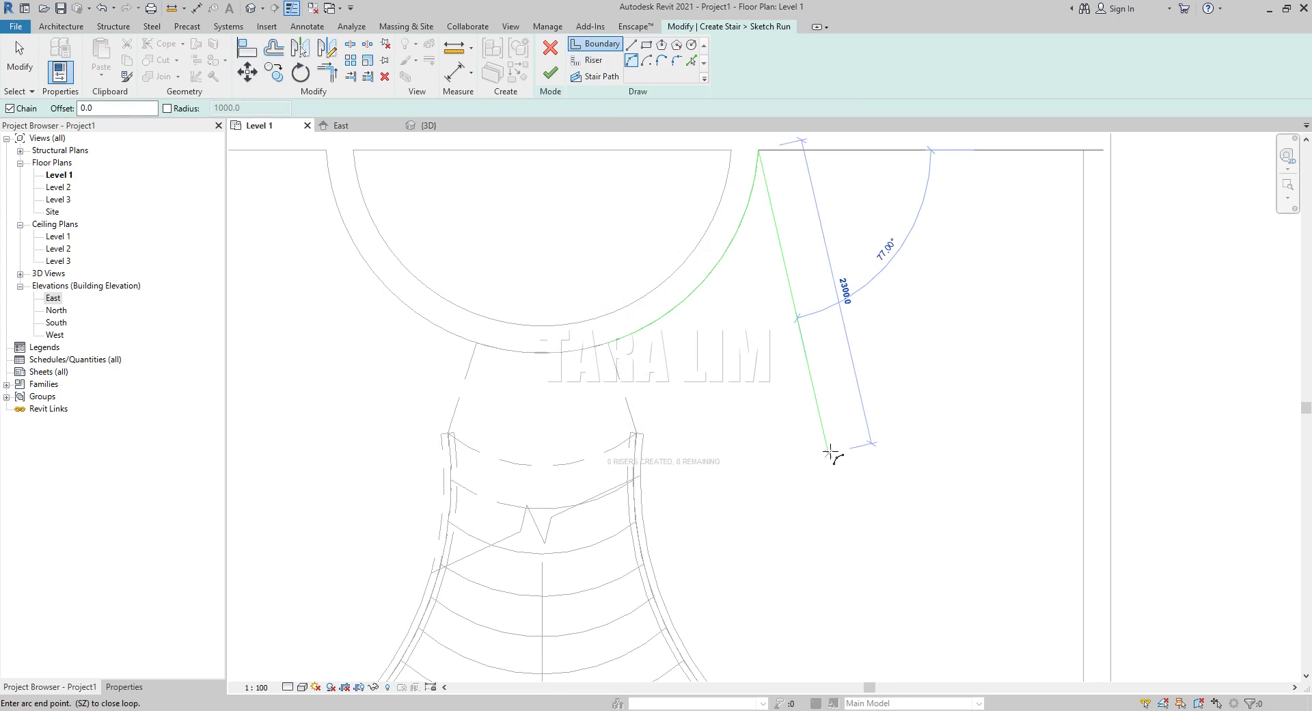
{"action": "key", "text": "Escape"}
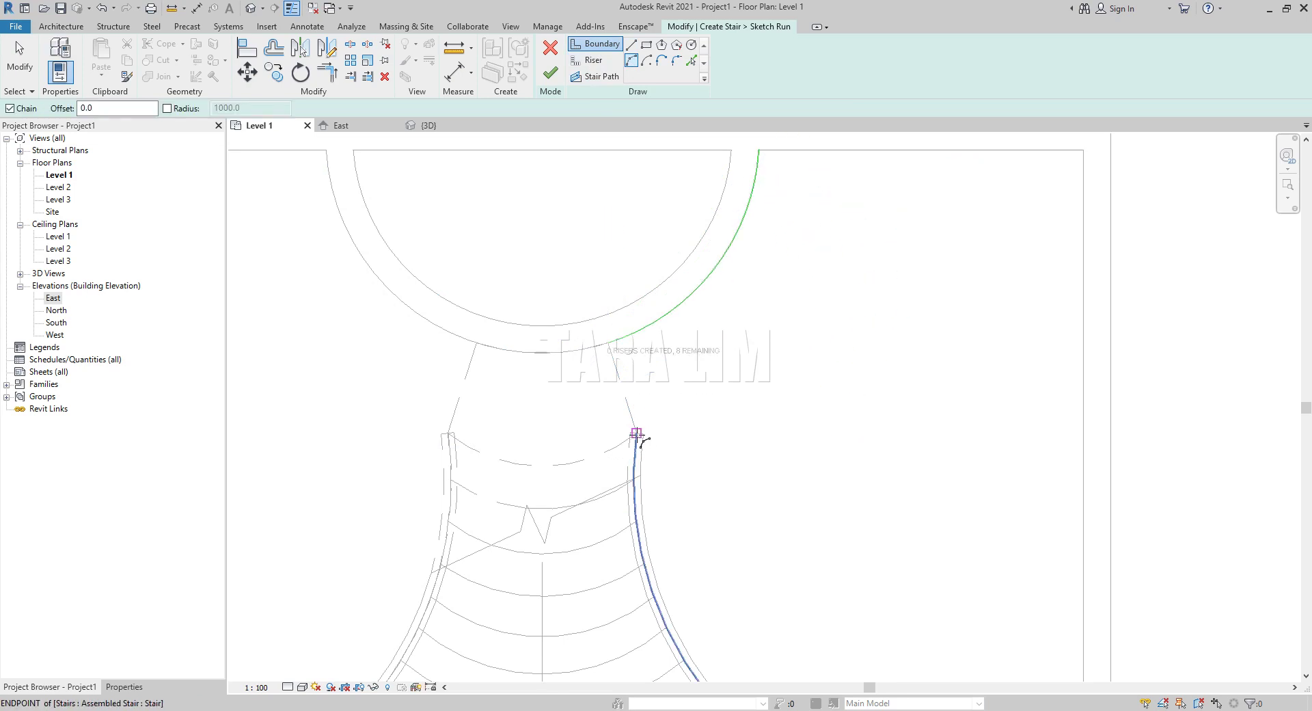
Step: Draw the outer boundary arc from the existing stair's right end to the wall
{"action": "left_click", "coordinate": [636, 434]}
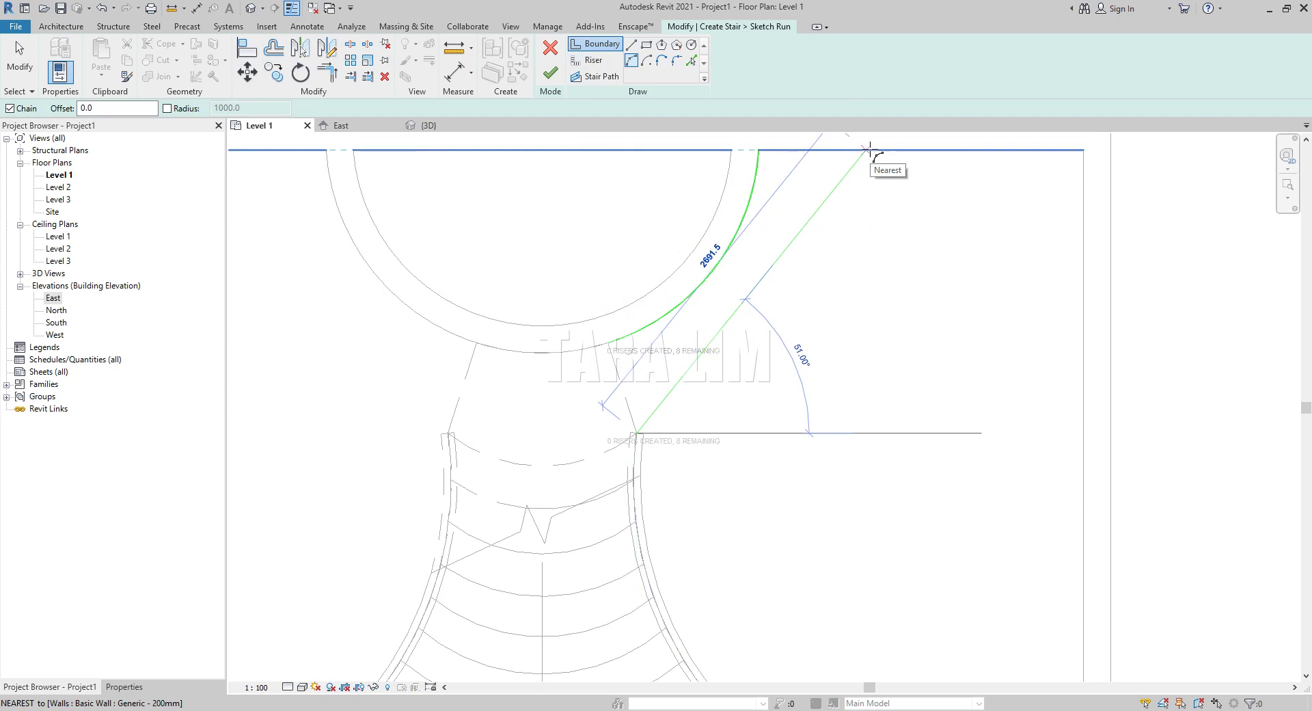
{"action": "left_click", "coordinate": [866, 149]}
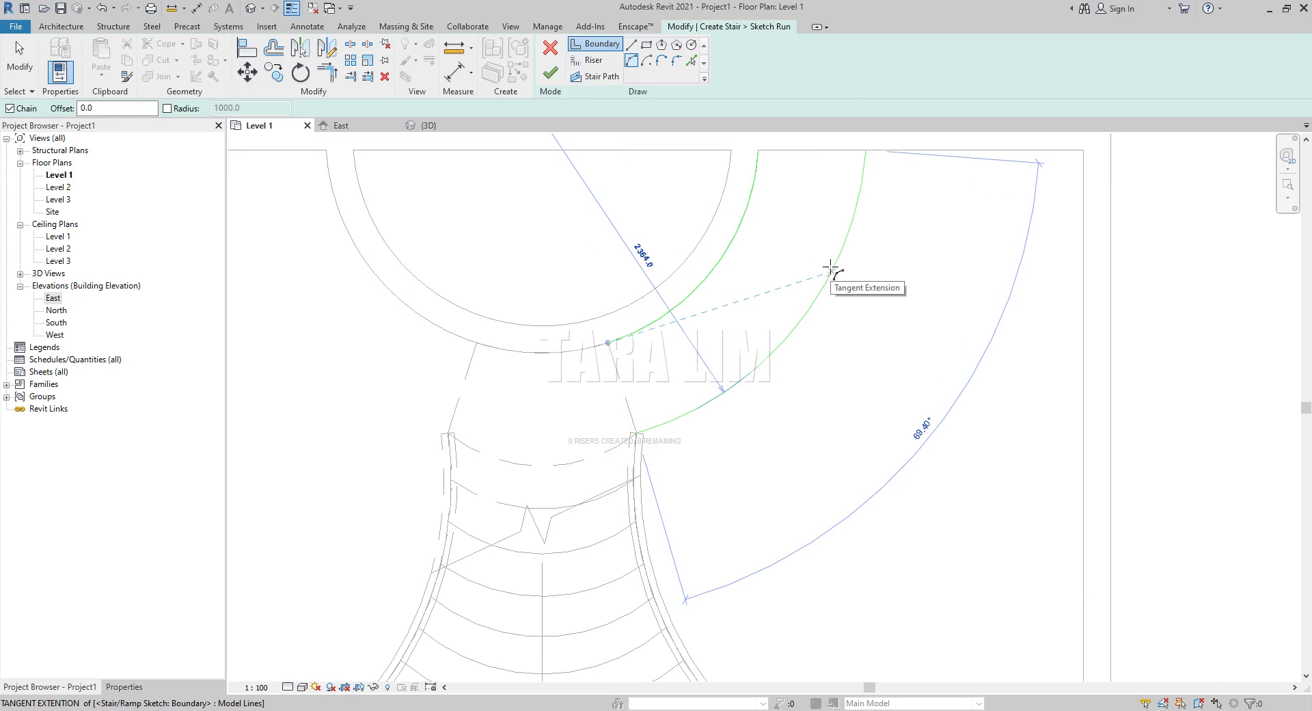
{"action": "left_click", "coordinate": [831, 269]}
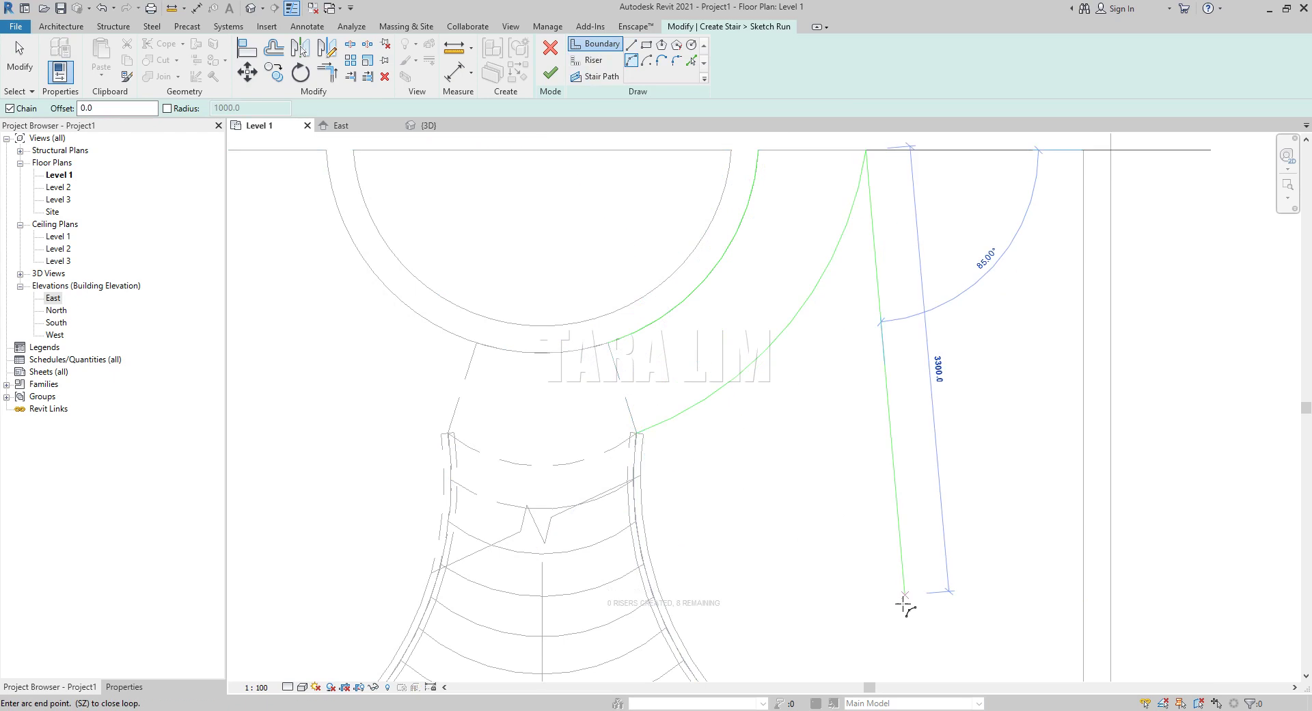
{"action": "key", "text": "Escape"}
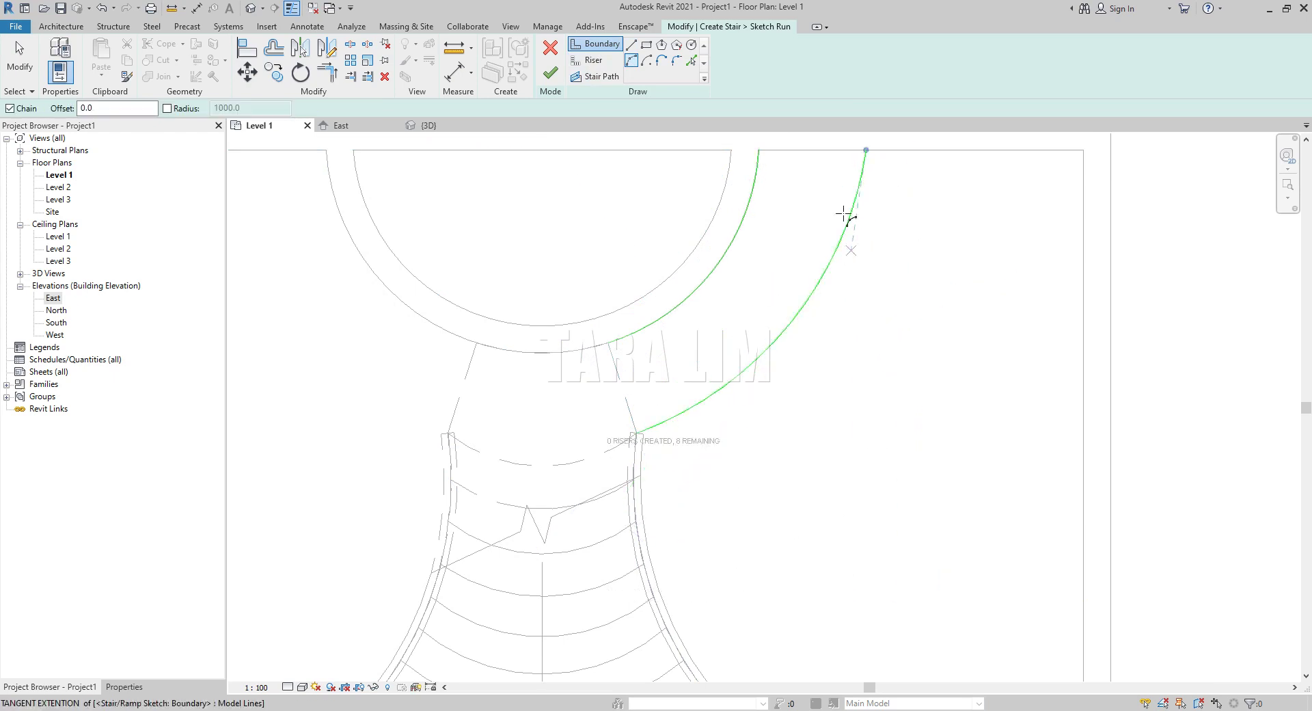
{"action": "scroll", "coordinate": [885, 308], "scroll_direction": "up", "scroll_amount": 1}
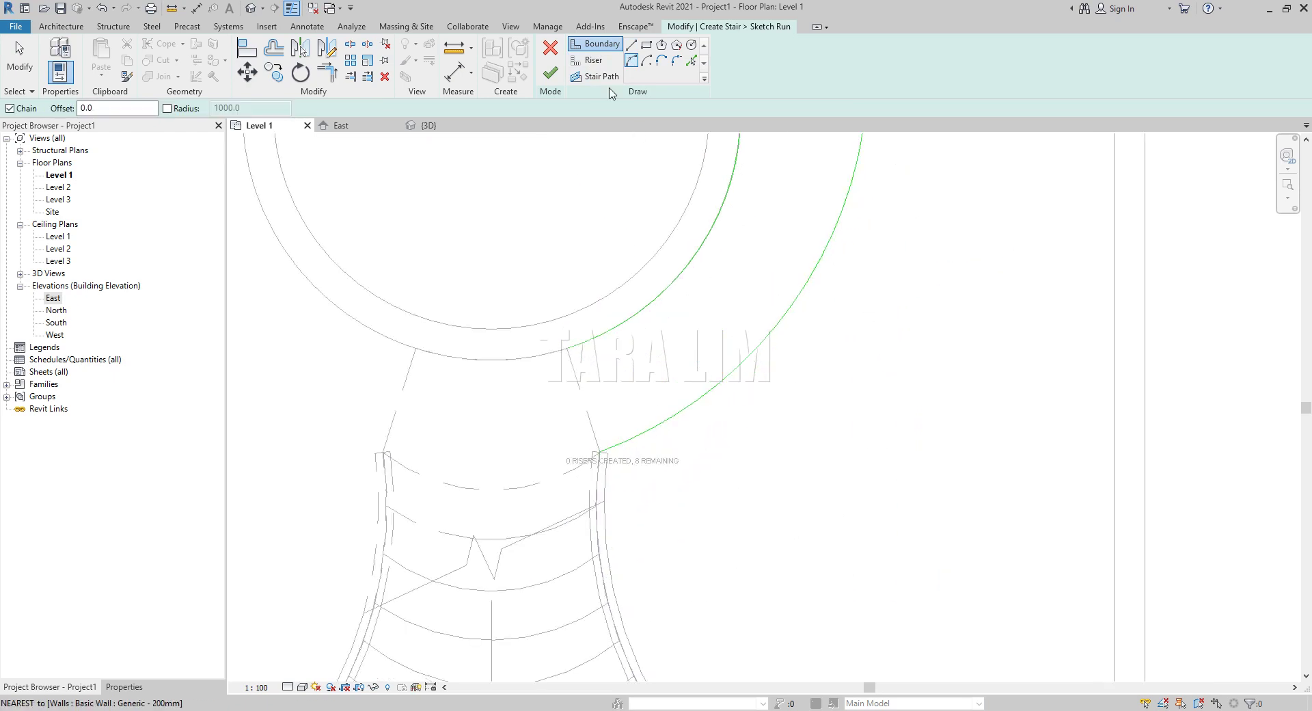
Step: Drag the outer boundary arc down to a 1600 radius
{"action": "left_click", "coordinate": [593, 62]}
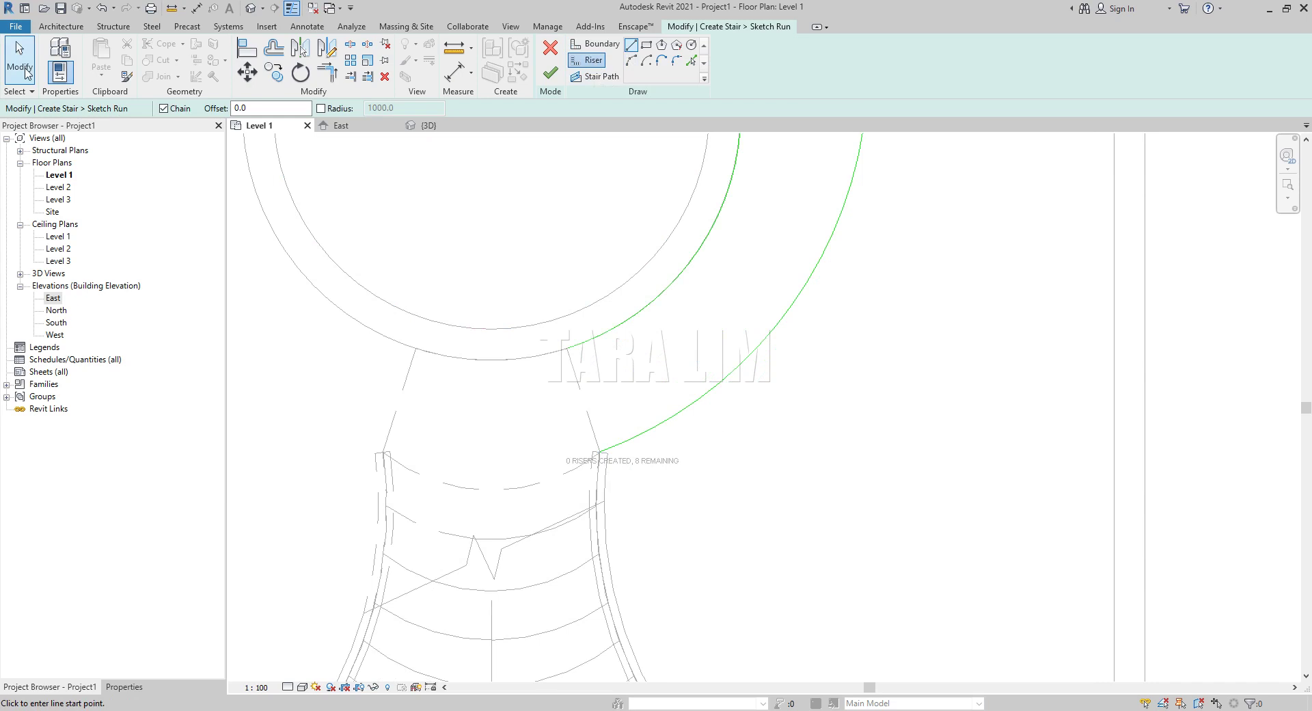
{"action": "left_click", "coordinate": [27, 73]}
{"action": "left_click", "coordinate": [762, 347]}
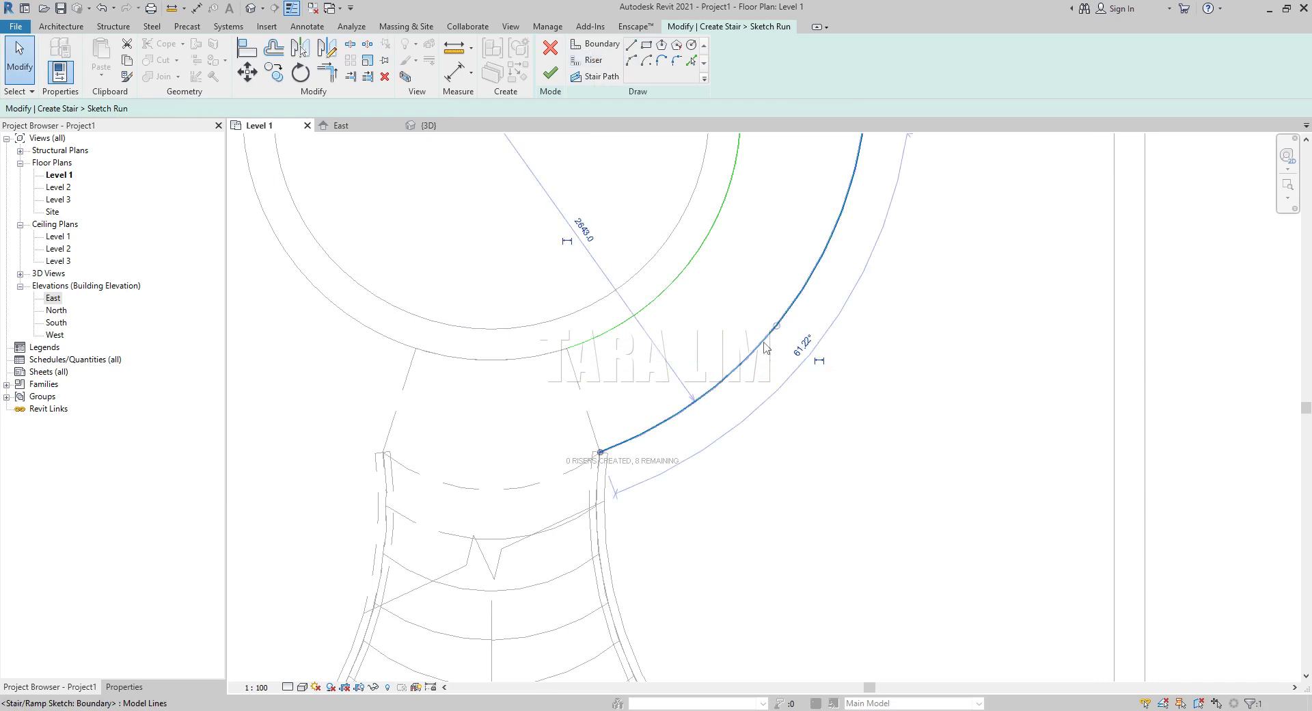
{"action": "left_click_drag", "start_coordinate": [765, 348], "coordinate": [697, 259]}
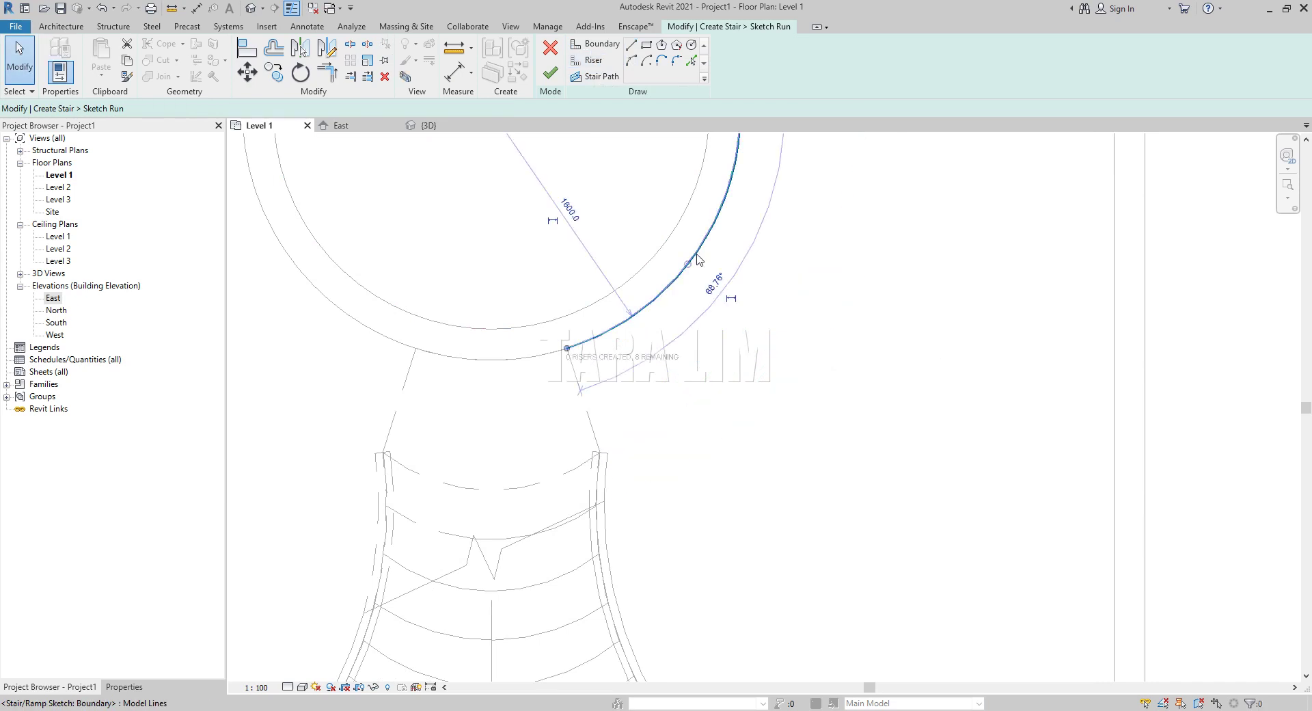
{"action": "left_click", "coordinate": [829, 463]}
{"action": "scroll", "coordinate": [888, 423], "scroll_direction": "down", "scroll_amount": 3}
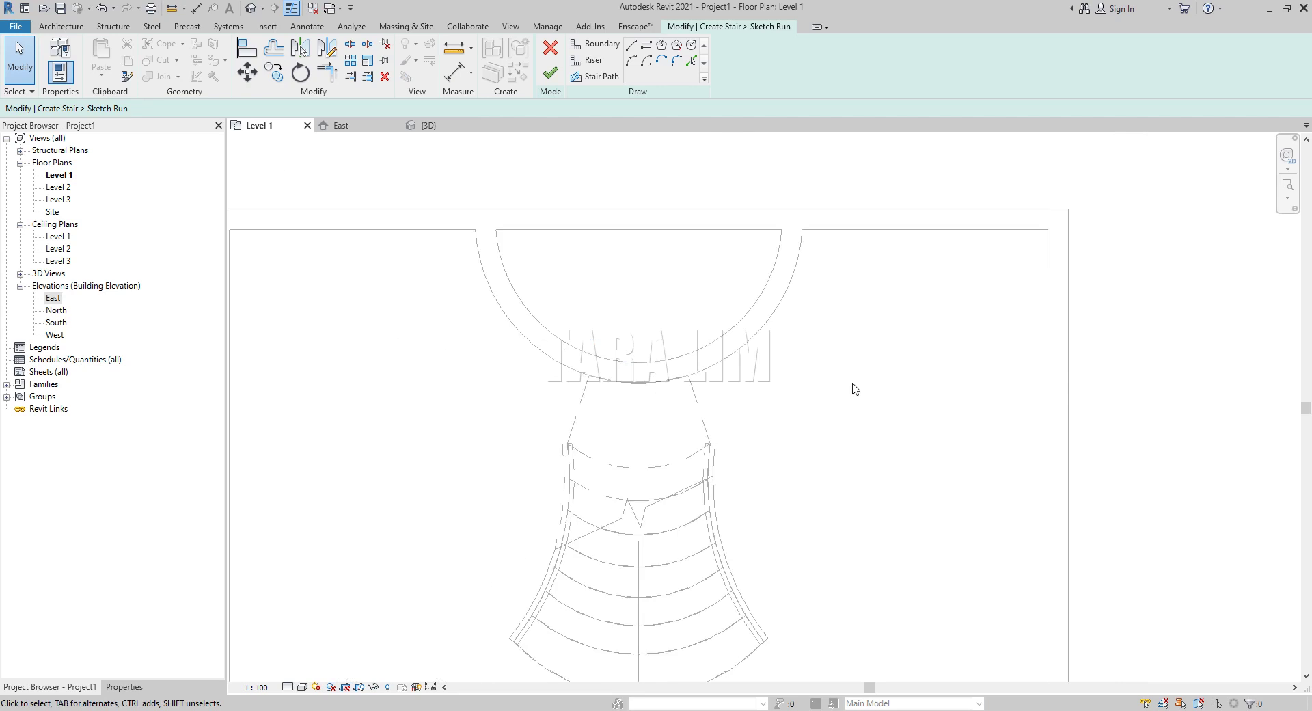
{"action": "scroll", "coordinate": [855, 388], "scroll_direction": "up", "scroll_amount": 1}
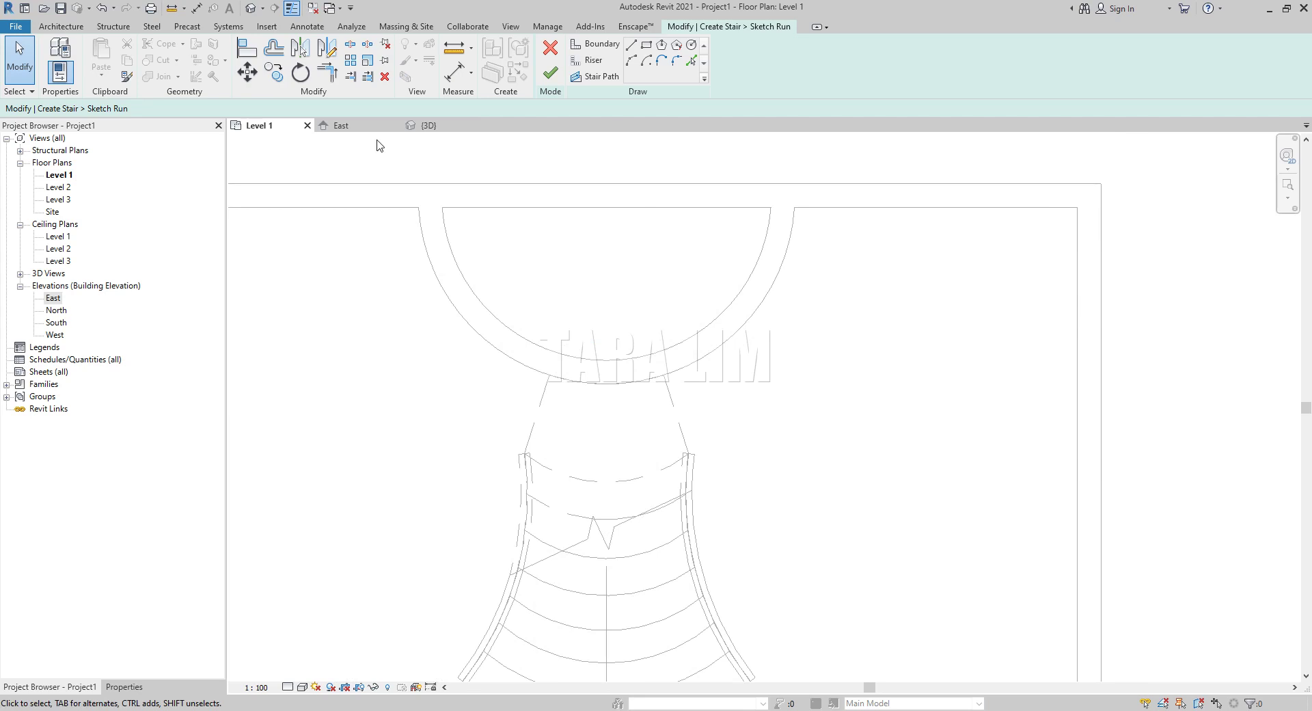
{"action": "left_click", "coordinate": [354, 128]}
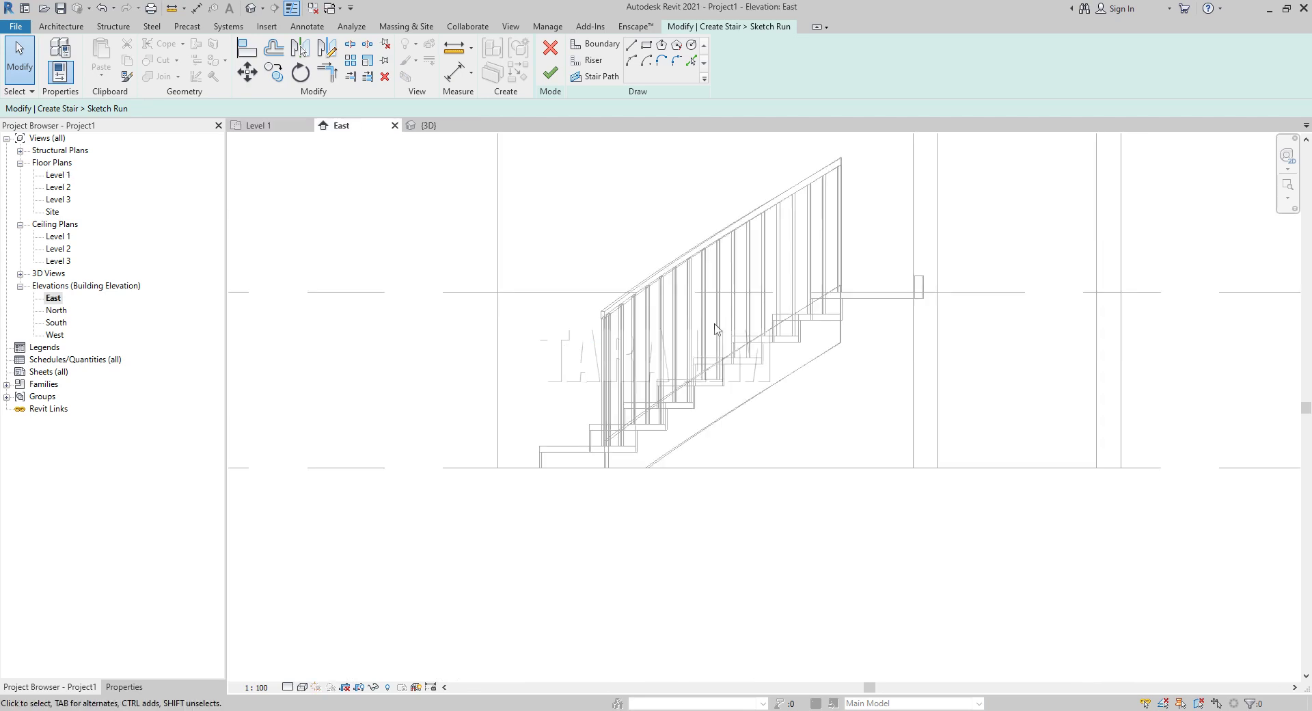
{"action": "scroll", "coordinate": [728, 523], "scroll_direction": "down", "scroll_amount": 2}
{"action": "scroll", "coordinate": [888, 450], "scroll_direction": "down", "scroll_amount": 1}
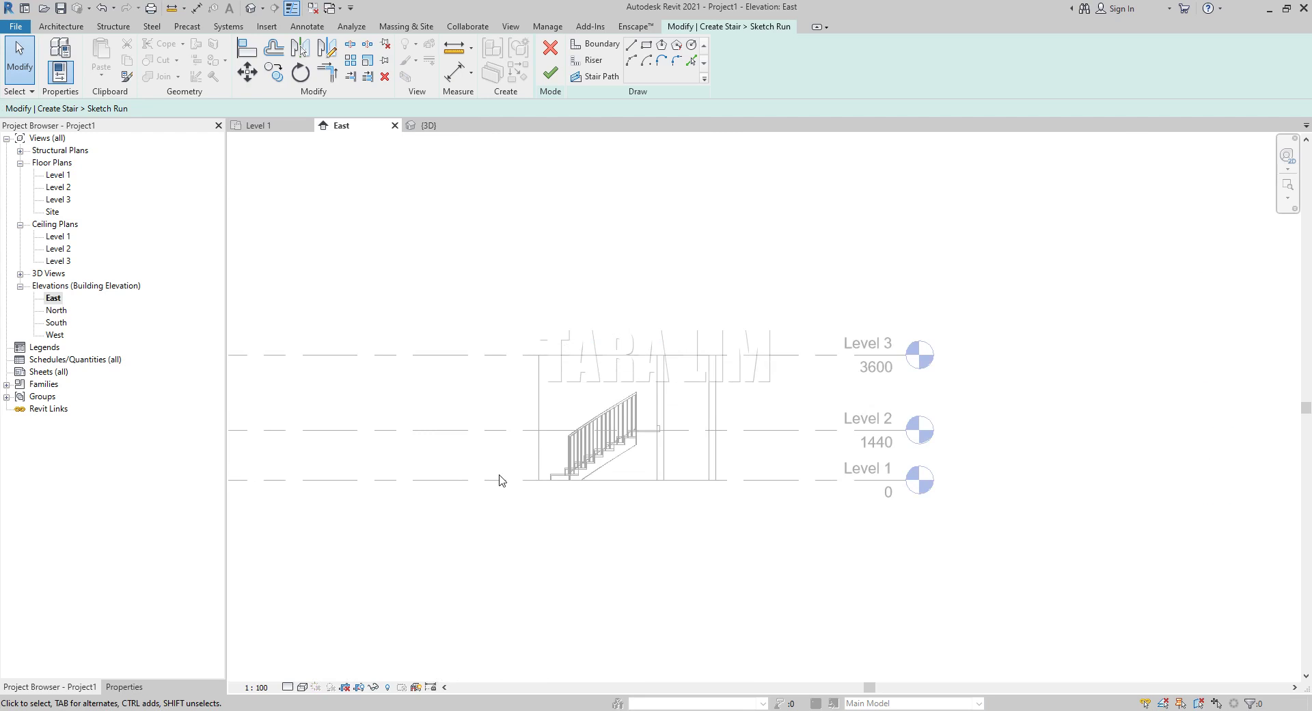
{"action": "scroll", "coordinate": [498, 477], "scroll_direction": "down", "scroll_amount": 1}
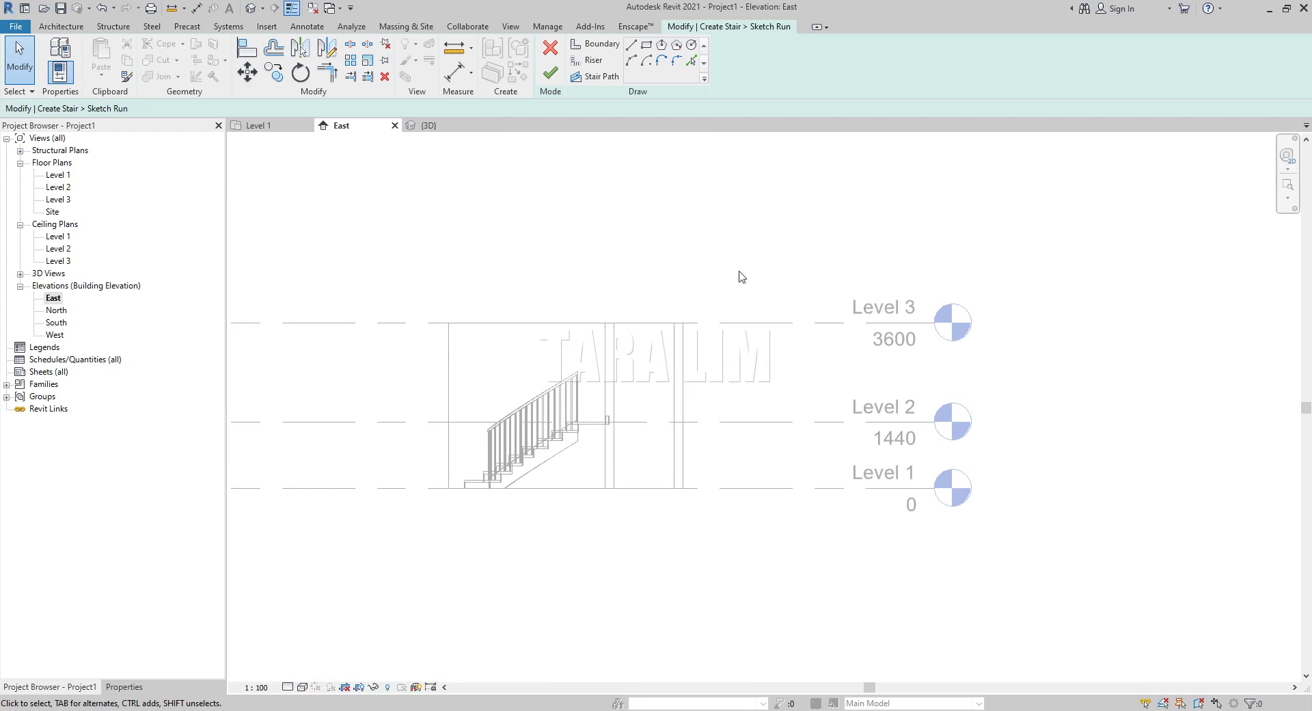
{"action": "left_click", "coordinate": [273, 131]}
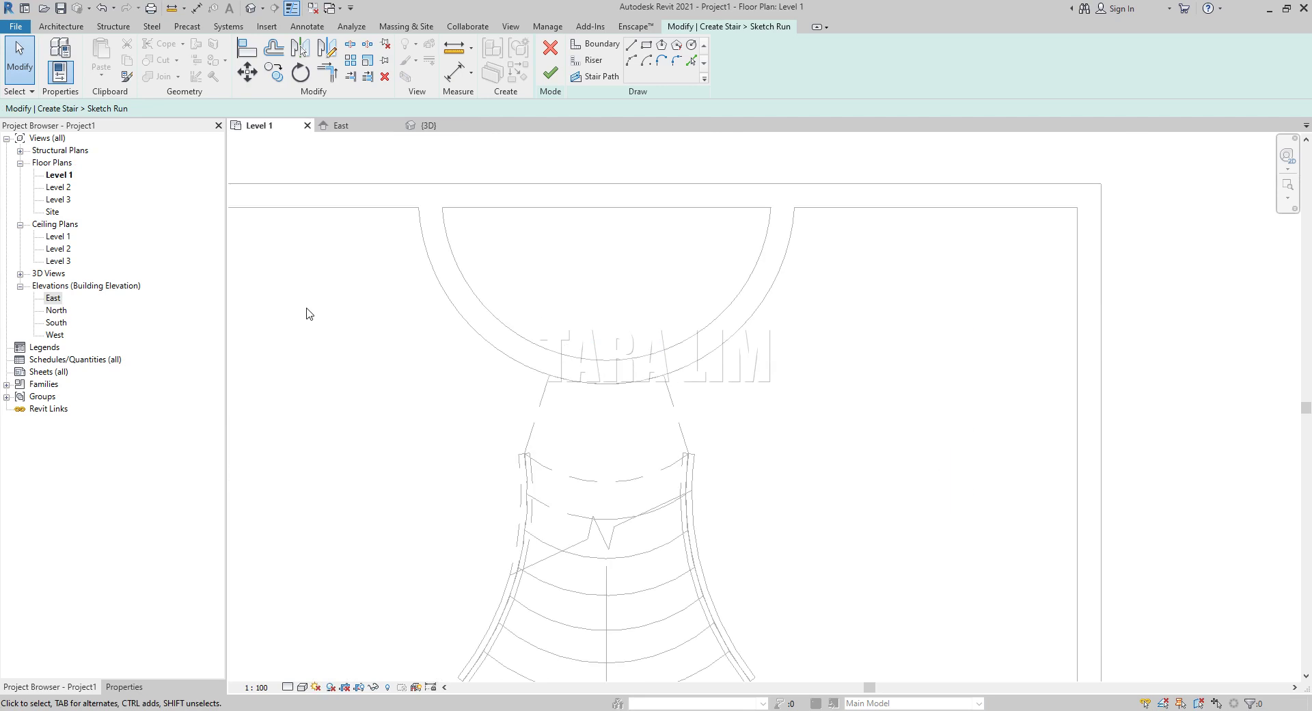
Step: Discard the sketched stair runs and finish the edit, accepting the empty stair warning
{"action": "left_click", "coordinate": [550, 48]}
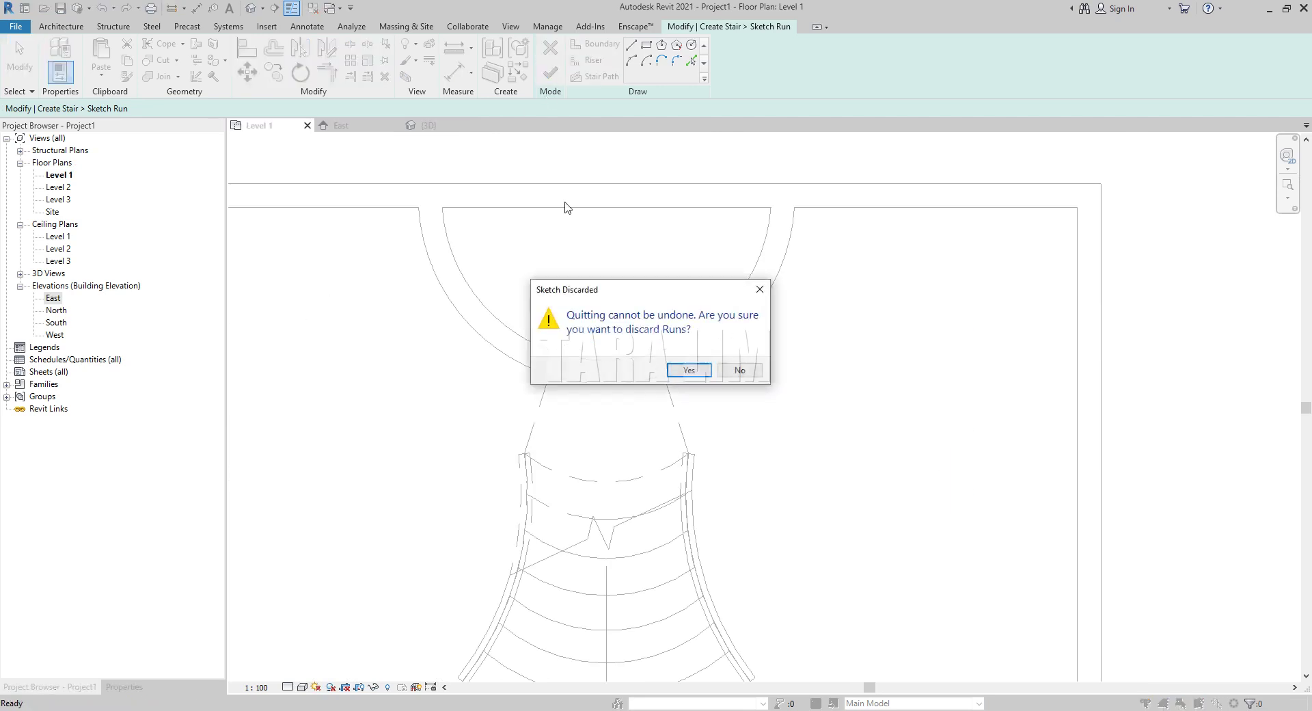
{"action": "left_click", "coordinate": [689, 369]}
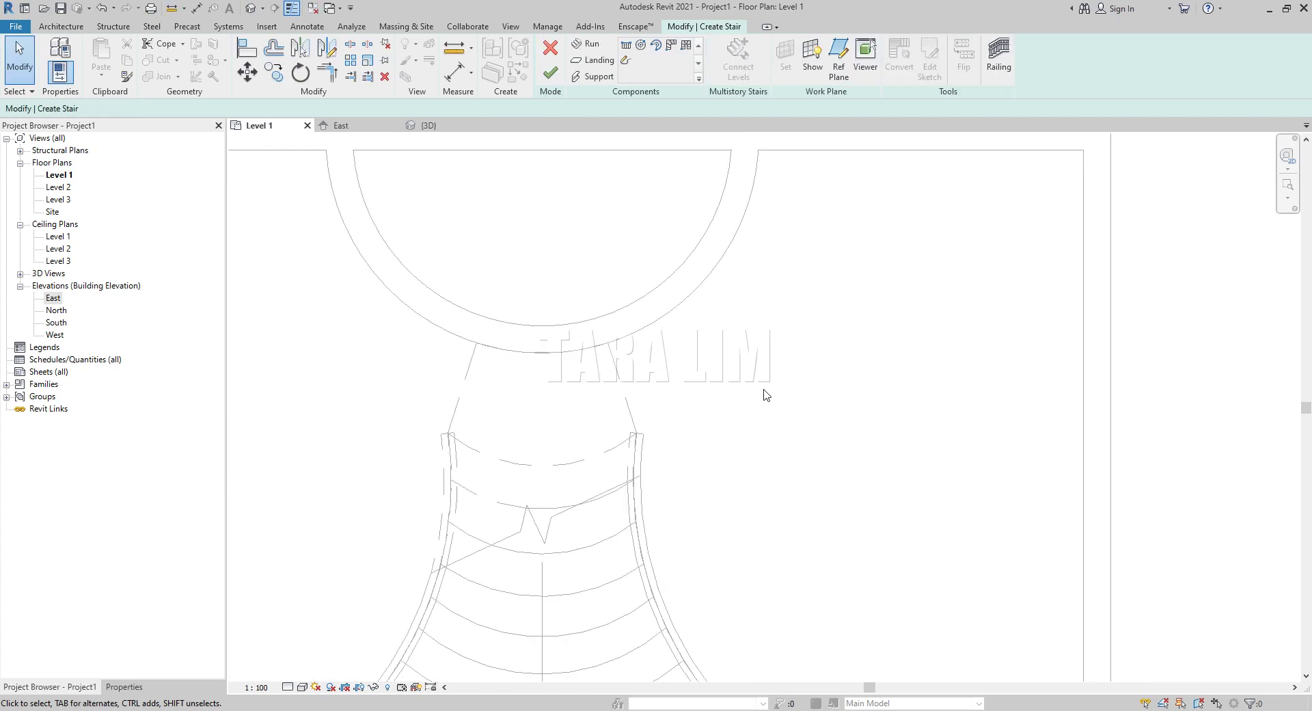
{"action": "left_click", "coordinate": [551, 71]}
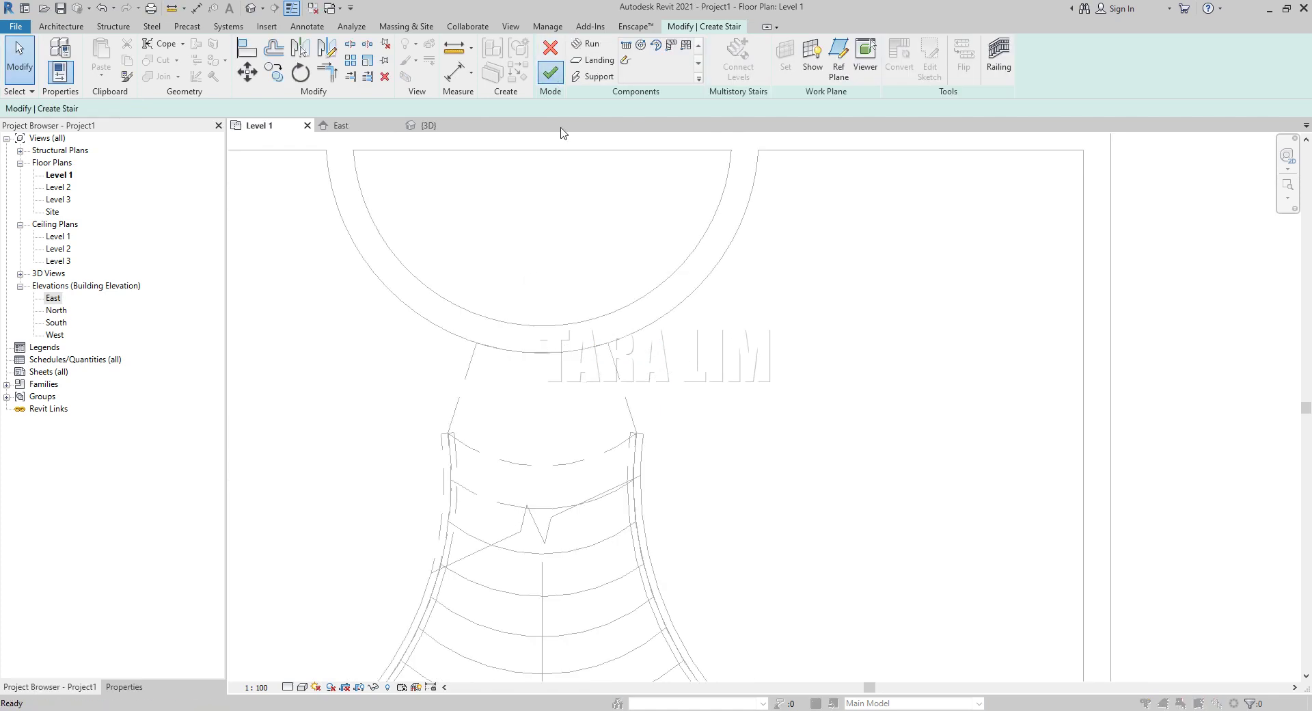
{"action": "left_click", "coordinate": [689, 370]}
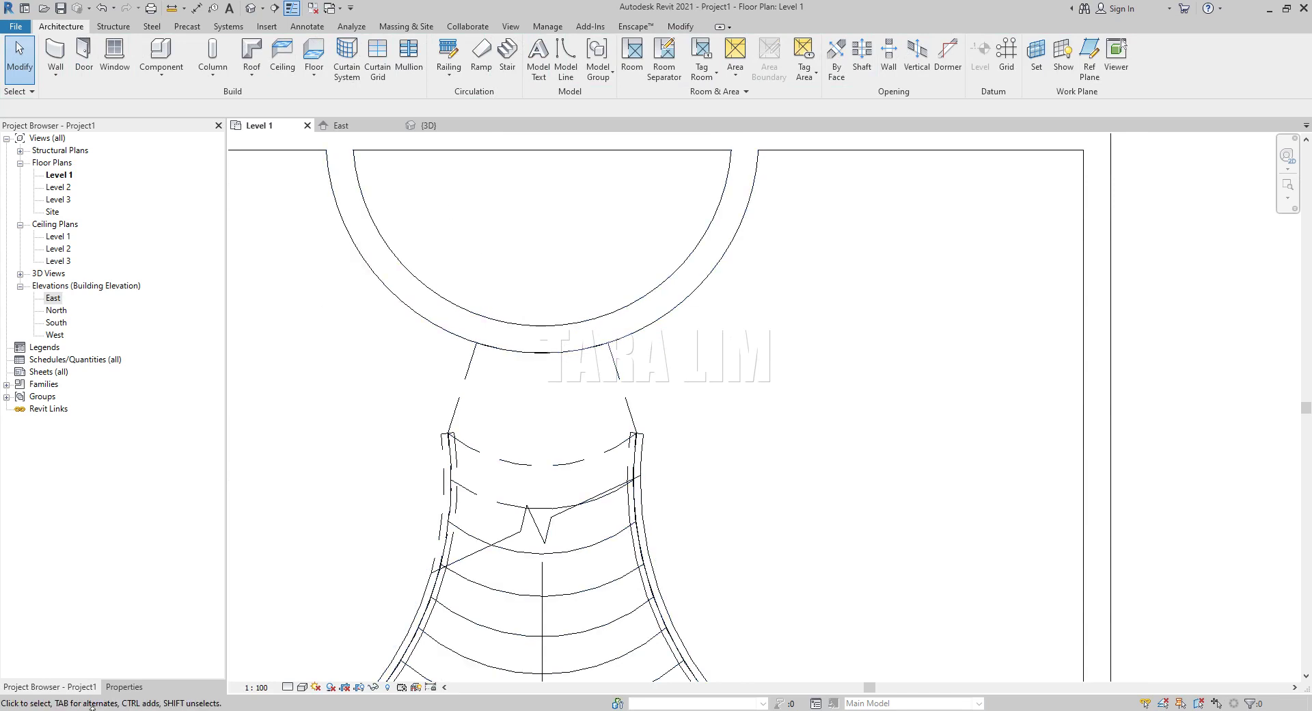
Step: Review the existing curved stair in Properties, then start a new stair
{"action": "left_click", "coordinate": [124, 686]}
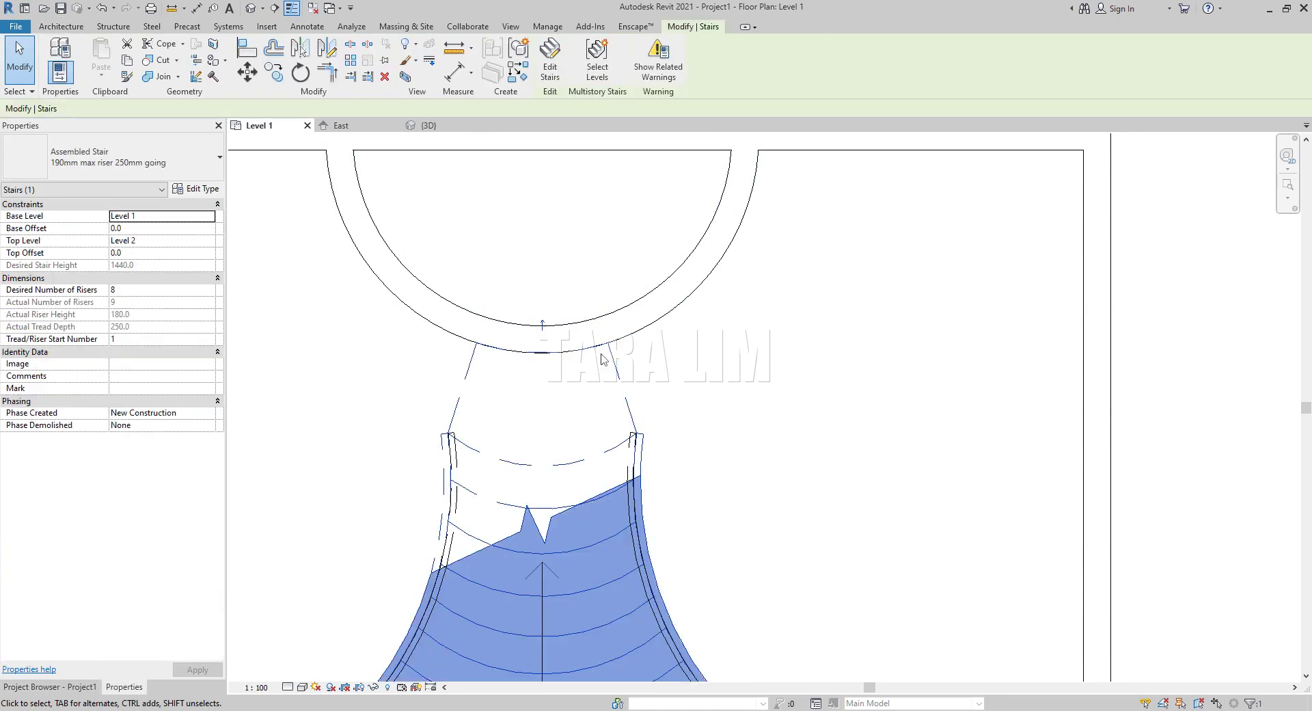
{"action": "left_click", "coordinate": [601, 423]}
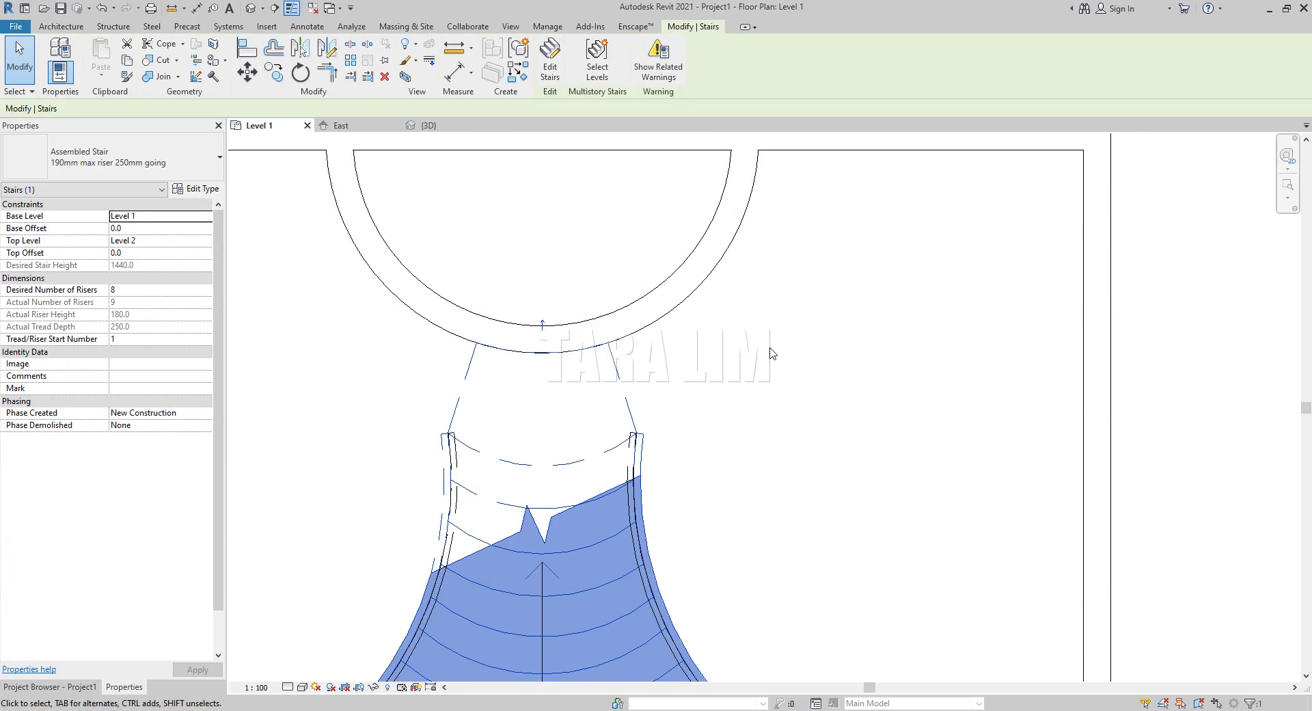
{"action": "left_click", "coordinate": [351, 299]}
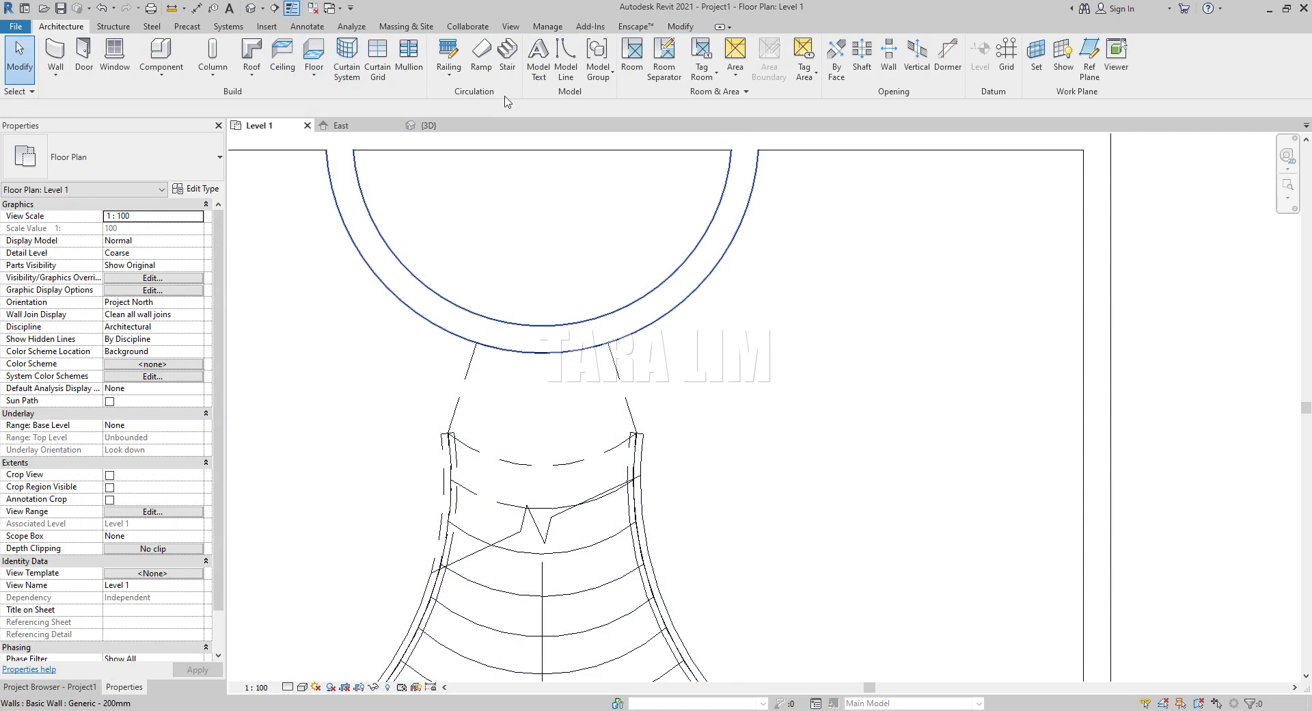
{"action": "left_click", "coordinate": [508, 55]}
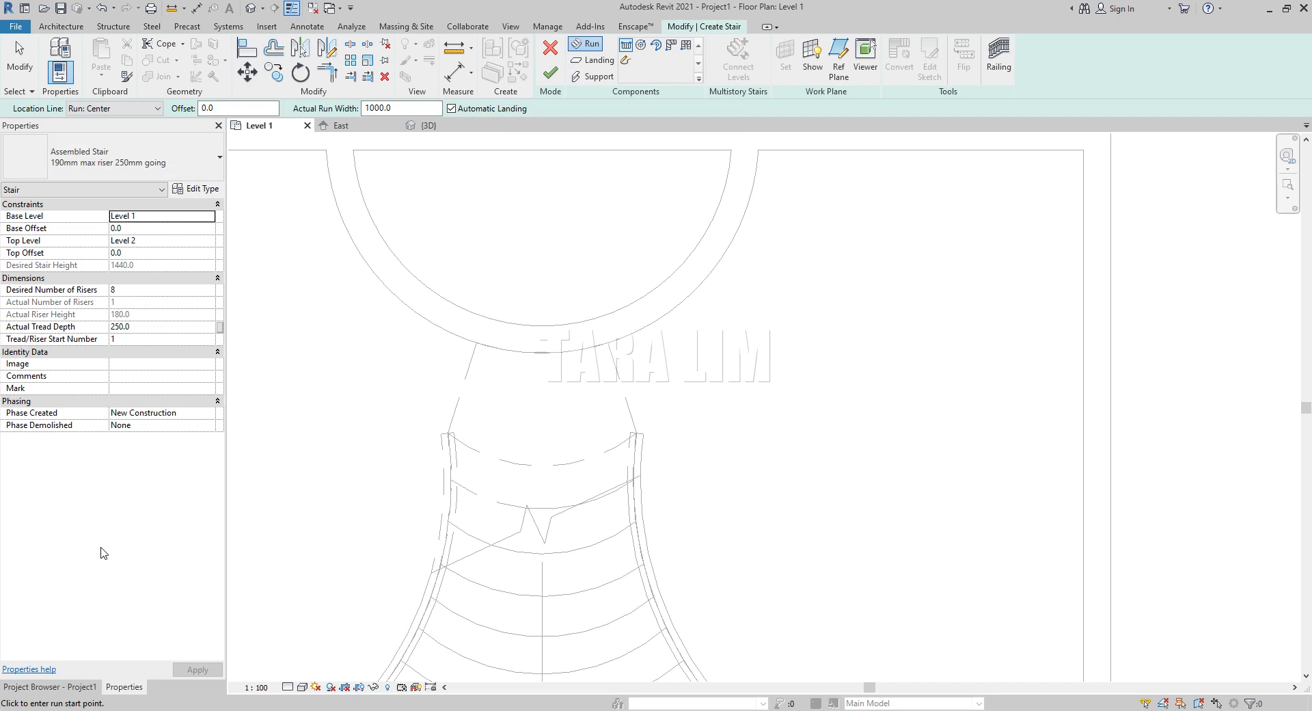
Step: Set the new stair's base to Level 2 and top to Level 3, then begin a sketched run
{"action": "left_click", "coordinate": [203, 217]}
{"action": "left_click", "coordinate": [209, 215]}
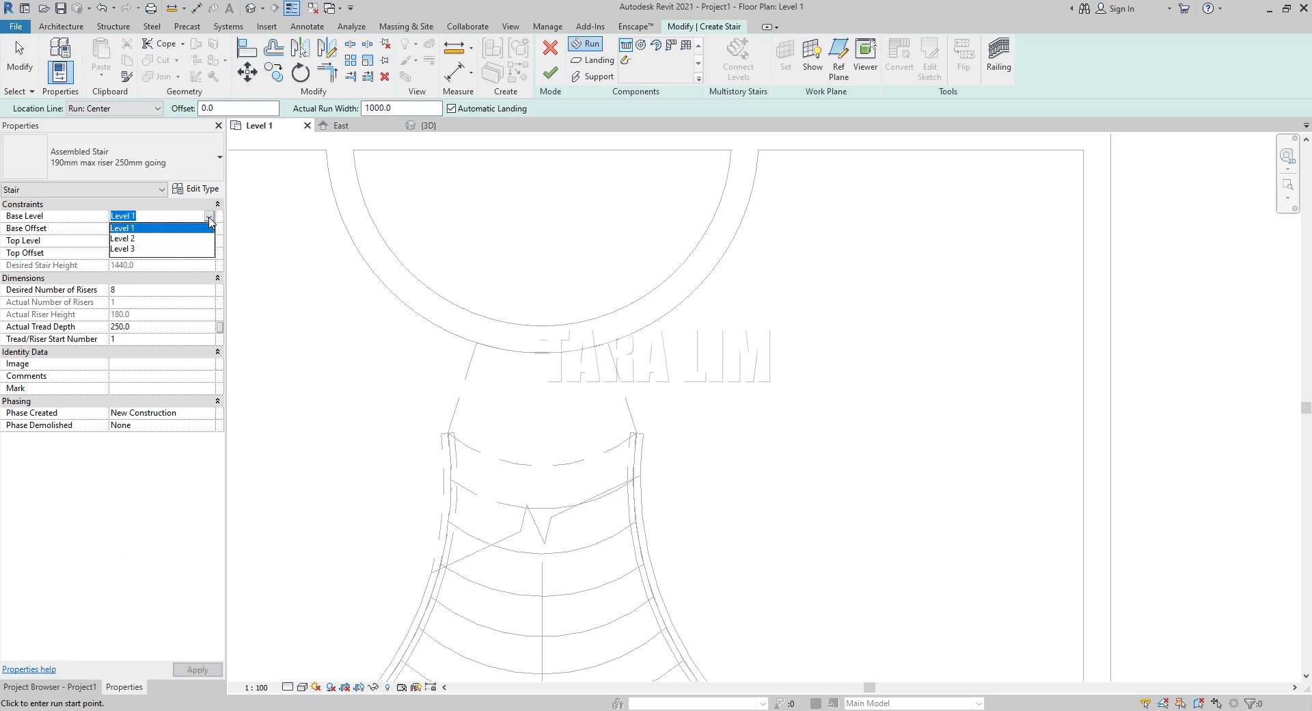
{"action": "left_click", "coordinate": [140, 239]}
{"action": "left_click", "coordinate": [214, 248]}
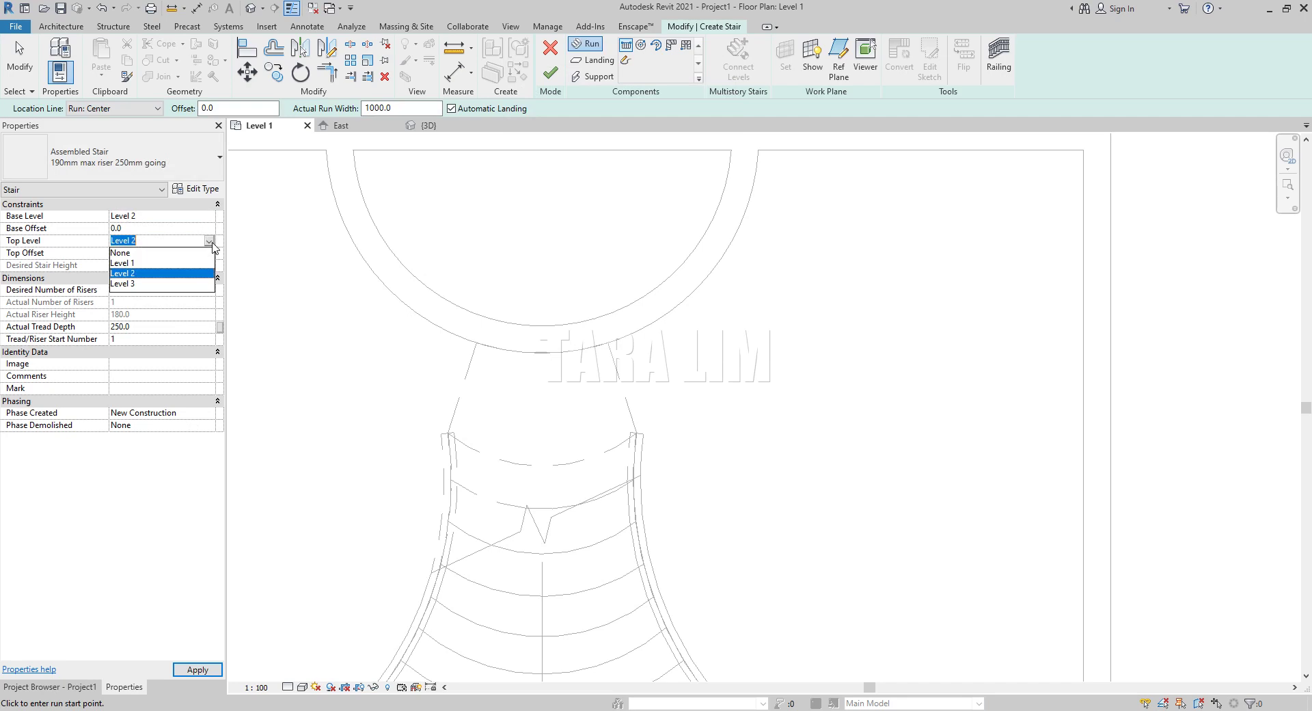
{"action": "left_click", "coordinate": [128, 287]}
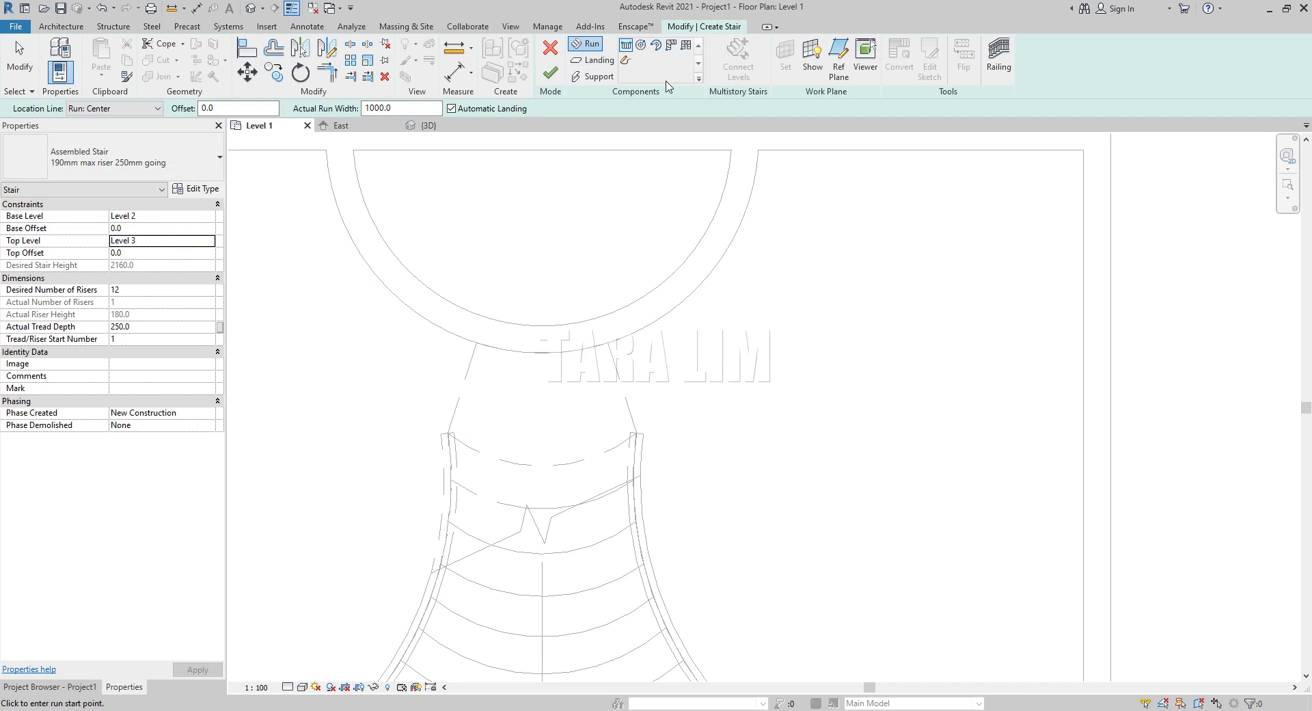
{"action": "left_click", "coordinate": [626, 62]}
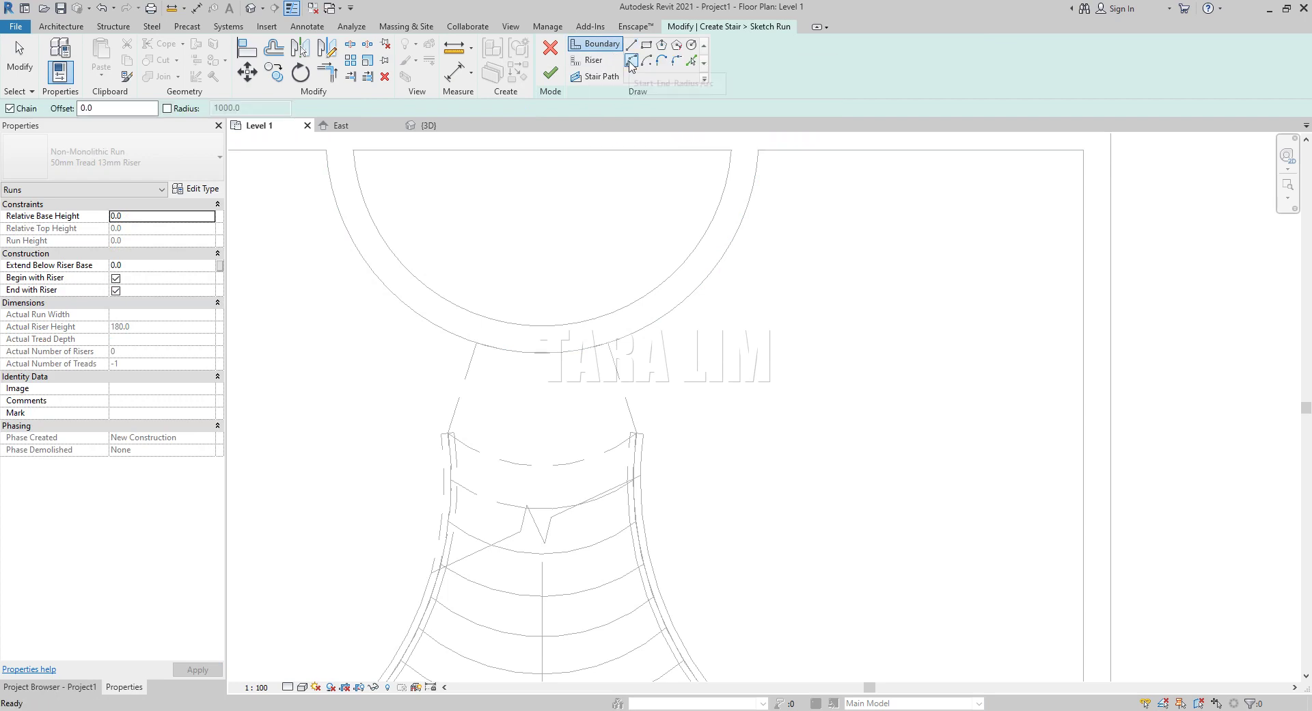
Step: Draw start-end-radius boundary arcs: inner along the curved wall, outer from rail end to top wall
{"action": "left_click", "coordinate": [631, 62]}
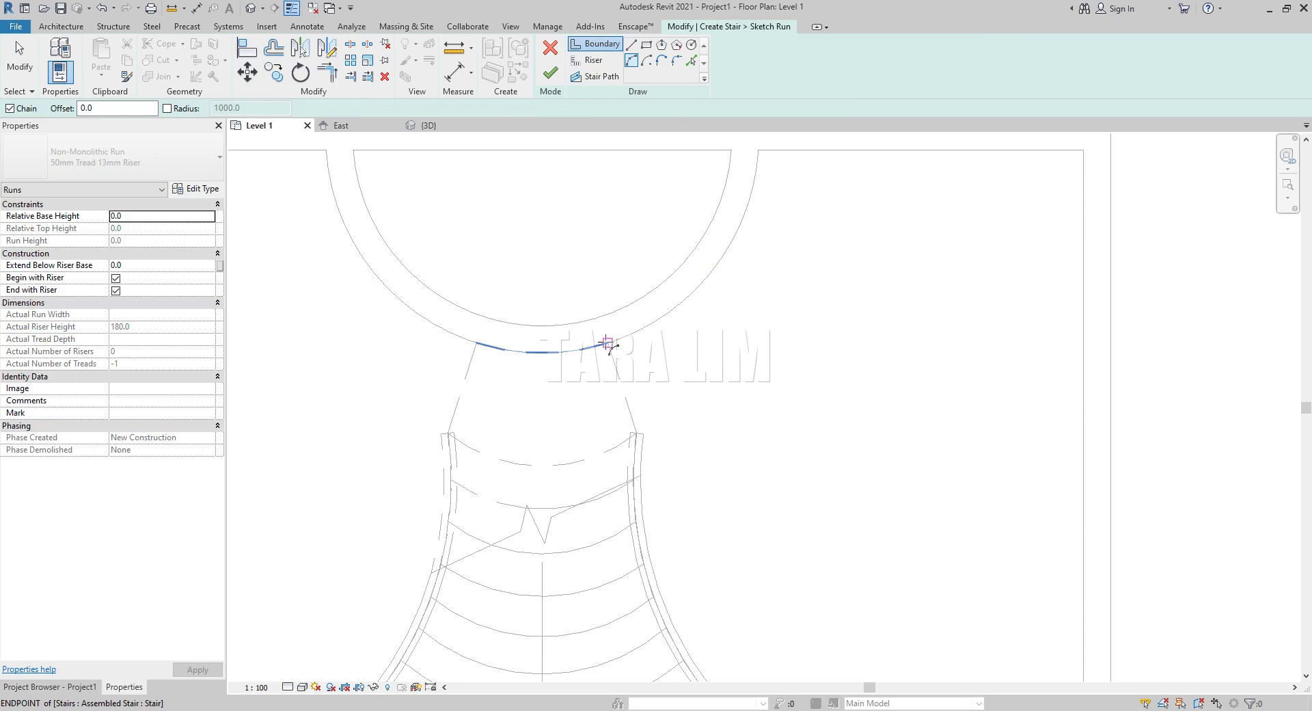
{"action": "left_click", "coordinate": [607, 341]}
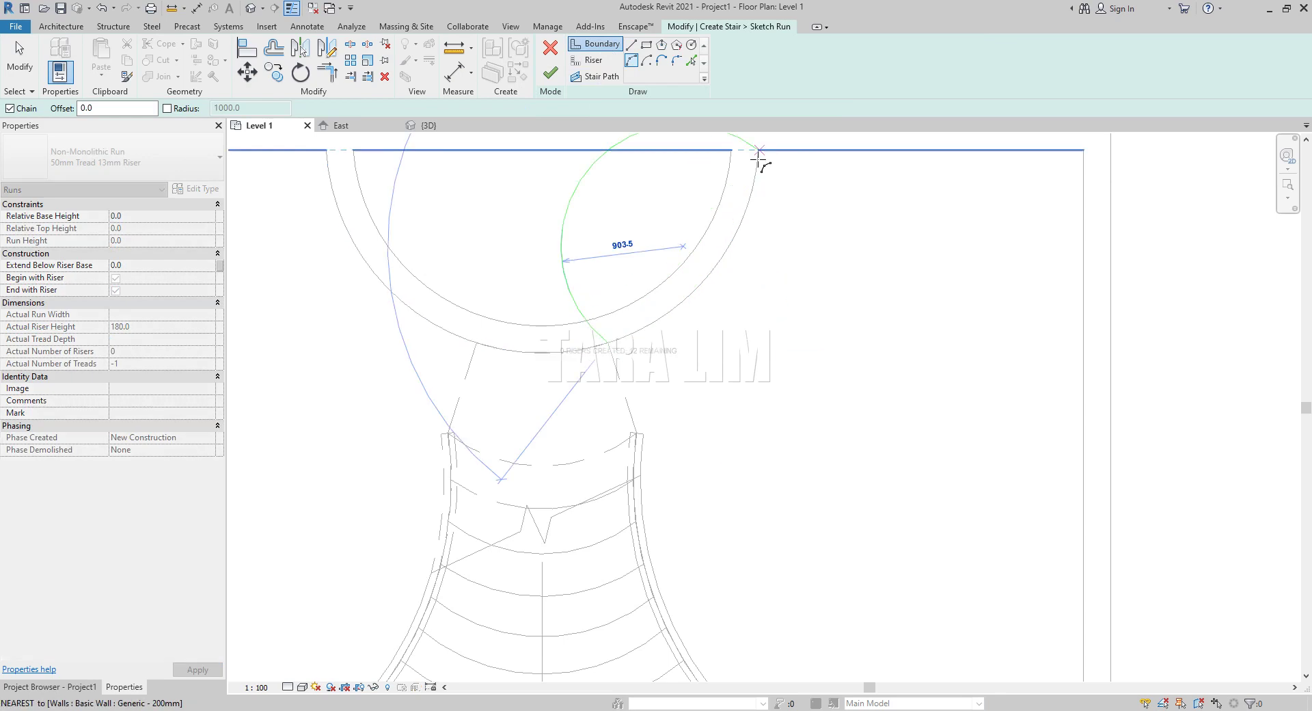
{"action": "left_click", "coordinate": [757, 151]}
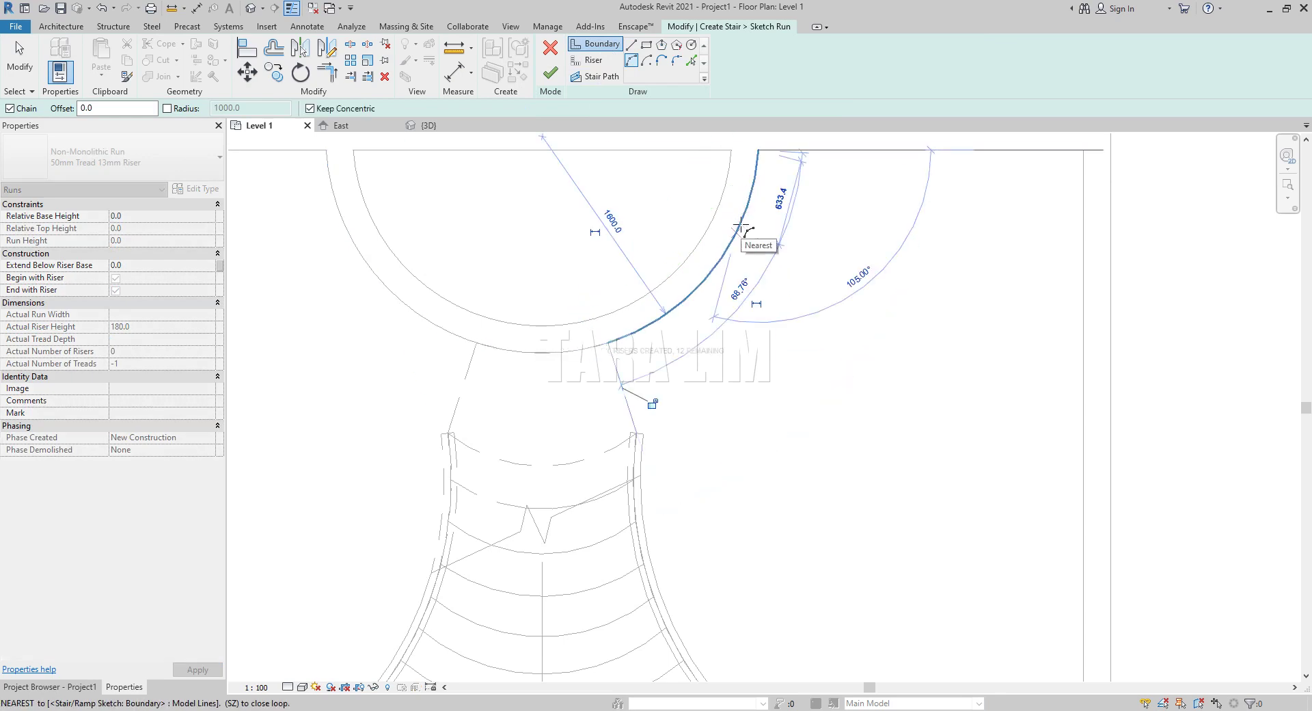
{"action": "left_click", "coordinate": [736, 252]}
{"action": "key", "text": "Escape"}
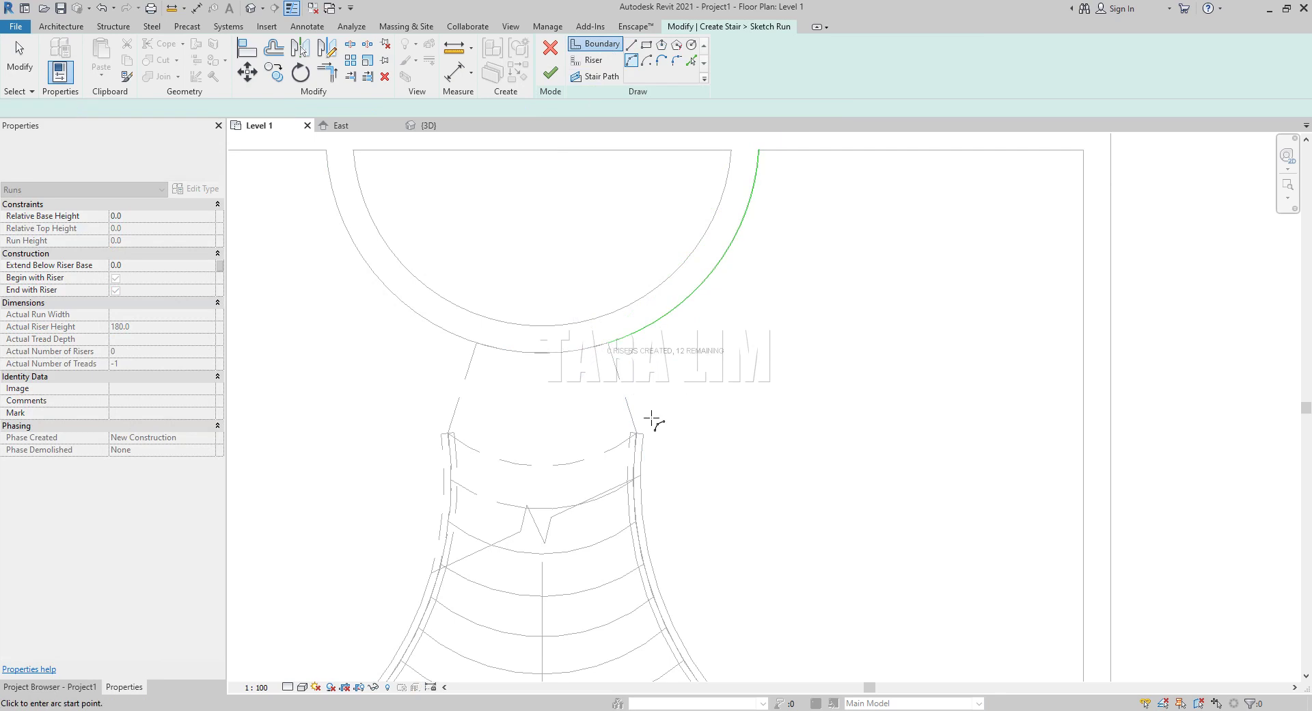
{"action": "left_click", "coordinate": [636, 433]}
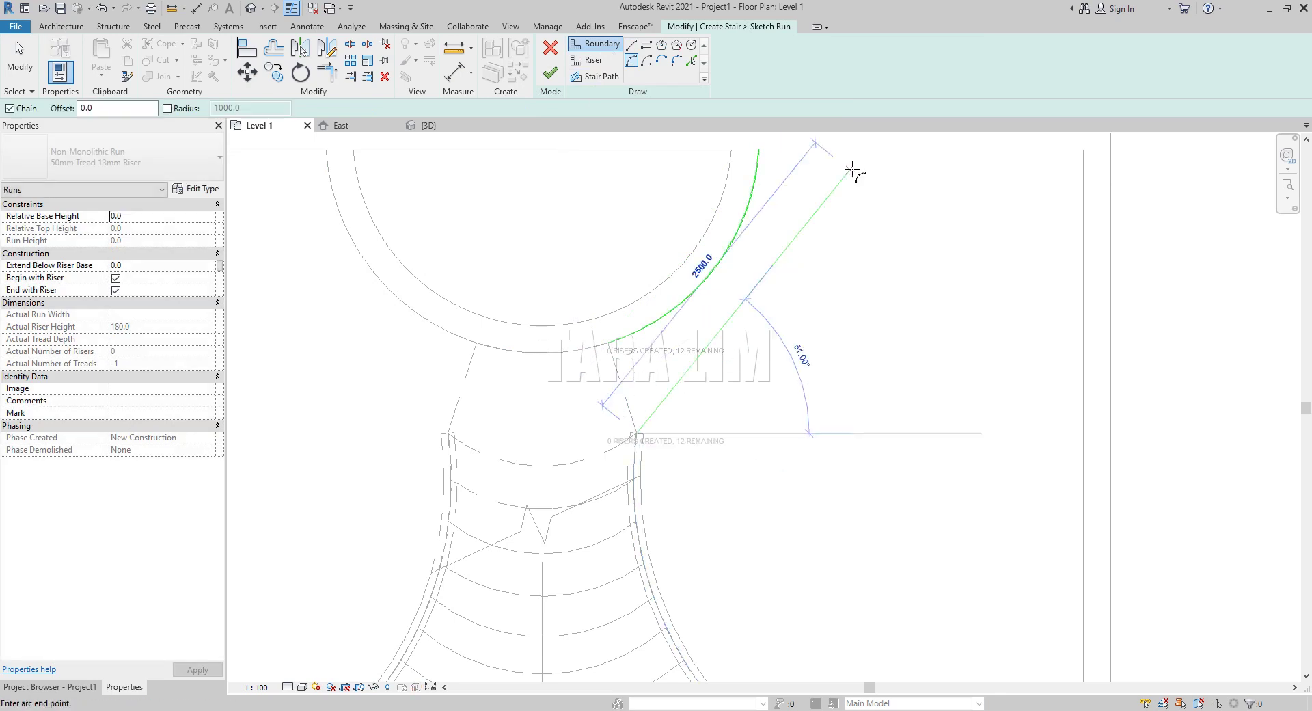
{"action": "left_click", "coordinate": [857, 150]}
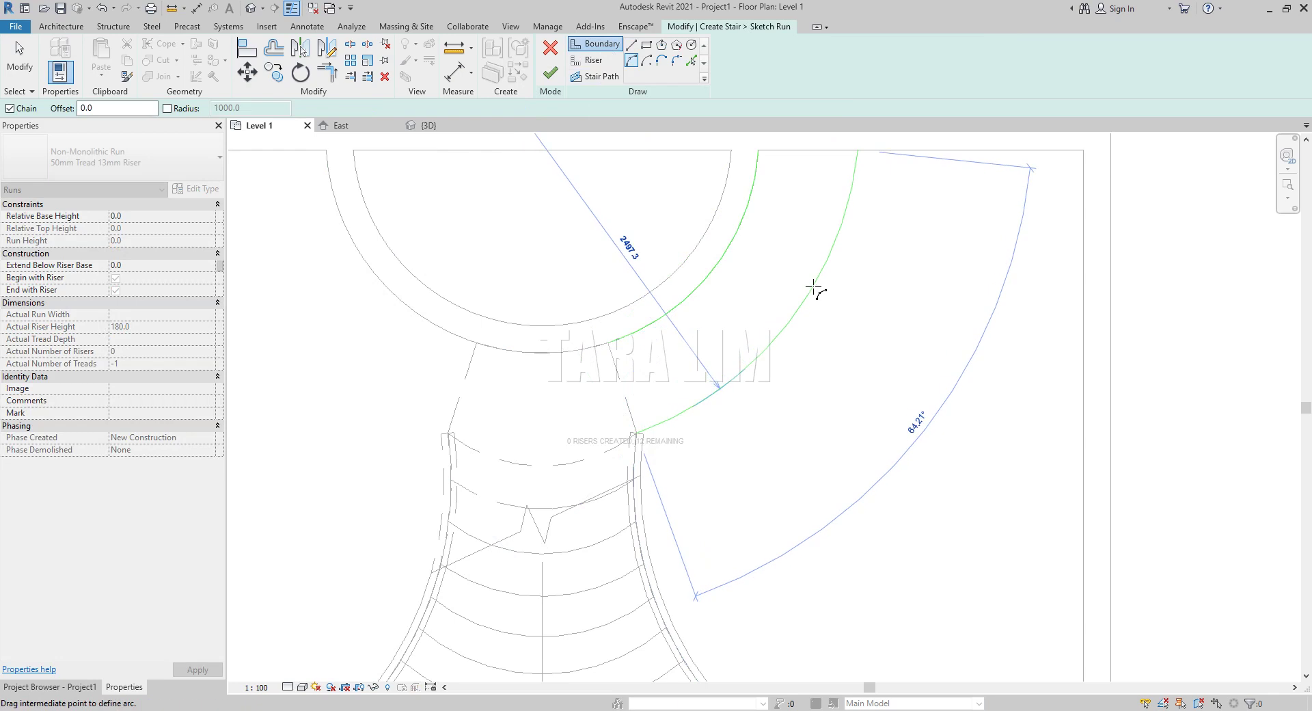
{"action": "left_click", "coordinate": [813, 288]}
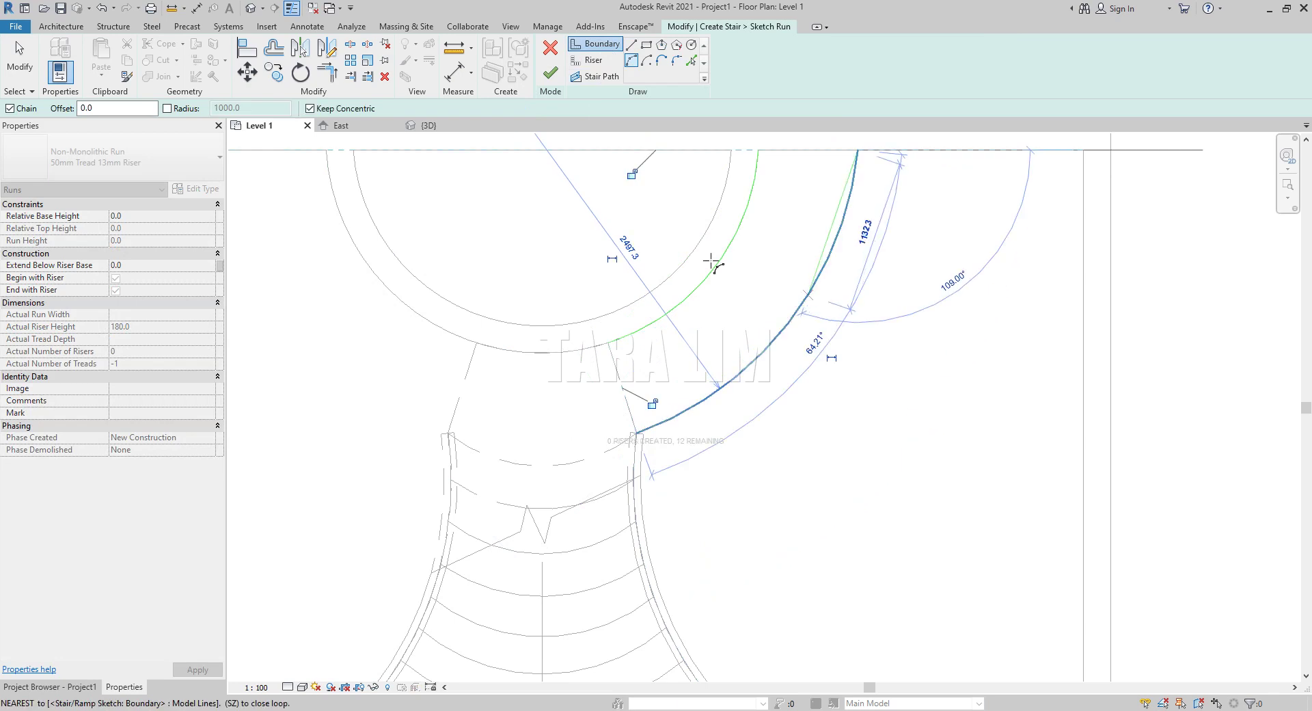
{"action": "key", "text": "Escape"}
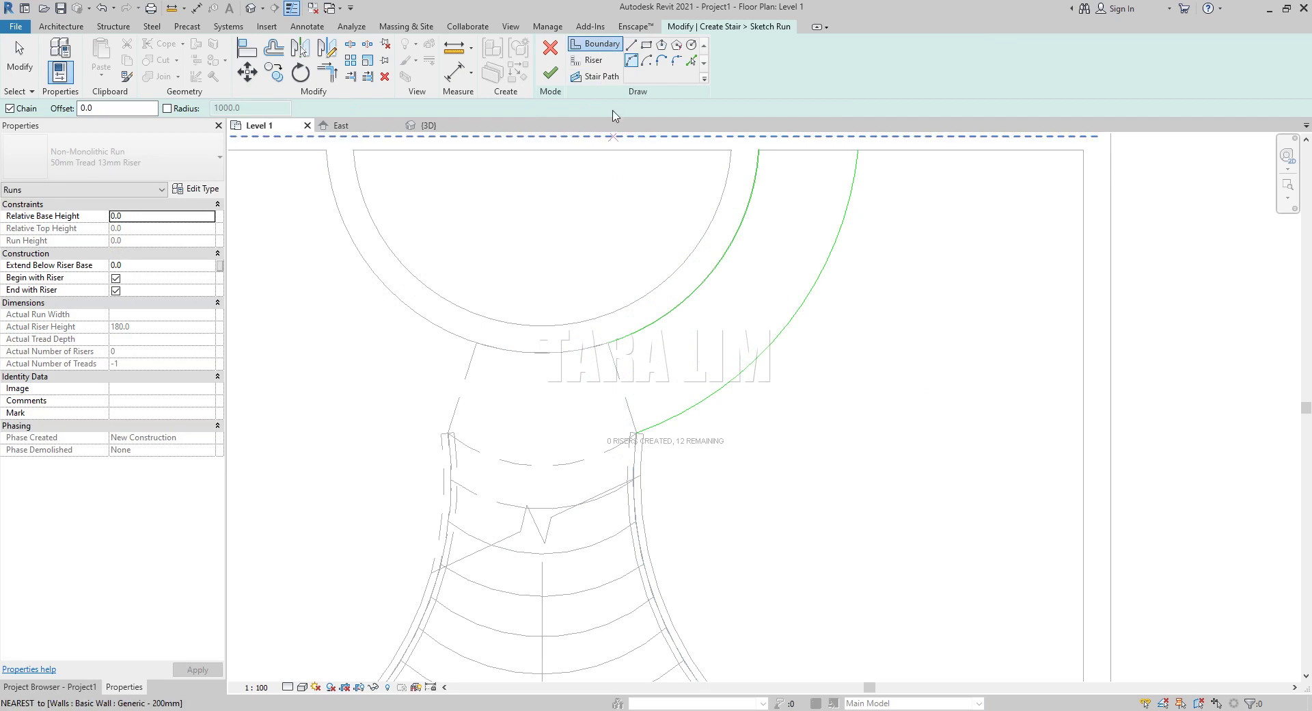
Step: Draw the first risers across the run between the inner and outer boundary arcs
{"action": "left_click", "coordinate": [592, 68]}
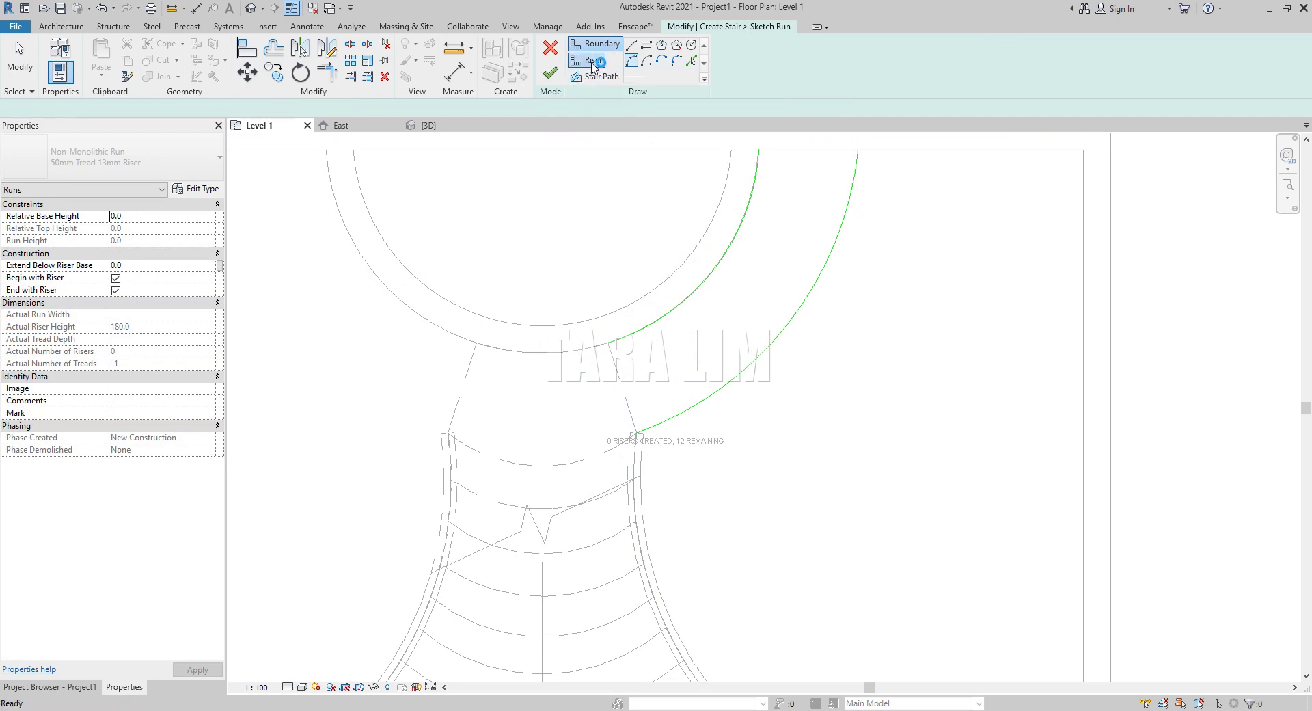
{"action": "left_click", "coordinate": [608, 342]}
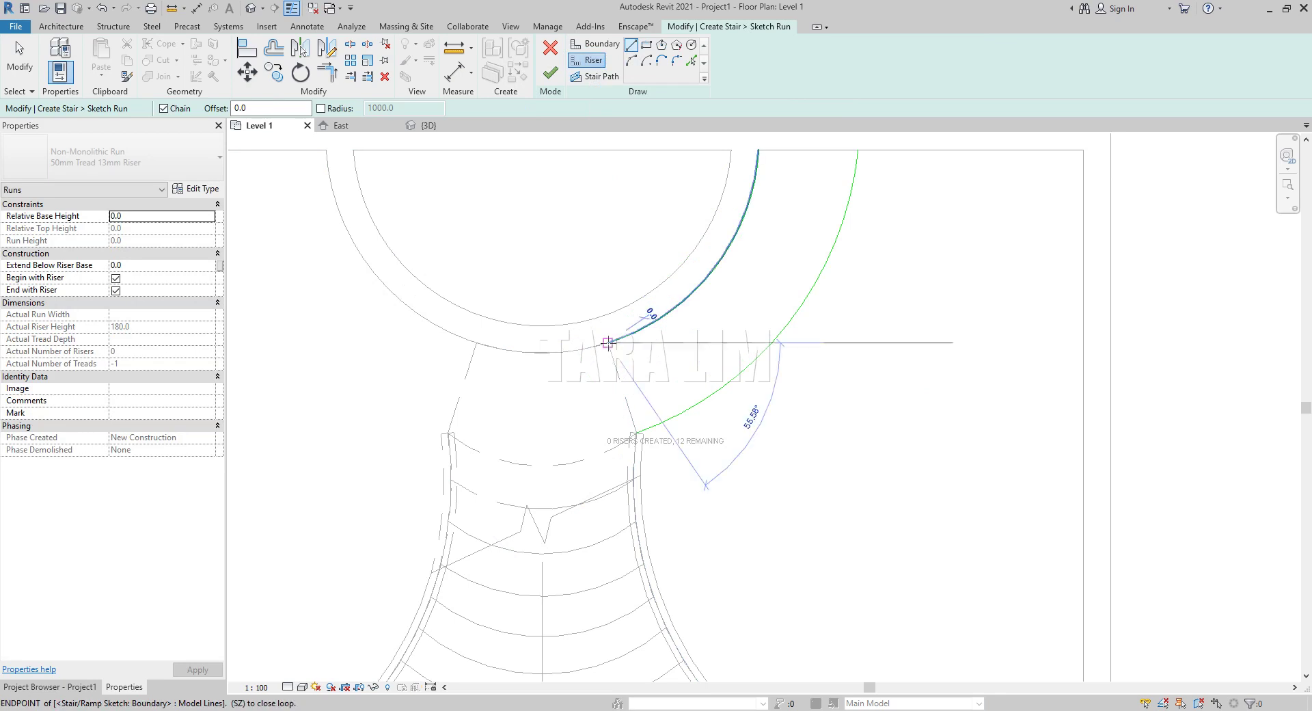
{"action": "left_click", "coordinate": [635, 432]}
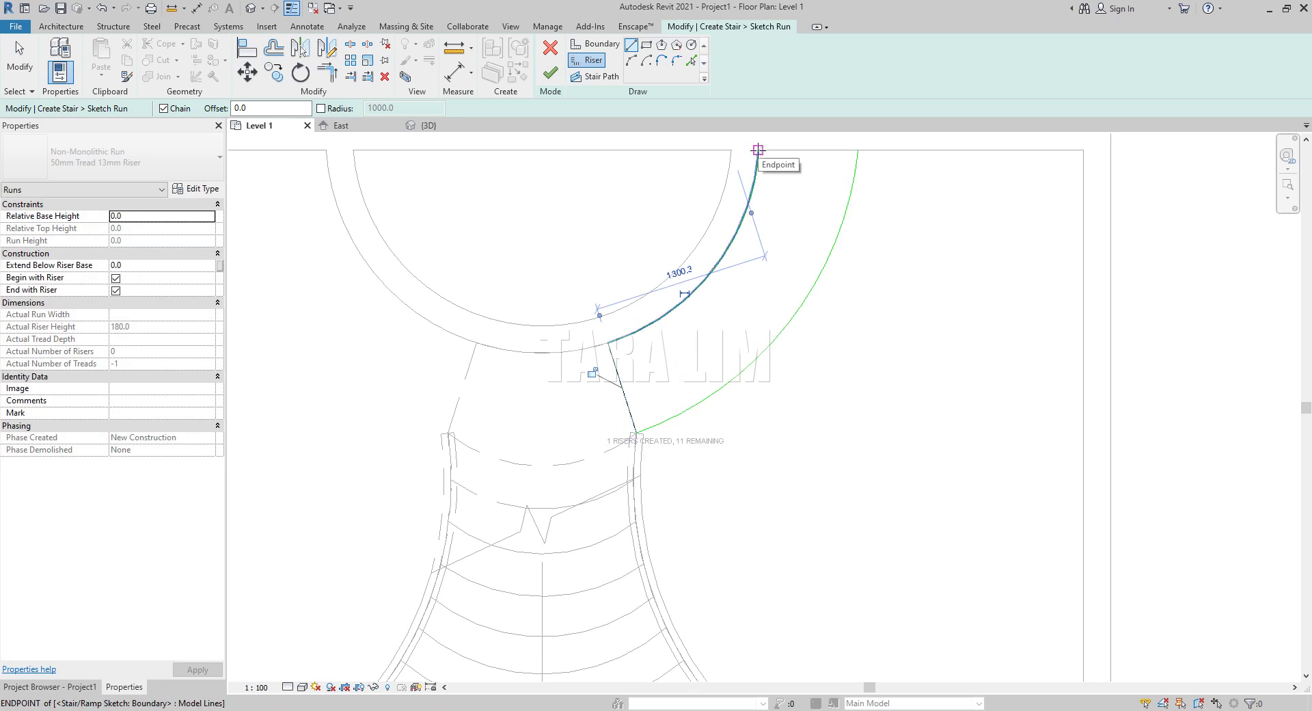
{"action": "left_click", "coordinate": [857, 150]}
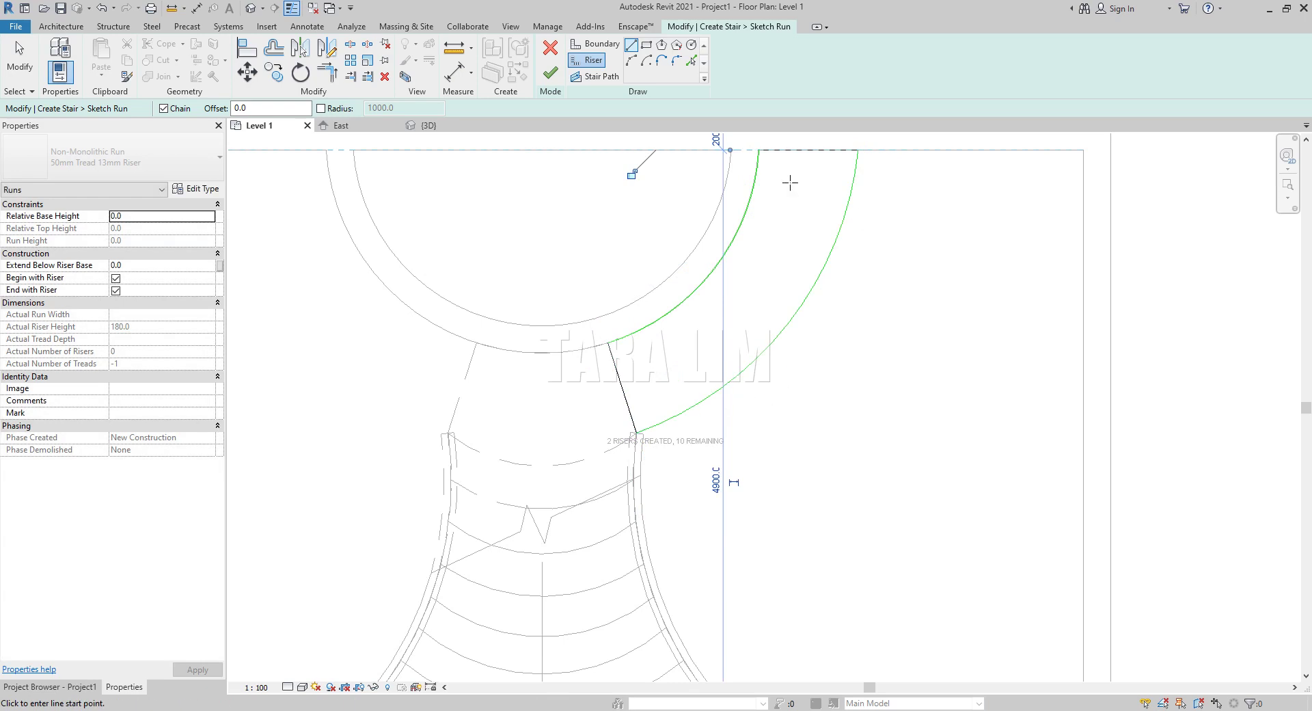
{"action": "scroll", "coordinate": [637, 340], "scroll_direction": "up", "scroll_amount": 1}
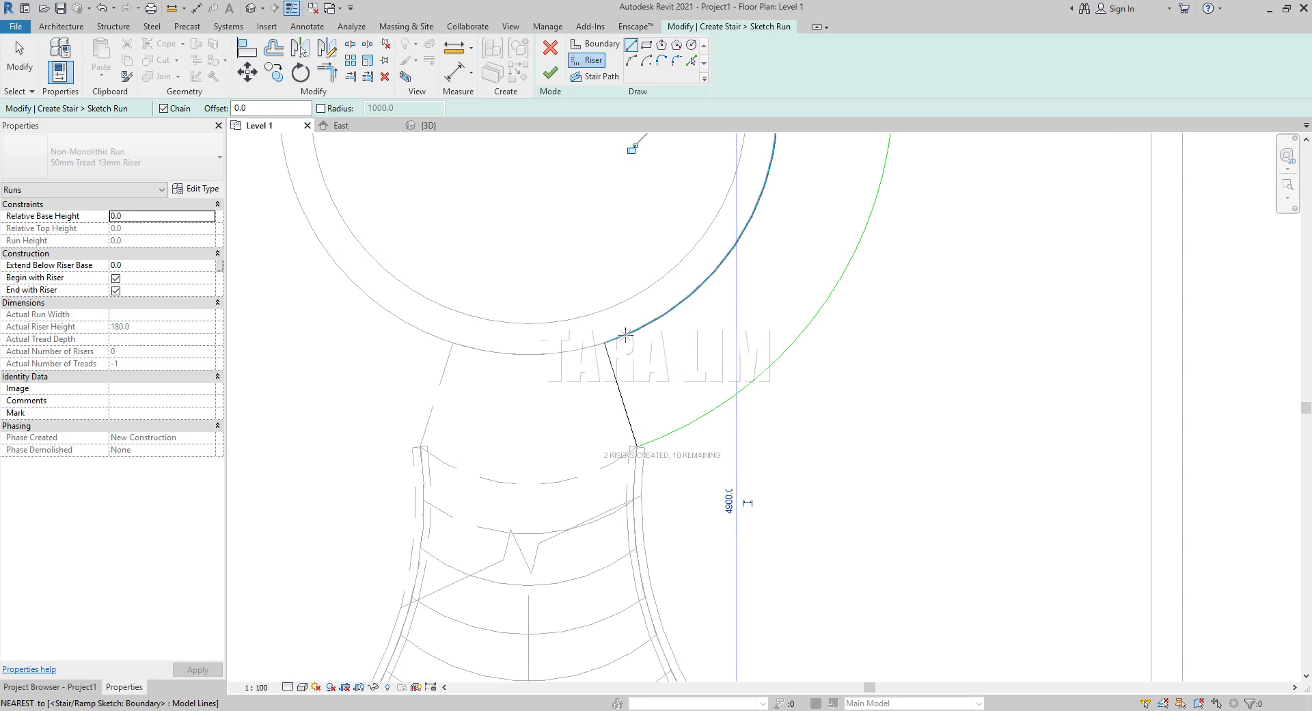
{"action": "left_click", "coordinate": [625, 338]}
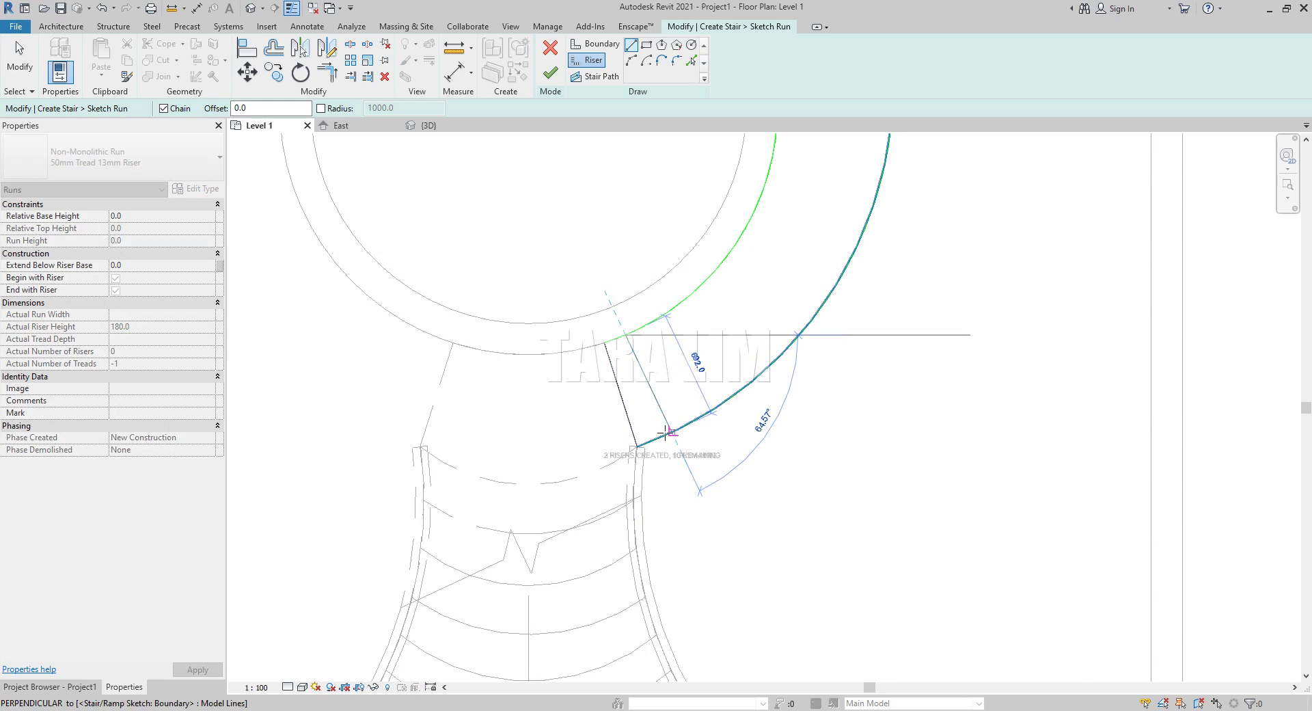
{"action": "left_click", "coordinate": [667, 432]}
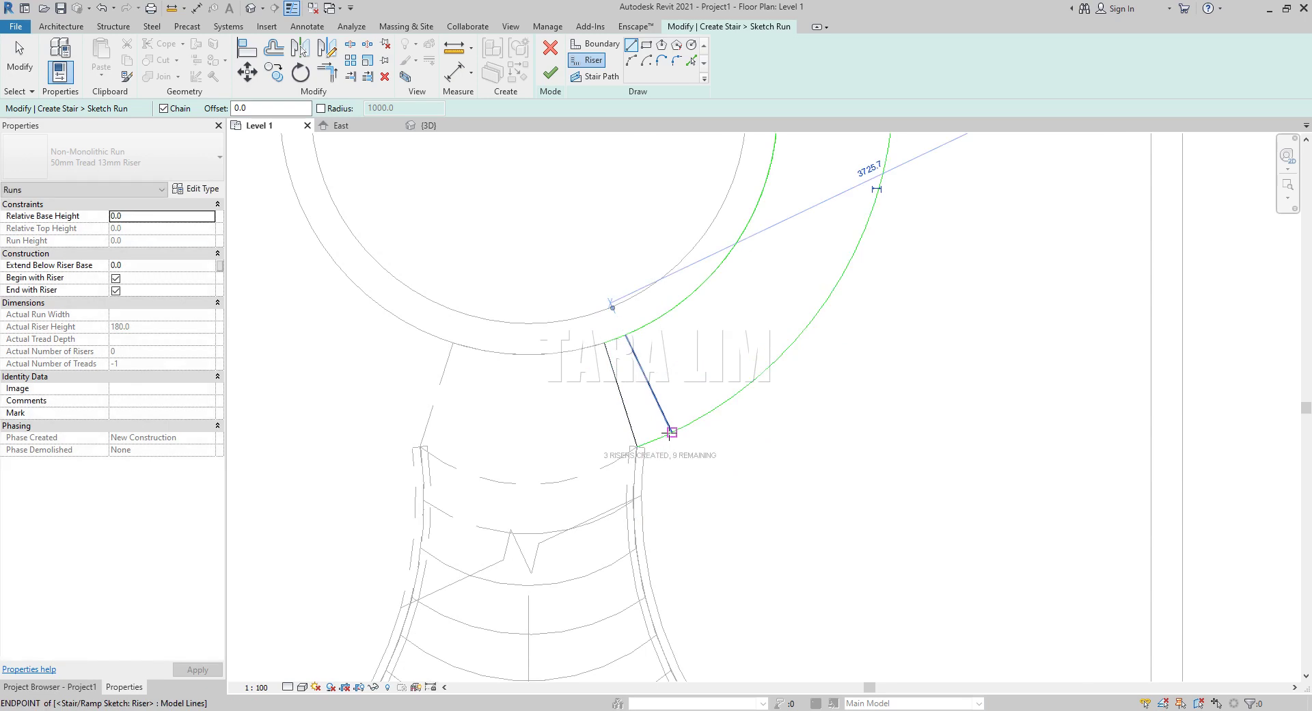
{"action": "left_click", "coordinate": [648, 323]}
{"action": "left_click", "coordinate": [701, 415]}
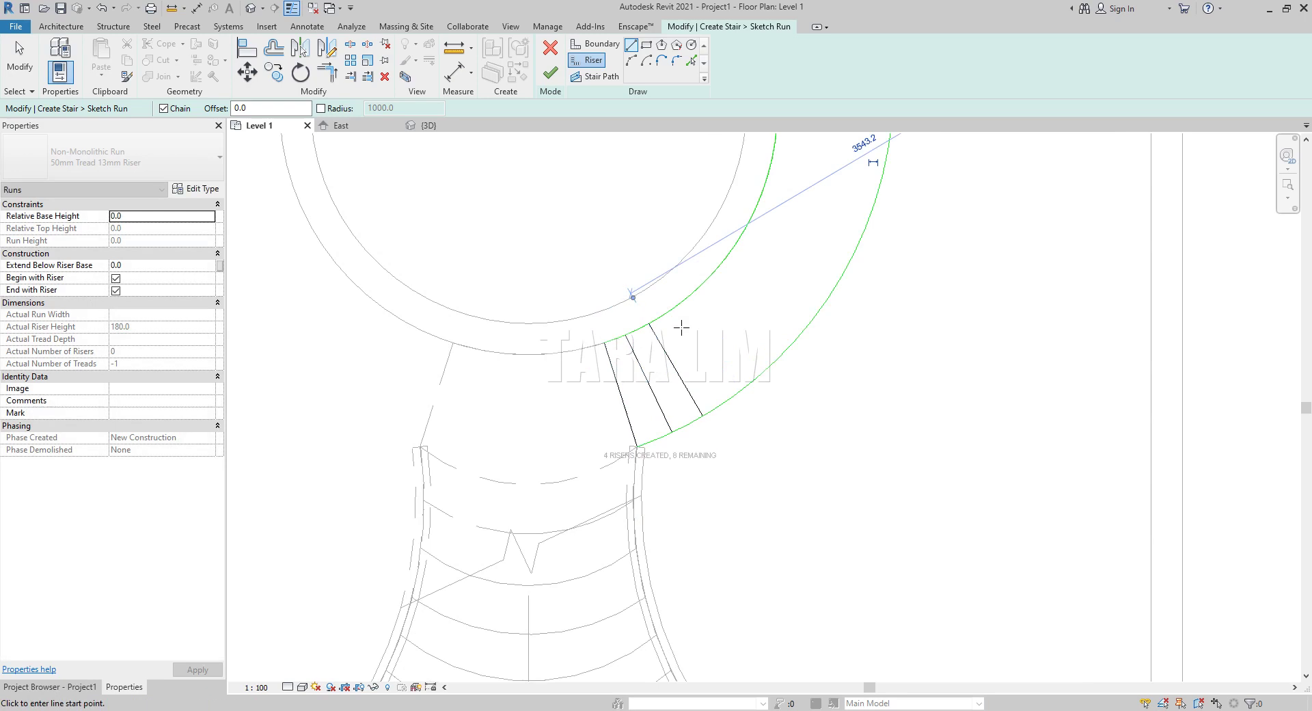
{"action": "left_click", "coordinate": [673, 305]}
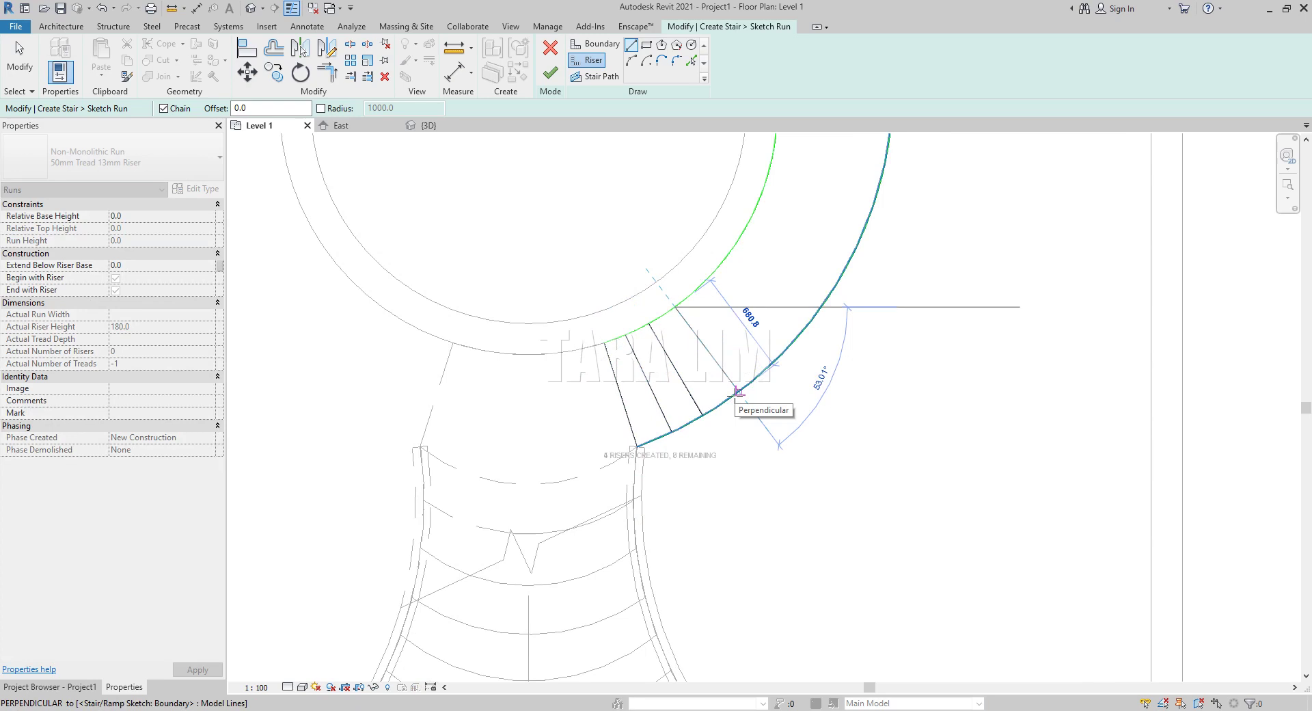
{"action": "key", "text": "Escape"}
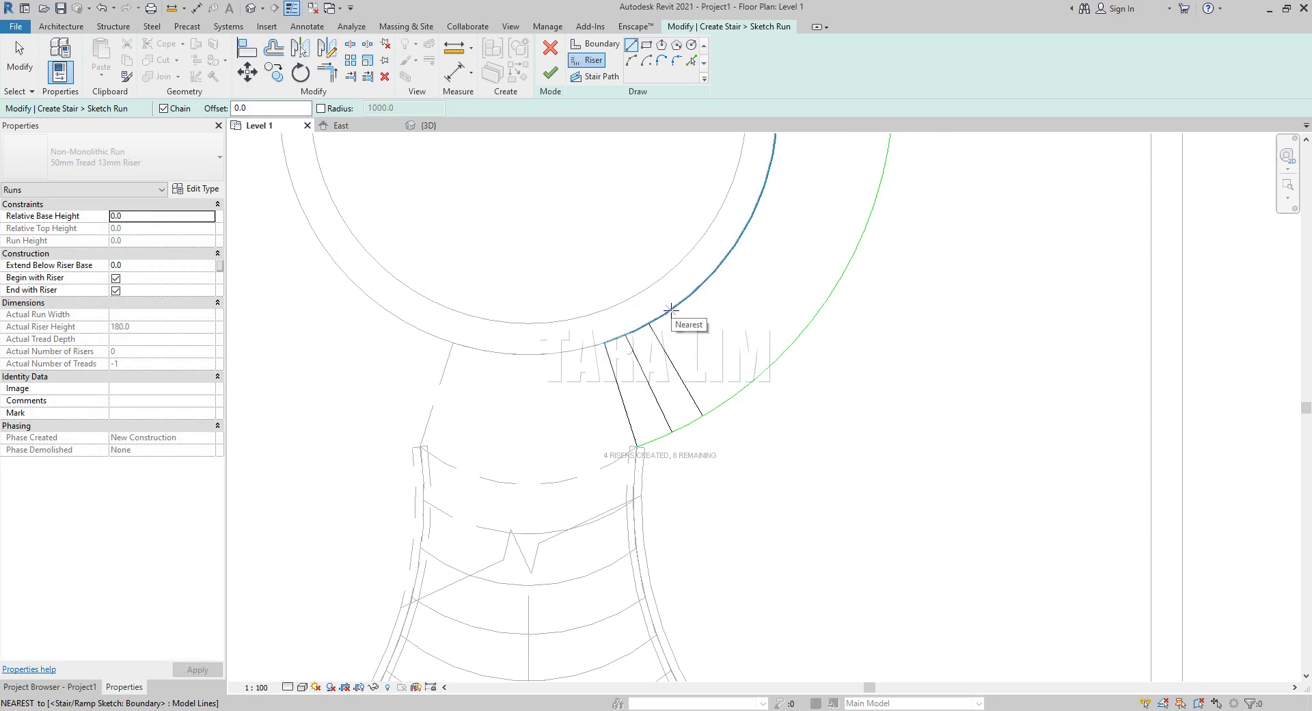
Step: Add further risers up the curved run until 8 are created with 4 remaining
{"action": "left_click", "coordinate": [670, 311]}
{"action": "left_click", "coordinate": [728, 396]}
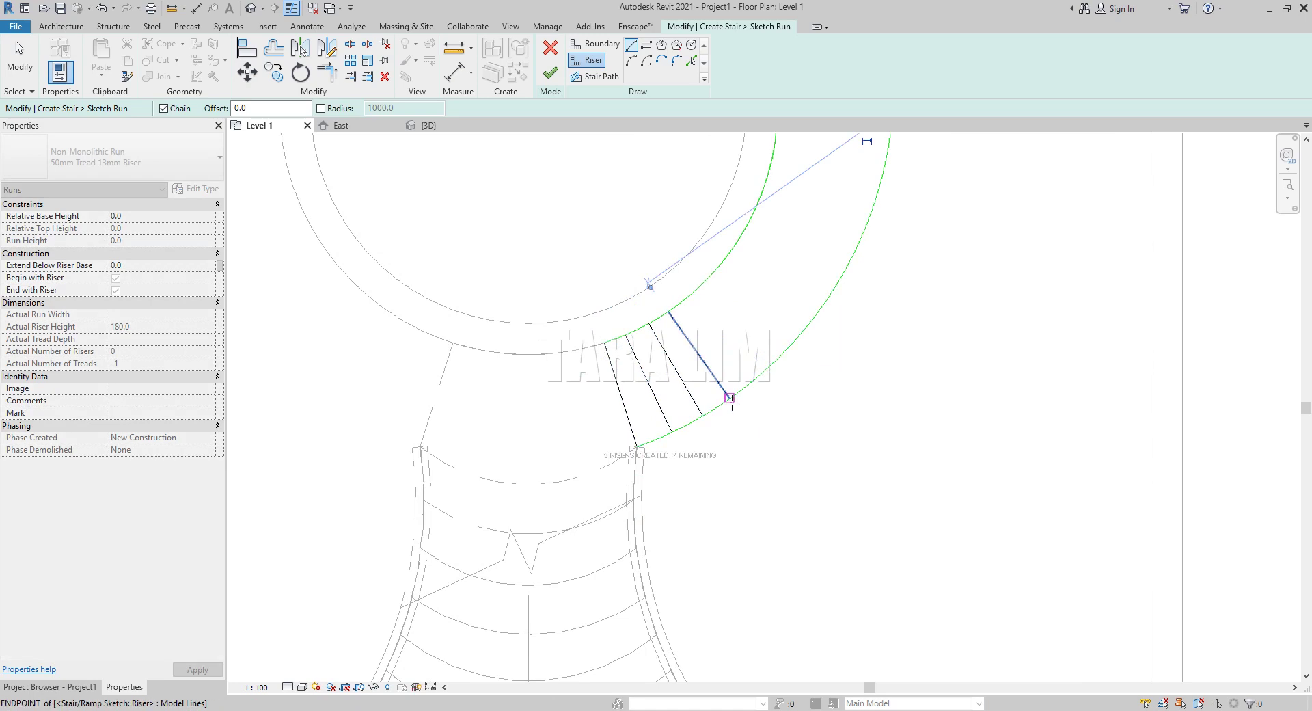
{"action": "key", "text": "Escape"}
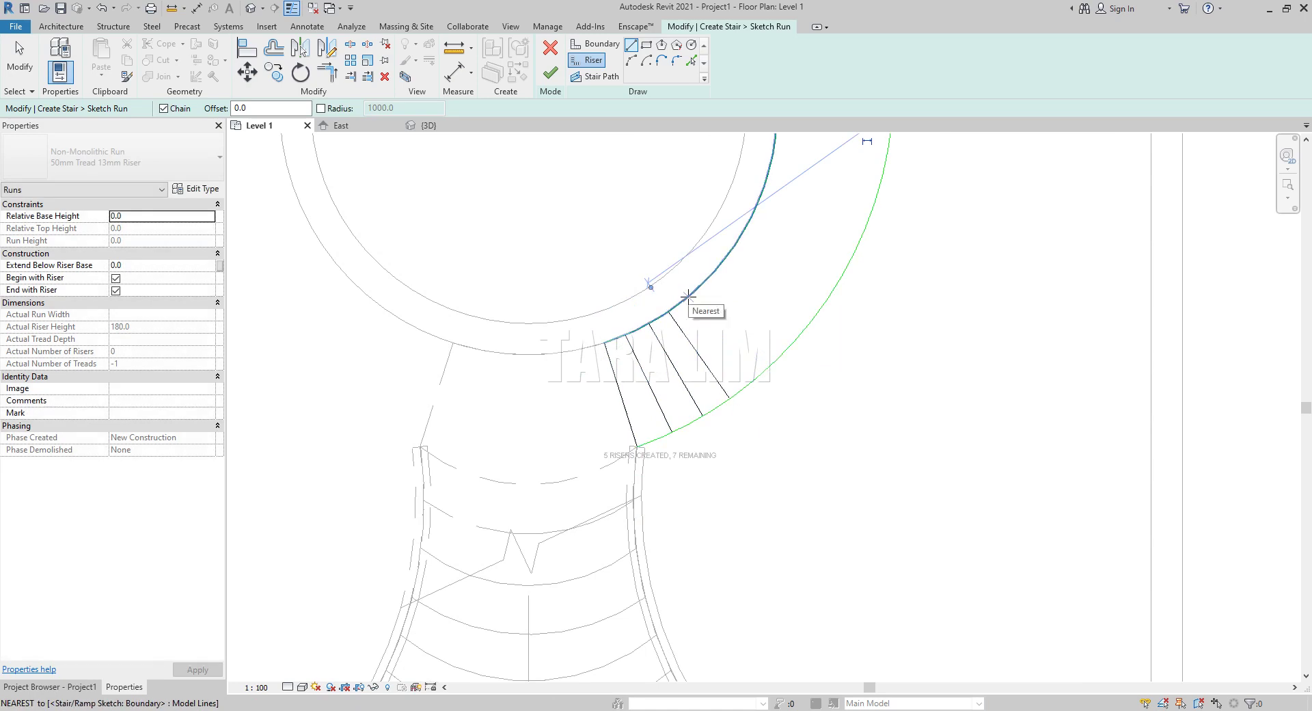
{"action": "left_click", "coordinate": [688, 296]}
{"action": "left_click", "coordinate": [755, 376]}
{"action": "key", "text": "Escape"}
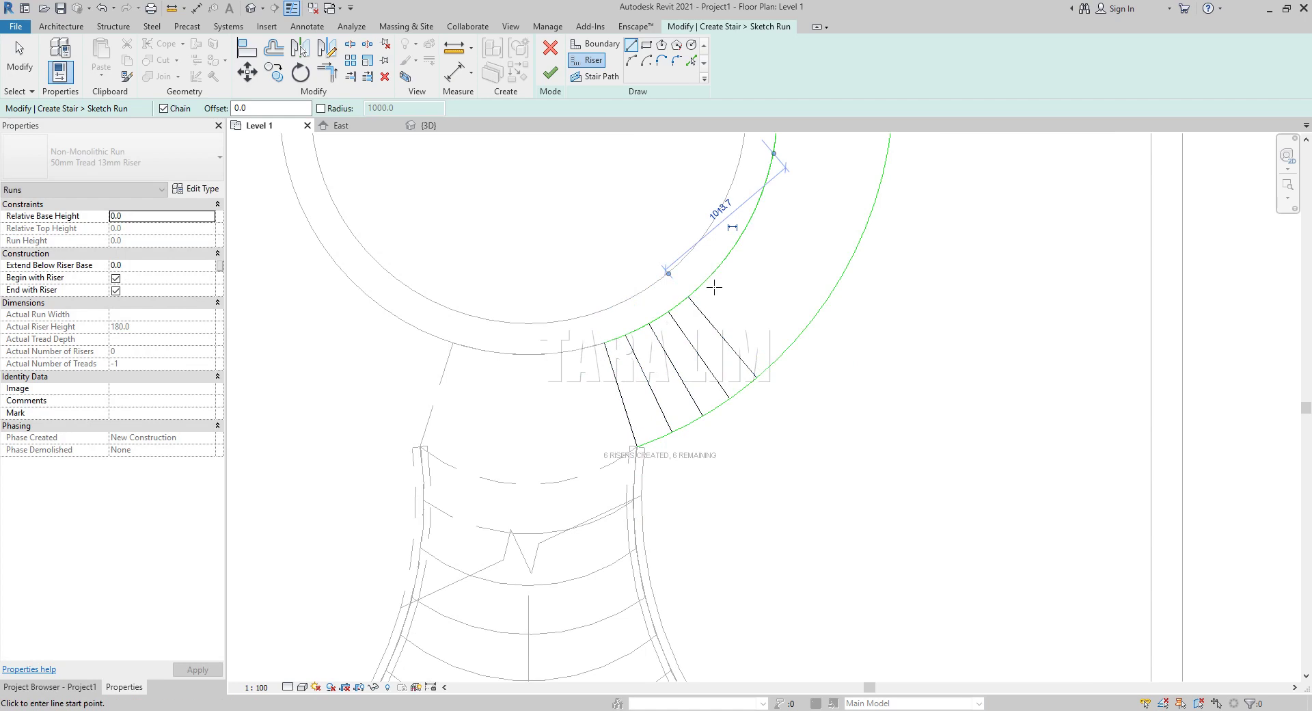
{"action": "left_click", "coordinate": [706, 279]}
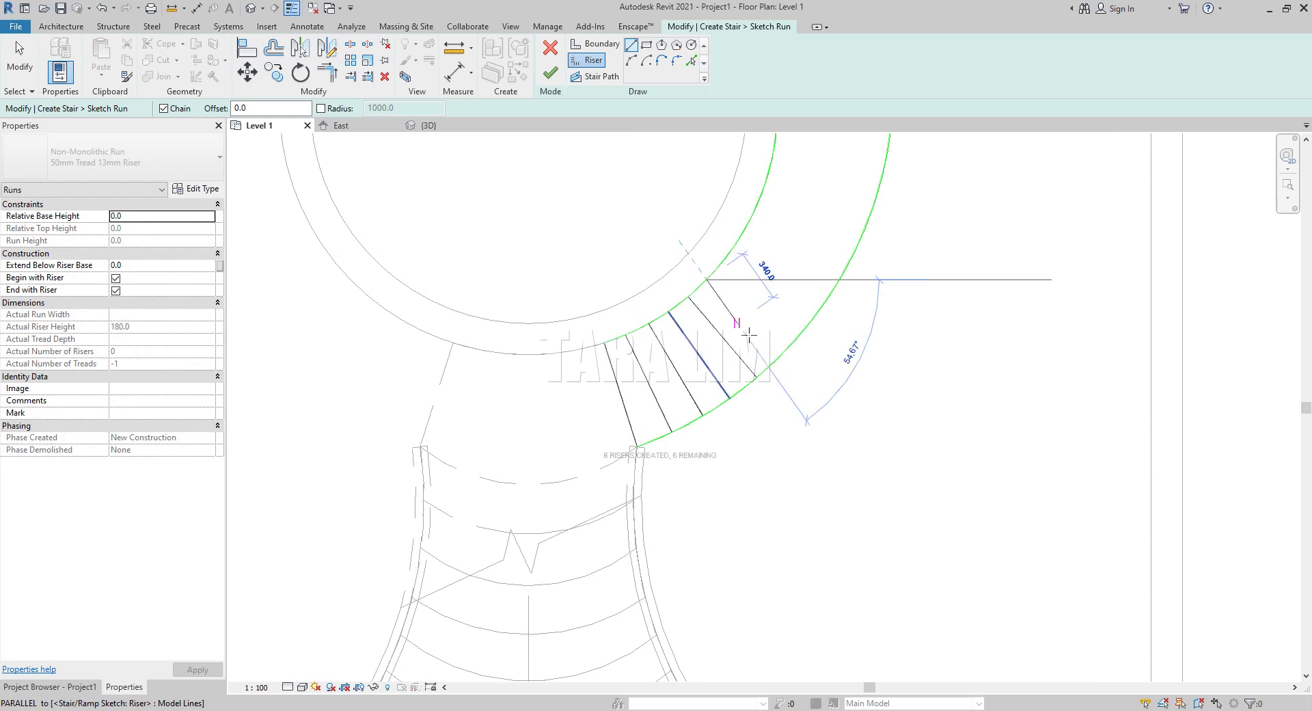
{"action": "left_click", "coordinate": [781, 352]}
{"action": "key", "text": "Escape"}
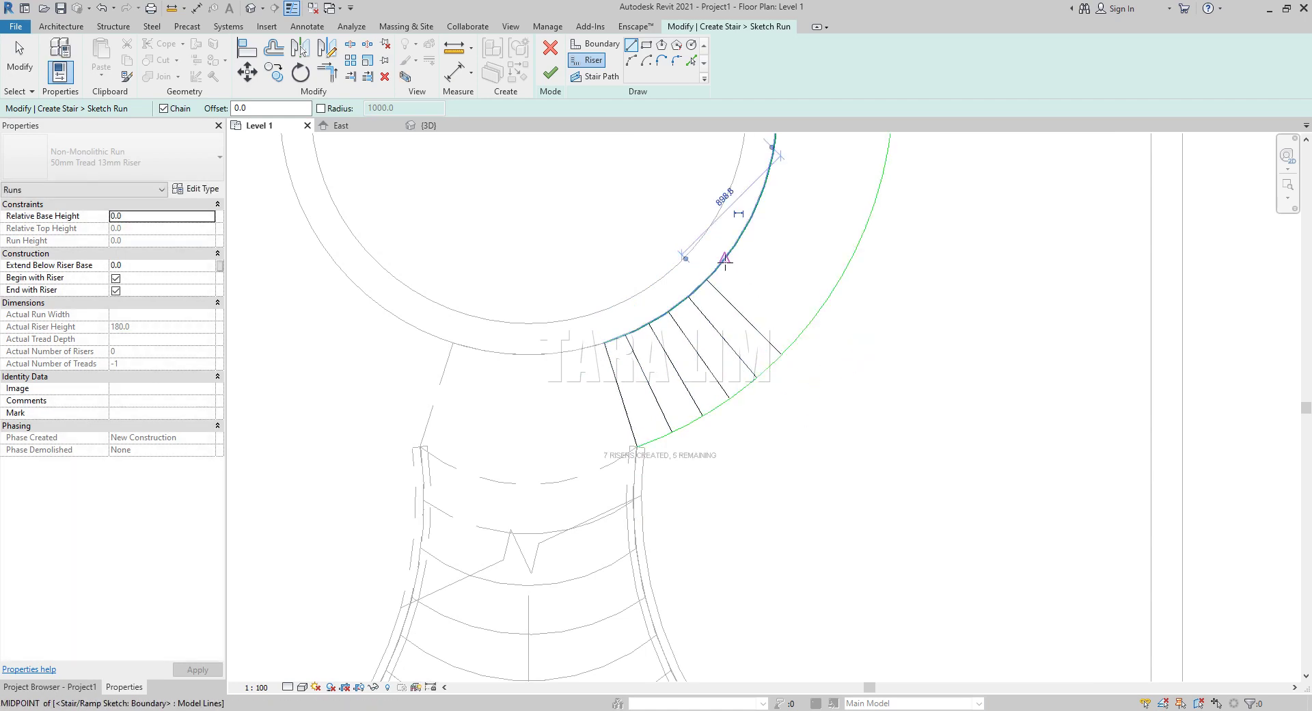
{"action": "left_click", "coordinate": [724, 259]}
{"action": "left_click", "coordinate": [796, 332]}
{"action": "key", "text": "Escape"}
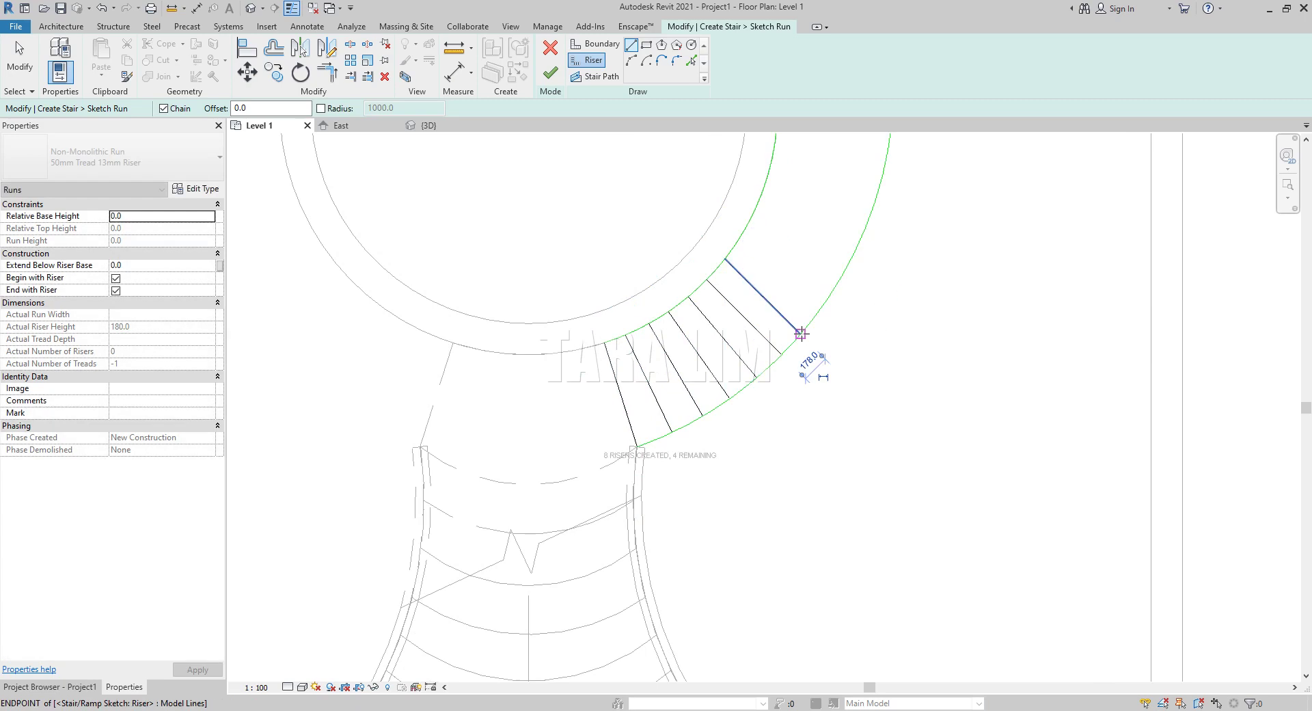
Step: Draw risers nine through thirteen from the inner to the outer arc, reaching the run's top
{"action": "scroll", "coordinate": [841, 454], "scroll_direction": "down", "scroll_amount": 2}
{"action": "scroll", "coordinate": [894, 358], "scroll_direction": "up", "scroll_amount": 2}
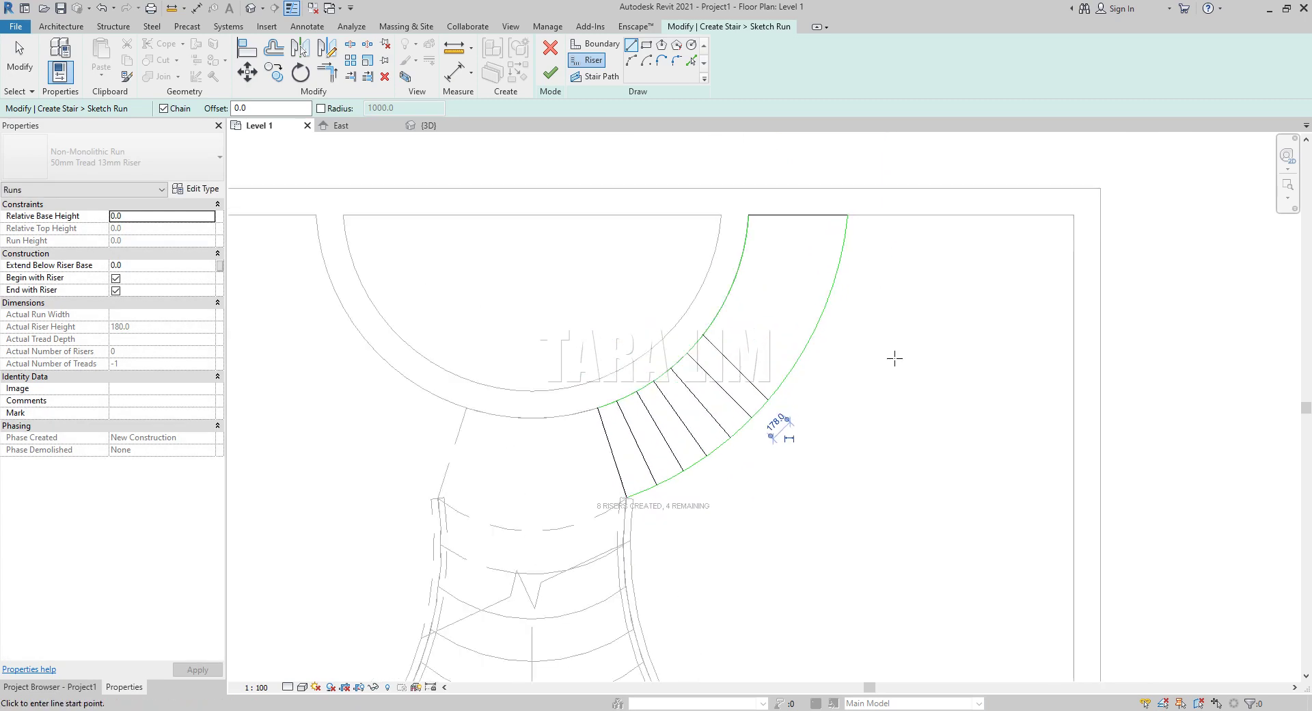
{"action": "scroll", "coordinate": [895, 358], "scroll_direction": "up", "scroll_amount": 1}
{"action": "left_click", "coordinate": [654, 310]}
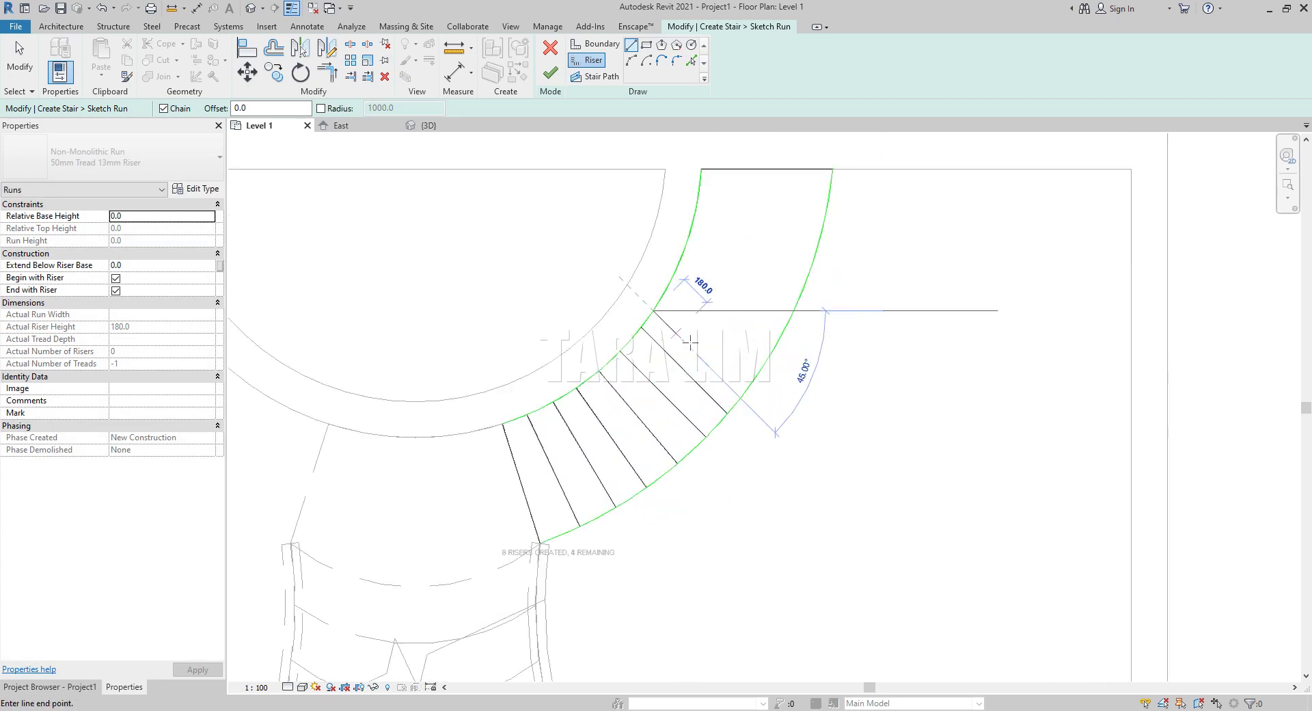
{"action": "left_click", "coordinate": [751, 379]}
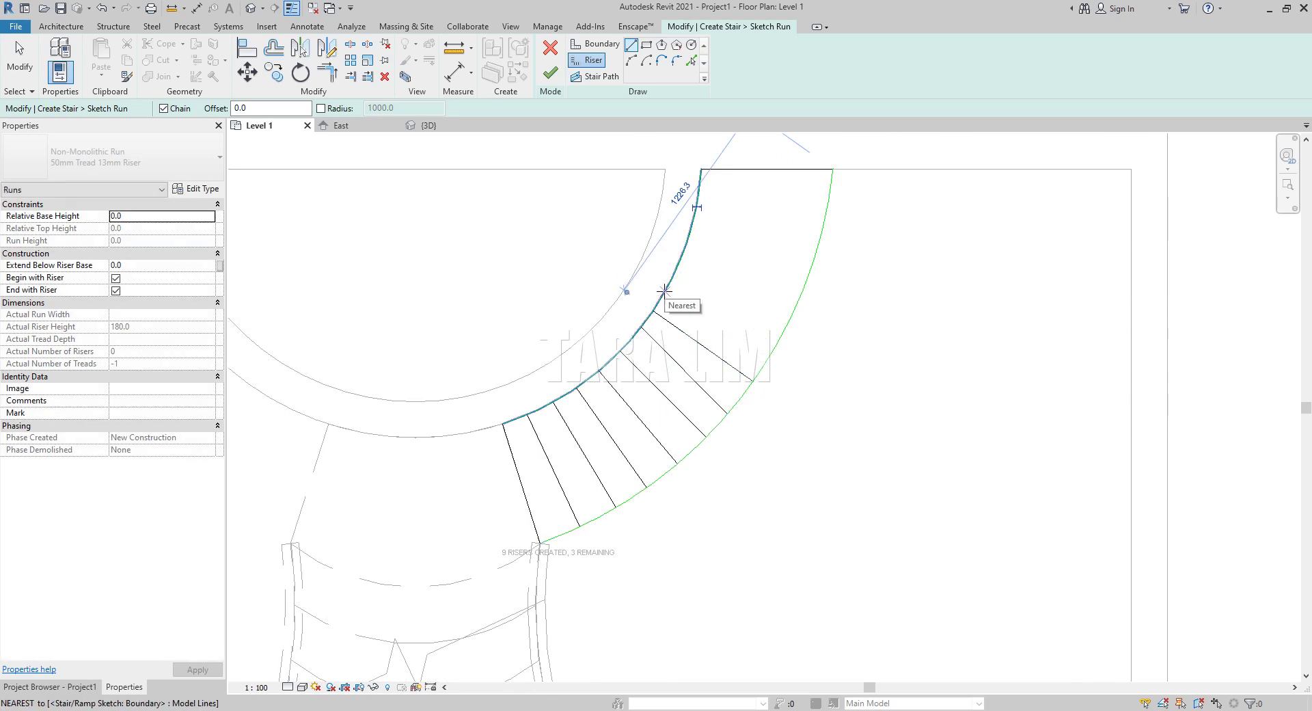
{"action": "left_click", "coordinate": [664, 291]}
{"action": "left_click", "coordinate": [765, 347]}
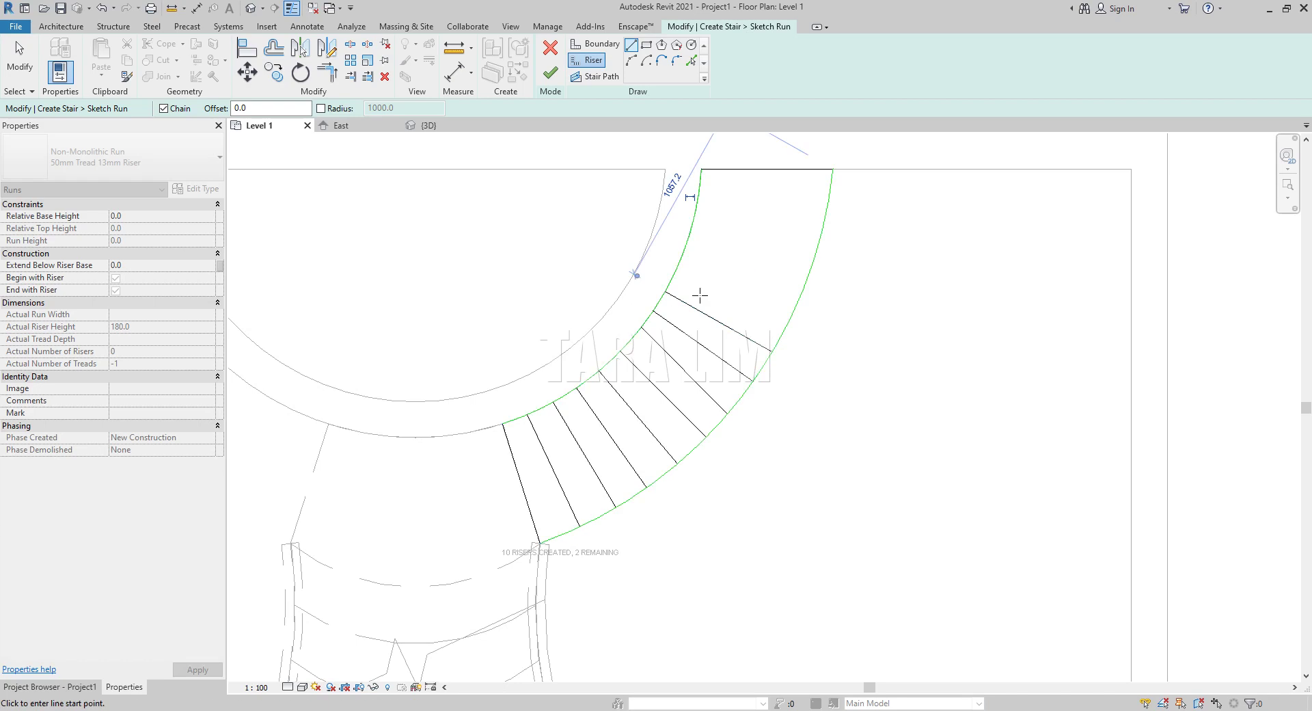
{"action": "left_click", "coordinate": [676, 266]}
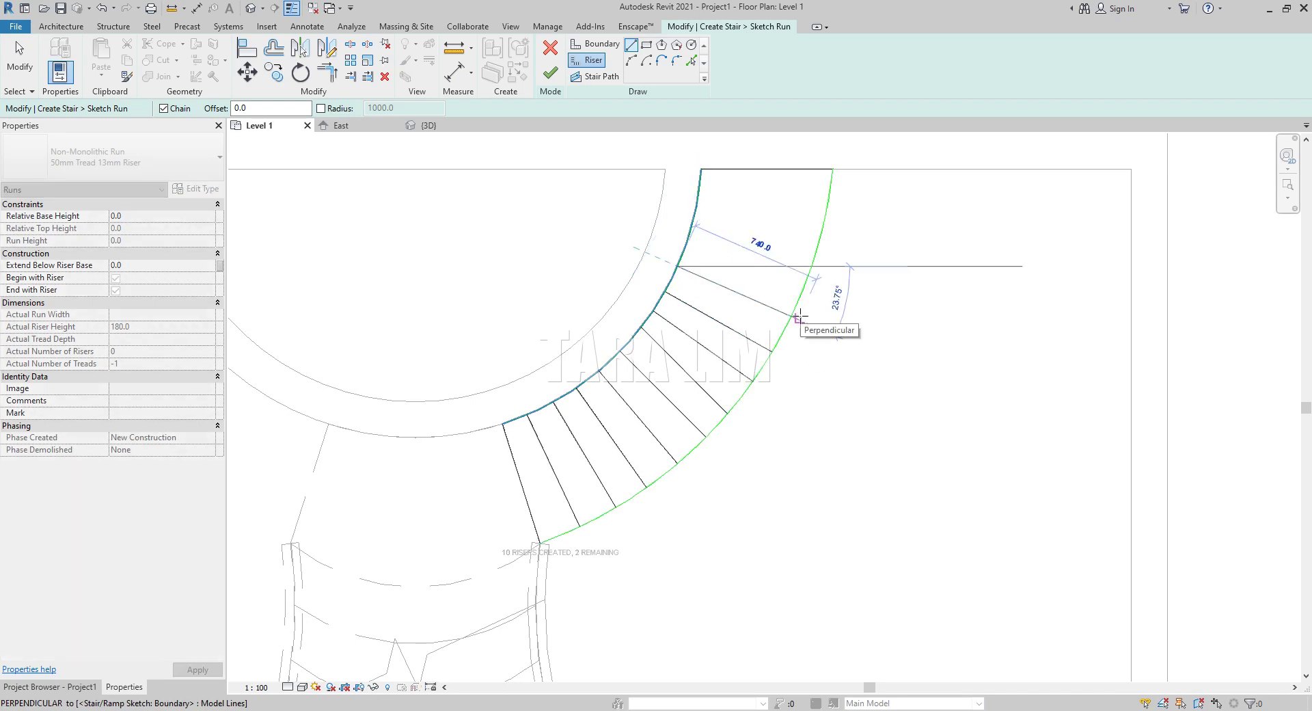
{"action": "left_click", "coordinate": [791, 316]}
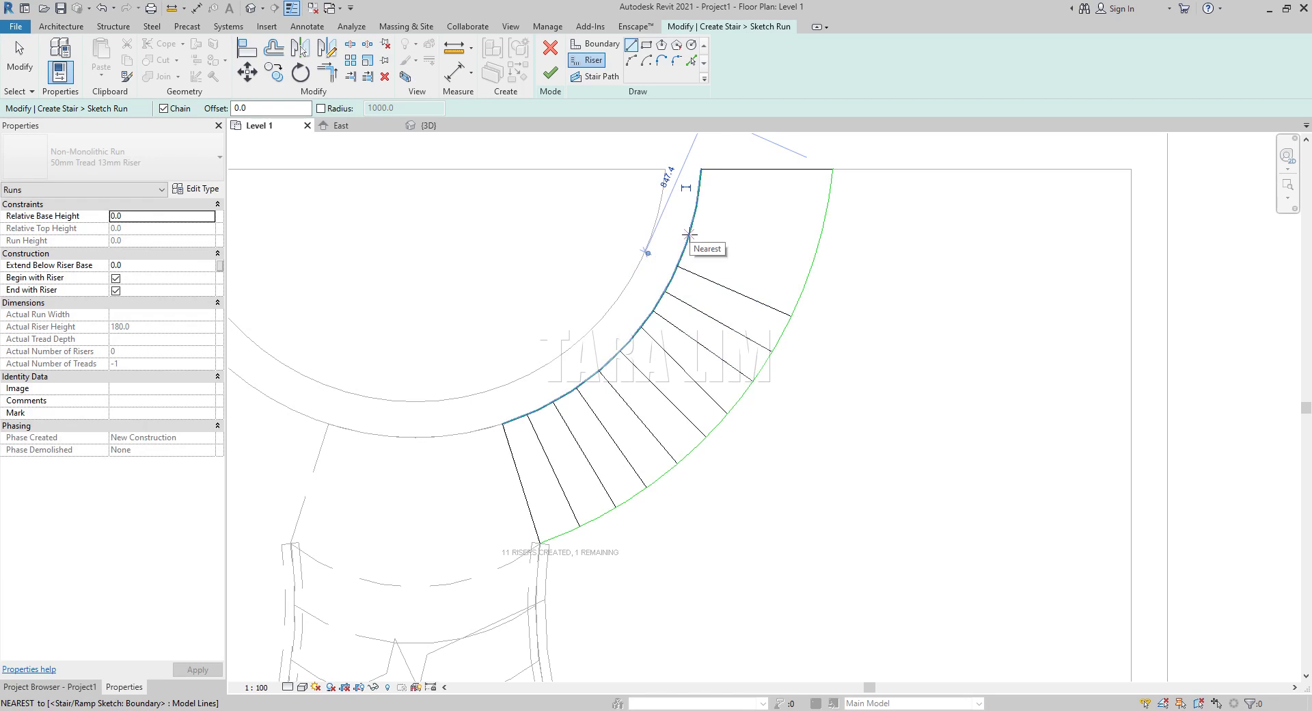
{"action": "left_click", "coordinate": [689, 234]}
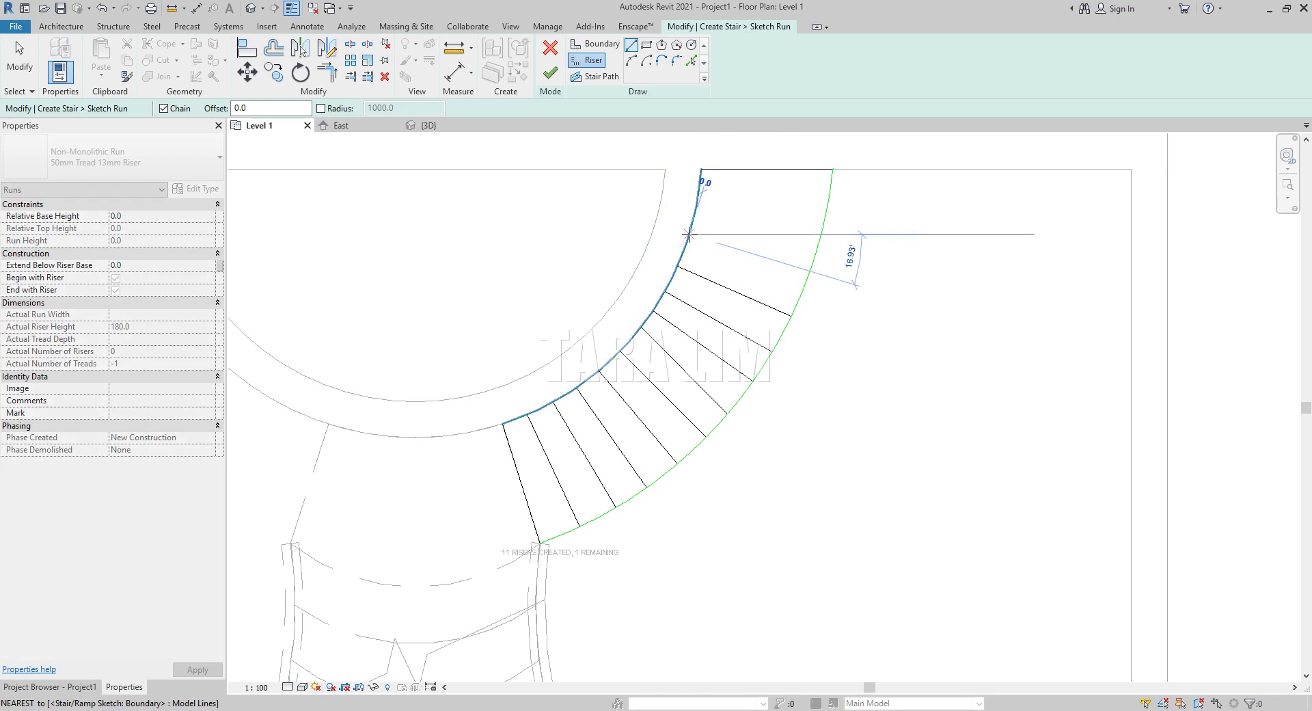
{"action": "left_click", "coordinate": [809, 271]}
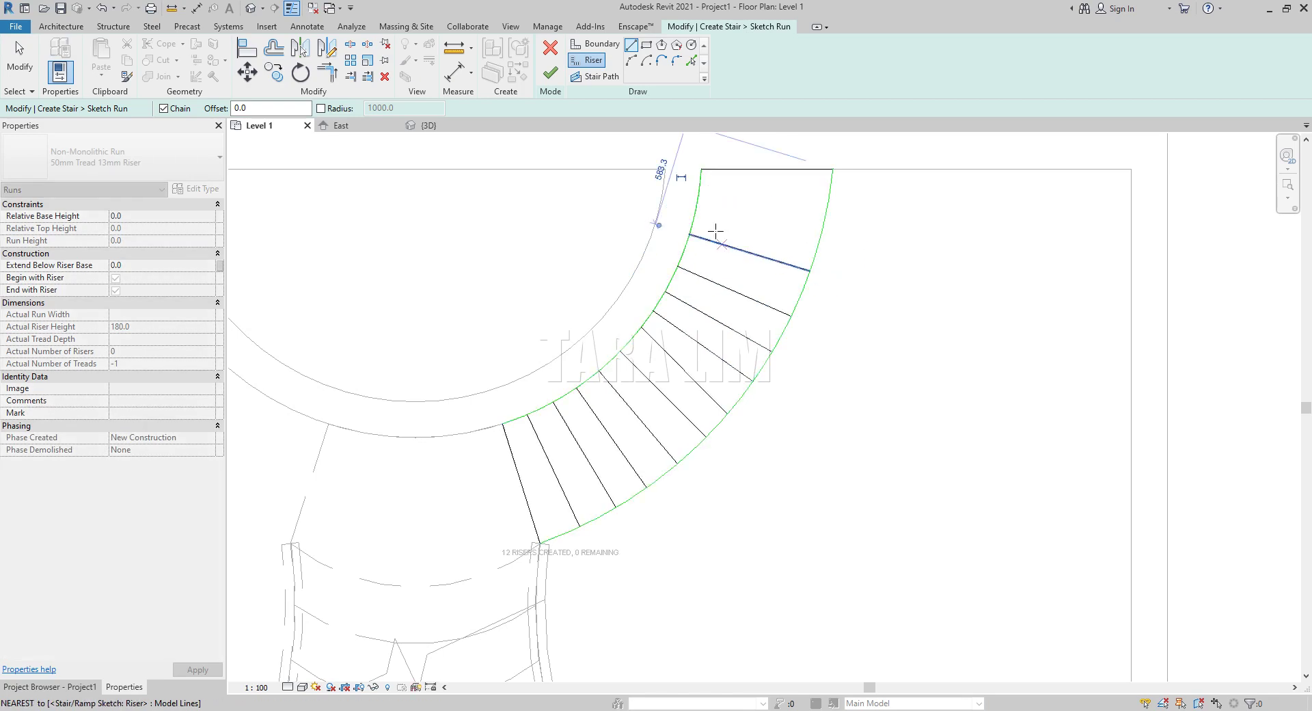
{"action": "left_click", "coordinate": [697, 204]}
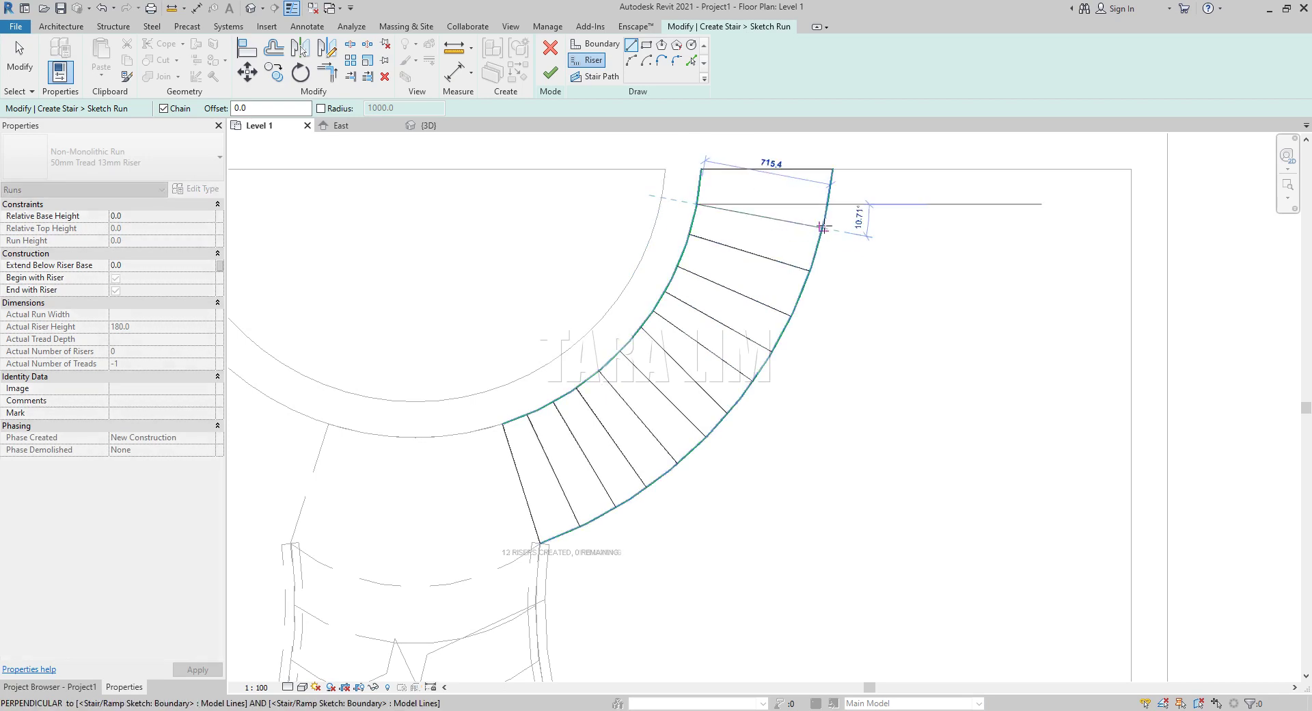
{"action": "left_click", "coordinate": [823, 227]}
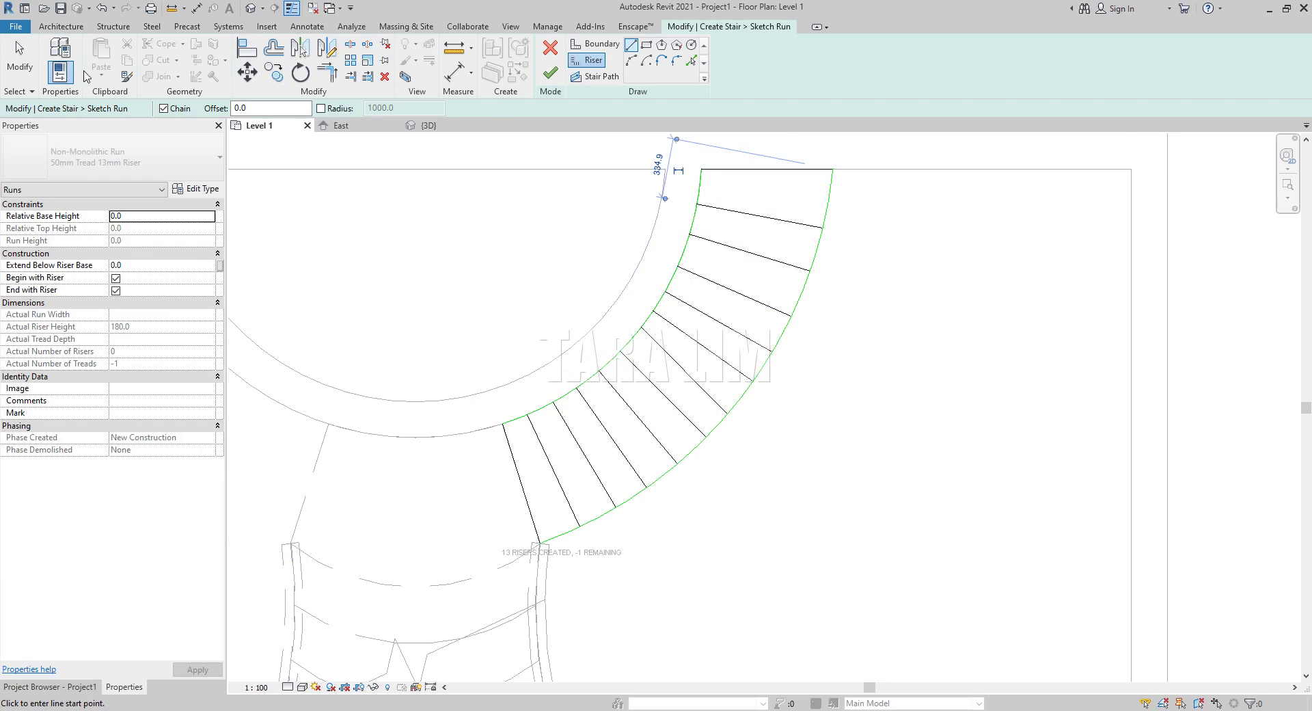
{"action": "left_click", "coordinate": [19, 62]}
Step: Slide the ends of the top riser and several lower risers along the boundary arcs
{"action": "left_click", "coordinate": [824, 231]}
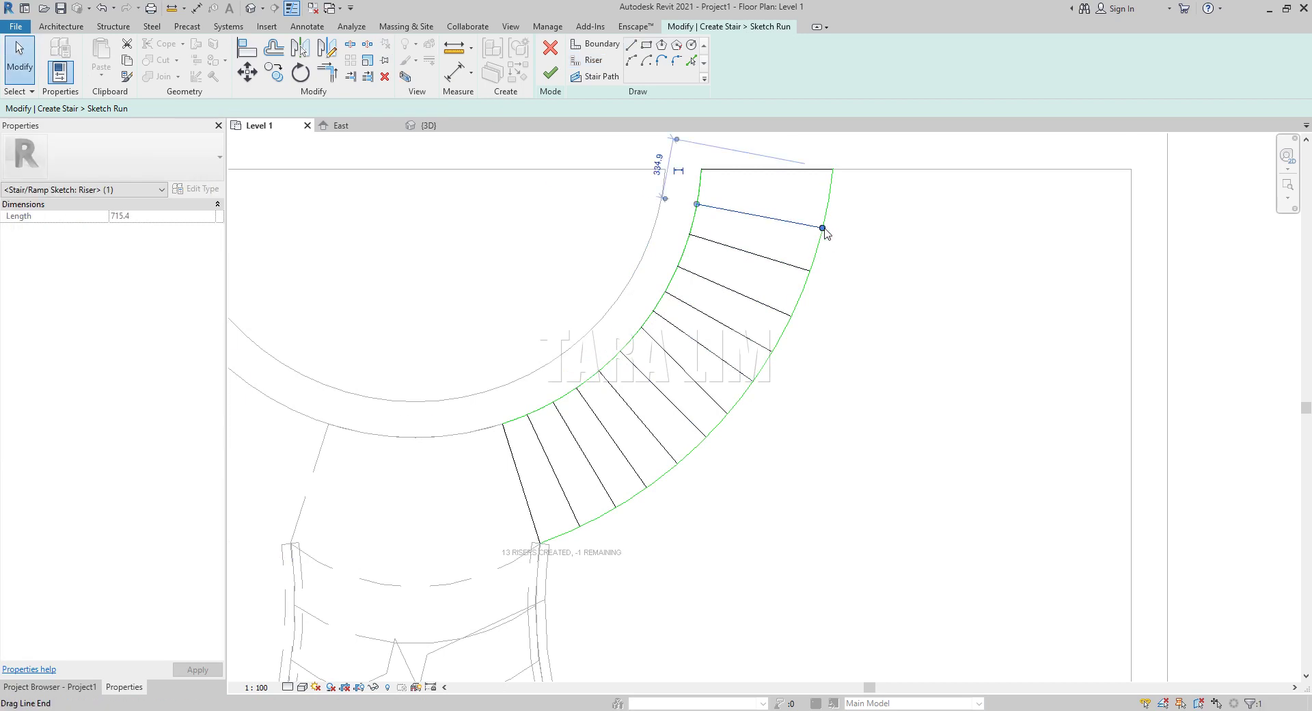
{"action": "left_click_drag", "start_coordinate": [824, 232], "coordinate": [824, 219]}
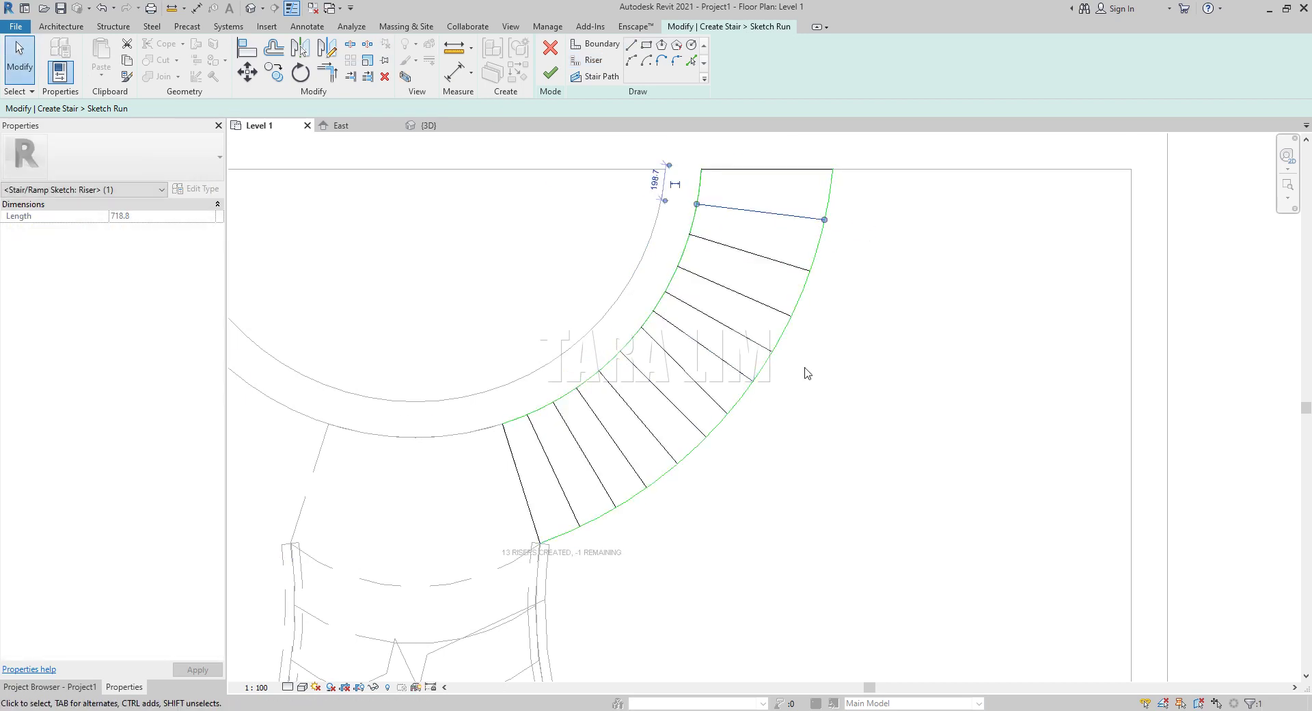
{"action": "left_click", "coordinate": [807, 269]}
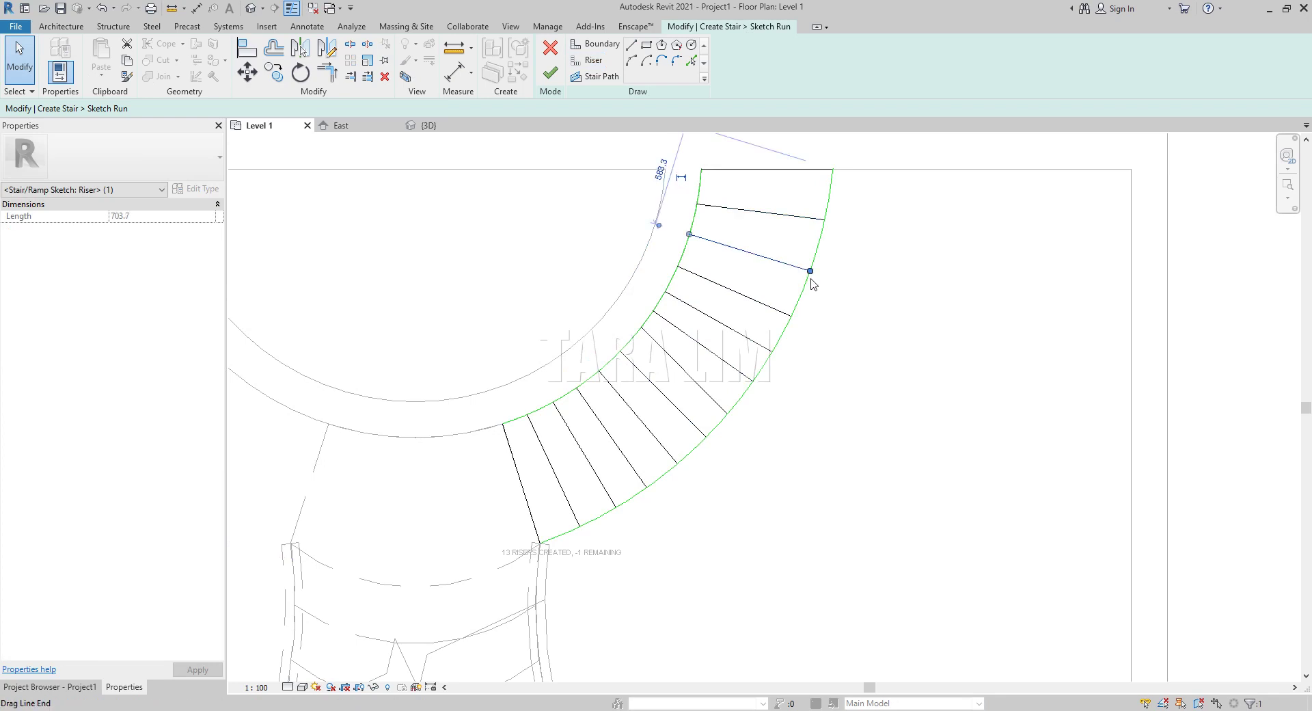
{"action": "left_click_drag", "start_coordinate": [810, 272], "coordinate": [810, 271]}
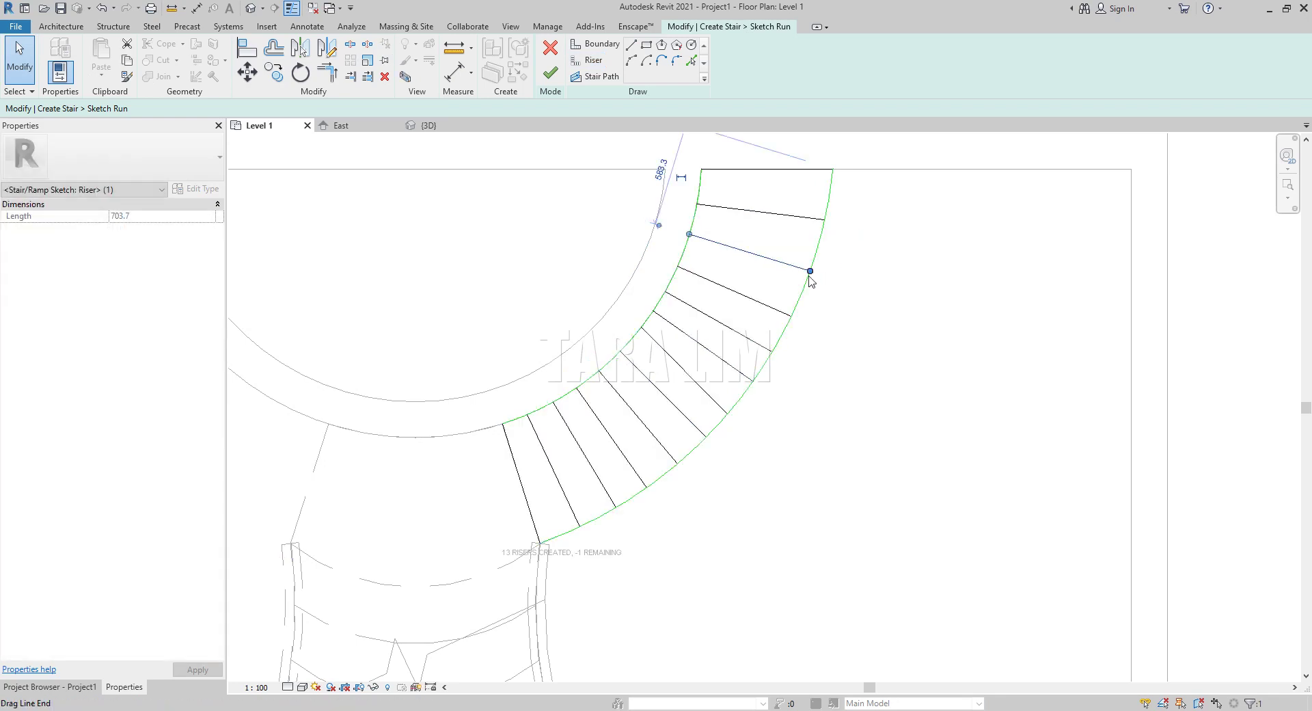
{"action": "left_click", "coordinate": [726, 413]}
{"action": "left_click_drag", "start_coordinate": [727, 414], "coordinate": [736, 403]}
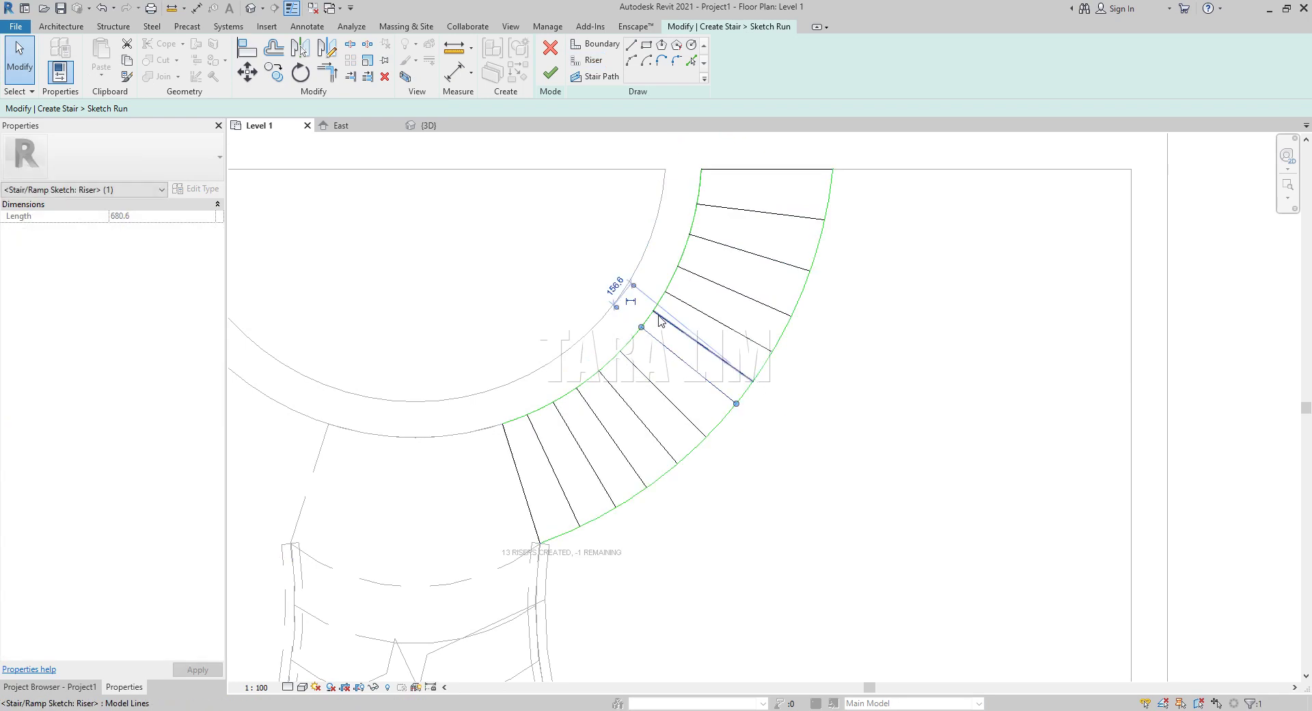
{"action": "left_click", "coordinate": [660, 318]}
{"action": "left_click_drag", "start_coordinate": [655, 312], "coordinate": [655, 309]}
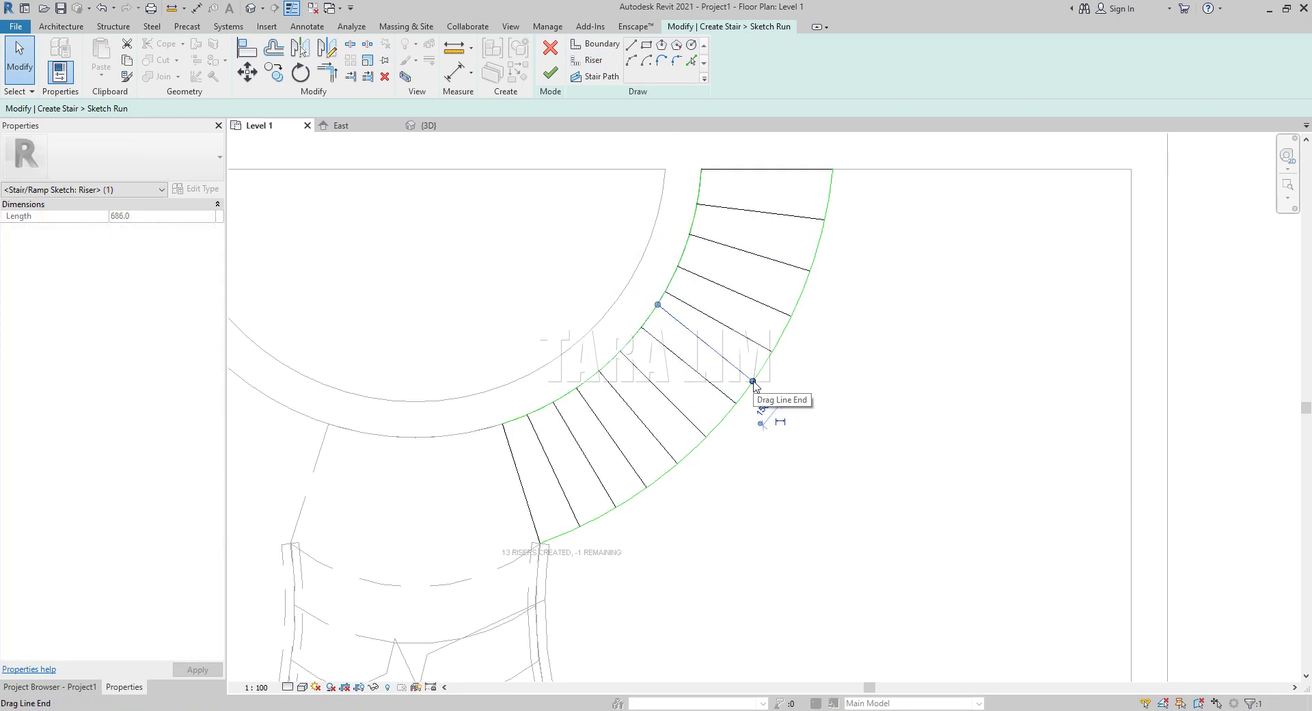
{"action": "left_click_drag", "start_coordinate": [753, 380], "coordinate": [755, 377]}
Step: Move the inner and outer ends of the next two risers up along the boundaries
{"action": "scroll", "coordinate": [670, 320], "scroll_direction": "up", "scroll_amount": 2}
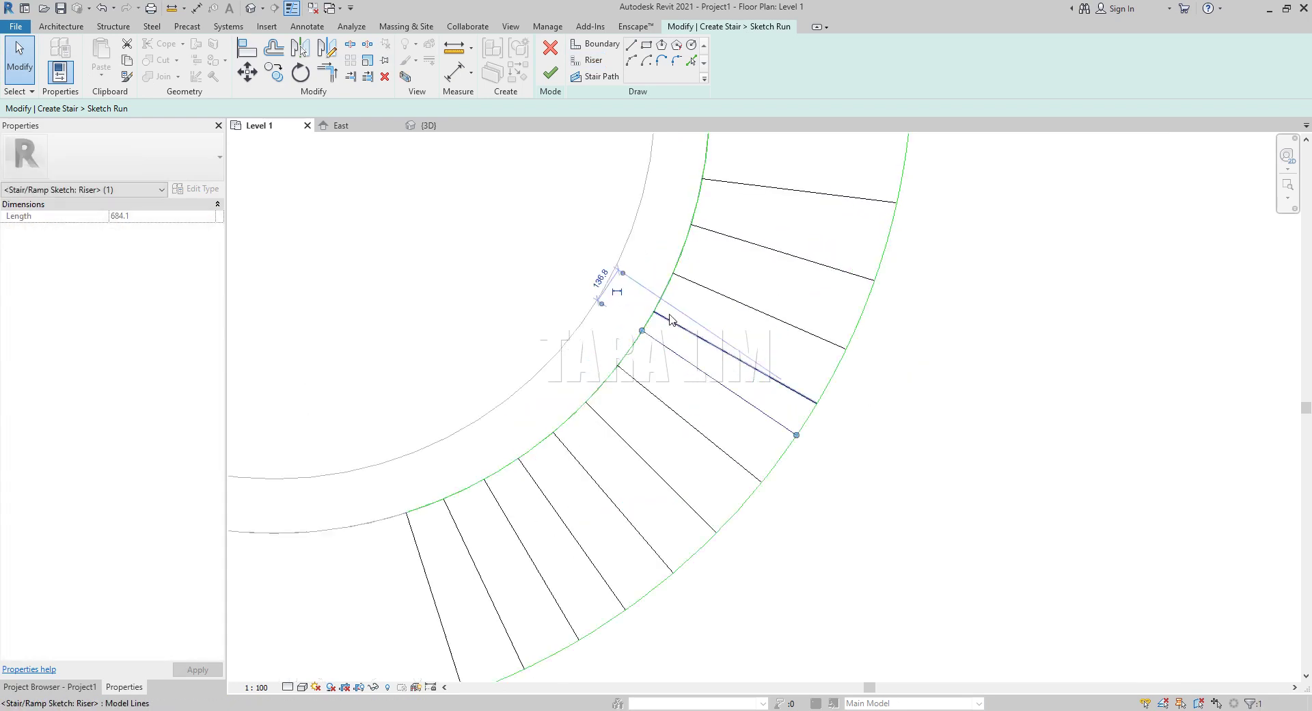
{"action": "left_click", "coordinate": [675, 325]}
{"action": "left_click_drag", "start_coordinate": [653, 312], "coordinate": [658, 301]}
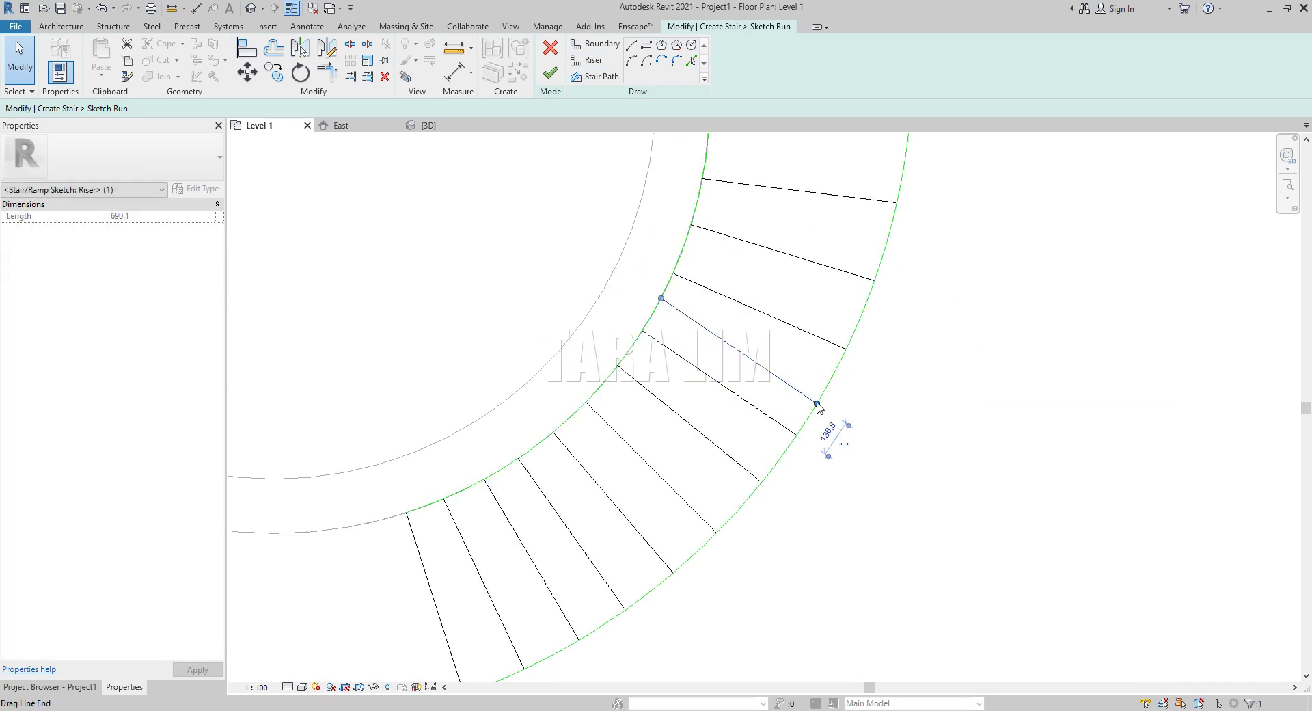
{"action": "left_click_drag", "start_coordinate": [818, 405], "coordinate": [828, 384]}
{"action": "left_click", "coordinate": [775, 320]}
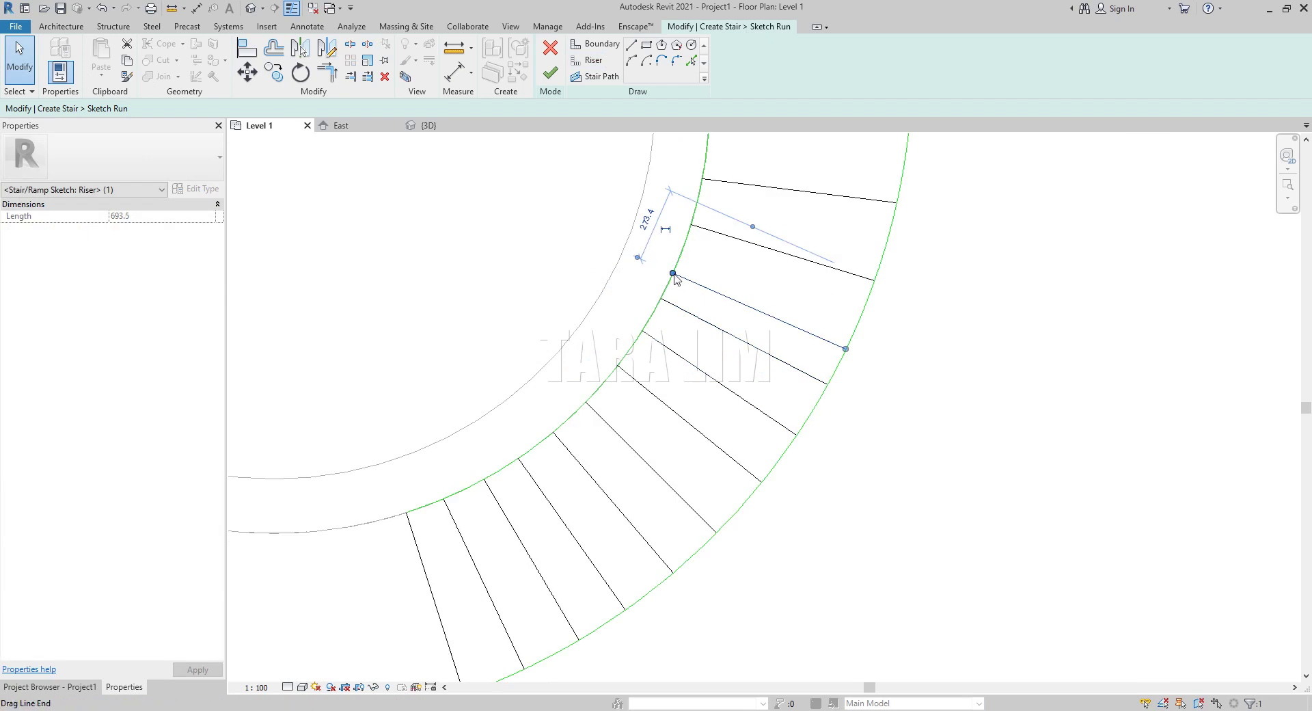
{"action": "left_click_drag", "start_coordinate": [673, 273], "coordinate": [677, 262]}
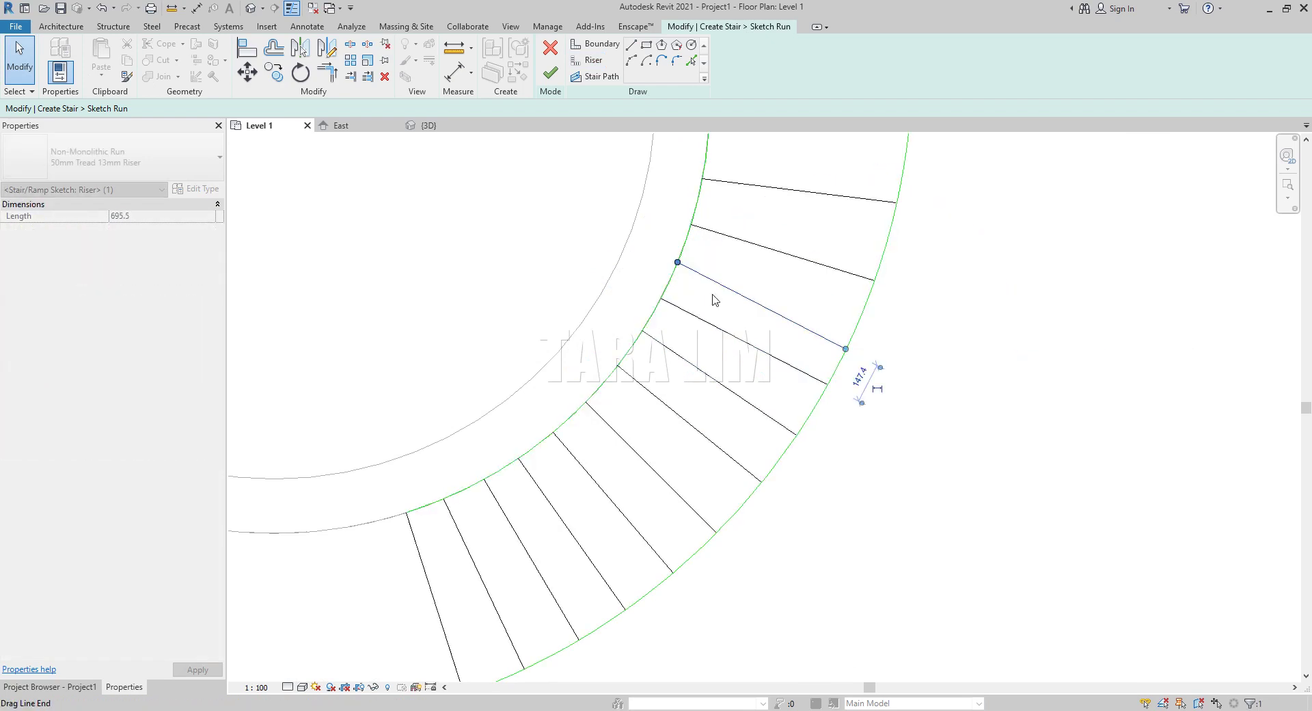
{"action": "left_click_drag", "start_coordinate": [845, 348], "coordinate": [853, 333]}
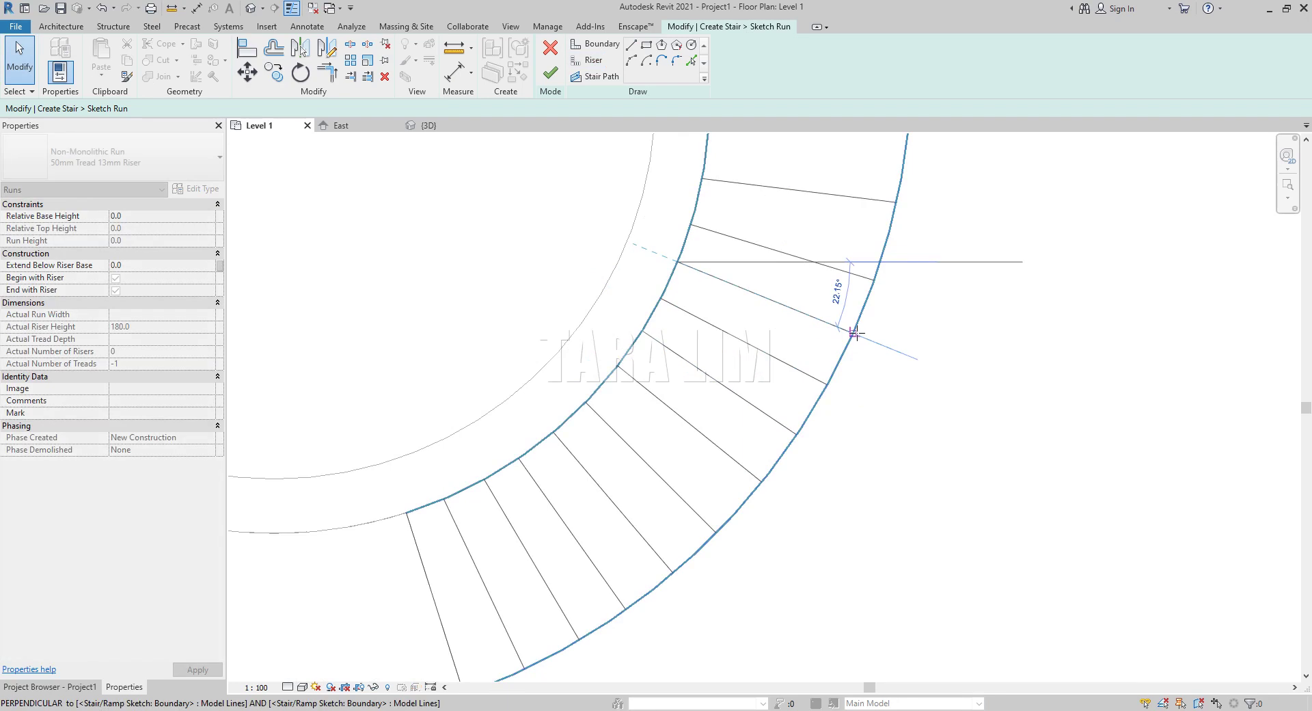
{"action": "scroll", "coordinate": [749, 440], "scroll_direction": "down", "scroll_amount": 3}
{"action": "scroll", "coordinate": [797, 305], "scroll_direction": "up", "scroll_amount": 3}
{"action": "scroll", "coordinate": [733, 357], "scroll_direction": "up", "scroll_amount": 2}
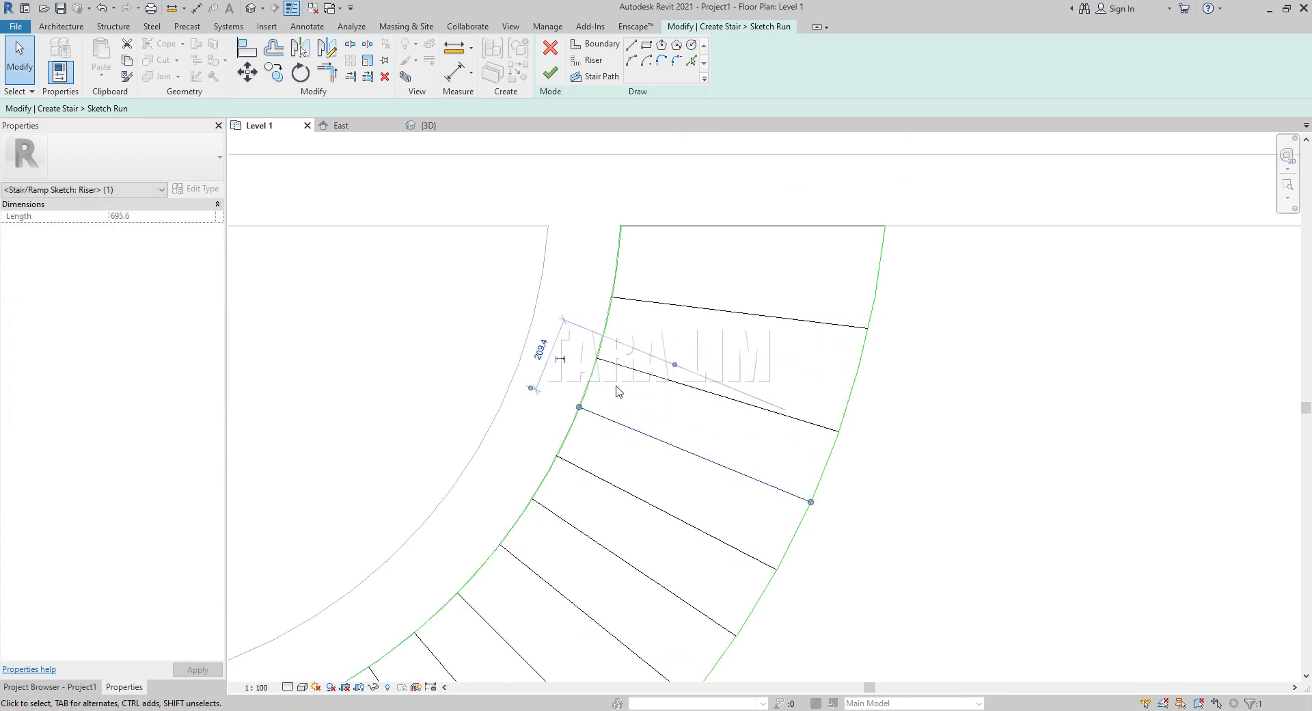
Step: Shift another riser up the run and pull the top riser's outer end up the boundary
{"action": "left_click_drag", "start_coordinate": [581, 408], "coordinate": [599, 347]}
{"action": "left_click", "coordinate": [838, 432]}
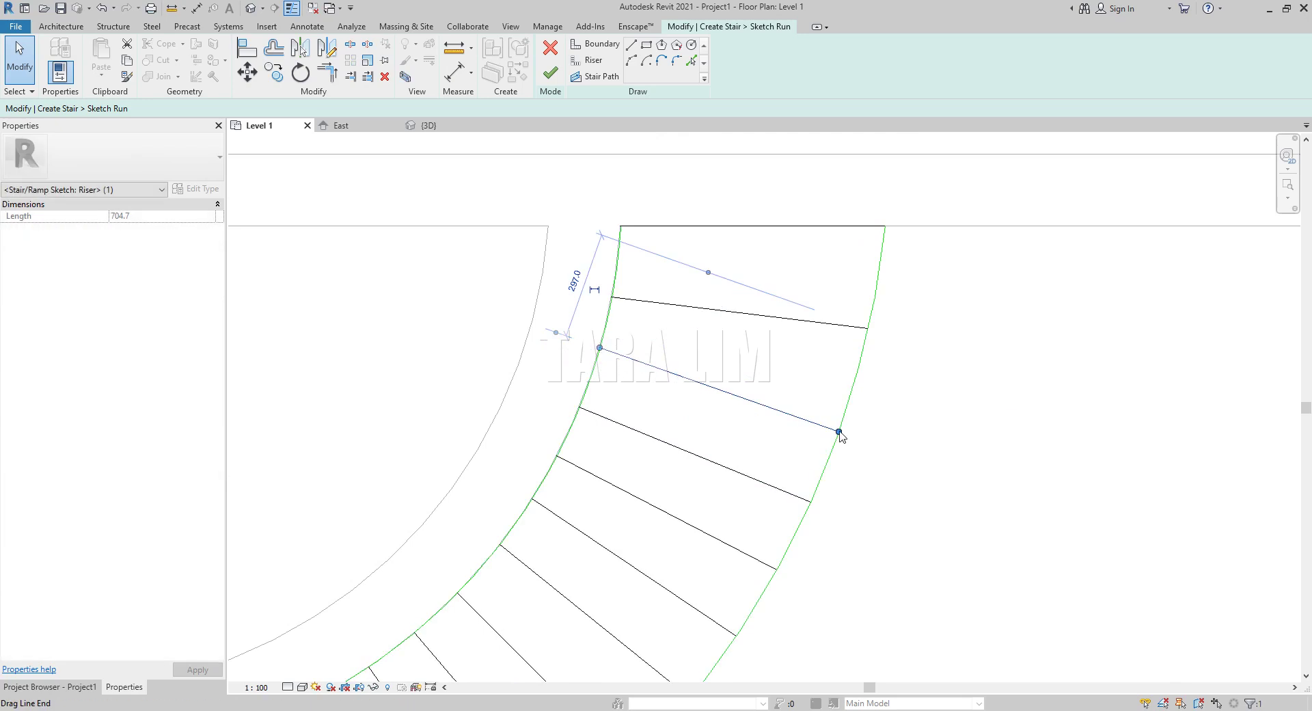
{"action": "left_click_drag", "start_coordinate": [839, 433], "coordinate": [846, 409]}
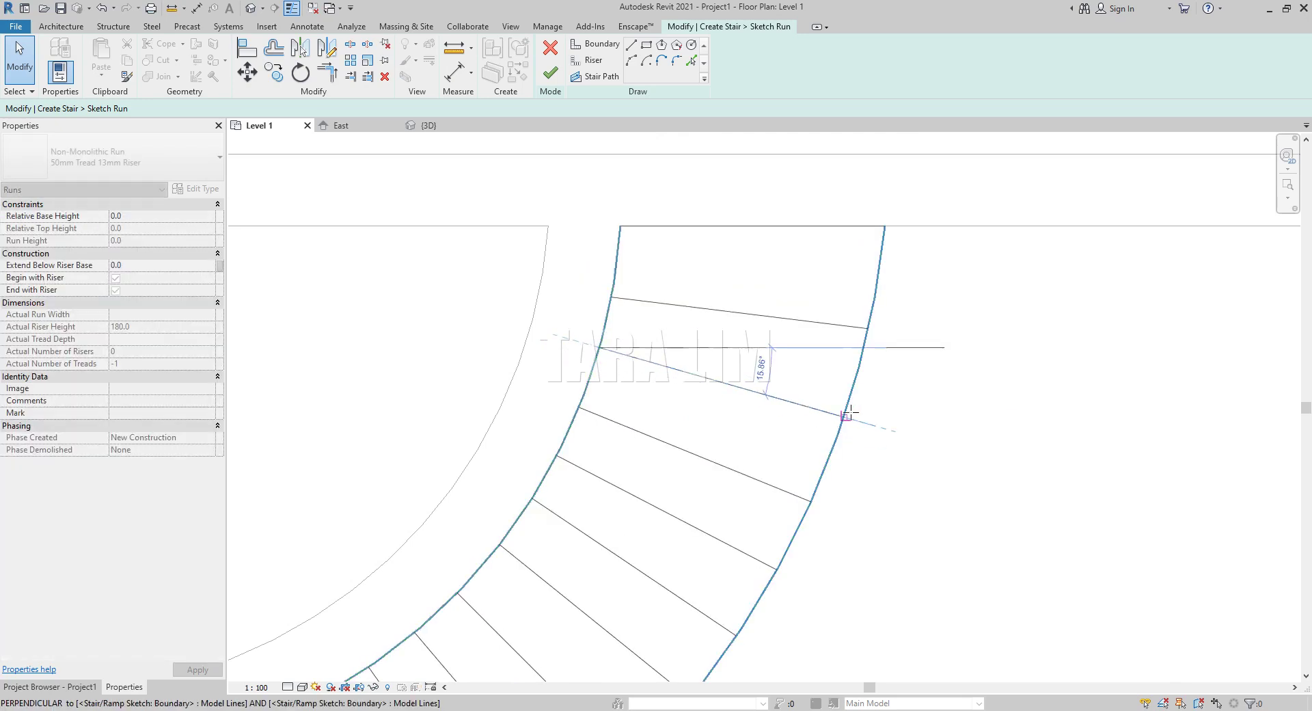
{"action": "left_click", "coordinate": [854, 327]}
{"action": "left_click_drag", "start_coordinate": [867, 331], "coordinate": [872, 317]}
{"action": "scroll", "coordinate": [791, 375], "scroll_direction": "down", "scroll_amount": 3}
{"action": "scroll", "coordinate": [840, 379], "scroll_direction": "down", "scroll_amount": 2}
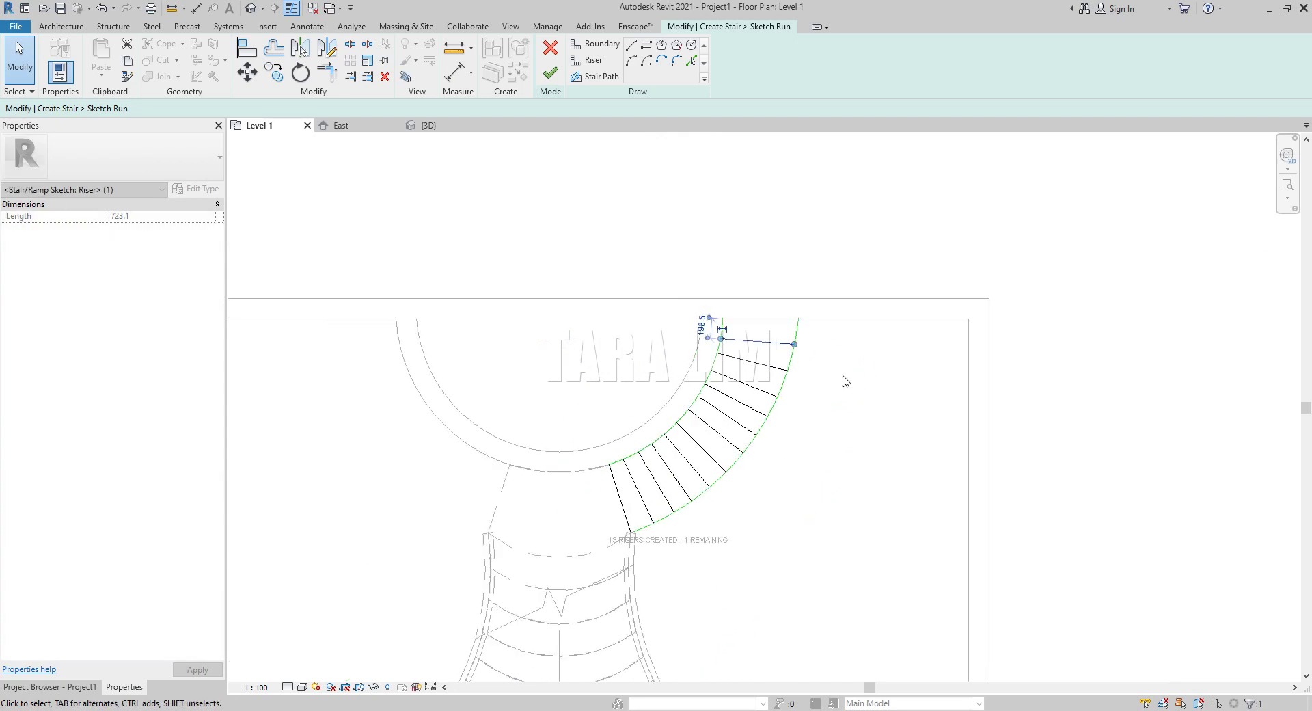
{"action": "scroll", "coordinate": [841, 410], "scroll_direction": "down", "scroll_amount": 2}
{"action": "scroll", "coordinate": [835, 439], "scroll_direction": "up", "scroll_amount": 1}
{"action": "left_click", "coordinate": [678, 252]}
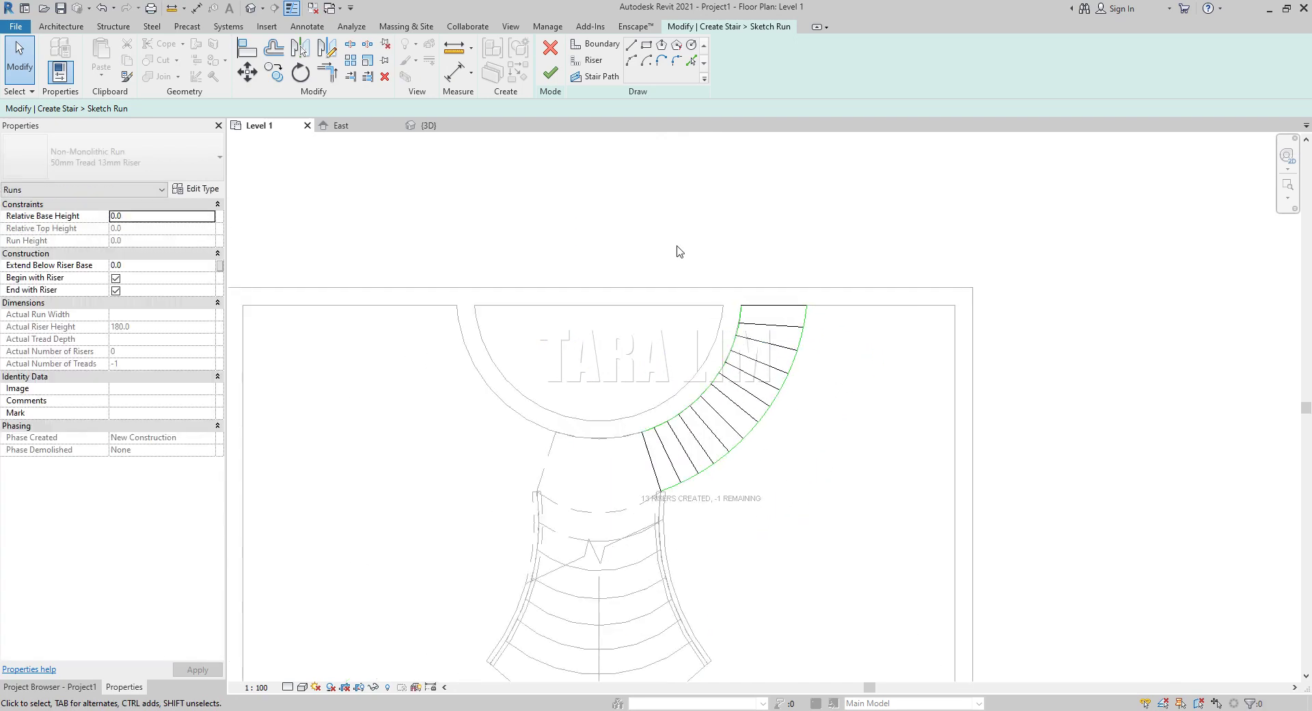
{"action": "scroll", "coordinate": [661, 520], "scroll_direction": "up", "scroll_amount": 2}
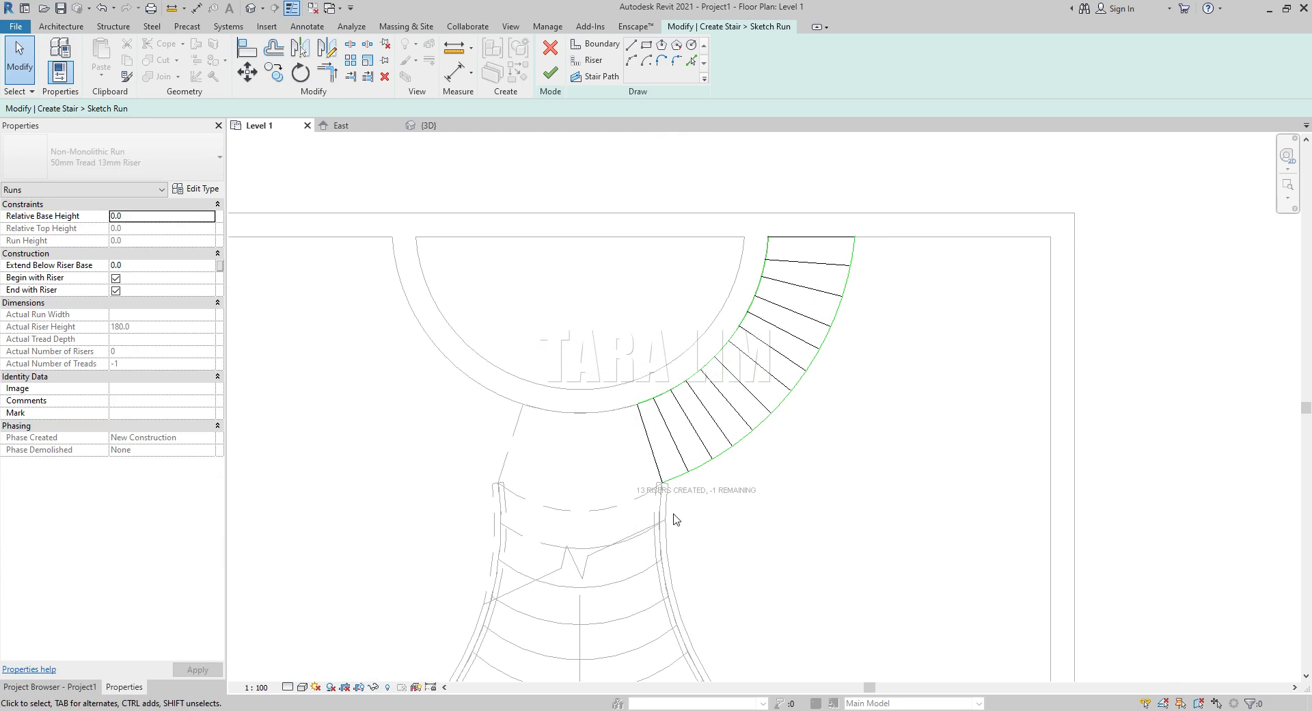
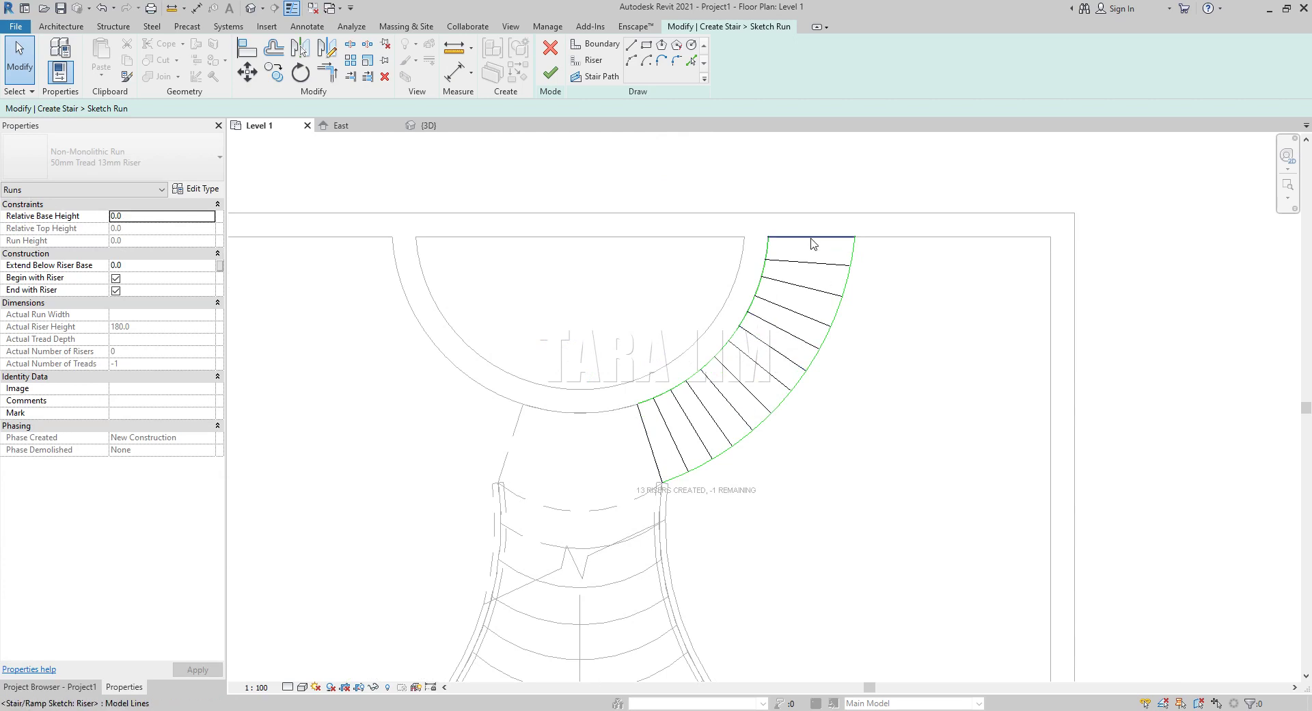
Step: Finish the curved run sketch as a 12-tread stair run, review it in 3D, and return to Level 1
{"action": "left_click", "coordinate": [550, 71]}
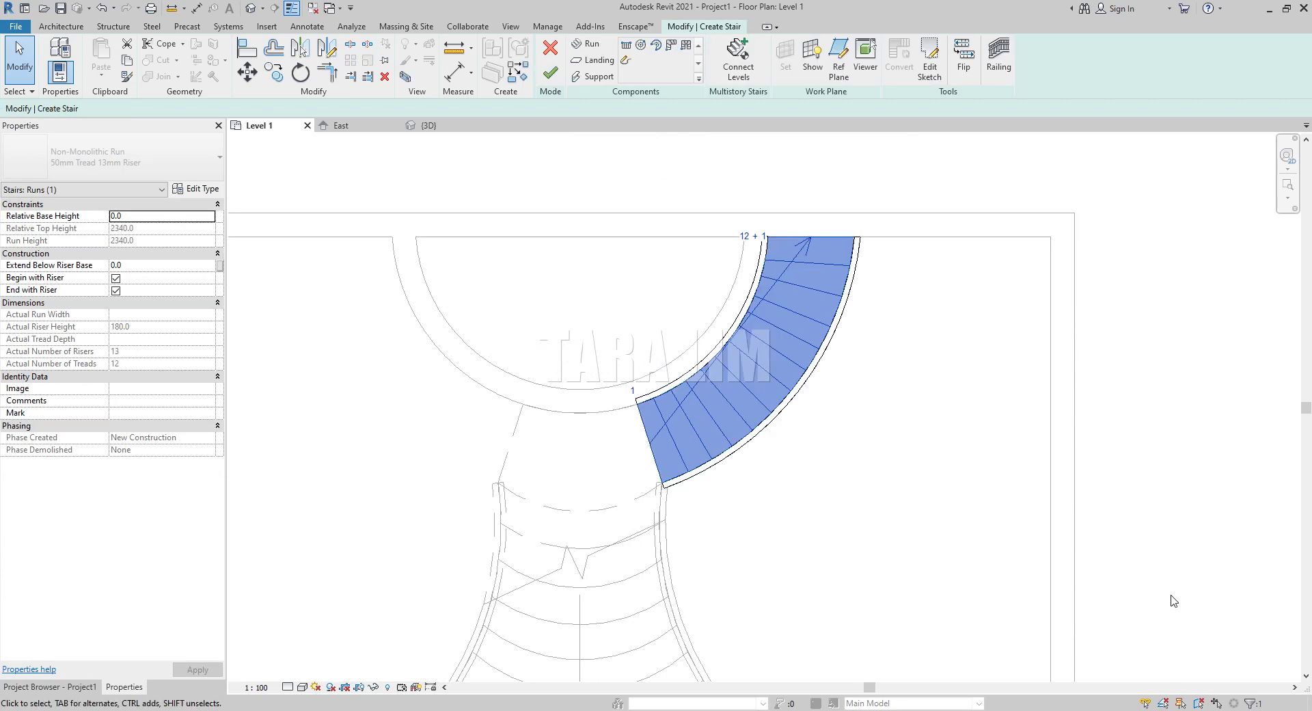
{"action": "left_click", "coordinate": [432, 127]}
{"action": "scroll", "coordinate": [383, 479], "scroll_direction": "down", "scroll_amount": 3}
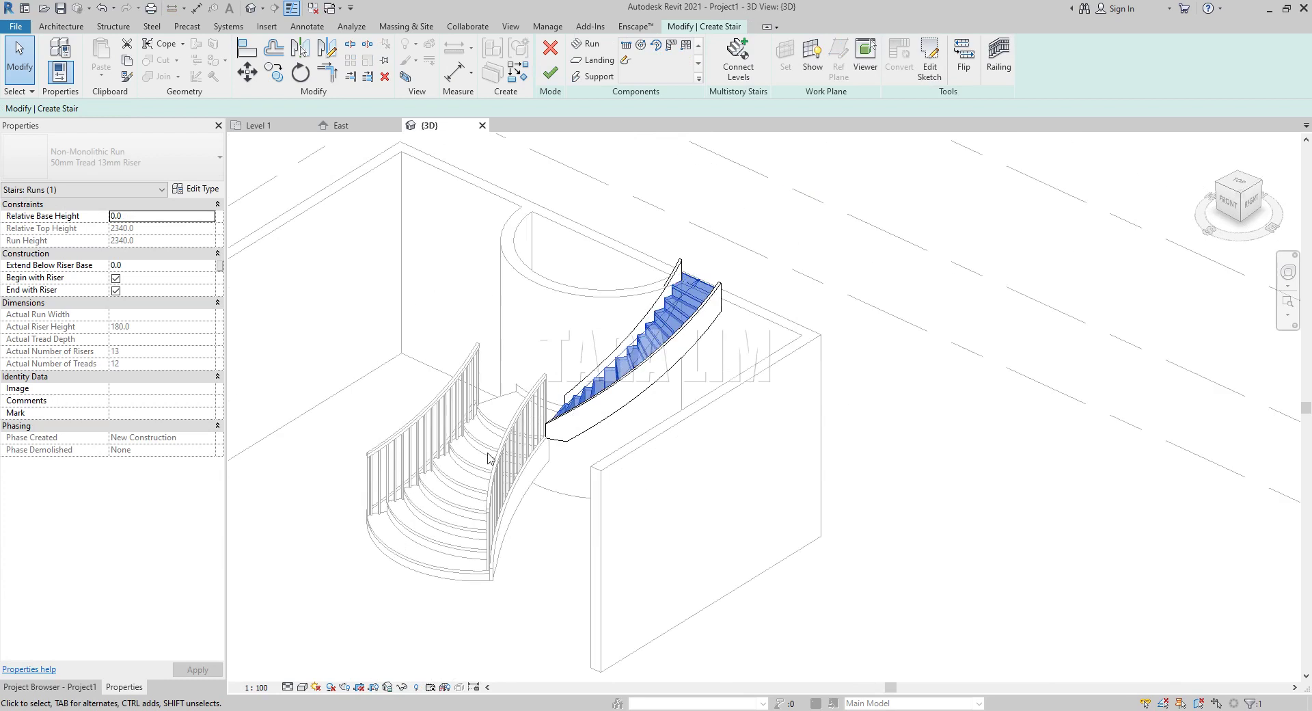
{"action": "scroll", "coordinate": [383, 478], "scroll_direction": "down", "scroll_amount": 1}
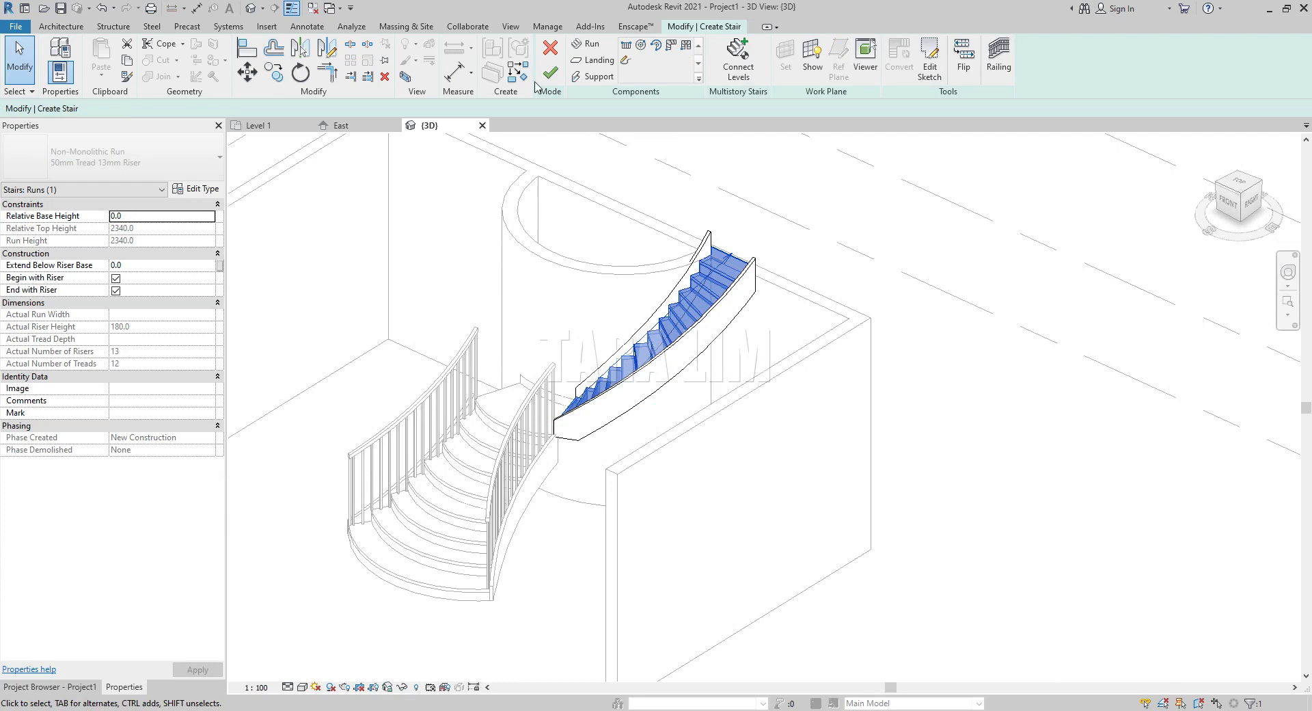
{"action": "left_click", "coordinate": [276, 130]}
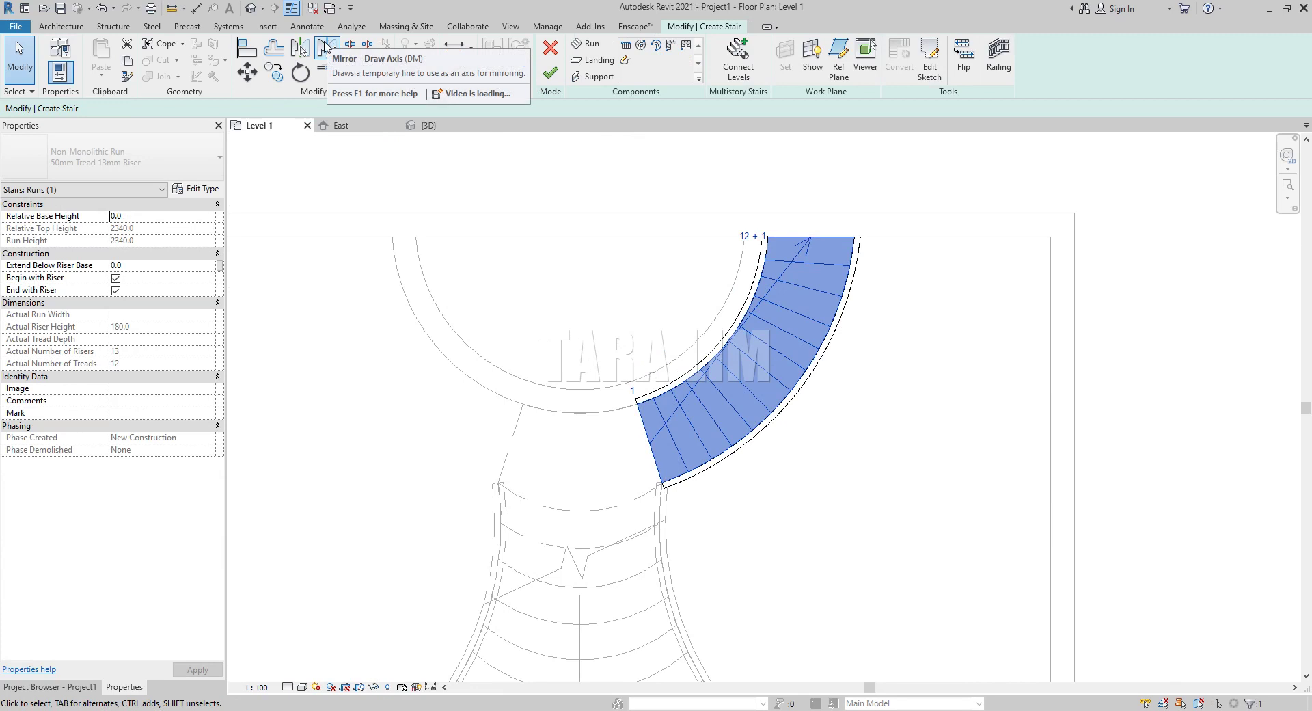
Step: Mirror a copy of the curved run across a vertical axis through the stair centre, then finish the stair
{"action": "left_click", "coordinate": [325, 47]}
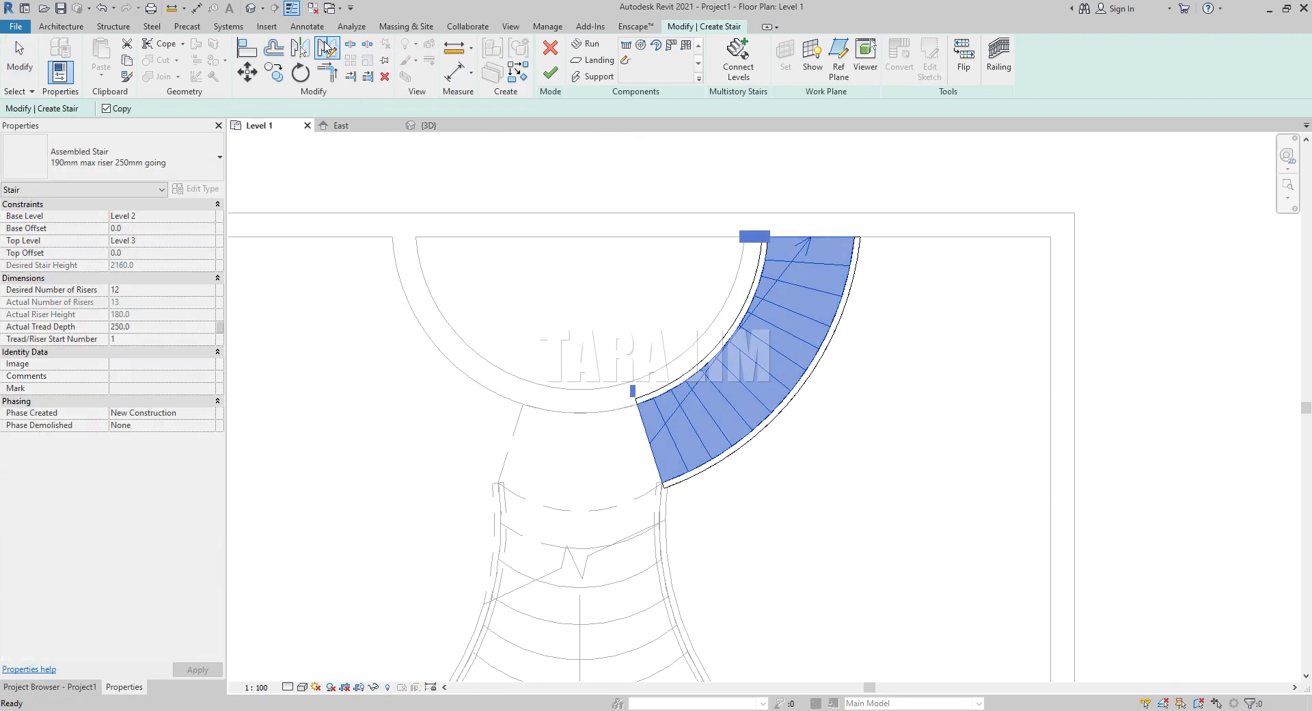
{"action": "left_click", "coordinate": [579, 413]}
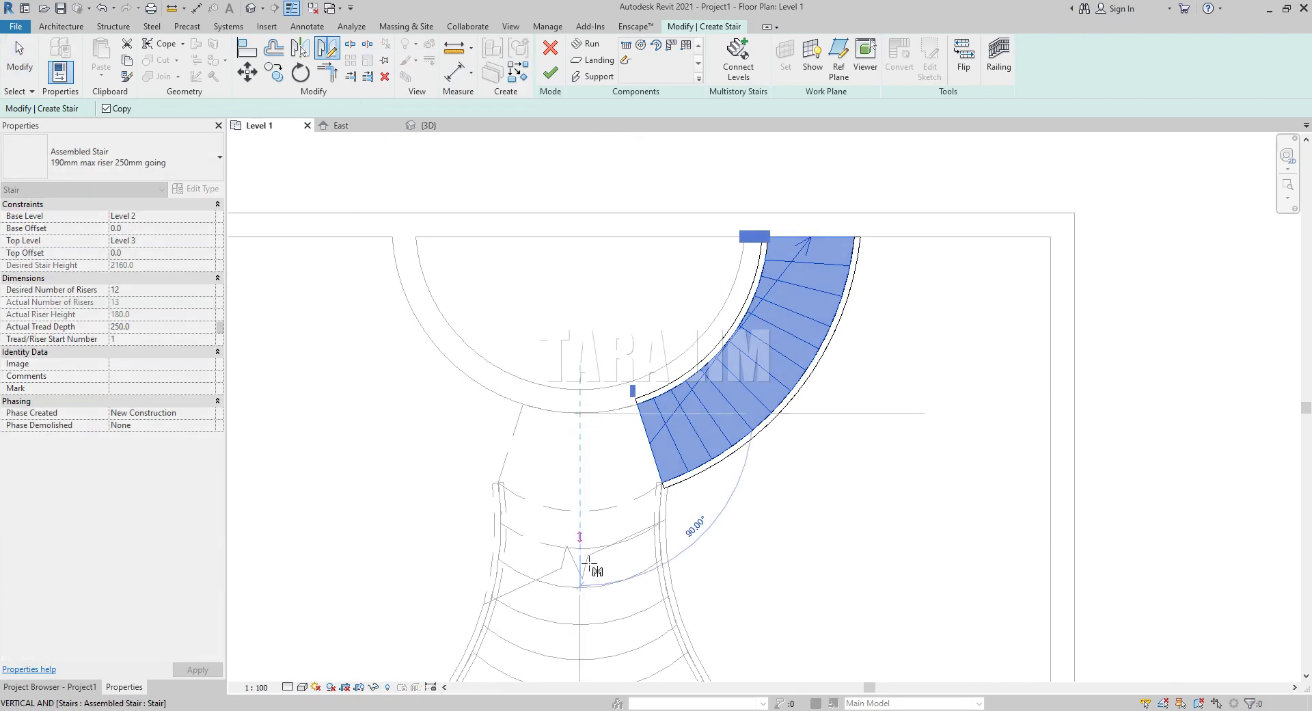
{"action": "left_click", "coordinate": [579, 645]}
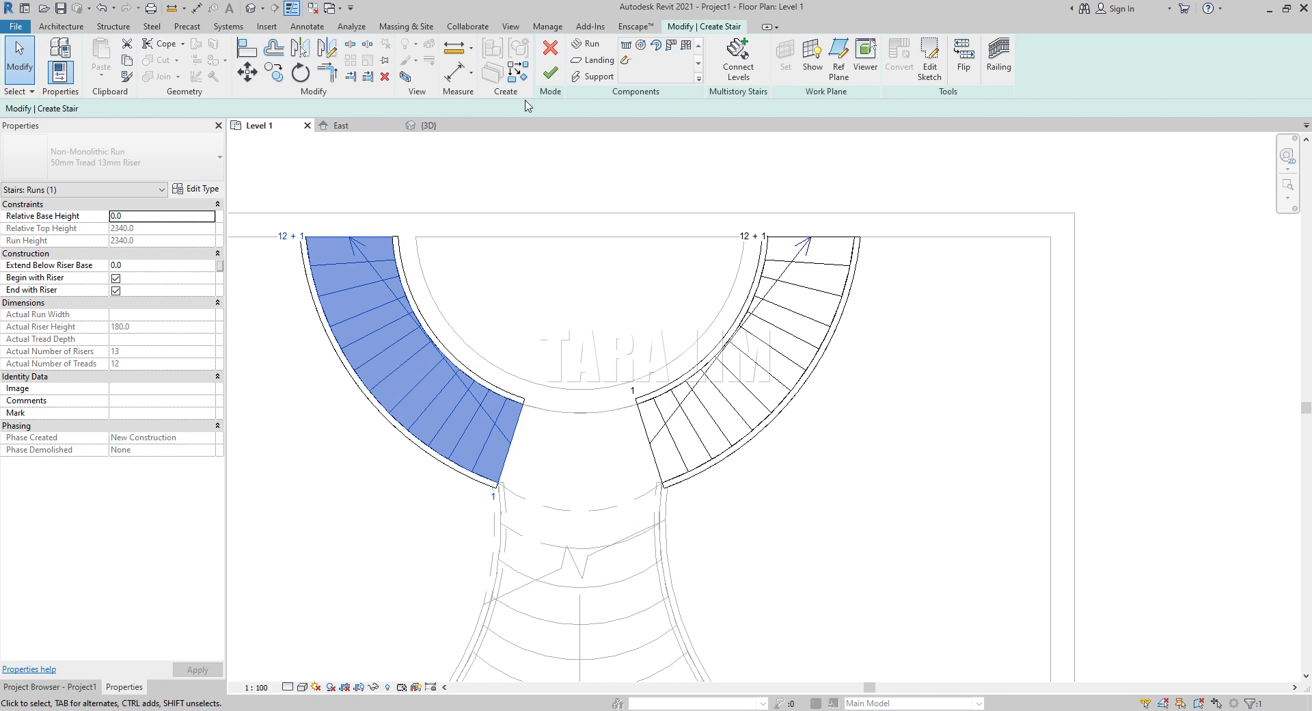
{"action": "left_click", "coordinate": [547, 79]}
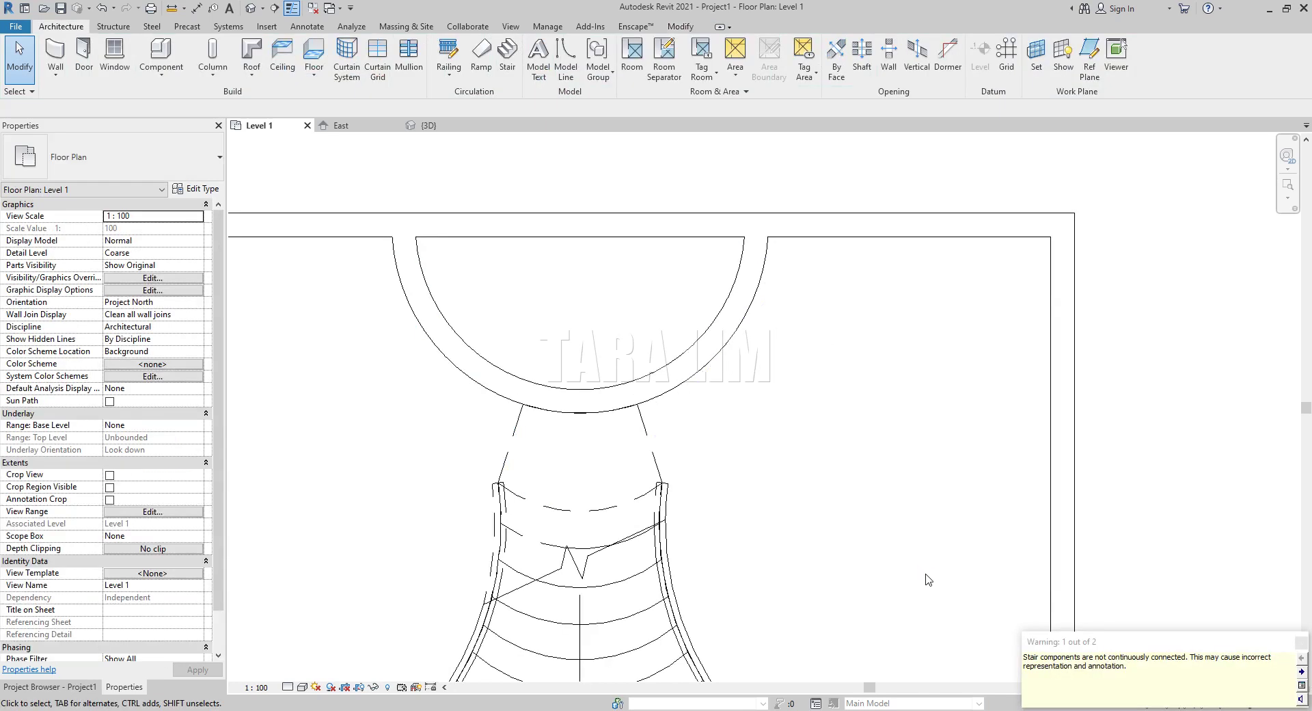
Step: Show the finished stair in 3D, dismiss the disconnected-stair warning, and orbit to a low front view
{"action": "left_click", "coordinate": [429, 126]}
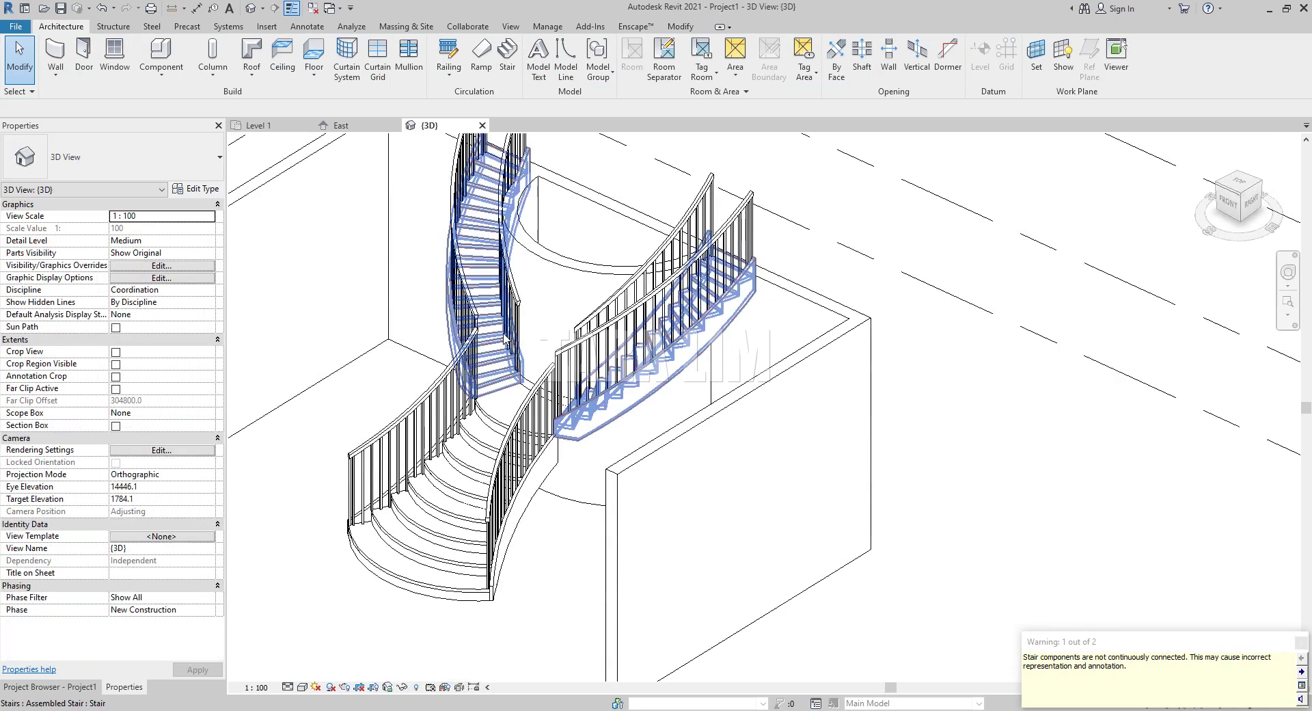
{"action": "scroll", "coordinate": [632, 604], "scroll_direction": "down", "scroll_amount": 1}
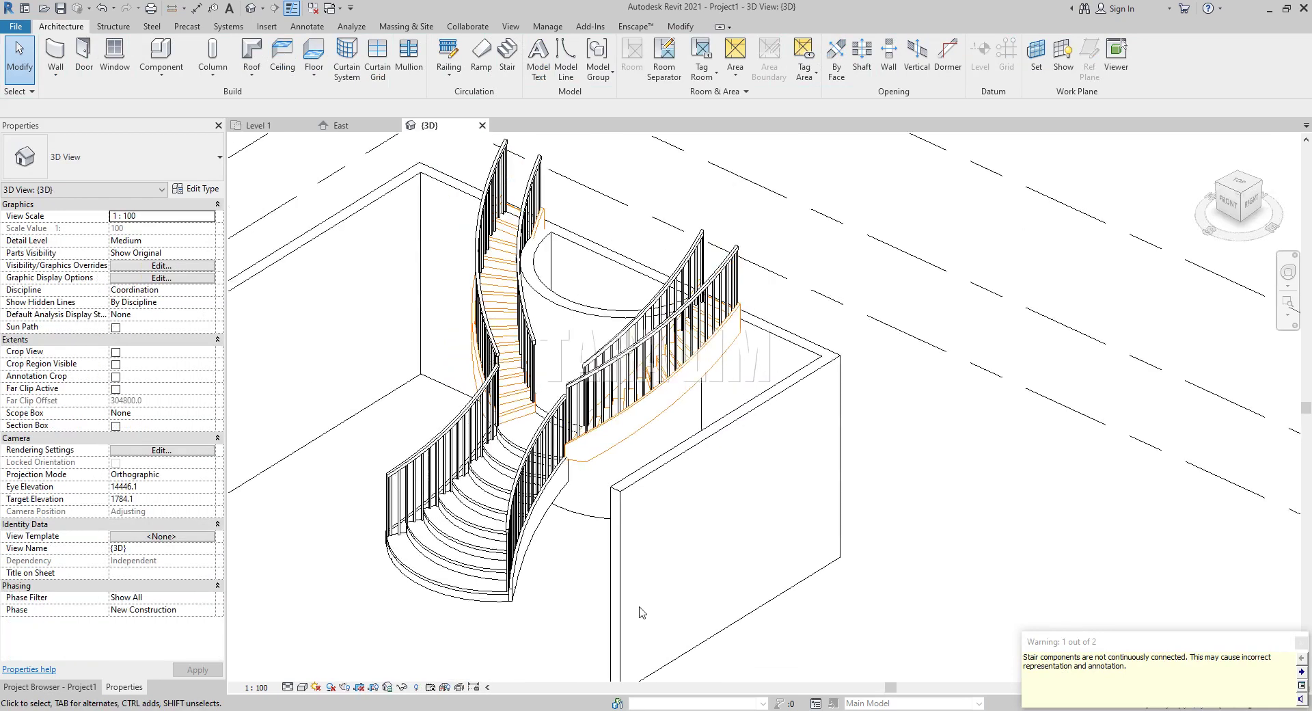
{"action": "left_click", "coordinate": [1288, 644]}
{"action": "scroll", "coordinate": [584, 367], "scroll_direction": "up", "scroll_amount": 1}
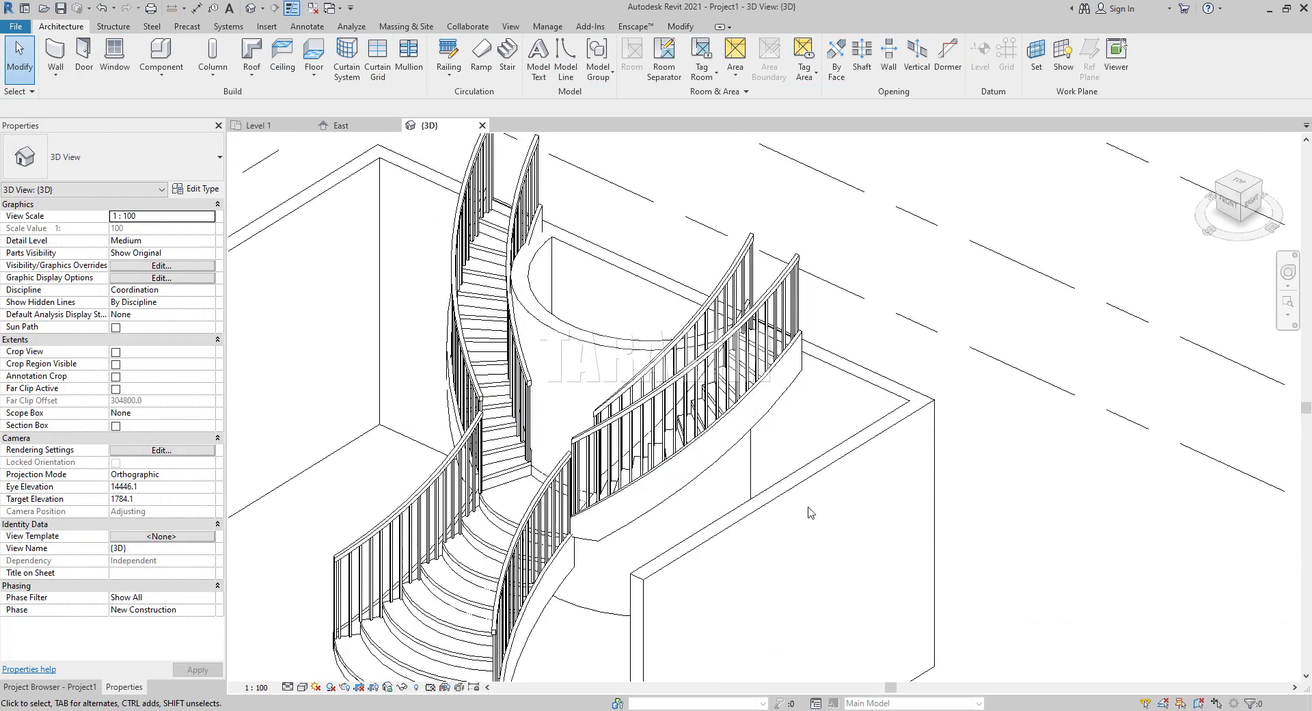
{"action": "middle_click_drag", "start_coordinate": [715, 493], "coordinate": [796, 468], "text": "shift"}
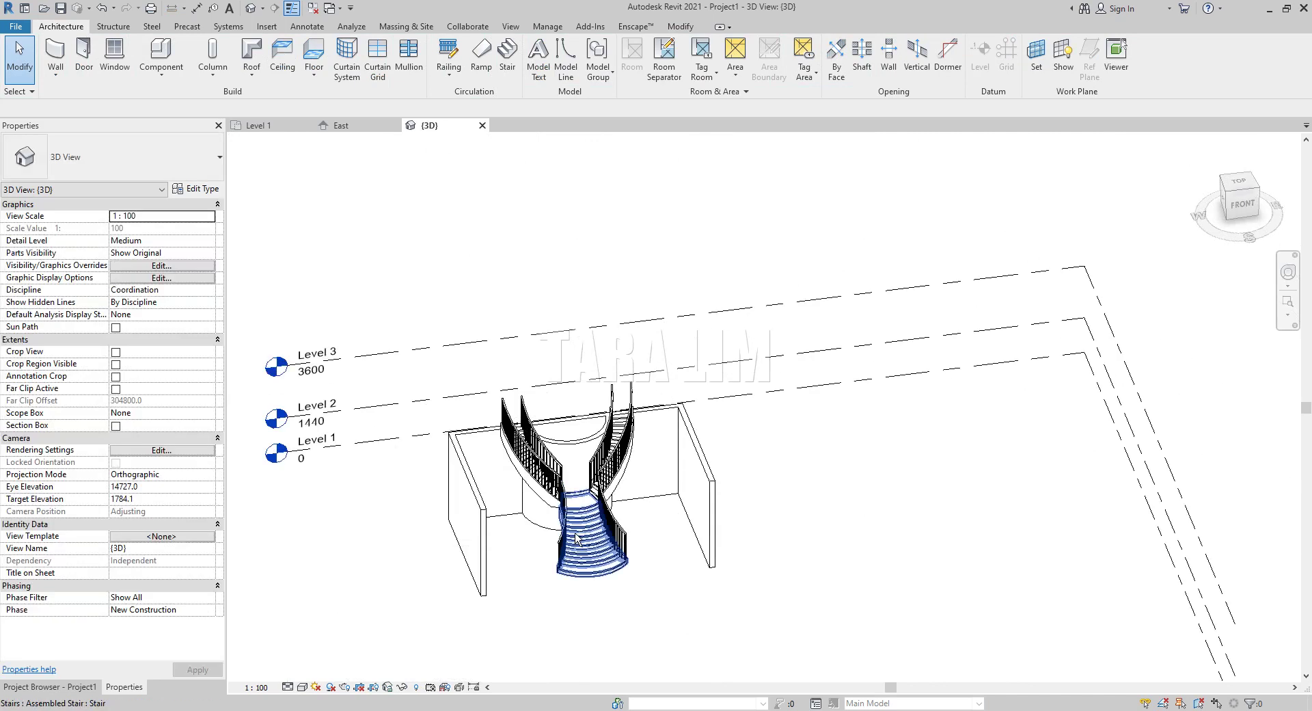
{"action": "scroll", "coordinate": [574, 492], "scroll_direction": "up", "scroll_amount": 3}
{"action": "scroll", "coordinate": [574, 492], "scroll_direction": "up", "scroll_amount": 2}
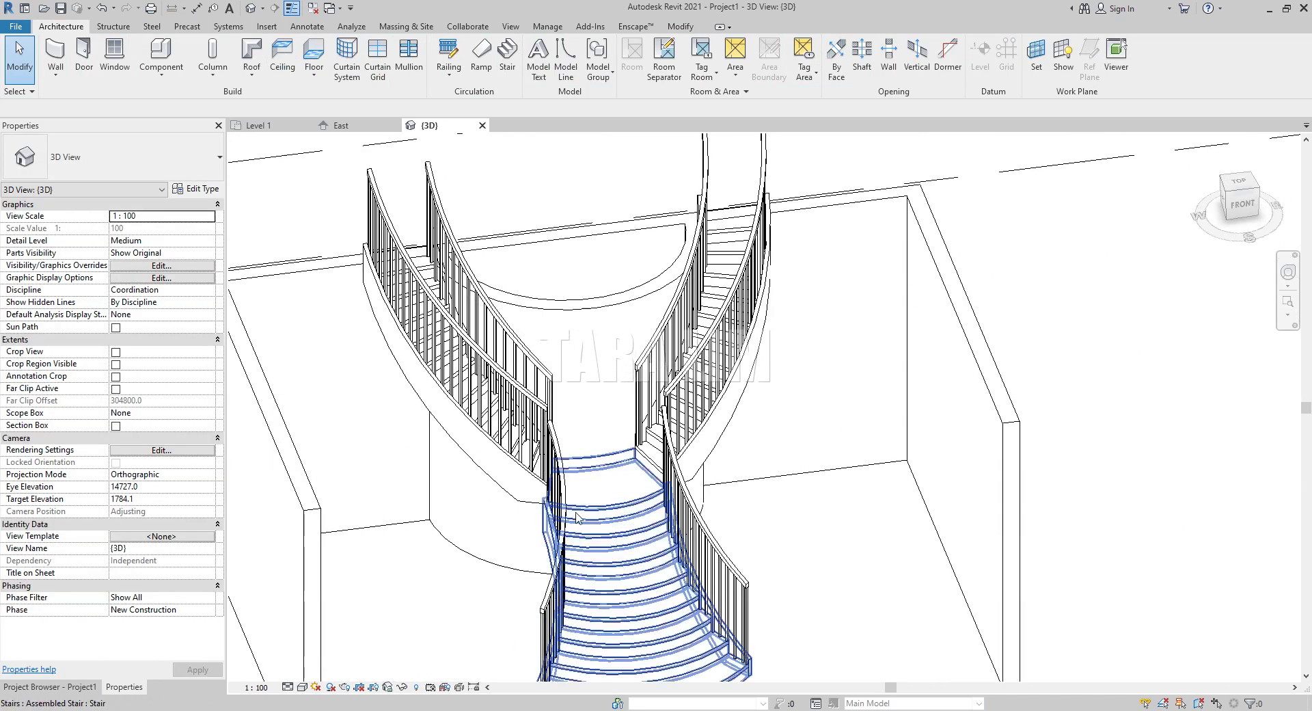
{"action": "scroll", "coordinate": [691, 555], "scroll_direction": "up", "scroll_amount": 2}
{"action": "middle_click_drag", "start_coordinate": [691, 555], "coordinate": [693, 402], "text": "shift"}
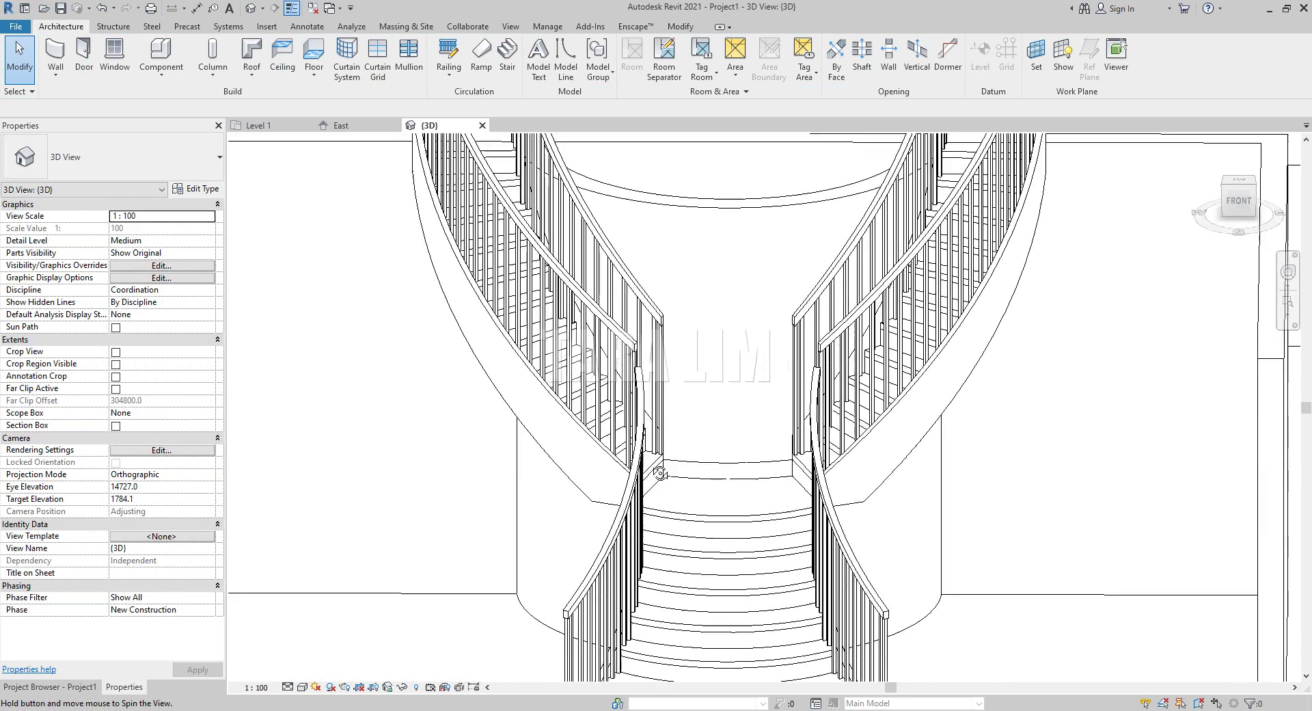
Step: Delete the inner railings of the right and left upper flights
{"action": "left_click", "coordinate": [782, 295]}
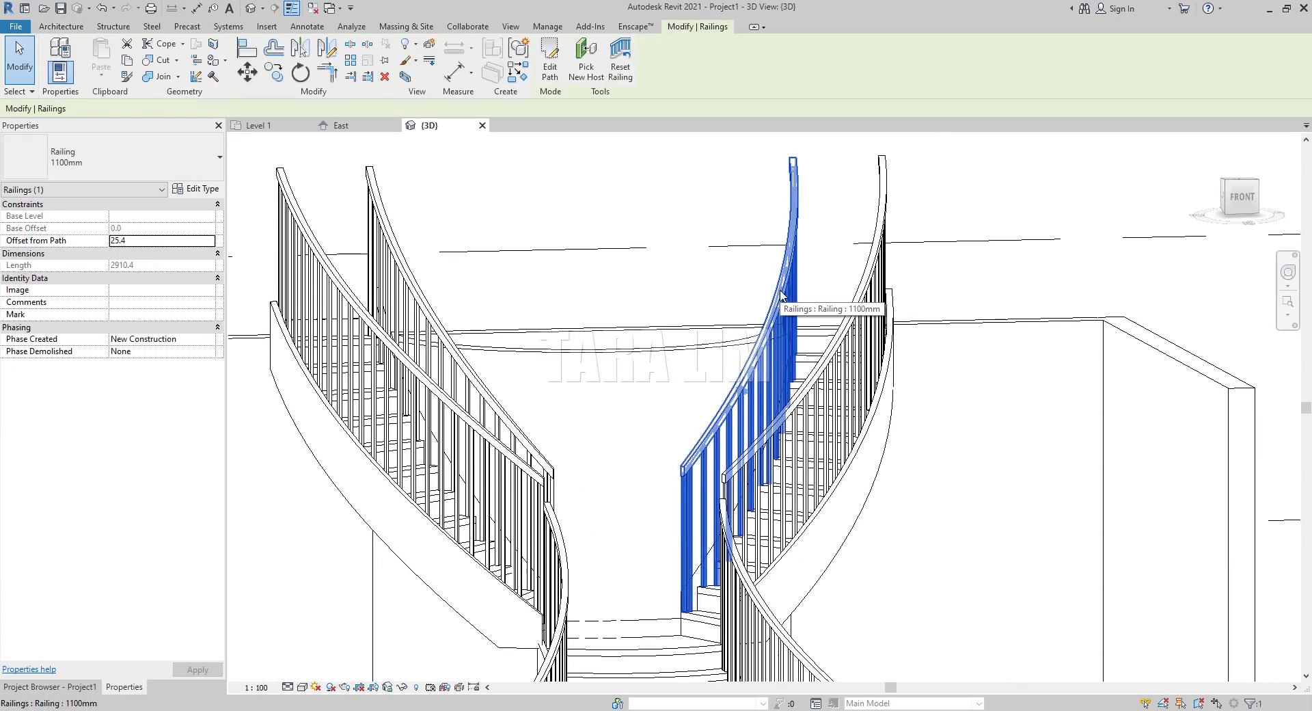
{"action": "key", "text": "Delete"}
{"action": "left_click", "coordinate": [432, 279]}
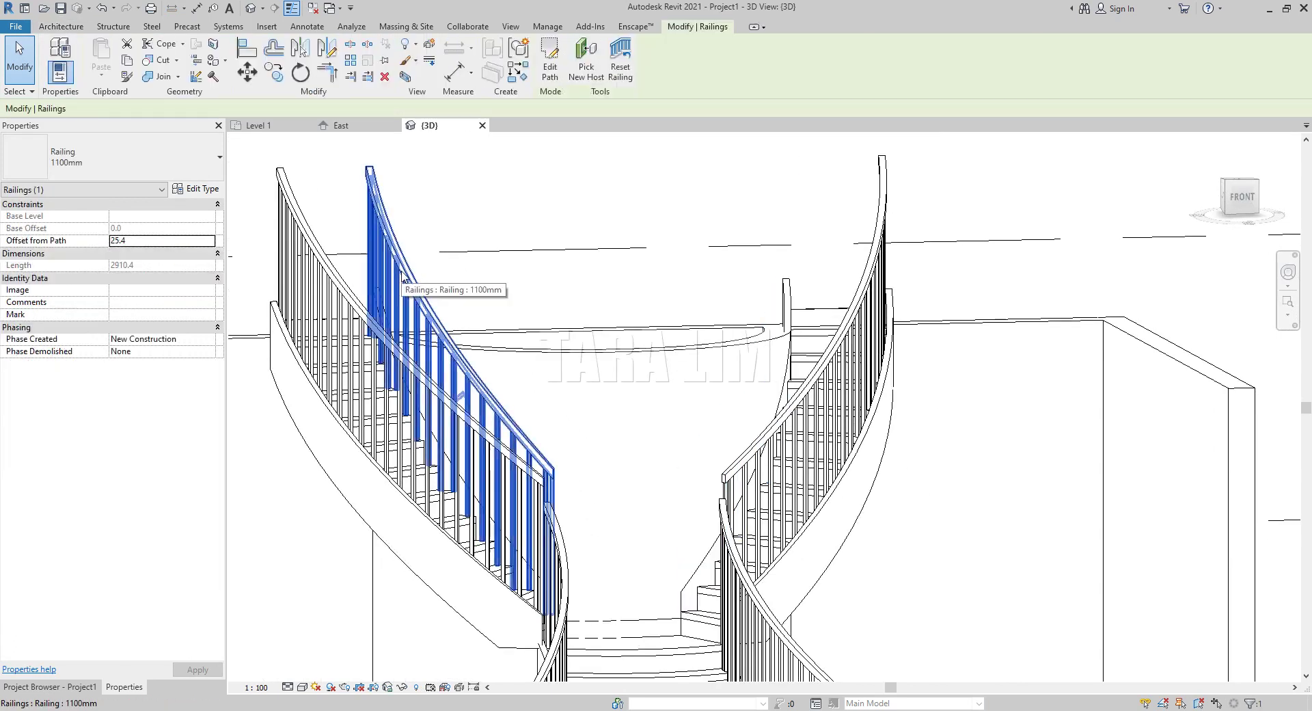
{"action": "key", "text": "Delete"}
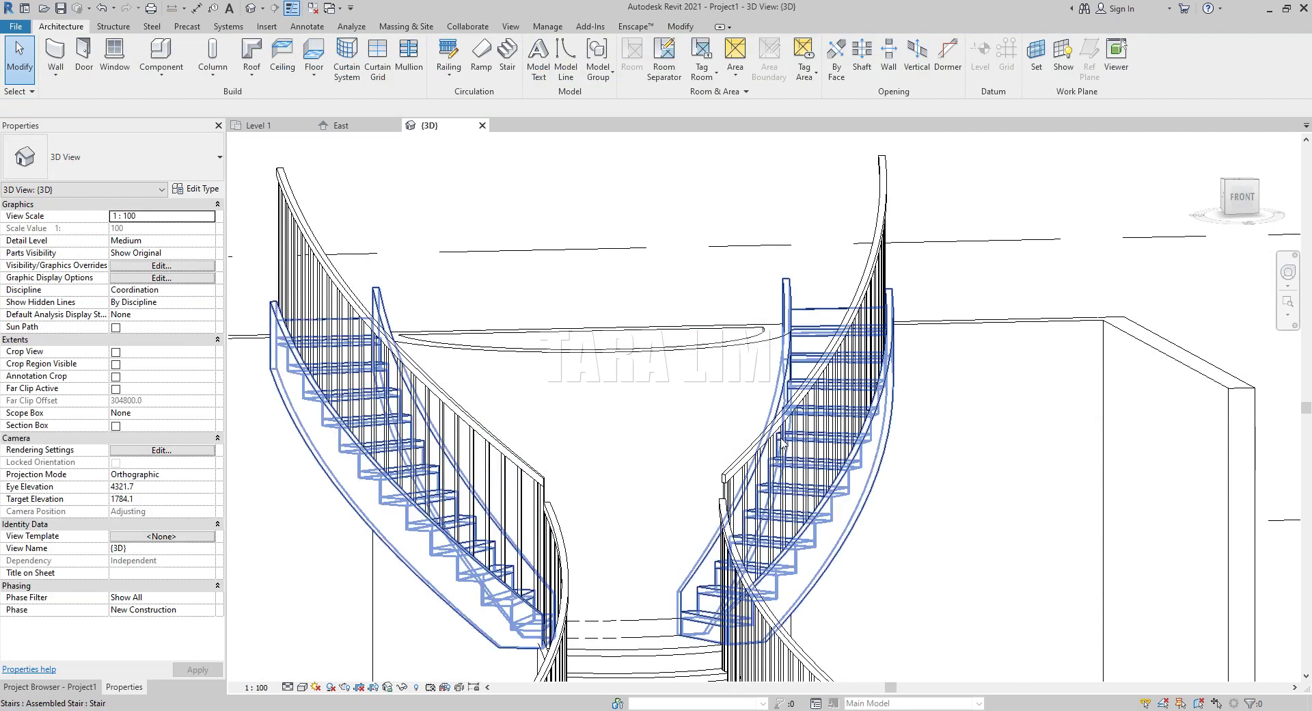
{"action": "scroll", "coordinate": [779, 455], "scroll_direction": "down", "scroll_amount": 3}
{"action": "middle_click_drag", "start_coordinate": [776, 459], "coordinate": [594, 442], "text": "shift"}
{"action": "scroll", "coordinate": [661, 457], "scroll_direction": "down", "scroll_amount": 3}
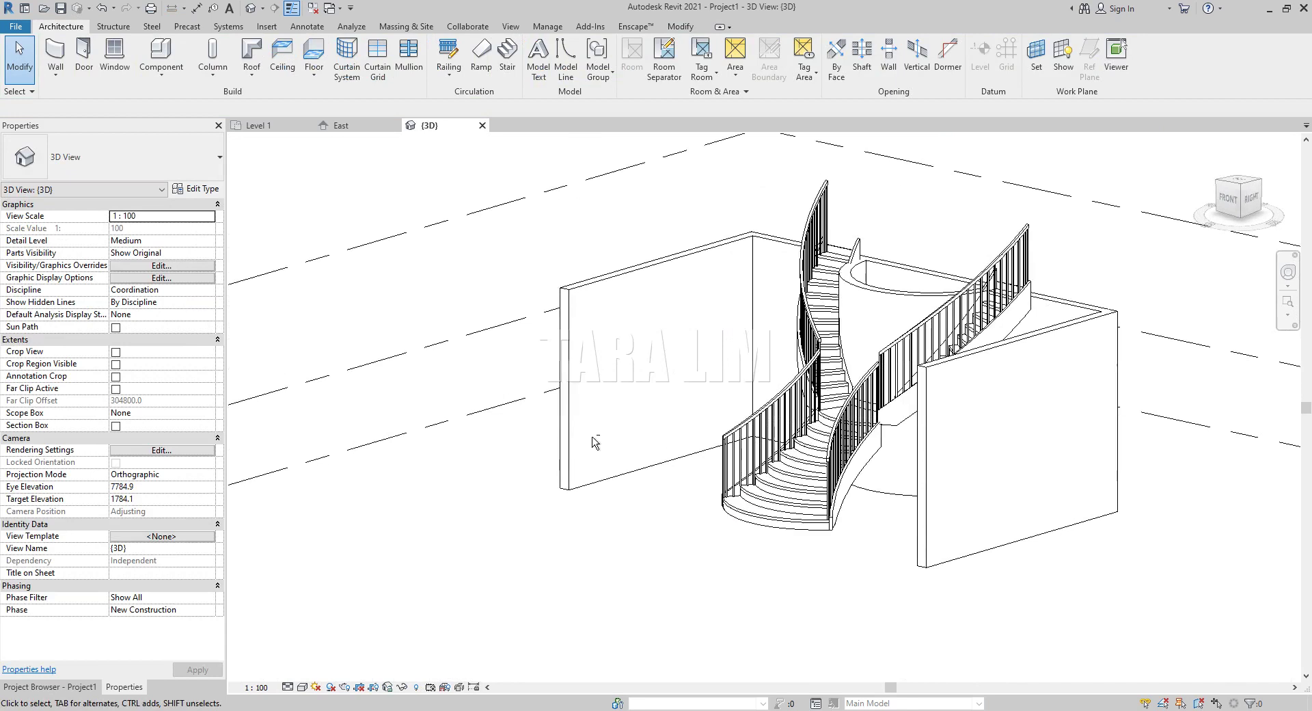
{"action": "scroll", "coordinate": [1099, 279], "scroll_direction": "up", "scroll_amount": 3}
{"action": "scroll", "coordinate": [1099, 279], "scroll_direction": "up", "scroll_amount": 1}
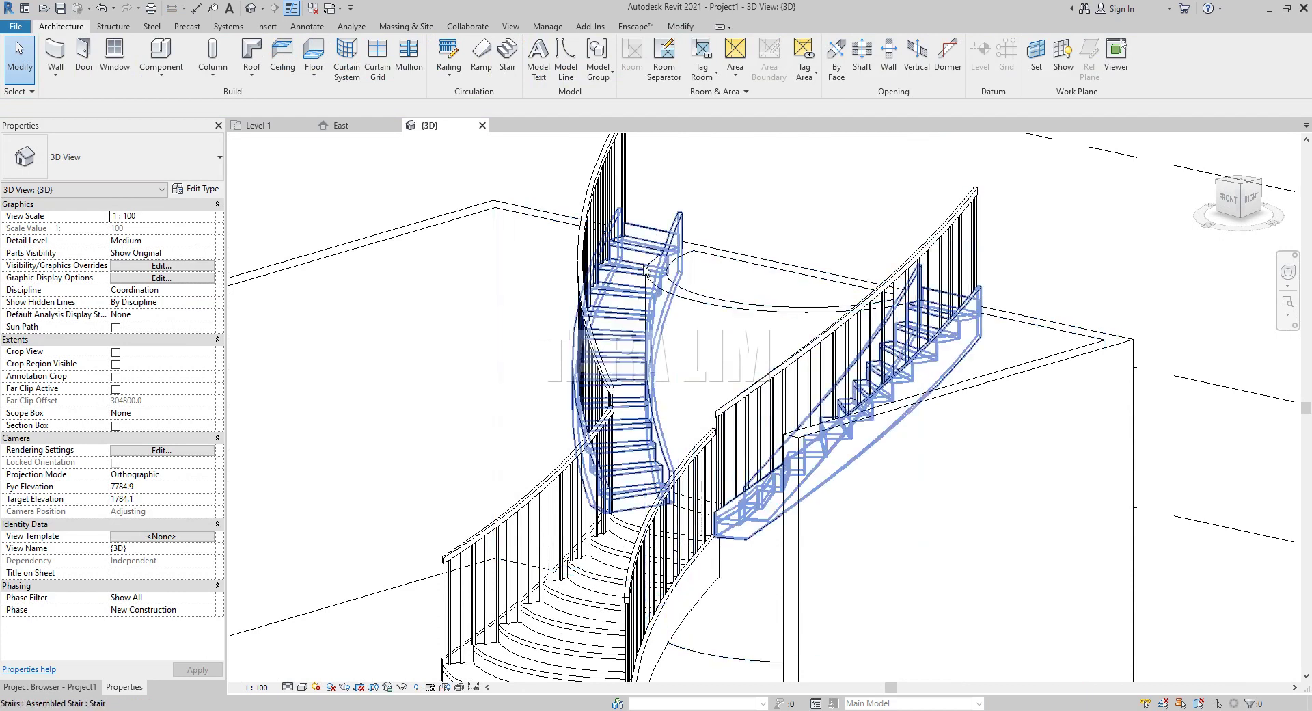
{"action": "scroll", "coordinate": [649, 287], "scroll_direction": "up", "scroll_amount": 2}
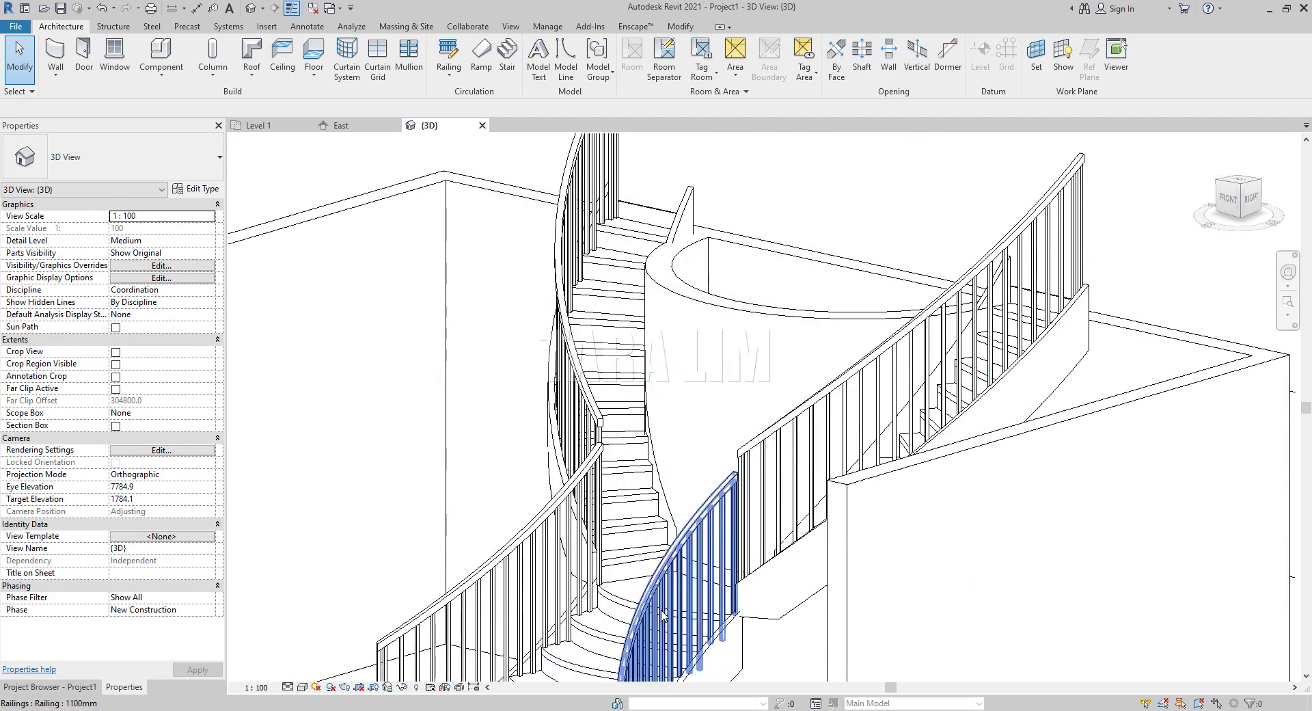
{"action": "scroll", "coordinate": [614, 298], "scroll_direction": "down", "scroll_amount": 3}
{"action": "scroll", "coordinate": [654, 295], "scroll_direction": "up", "scroll_amount": 2}
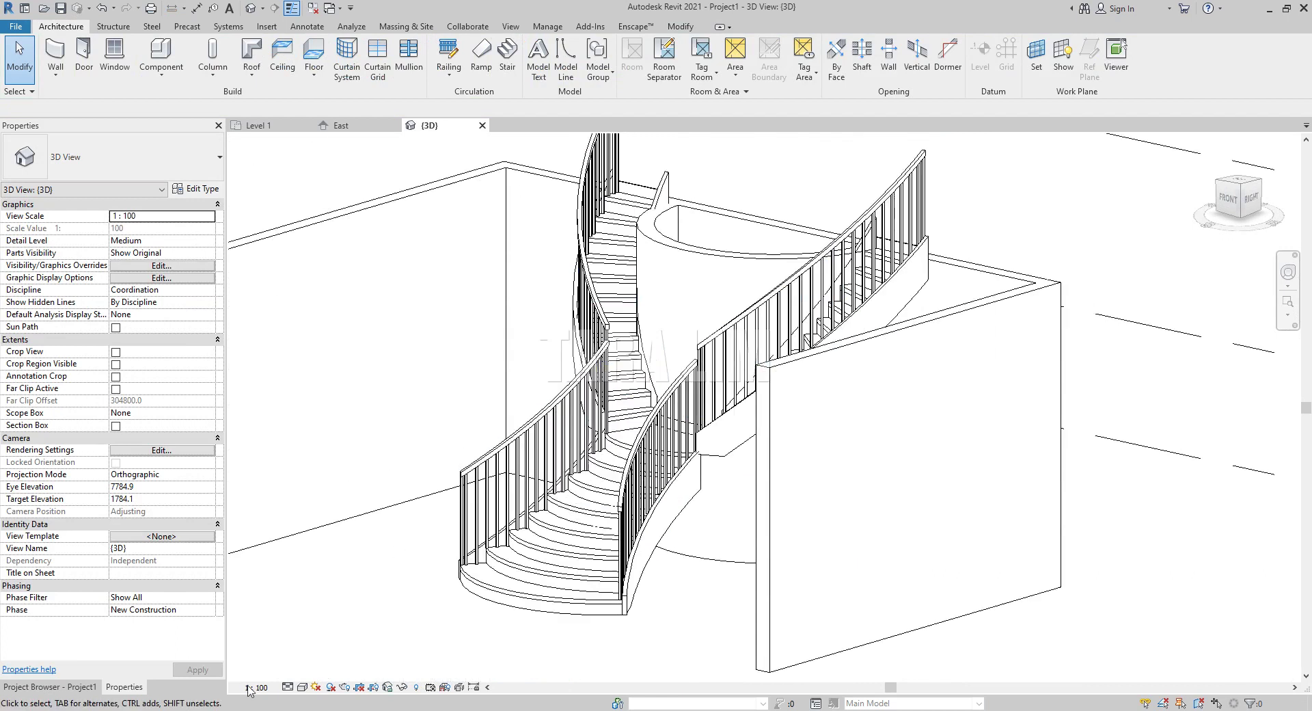
{"action": "left_click", "coordinate": [301, 690]}
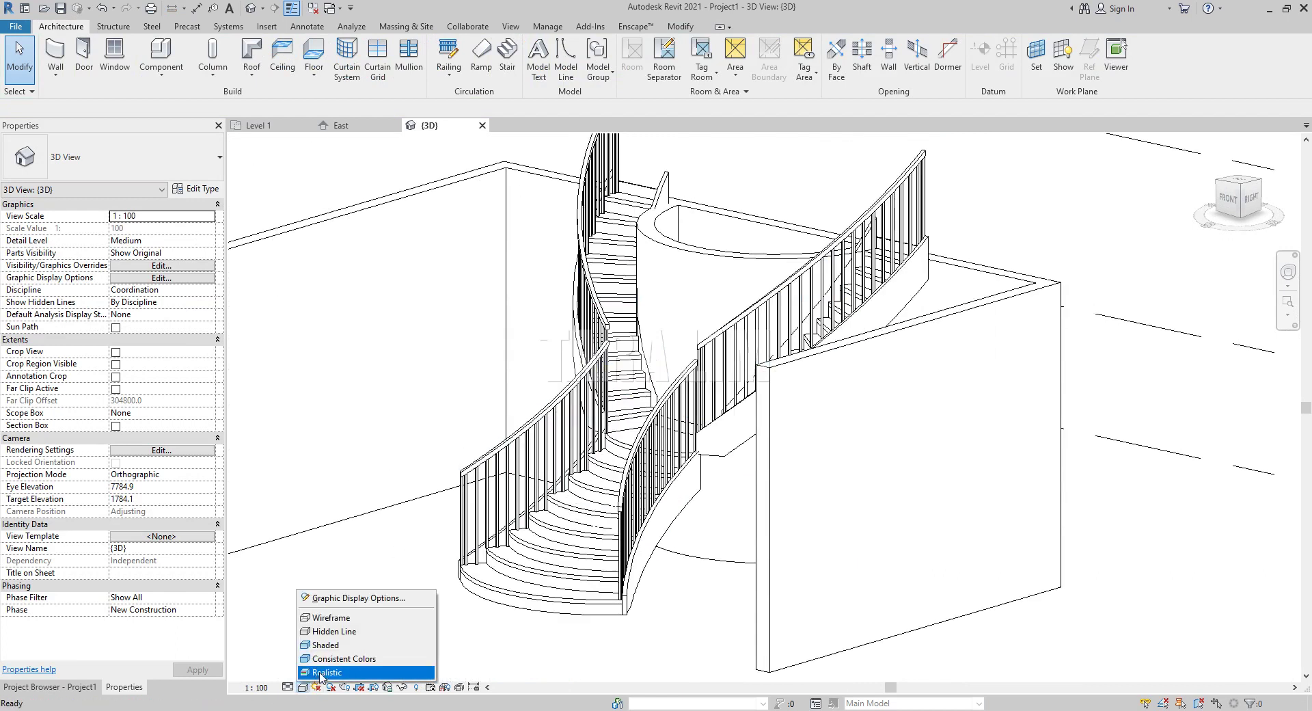
{"action": "left_click", "coordinate": [320, 676]}
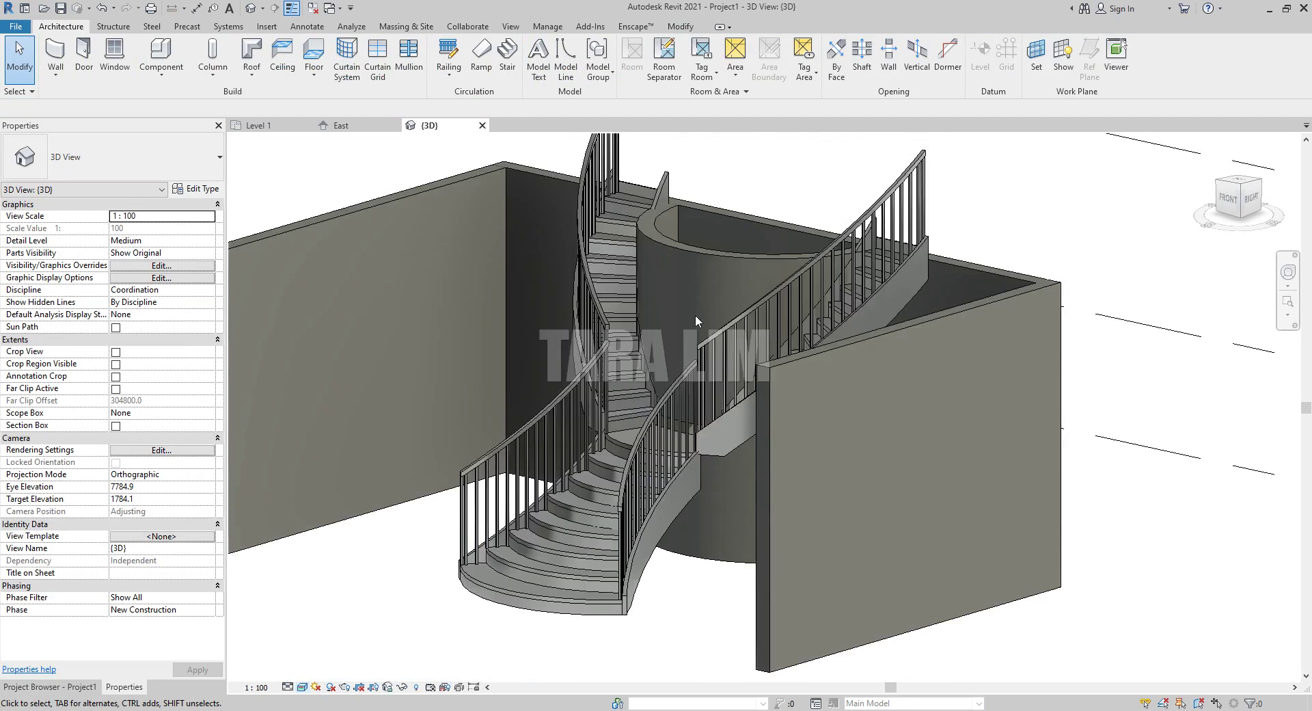
{"action": "left_click", "coordinate": [545, 592]}
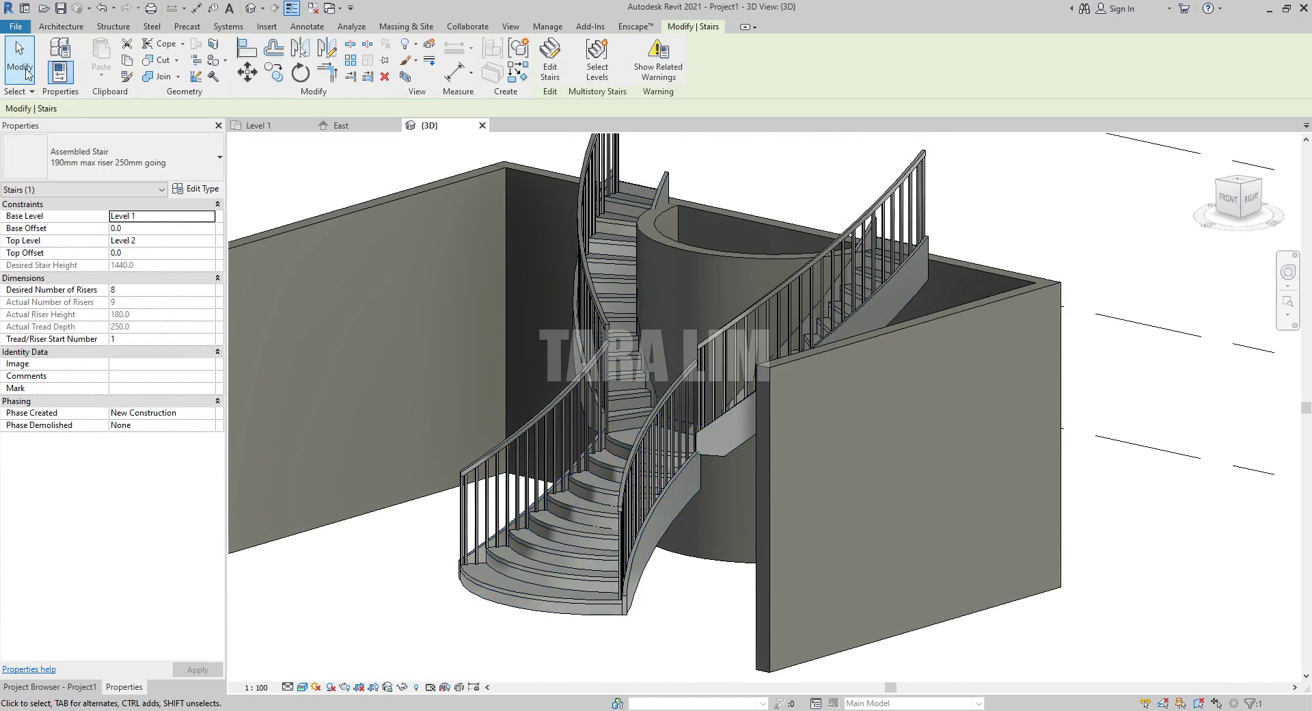
{"action": "key", "text": "Escape"}
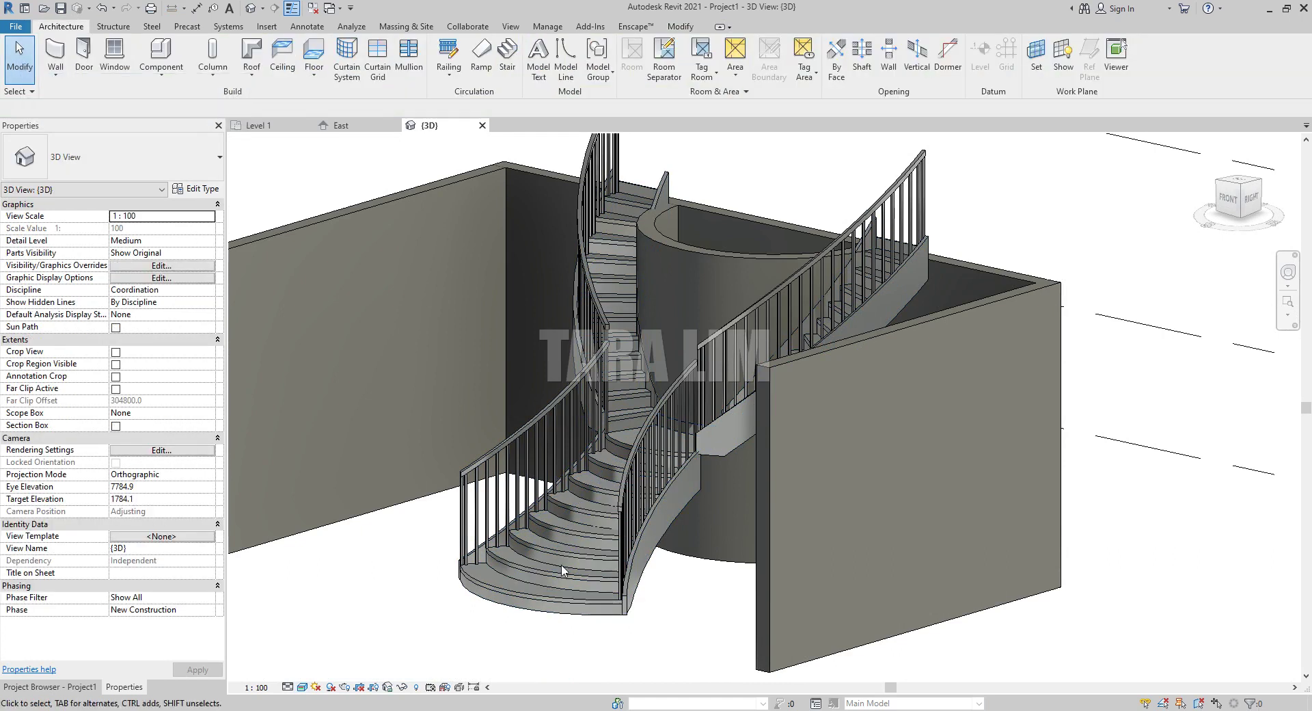
{"action": "left_click", "coordinate": [563, 568]}
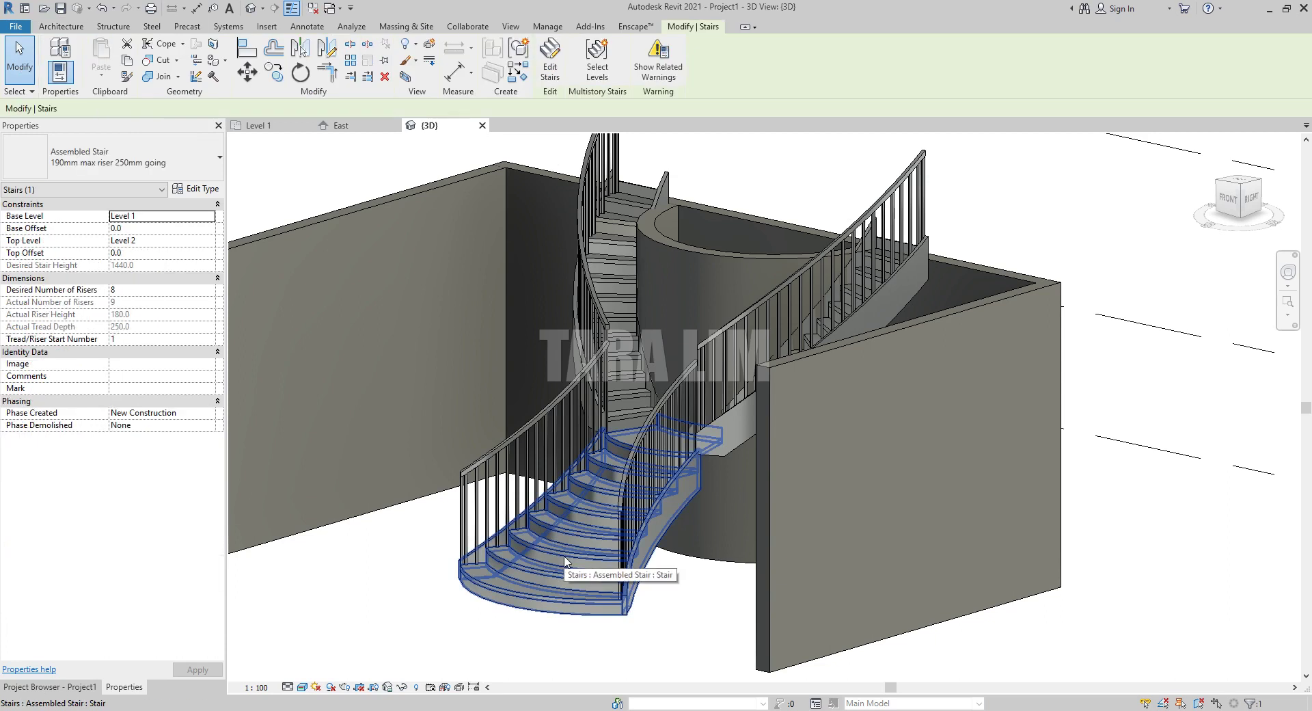
{"action": "key", "text": "Escape"}
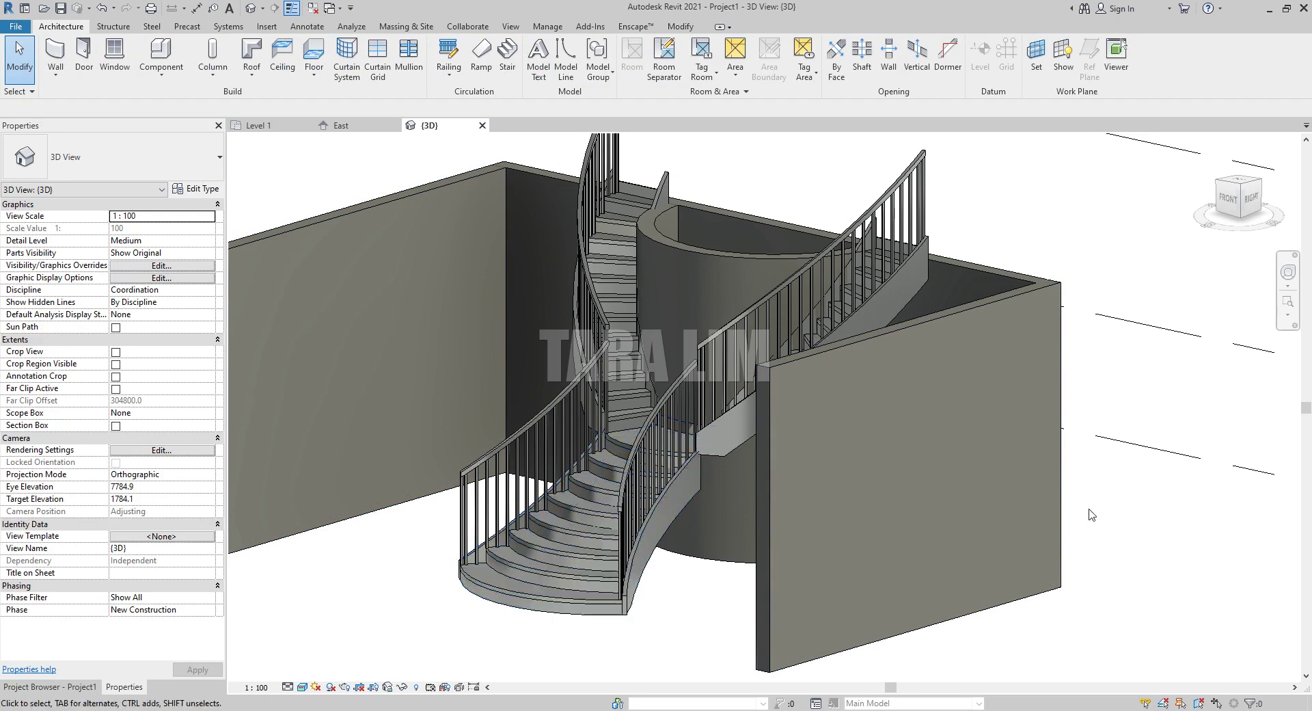
{"action": "scroll", "coordinate": [605, 536], "scroll_direction": "down", "scroll_amount": 2}
{"action": "mouse_move", "coordinate": [605, 537]}
{"action": "middle_mouse_down"}
{"action": "mouse_move", "coordinate": [725, 552]}
{"action": "mouse_move", "coordinate": [747, 609]}
{"action": "middle_mouse_up"}
{"action": "scroll", "coordinate": [732, 600], "scroll_direction": "up", "scroll_amount": 2}
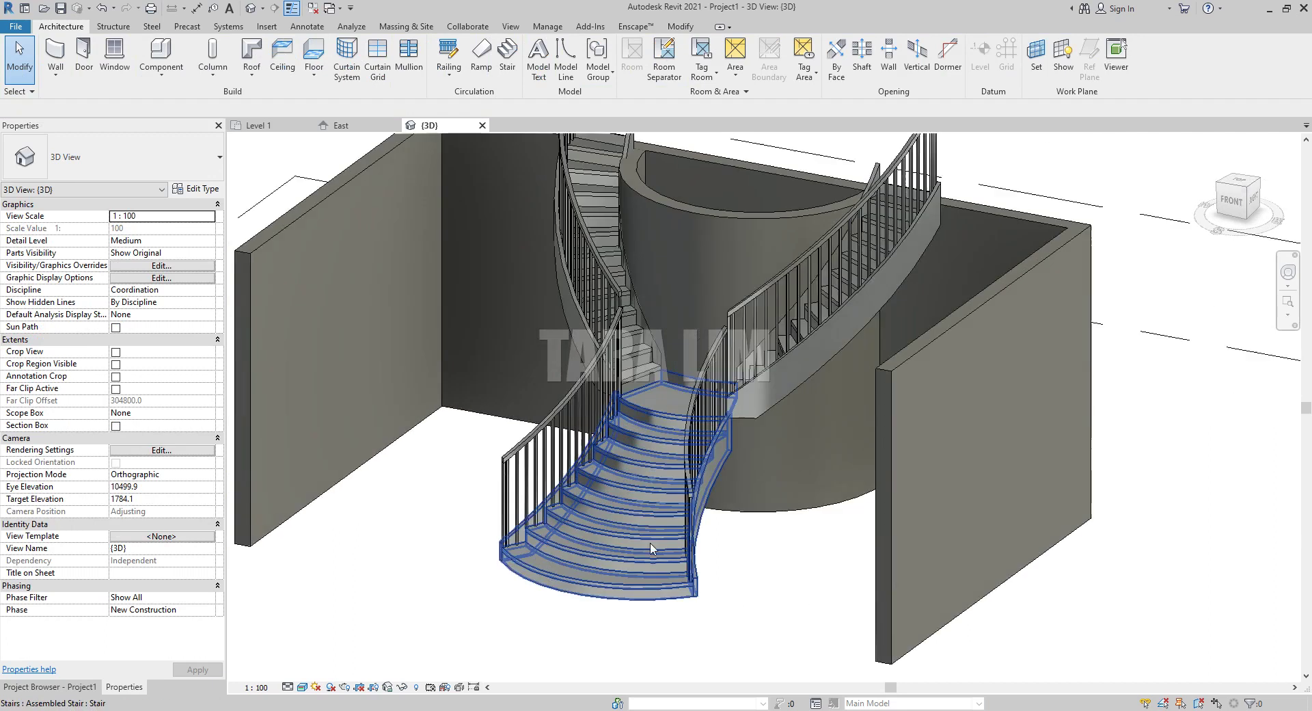
{"action": "middle_click_drag", "start_coordinate": [650, 548], "coordinate": [585, 551], "text": "shift"}
{"action": "mouse_move", "coordinate": [684, 608]}
{"action": "middle_mouse_down", "text": "shift"}
{"action": "mouse_move", "coordinate": [719, 638]}
{"action": "mouse_move", "coordinate": [632, 569]}
{"action": "mouse_move", "coordinate": [588, 581]}
{"action": "middle_mouse_up", "text": "shift"}
{"action": "scroll", "coordinate": [581, 582], "scroll_direction": "up", "scroll_amount": 2}
{"action": "scroll", "coordinate": [578, 583], "scroll_direction": "up", "scroll_amount": 2}
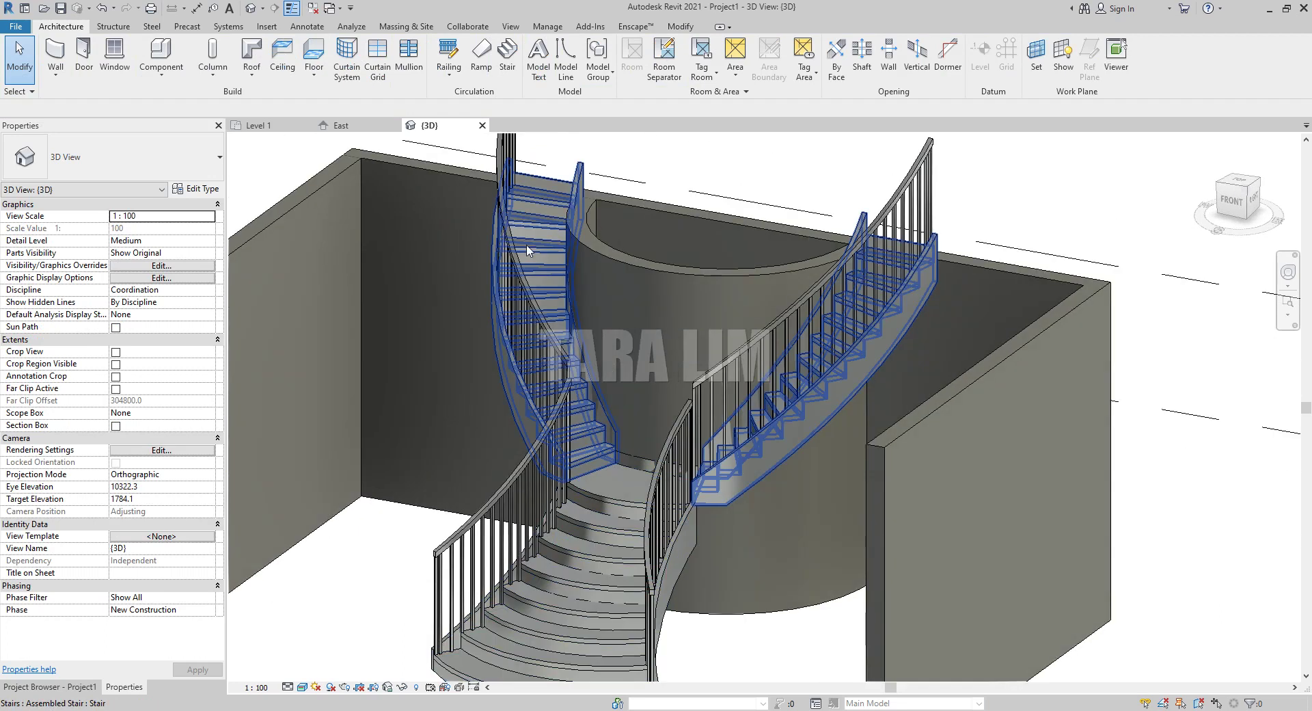
{"action": "left_click", "coordinate": [341, 125]}
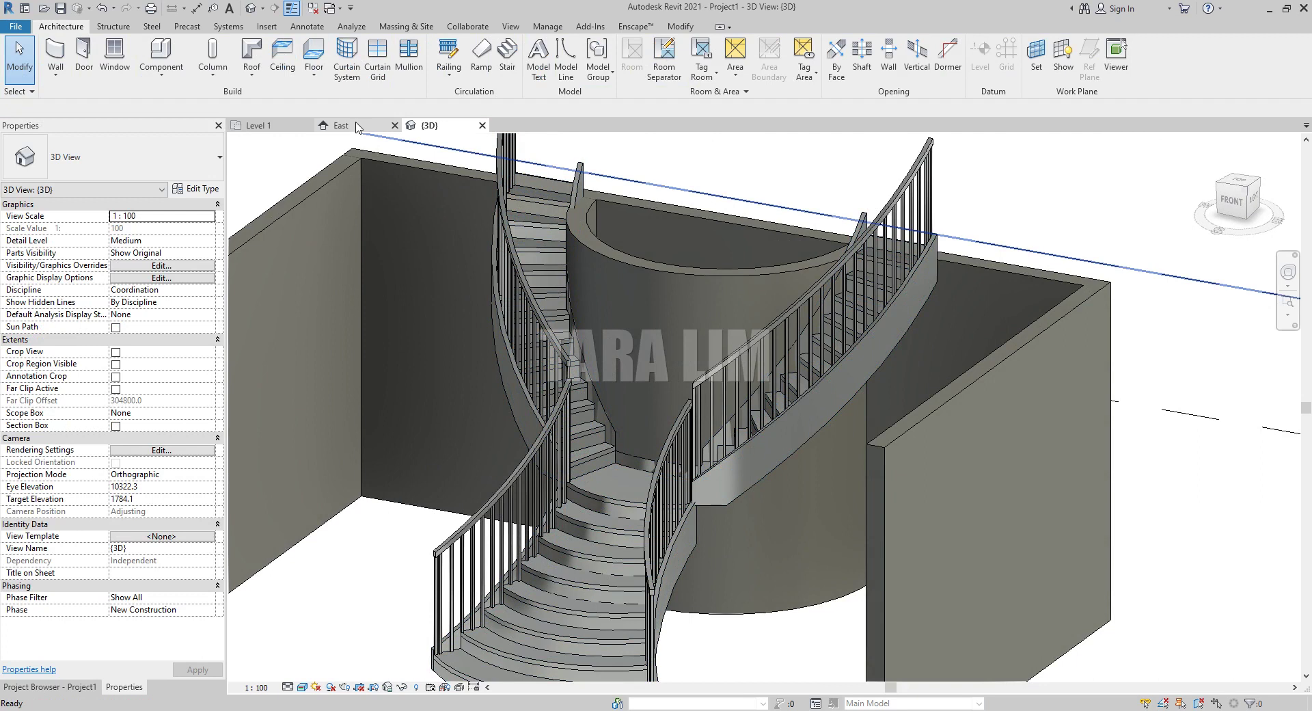
{"action": "scroll", "coordinate": [608, 526], "scroll_direction": "up", "scroll_amount": 2}
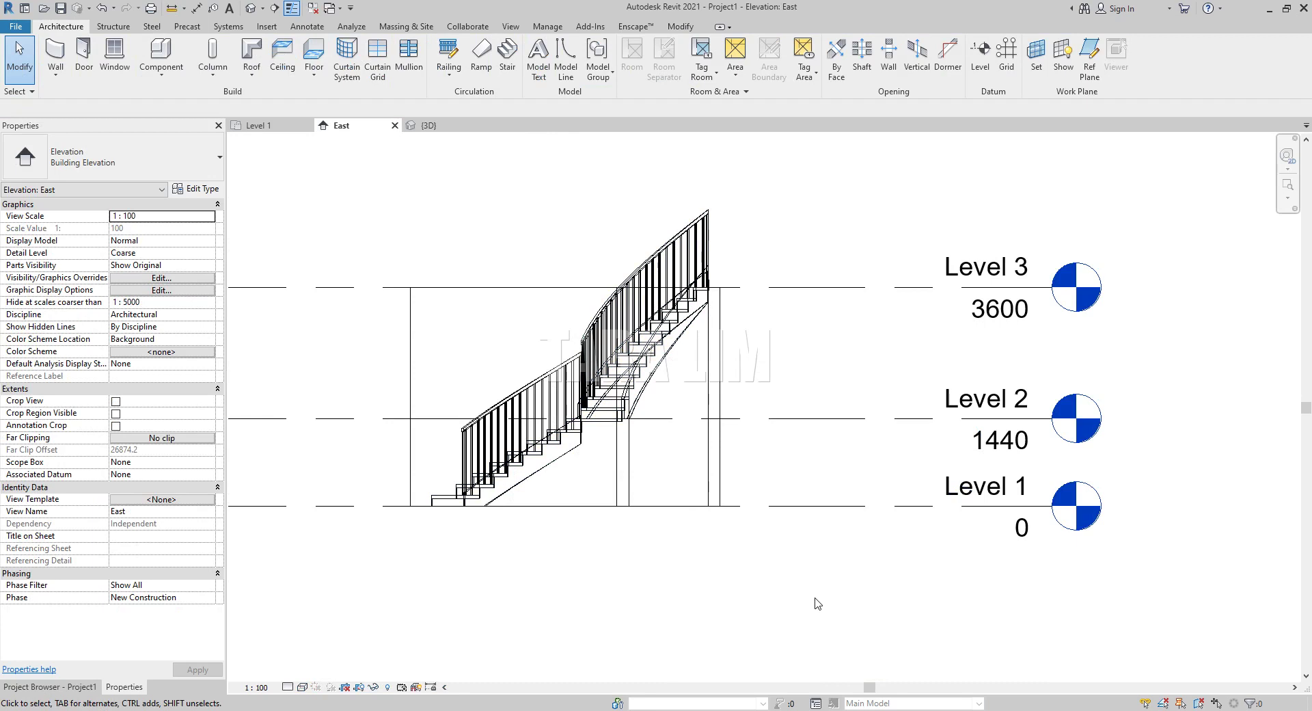
{"action": "scroll", "coordinate": [704, 281], "scroll_direction": "up", "scroll_amount": 2}
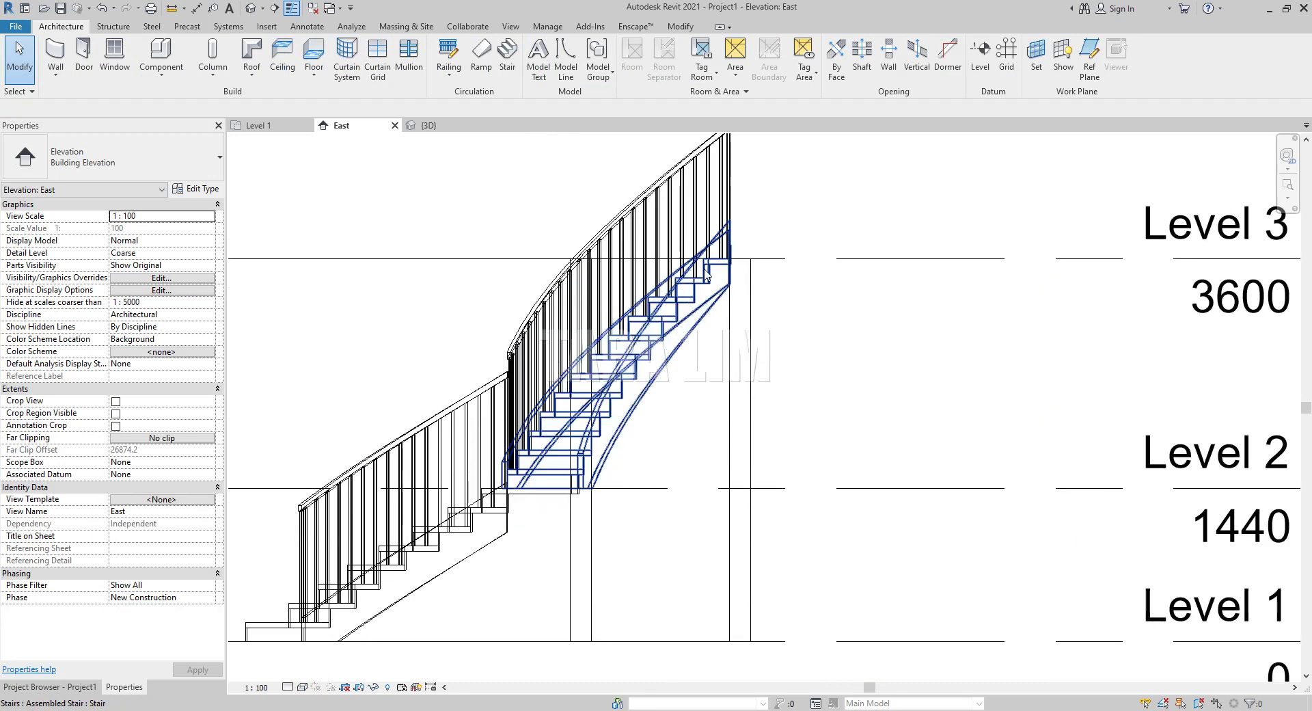
{"action": "scroll", "coordinate": [724, 259], "scroll_direction": "up", "scroll_amount": 2}
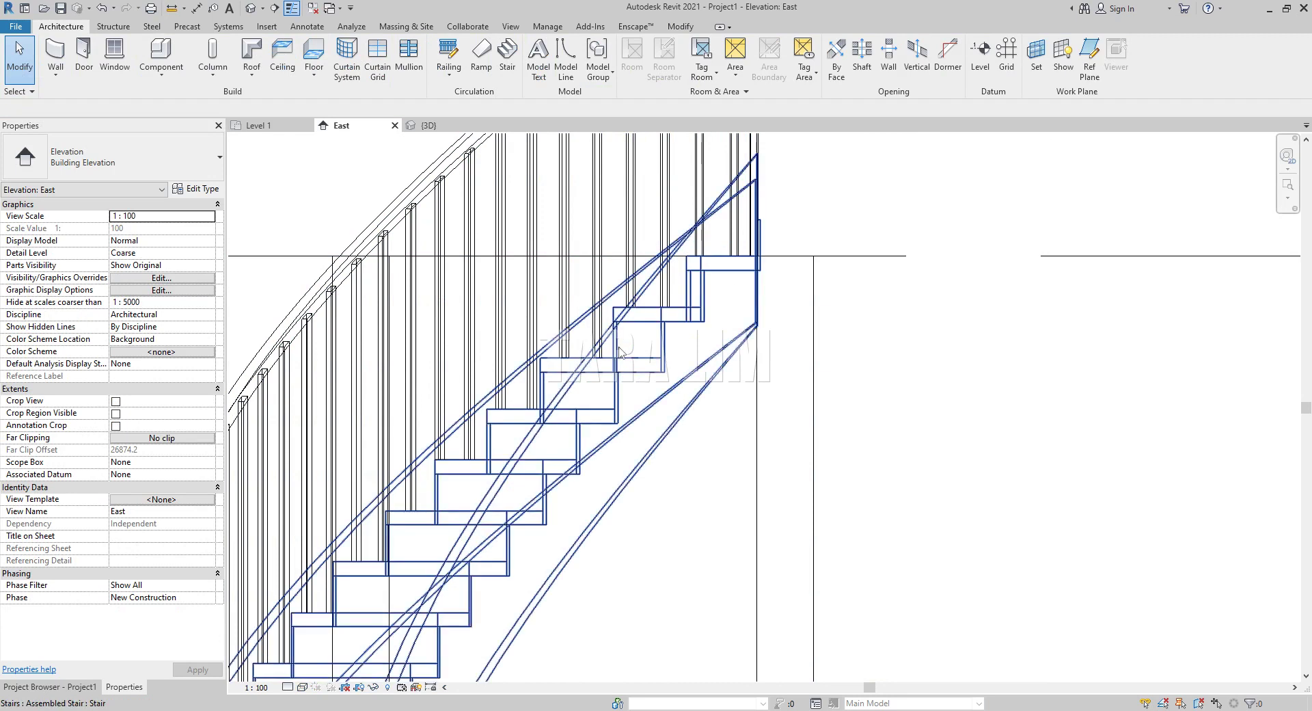
{"action": "scroll", "coordinate": [683, 328], "scroll_direction": "down", "scroll_amount": 3}
{"action": "scroll", "coordinate": [820, 328], "scroll_direction": "down", "scroll_amount": 2}
{"action": "scroll", "coordinate": [649, 400], "scroll_direction": "up", "scroll_amount": 2}
{"action": "scroll", "coordinate": [649, 399], "scroll_direction": "up", "scroll_amount": 1}
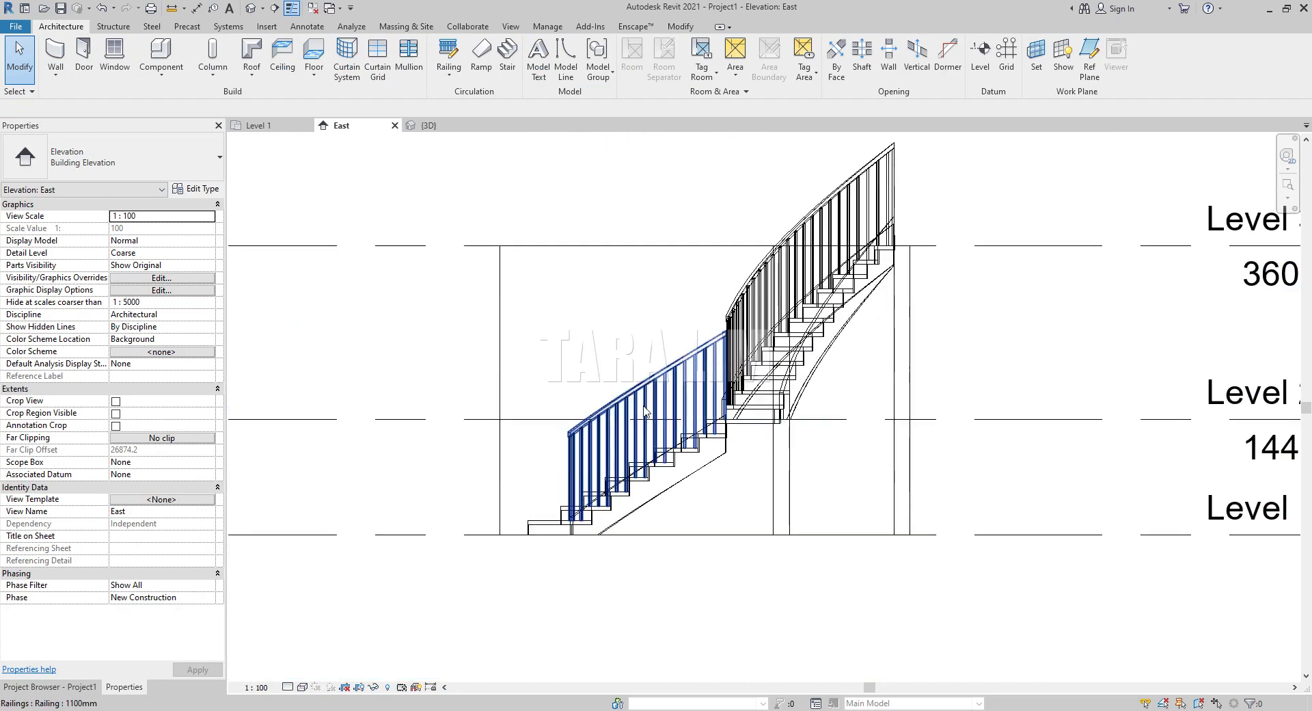
{"action": "scroll", "coordinate": [646, 410], "scroll_direction": "down", "scroll_amount": 2}
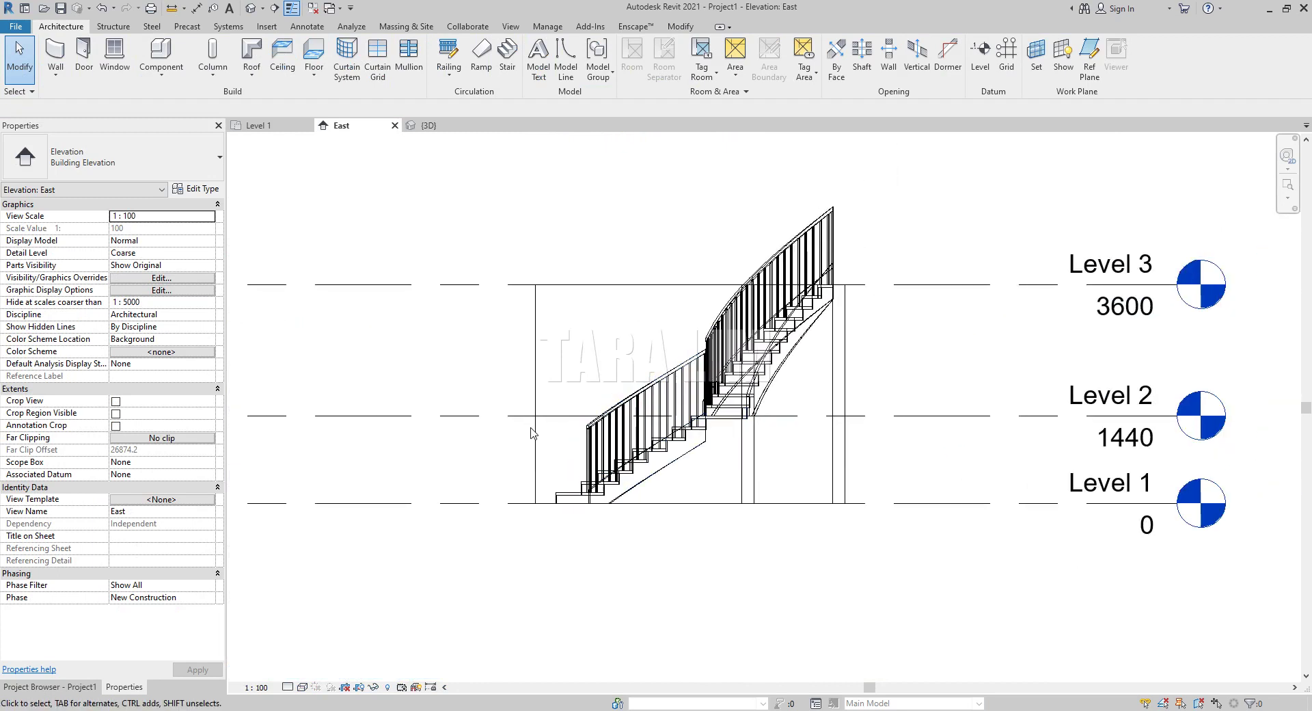
Step: Return to the 3D view facing the stair front-on, with the Modify tools showing
{"action": "left_click", "coordinate": [427, 126]}
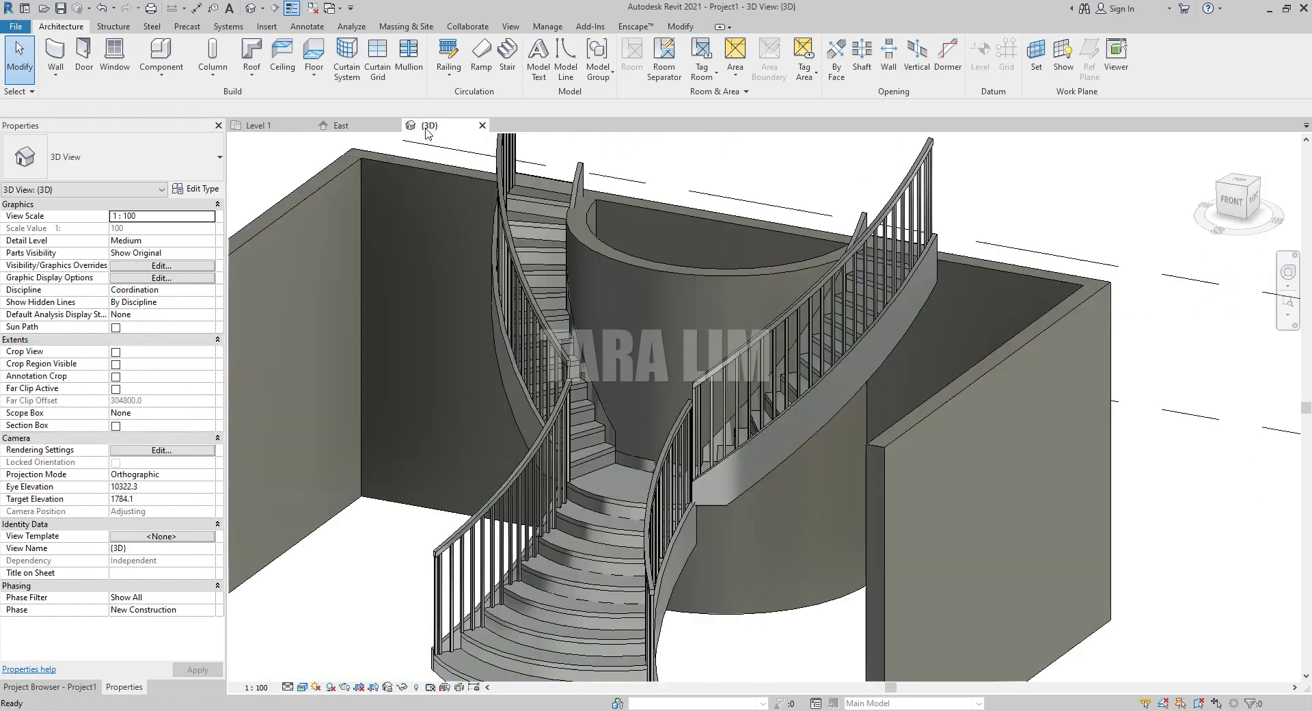
{"action": "scroll", "coordinate": [1097, 446], "scroll_direction": "down", "scroll_amount": 2}
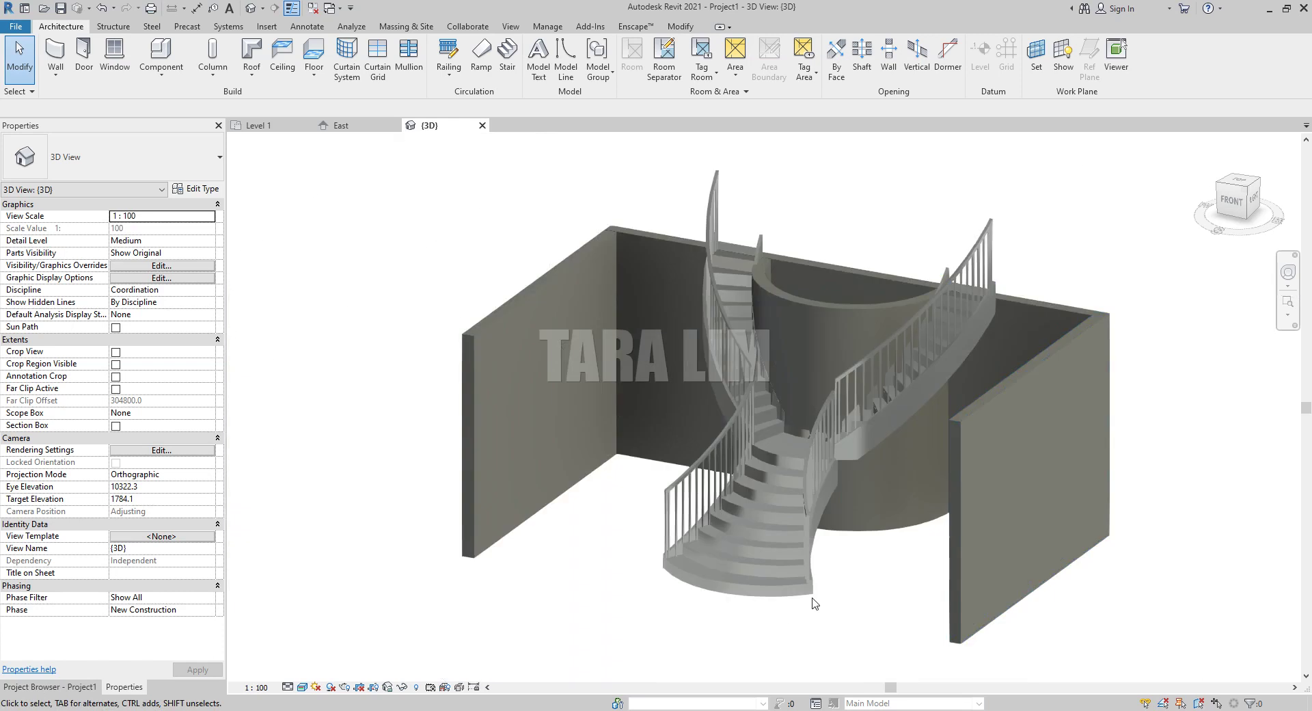
{"action": "middle_click_drag", "start_coordinate": [724, 568], "coordinate": [795, 600], "text": "shift"}
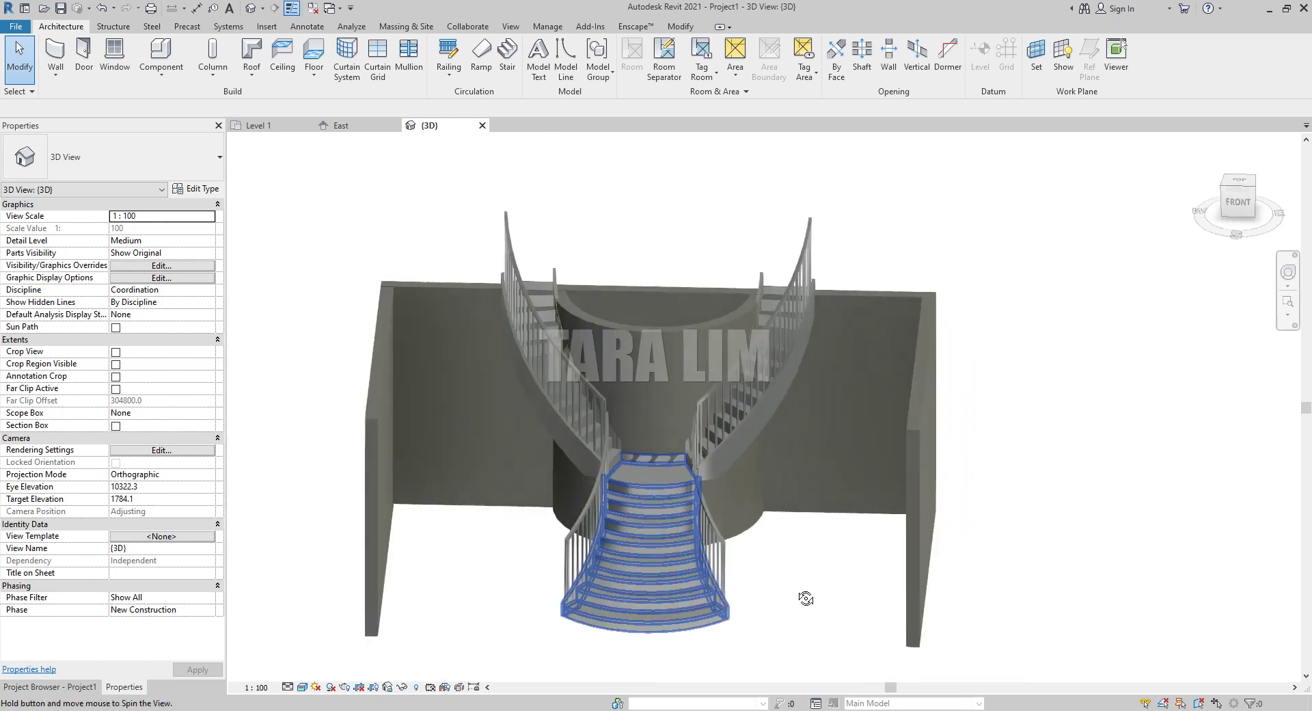
{"action": "scroll", "coordinate": [609, 605], "scroll_direction": "up", "scroll_amount": 3}
{"action": "scroll", "coordinate": [618, 610], "scroll_direction": "up", "scroll_amount": 1}
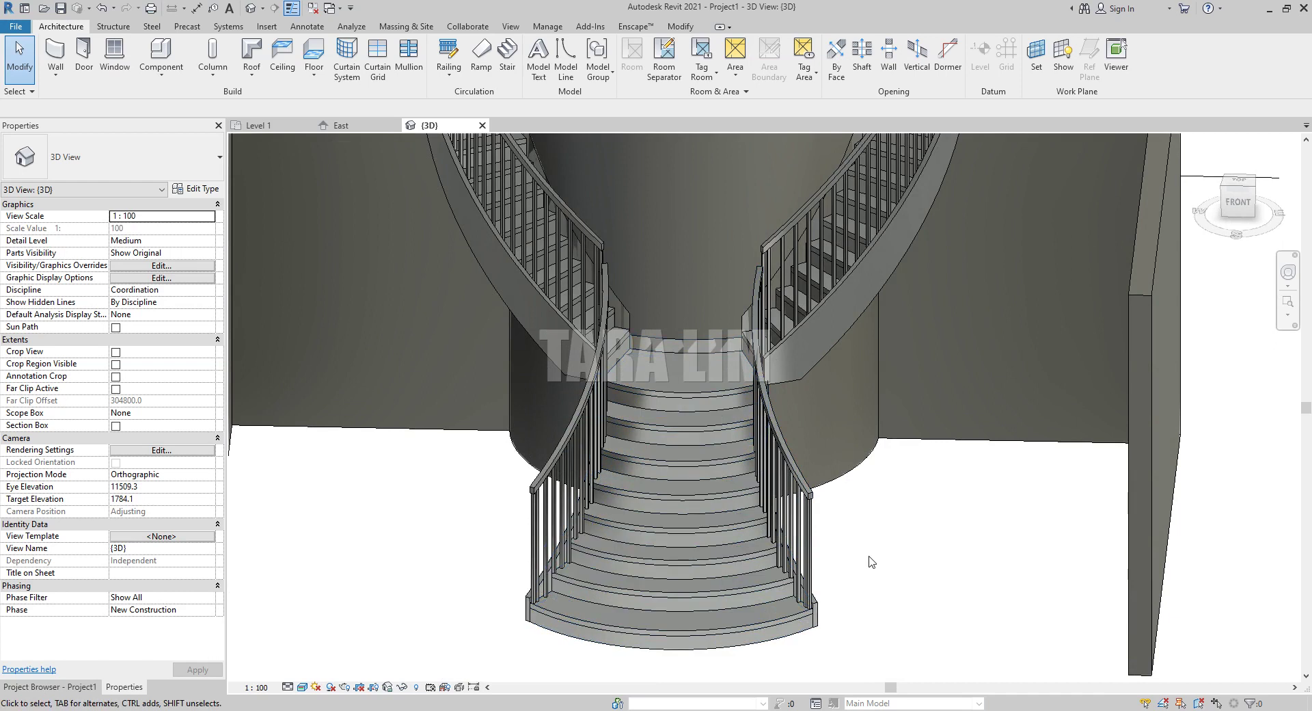
{"action": "scroll", "coordinate": [906, 522], "scroll_direction": "down", "scroll_amount": 2}
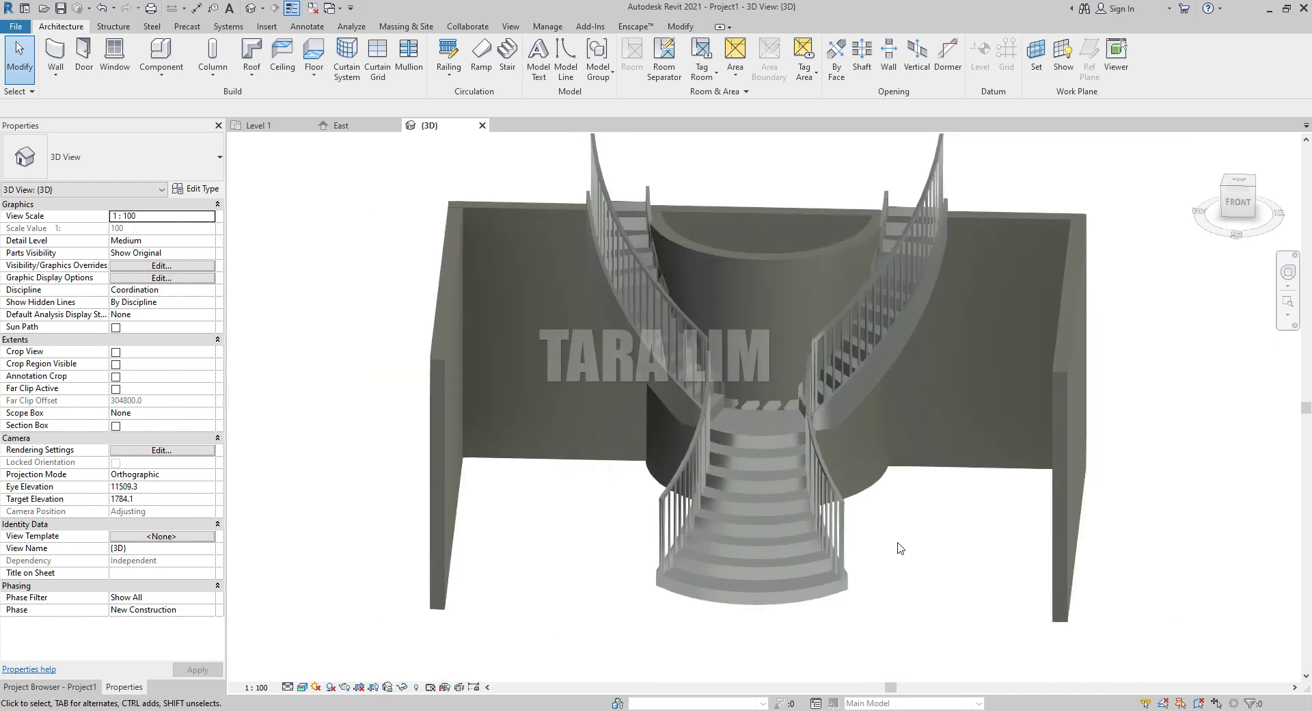
{"action": "scroll", "coordinate": [899, 548], "scroll_direction": "up", "scroll_amount": 1}
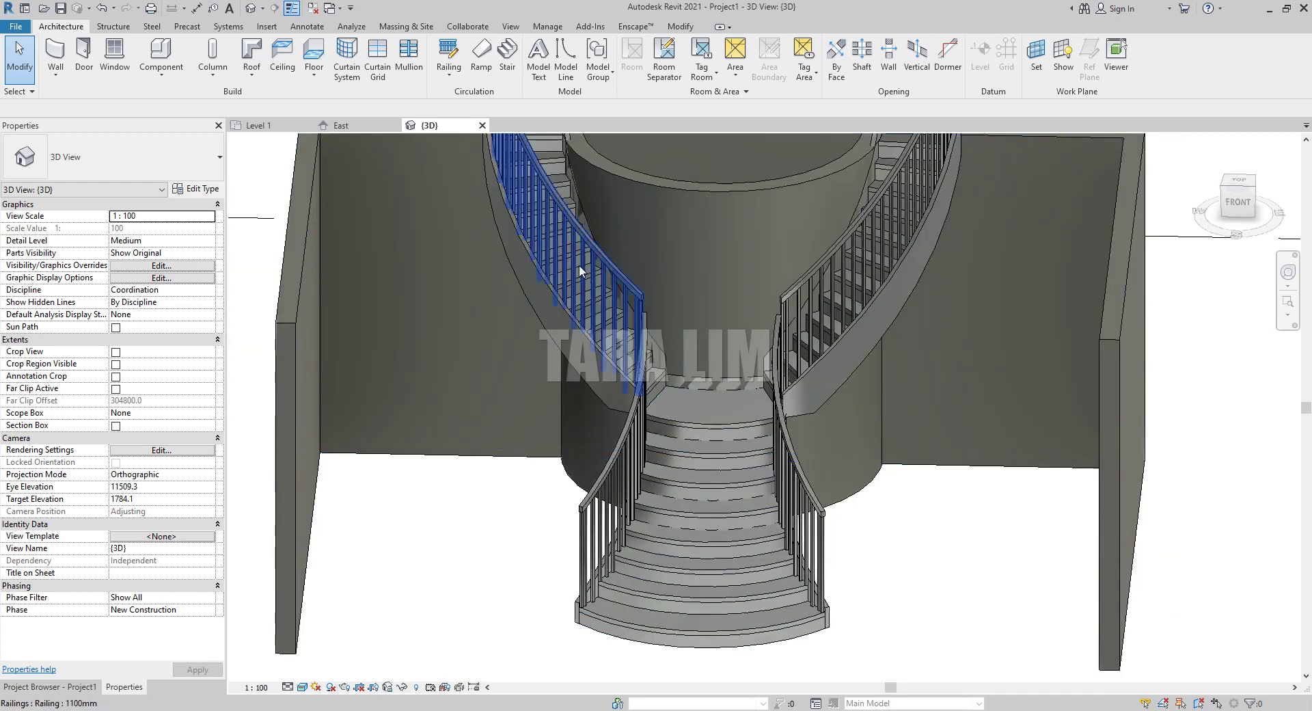
{"action": "left_click", "coordinate": [510, 26]}
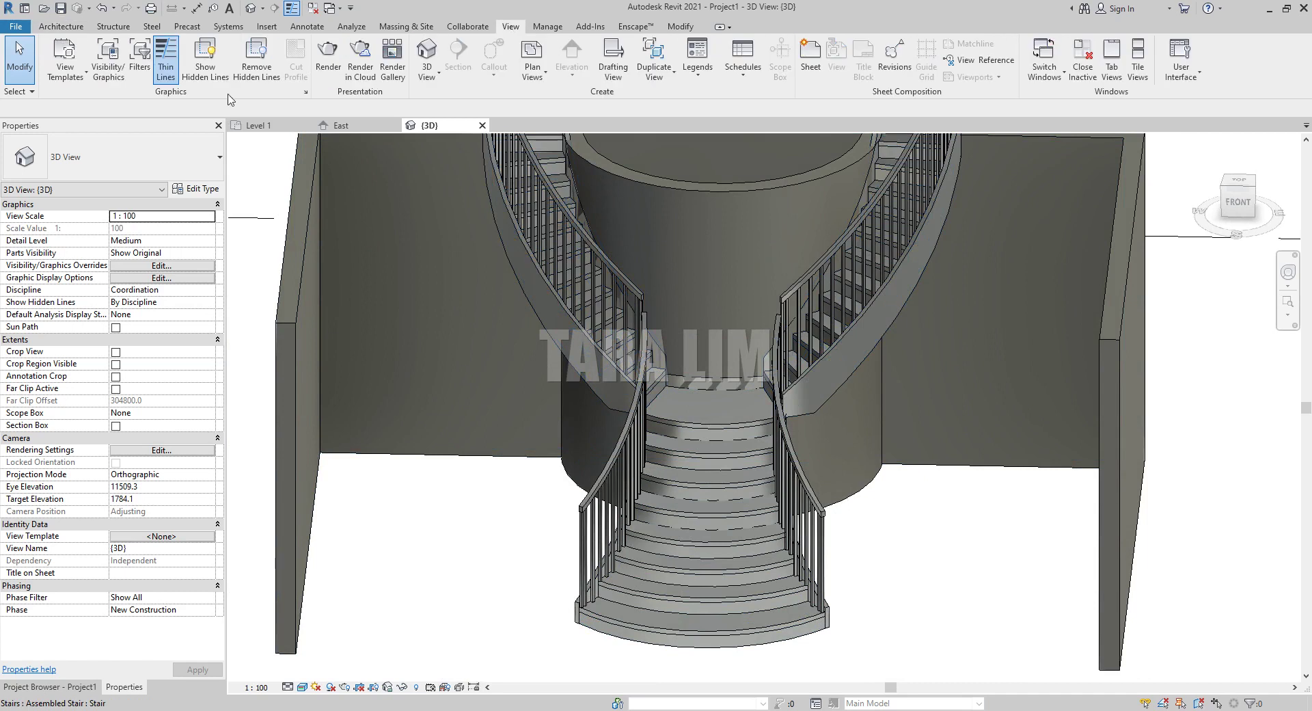
{"action": "left_click", "coordinate": [680, 26]}
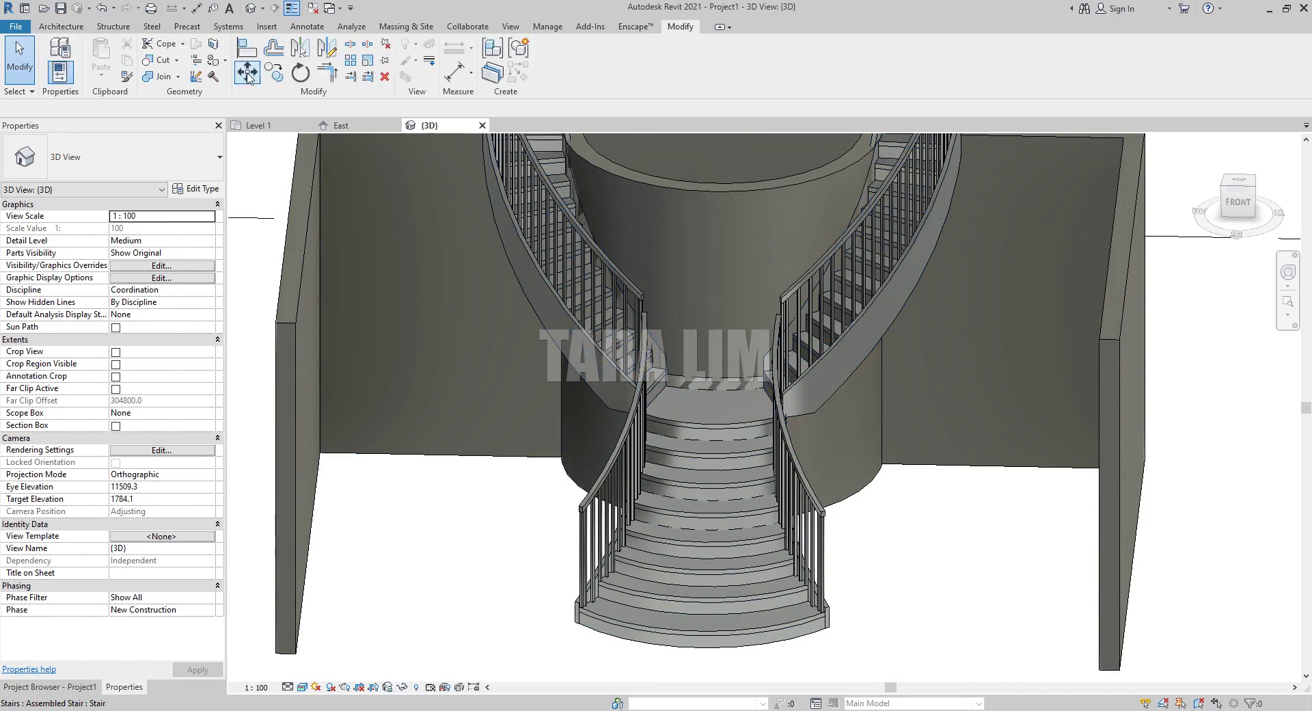
Step: Start the Paint tool with Cherry chosen in the Material Browser
{"action": "left_click", "coordinate": [213, 63]}
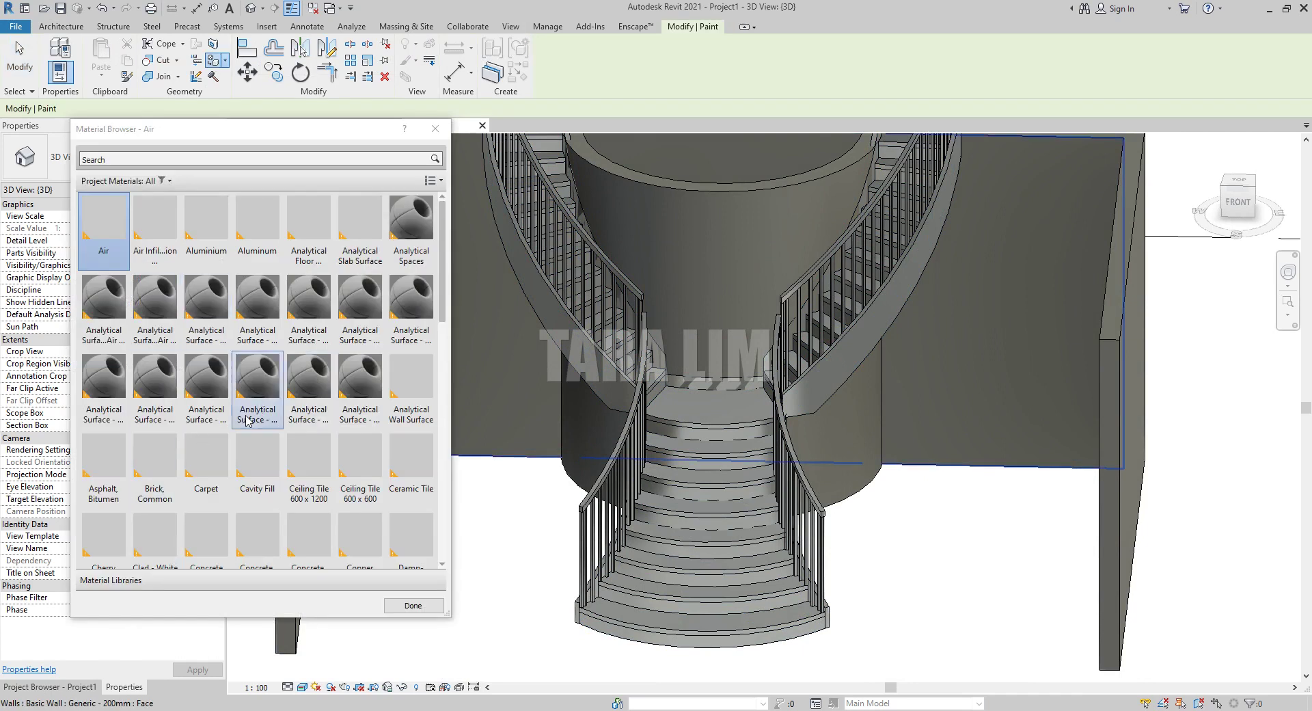
{"action": "scroll", "coordinate": [246, 410], "scroll_direction": "down", "scroll_amount": 5}
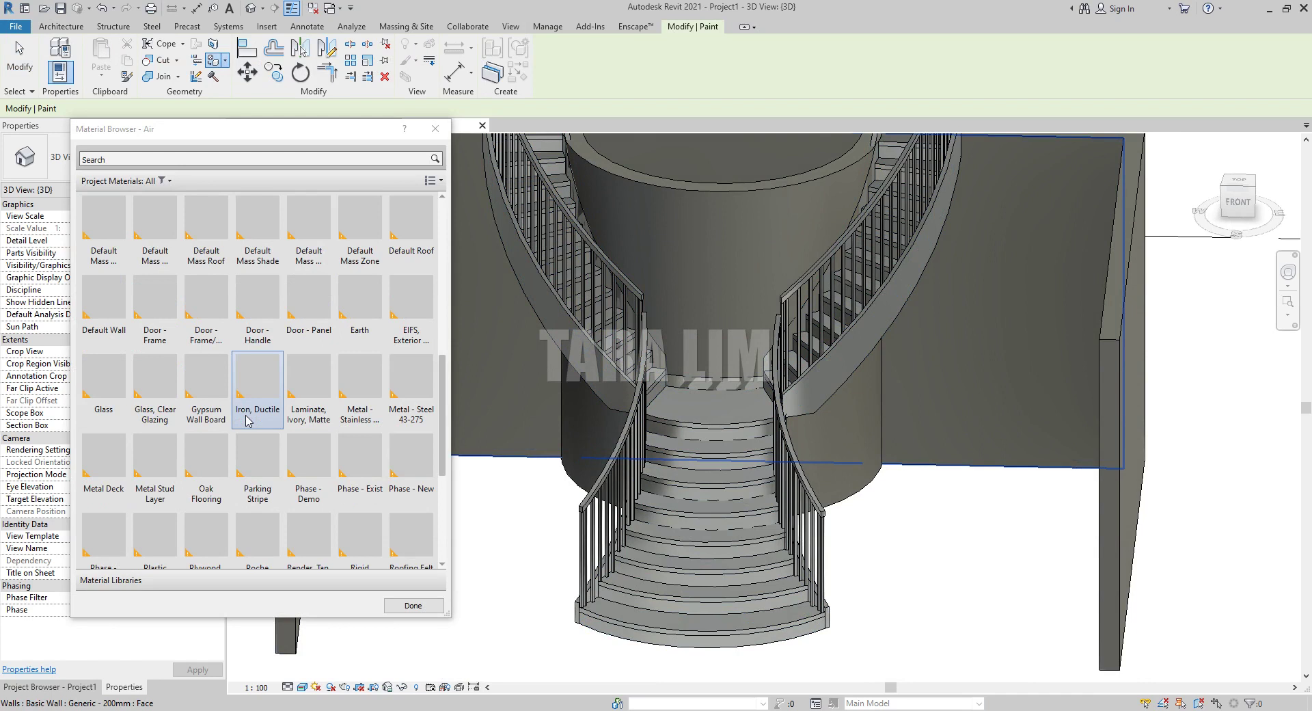
{"action": "scroll", "coordinate": [248, 421], "scroll_direction": "down", "scroll_amount": 3}
{"action": "scroll", "coordinate": [248, 421], "scroll_direction": "up", "scroll_amount": 10}
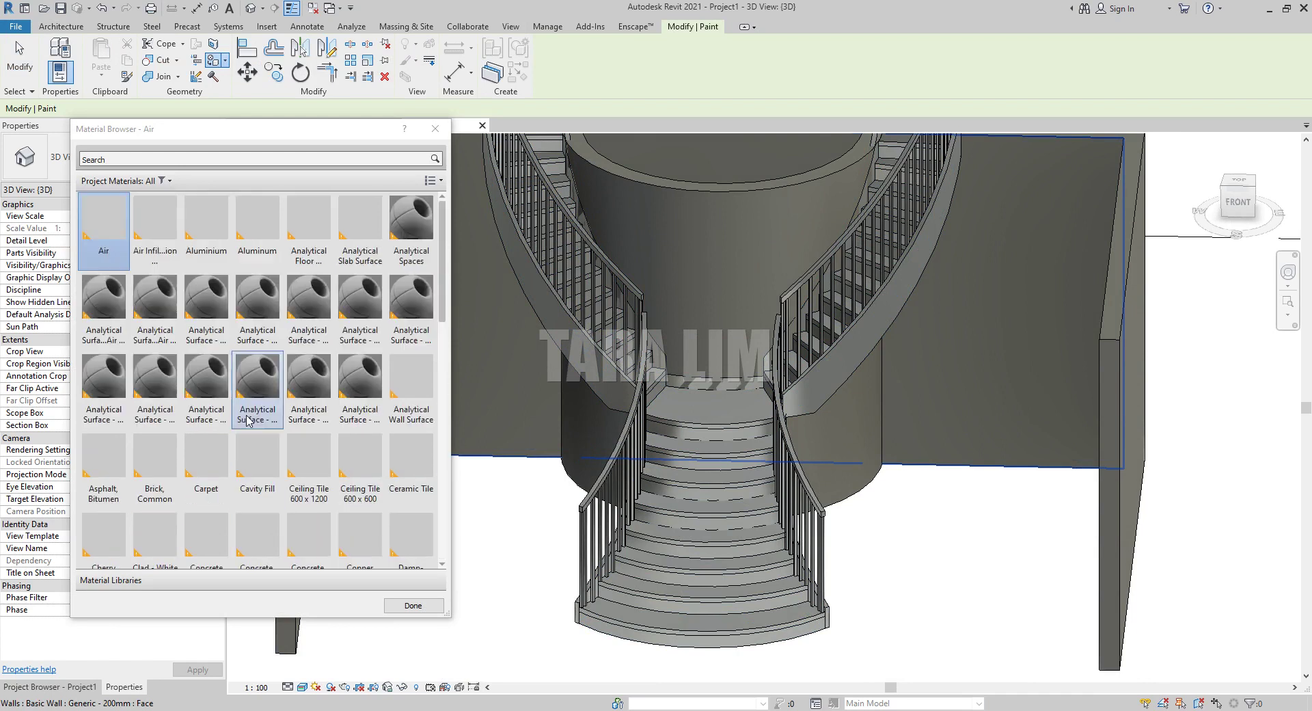
{"action": "scroll", "coordinate": [248, 421], "scroll_direction": "down", "scroll_amount": 3}
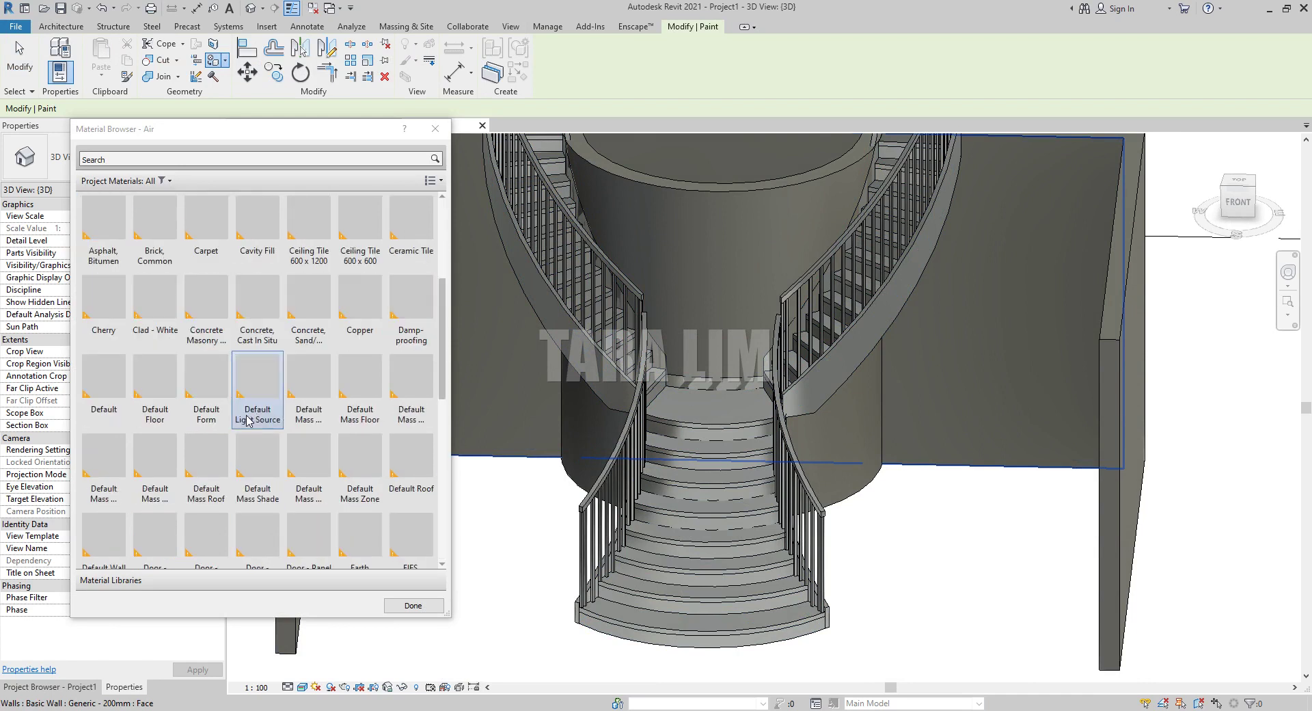
{"action": "left_click", "coordinate": [103, 304]}
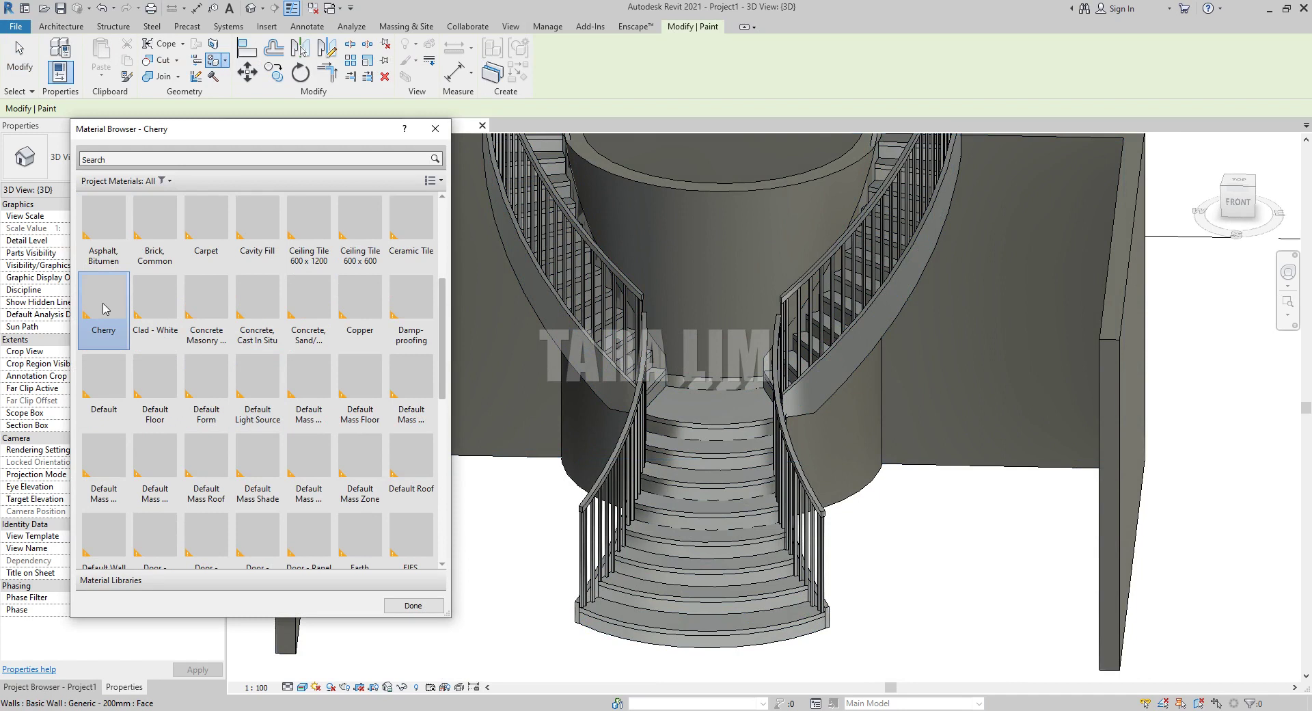
Step: Paint the top landing and the central flight's treads, down to the bottom tread, Cherry
{"action": "left_click", "coordinate": [730, 410]}
{"action": "scroll", "coordinate": [724, 458], "scroll_direction": "up", "scroll_amount": 2}
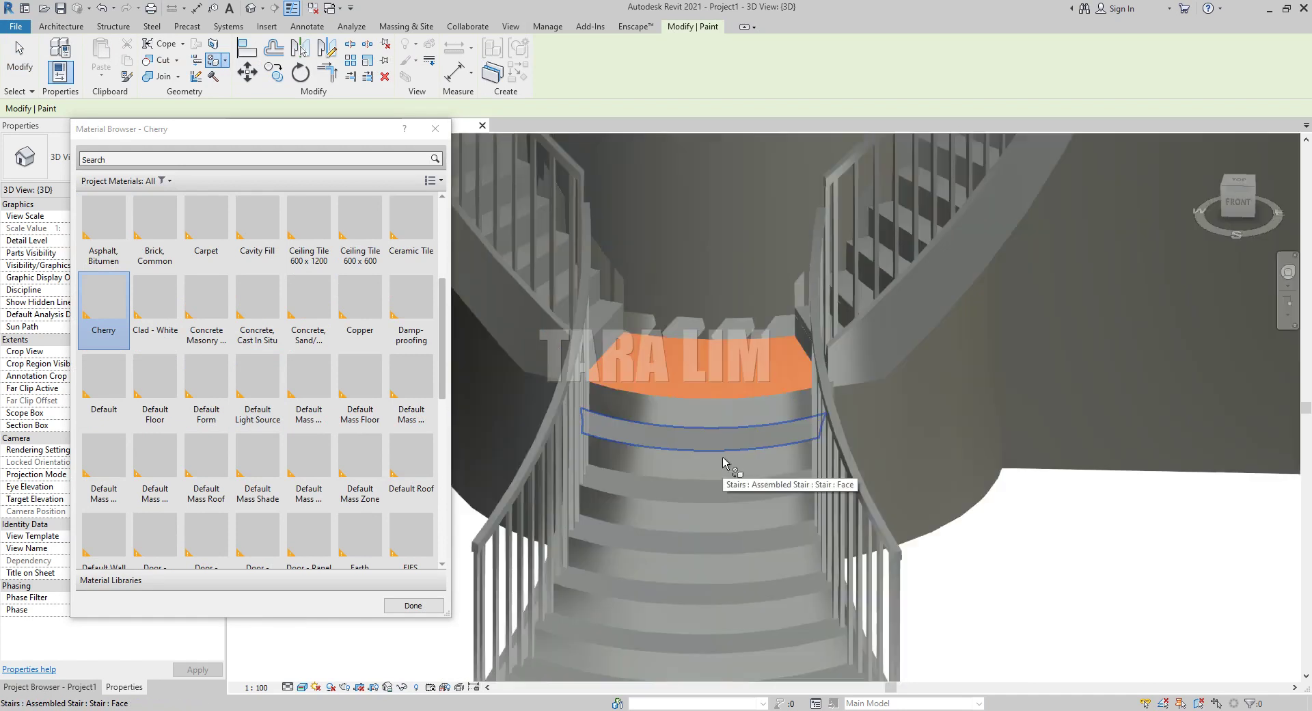
{"action": "scroll", "coordinate": [724, 462], "scroll_direction": "up", "scroll_amount": 2}
{"action": "left_click", "coordinate": [732, 438]}
{"action": "left_click", "coordinate": [735, 502]}
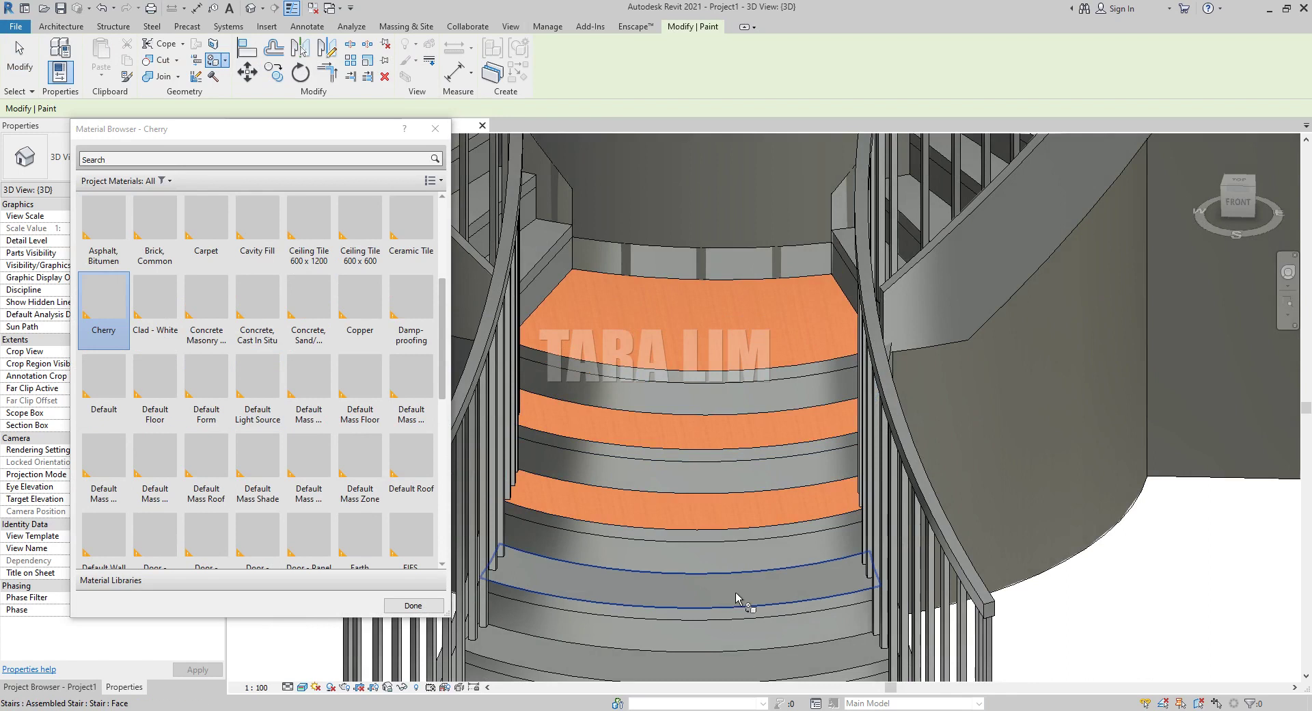
{"action": "left_click", "coordinate": [737, 598]}
{"action": "scroll", "coordinate": [770, 576], "scroll_direction": "down", "scroll_amount": 2}
{"action": "scroll", "coordinate": [771, 576], "scroll_direction": "down", "scroll_amount": 2}
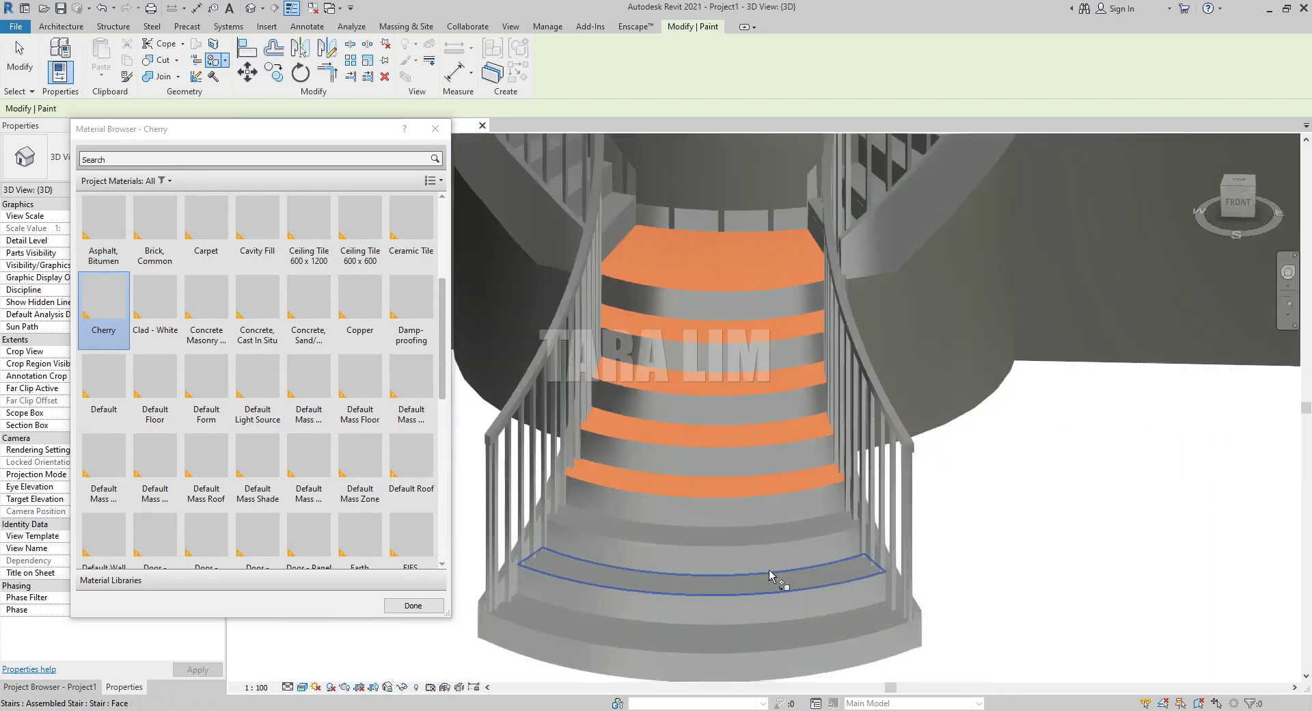
{"action": "left_click", "coordinate": [515, 640]}
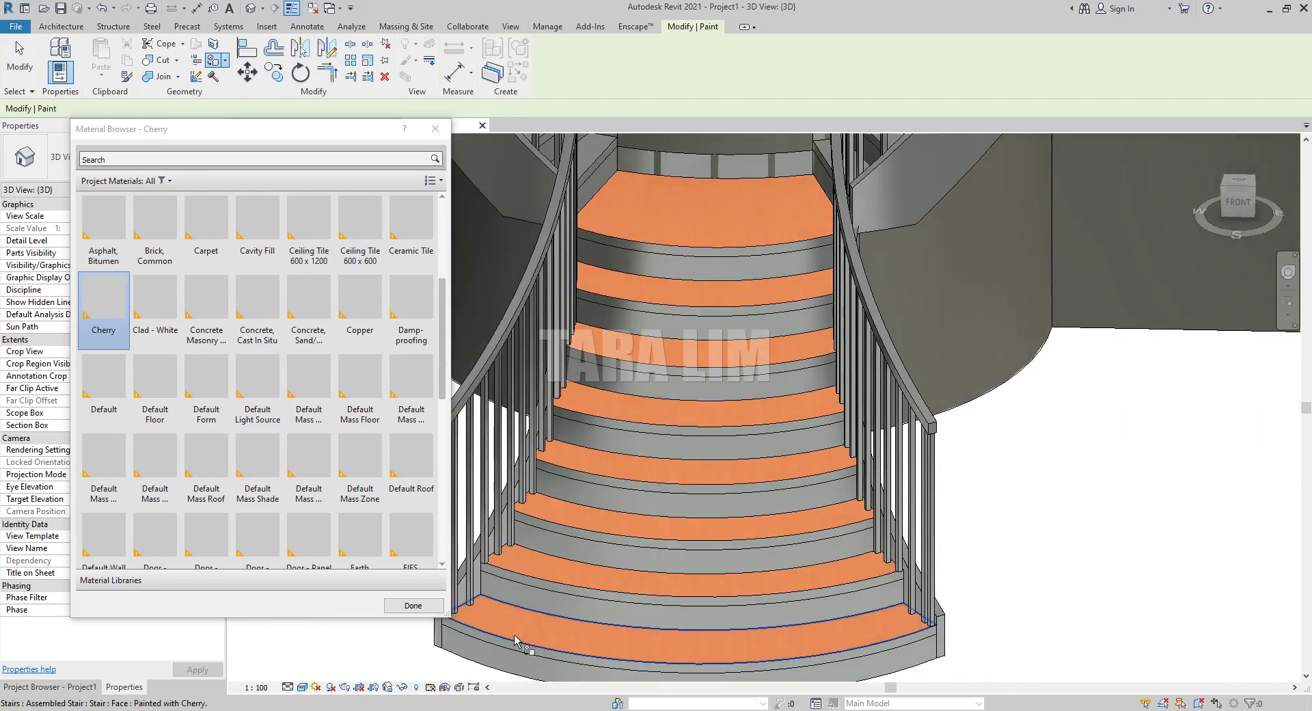
{"action": "scroll", "coordinate": [519, 636], "scroll_direction": "down", "scroll_amount": 2}
{"action": "scroll", "coordinate": [585, 535], "scroll_direction": "down", "scroll_amount": 2}
{"action": "scroll", "coordinate": [641, 269], "scroll_direction": "up", "scroll_amount": 1}
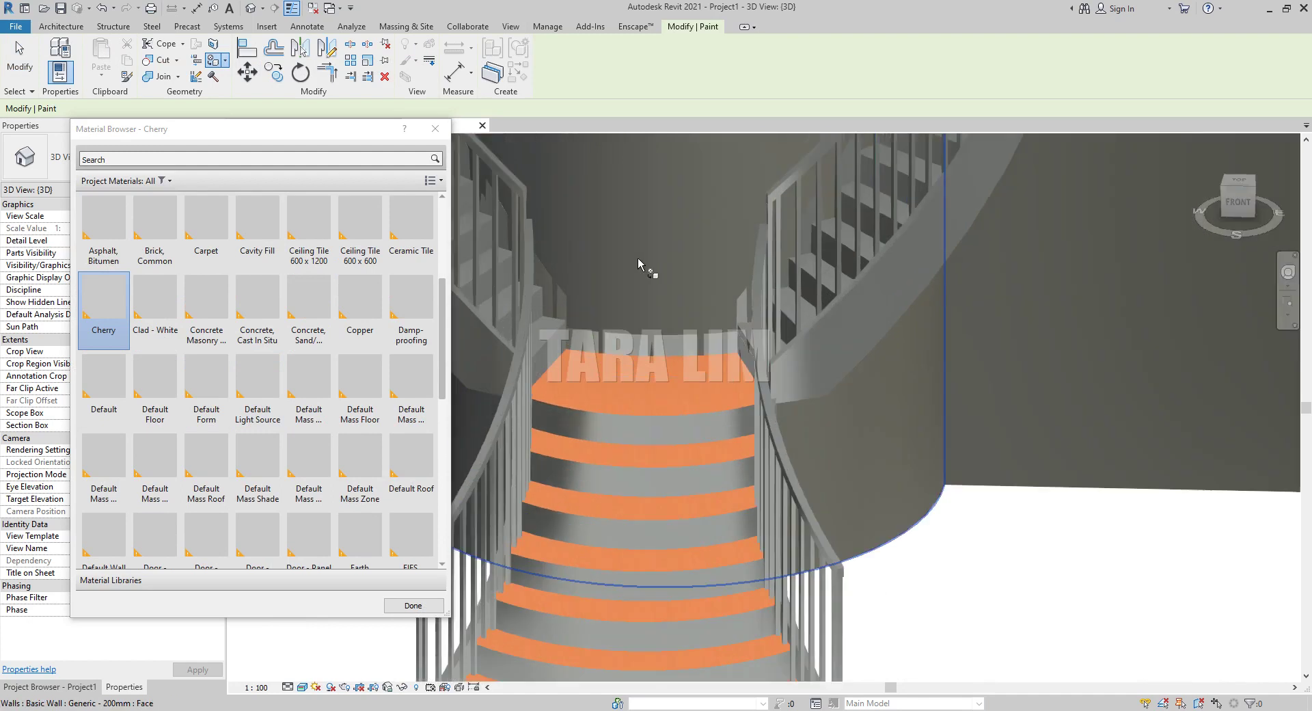
{"action": "scroll", "coordinate": [888, 602], "scroll_direction": "down", "scroll_amount": 2}
{"action": "scroll", "coordinate": [919, 555], "scroll_direction": "up", "scroll_amount": 1}
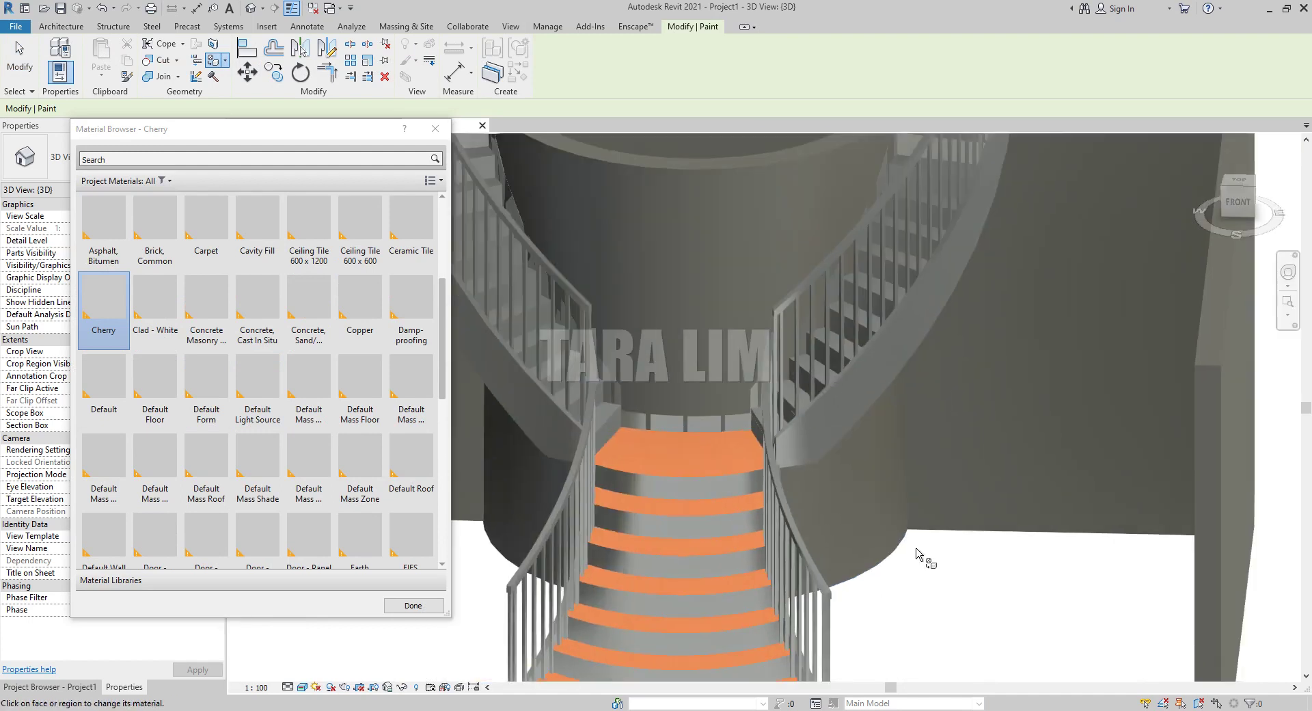
{"action": "scroll", "coordinate": [201, 345], "scroll_direction": "up", "scroll_amount": 3}
Step: Paint the right, left and one further stringer face with Concrete Masonry Units
{"action": "scroll", "coordinate": [200, 349], "scroll_direction": "down", "scroll_amount": 3}
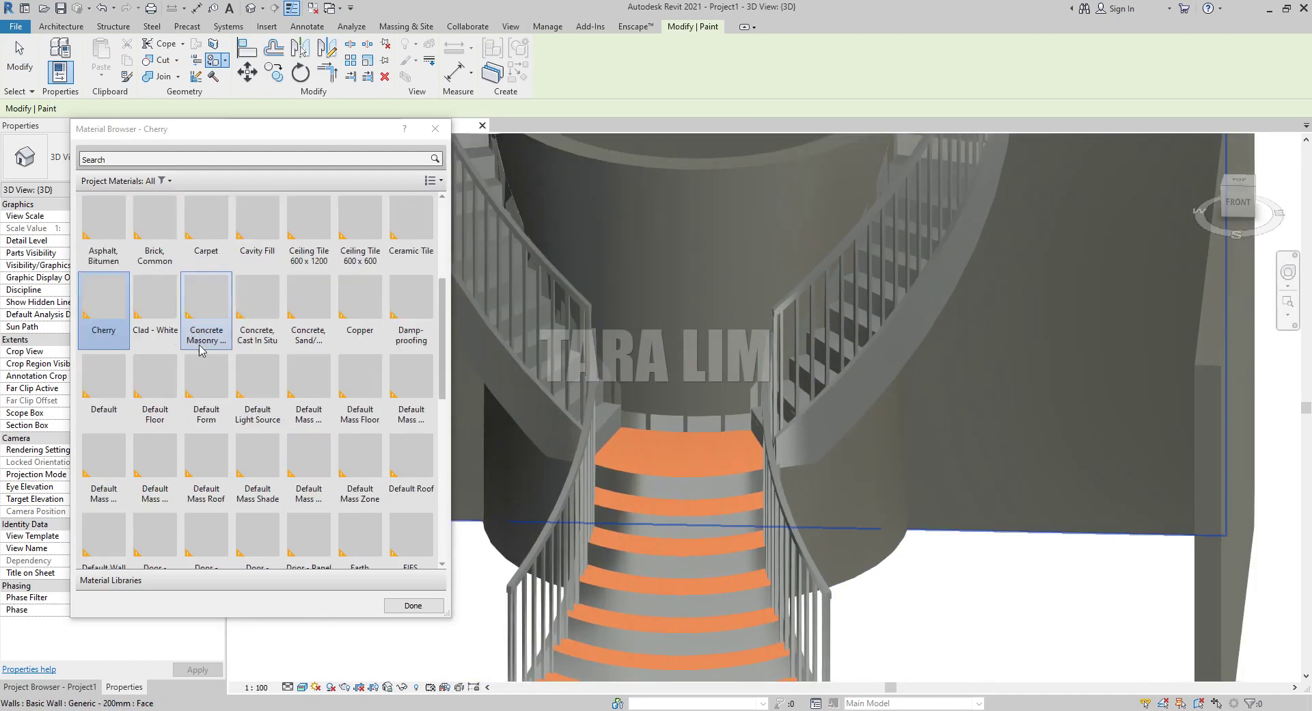
{"action": "left_click", "coordinate": [221, 301]}
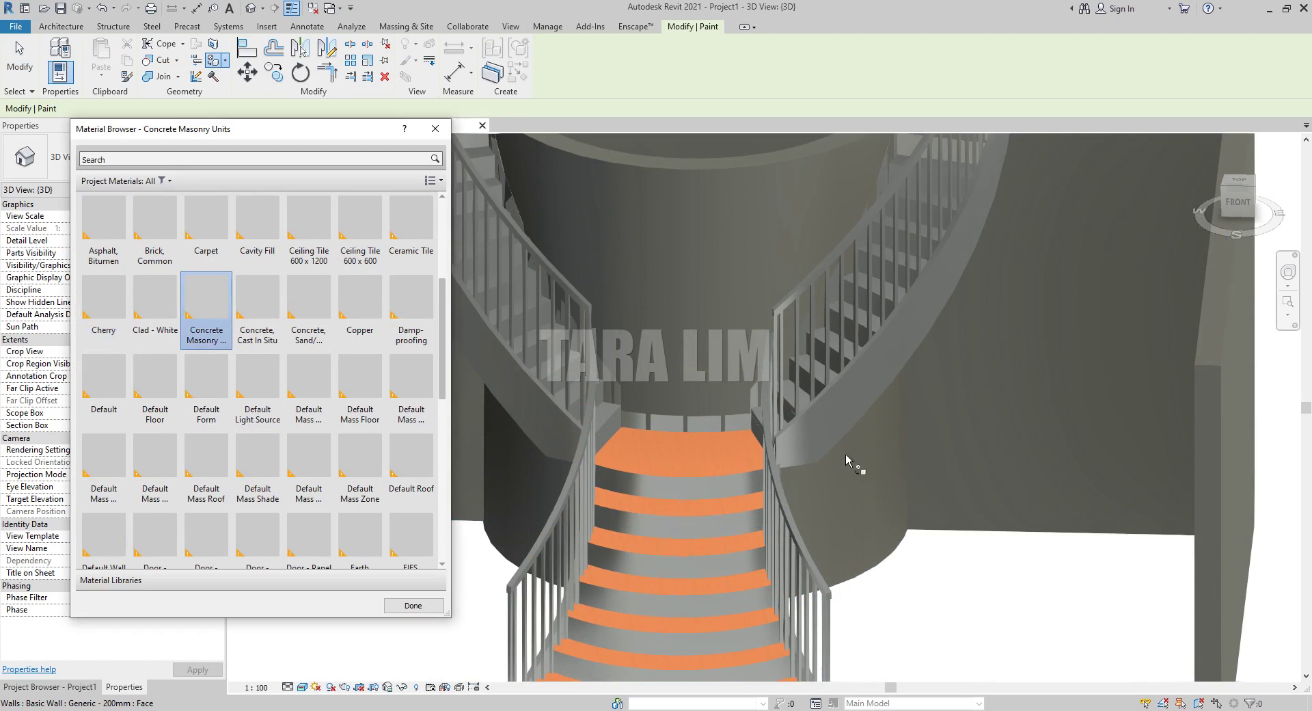
{"action": "left_click", "coordinate": [853, 397]}
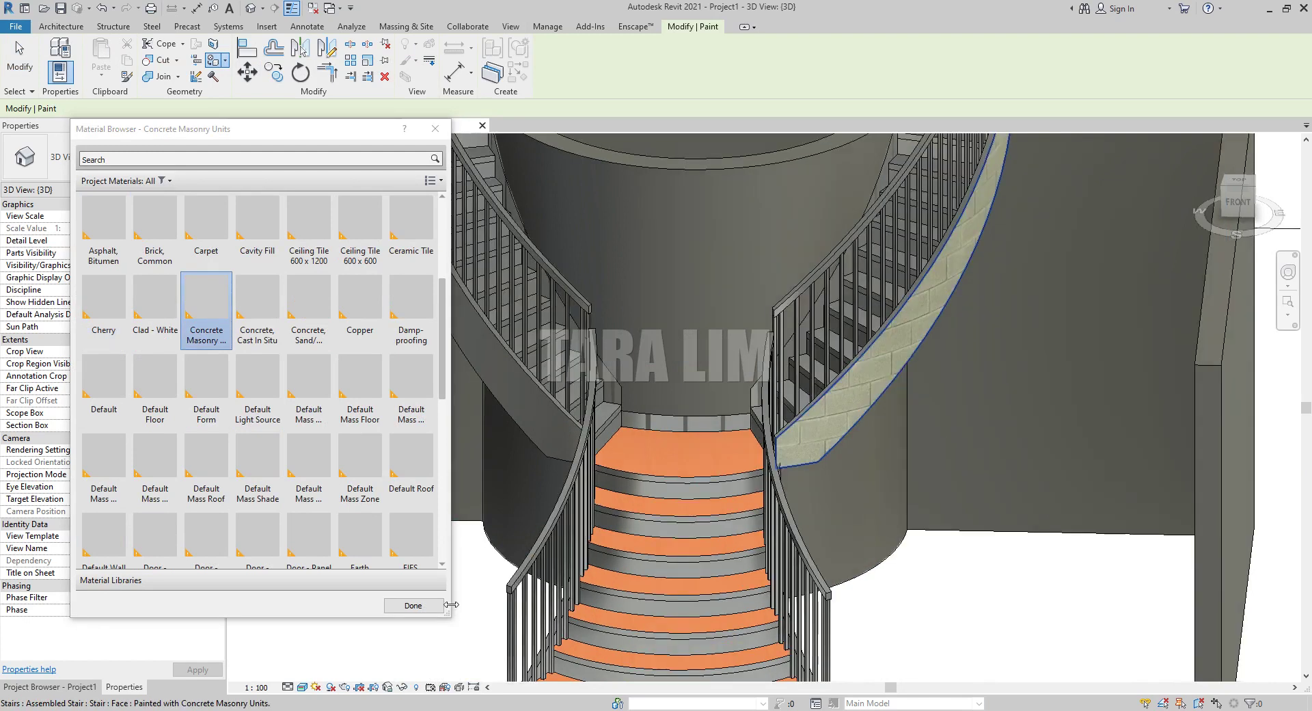
{"action": "left_click", "coordinate": [533, 414]}
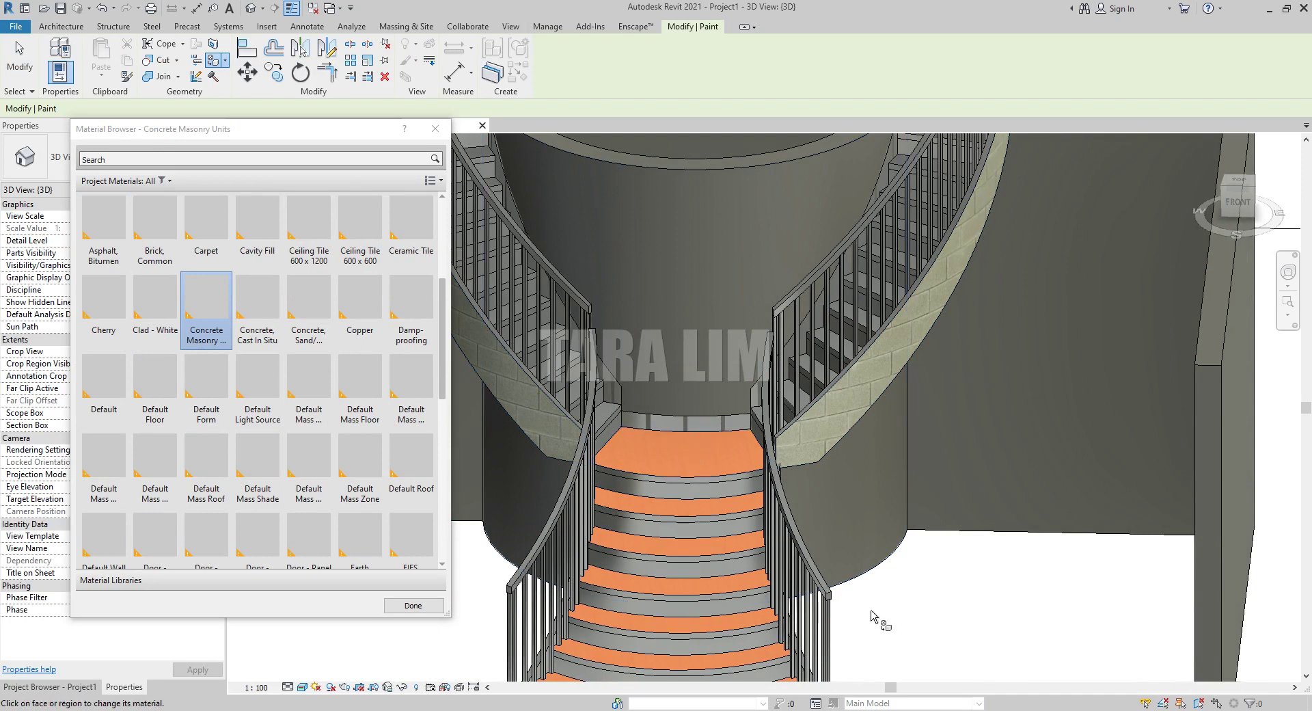
{"action": "scroll", "coordinate": [861, 588], "scroll_direction": "down", "scroll_amount": 2}
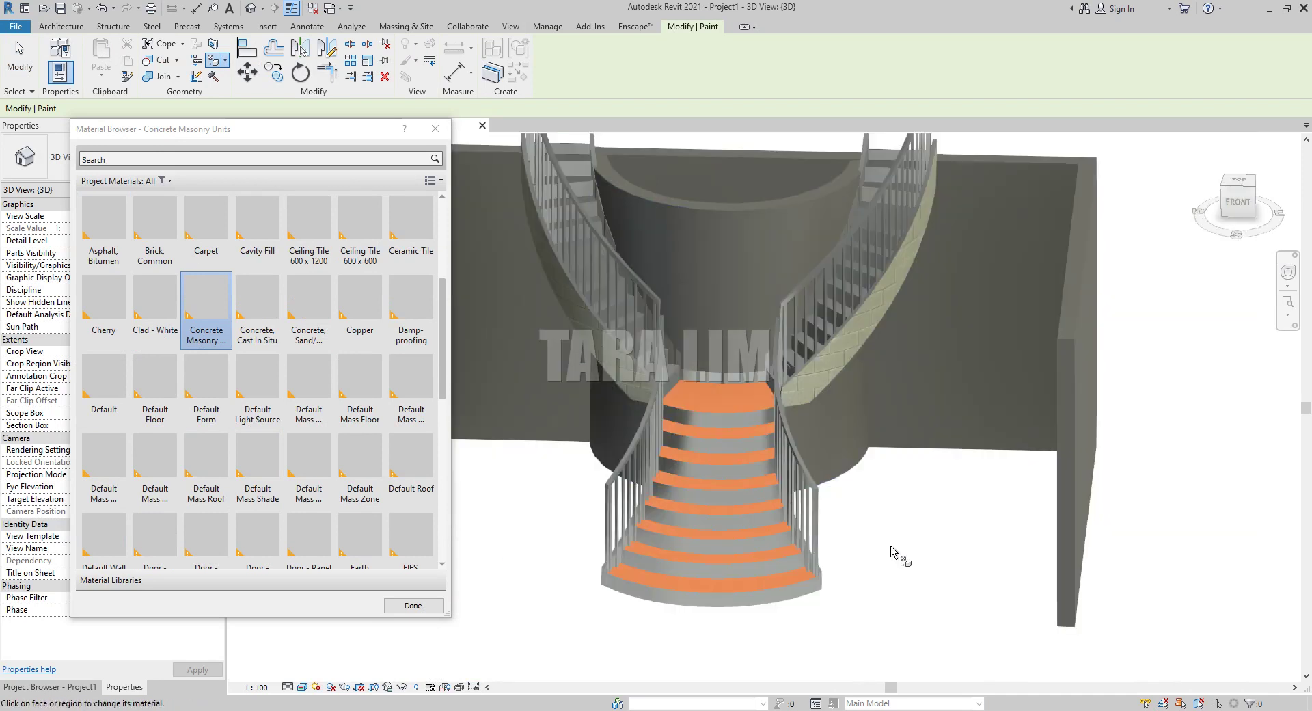
{"action": "mouse_move", "coordinate": [891, 552]}
{"action": "middle_mouse_down", "text": "shift"}
{"action": "mouse_move", "coordinate": [834, 574]}
{"action": "mouse_move", "coordinate": [995, 360]}
{"action": "mouse_move", "coordinate": [964, 369]}
{"action": "mouse_move", "coordinate": [1061, 311]}
{"action": "mouse_move", "coordinate": [943, 394]}
{"action": "middle_mouse_up", "text": "shift"}
{"action": "left_click", "coordinate": [963, 369]}
Step: Orbit to a new angle and make Cherry the paint material again
{"action": "scroll", "coordinate": [1061, 310], "scroll_direction": "down", "scroll_amount": 3}
{"action": "scroll", "coordinate": [943, 395], "scroll_direction": "up", "scroll_amount": 3}
{"action": "scroll", "coordinate": [943, 395], "scroll_direction": "up", "scroll_amount": 2}
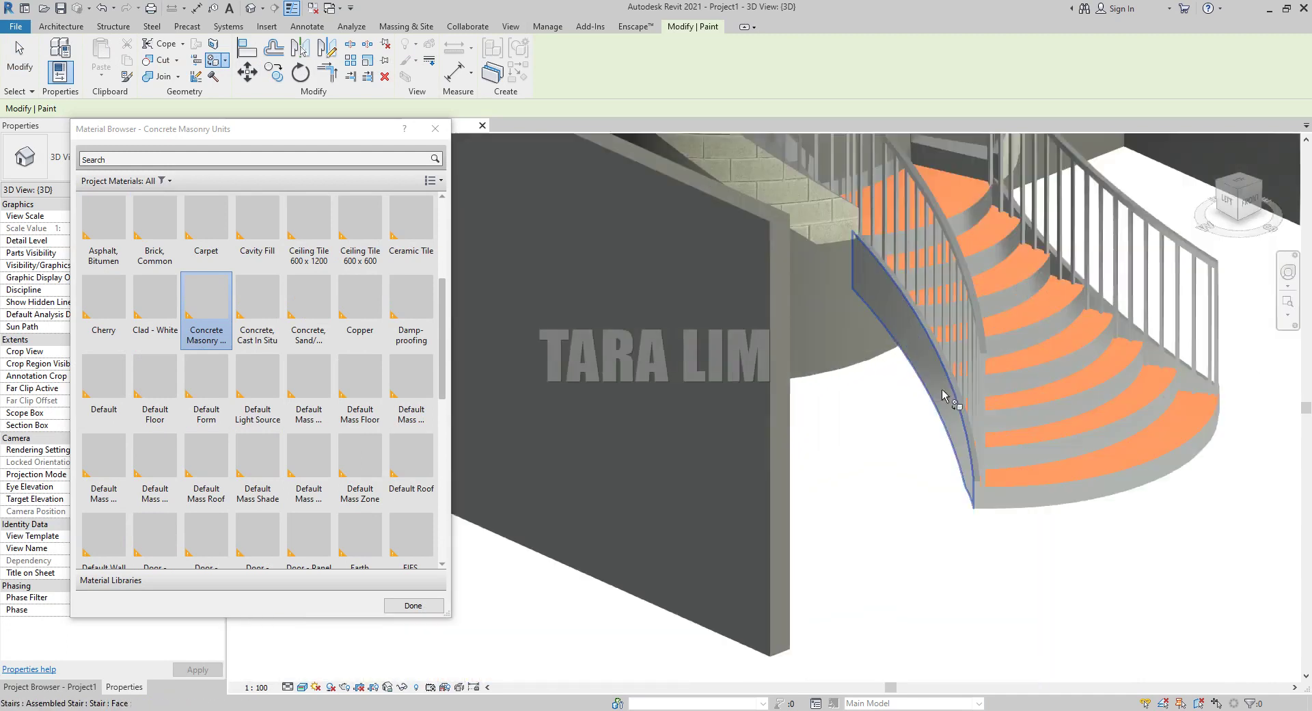
{"action": "scroll", "coordinate": [943, 395], "scroll_direction": "down", "scroll_amount": 3}
{"action": "middle_click_drag", "start_coordinate": [1004, 444], "coordinate": [872, 478], "text": "shift"}
{"action": "scroll", "coordinate": [872, 478], "scroll_direction": "down", "scroll_amount": 3}
{"action": "scroll", "coordinate": [794, 447], "scroll_direction": "up", "scroll_amount": 3}
{"action": "scroll", "coordinate": [794, 448], "scroll_direction": "up", "scroll_amount": 2}
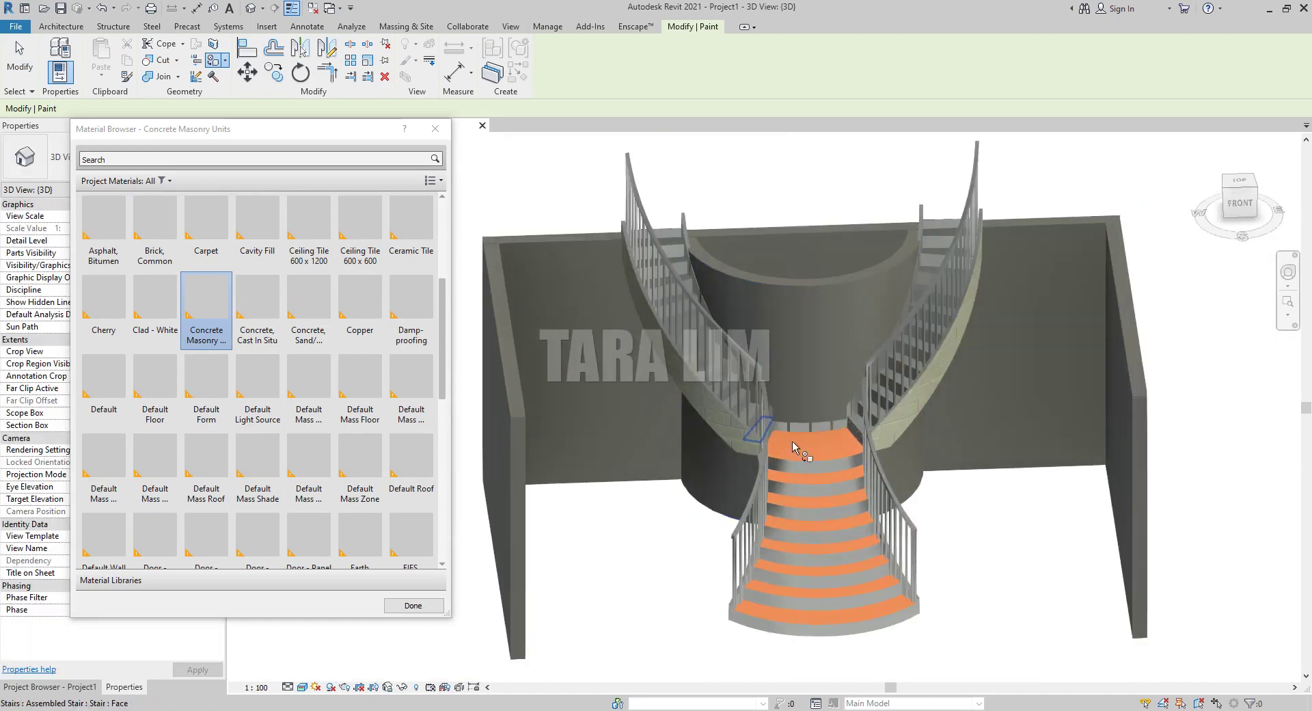
{"action": "scroll", "coordinate": [550, 232], "scroll_direction": "up", "scroll_amount": 2}
{"action": "scroll", "coordinate": [550, 232], "scroll_direction": "up", "scroll_amount": 2}
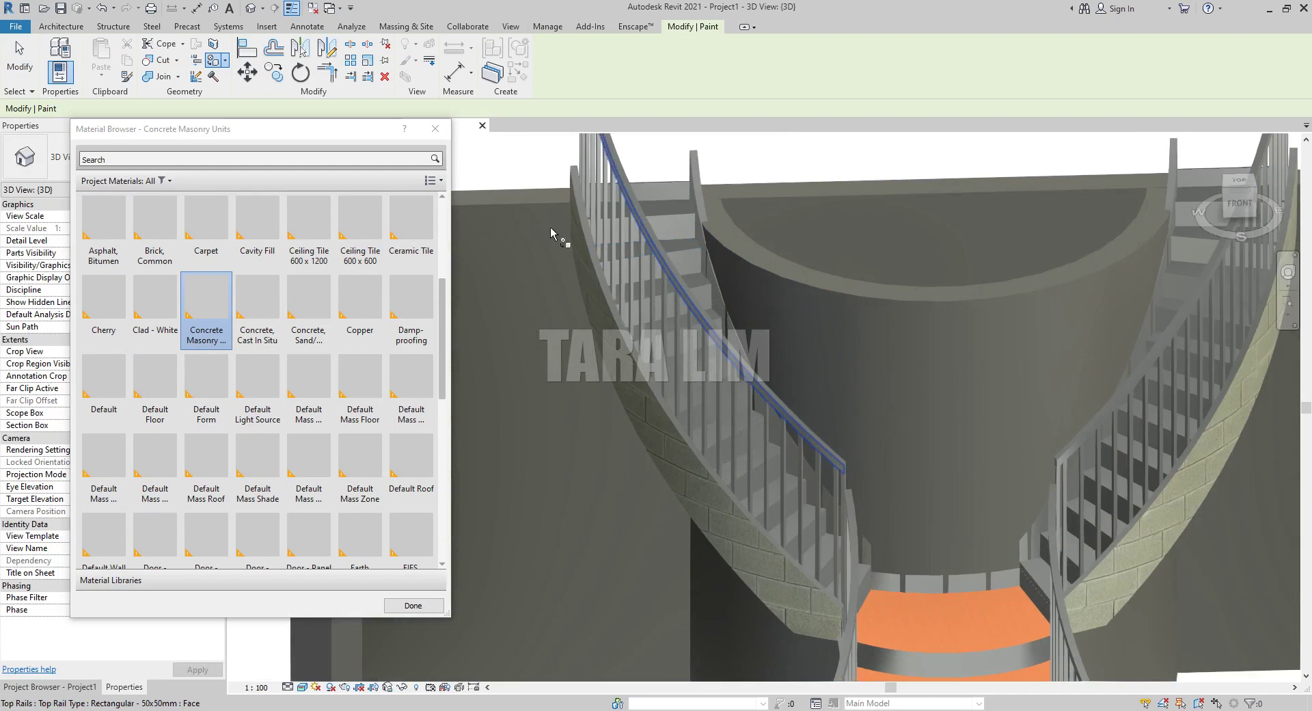
{"action": "left_click", "coordinate": [103, 307]}
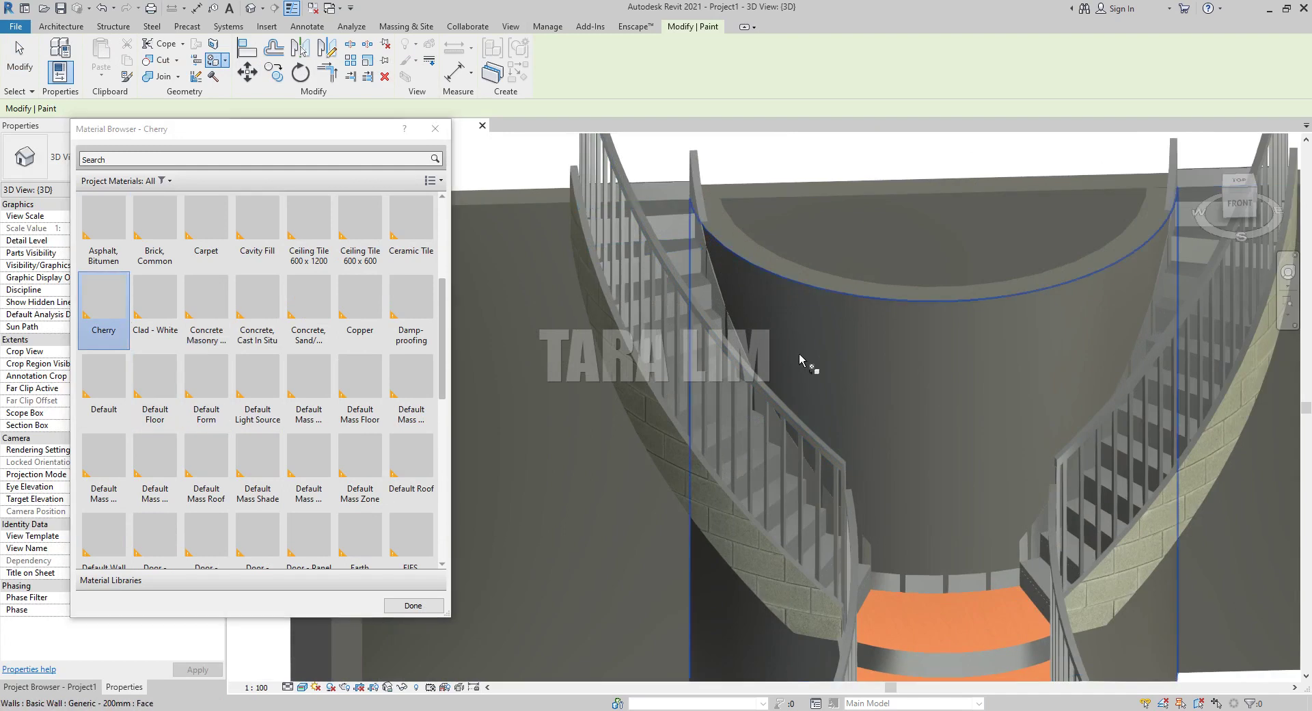
Step: Paint all 12 treads of the first curved upper flight Cherry, top to bottom
{"action": "scroll", "coordinate": [918, 377], "scroll_direction": "down", "scroll_amount": 2}
{"action": "scroll", "coordinate": [875, 410], "scroll_direction": "down", "scroll_amount": 2}
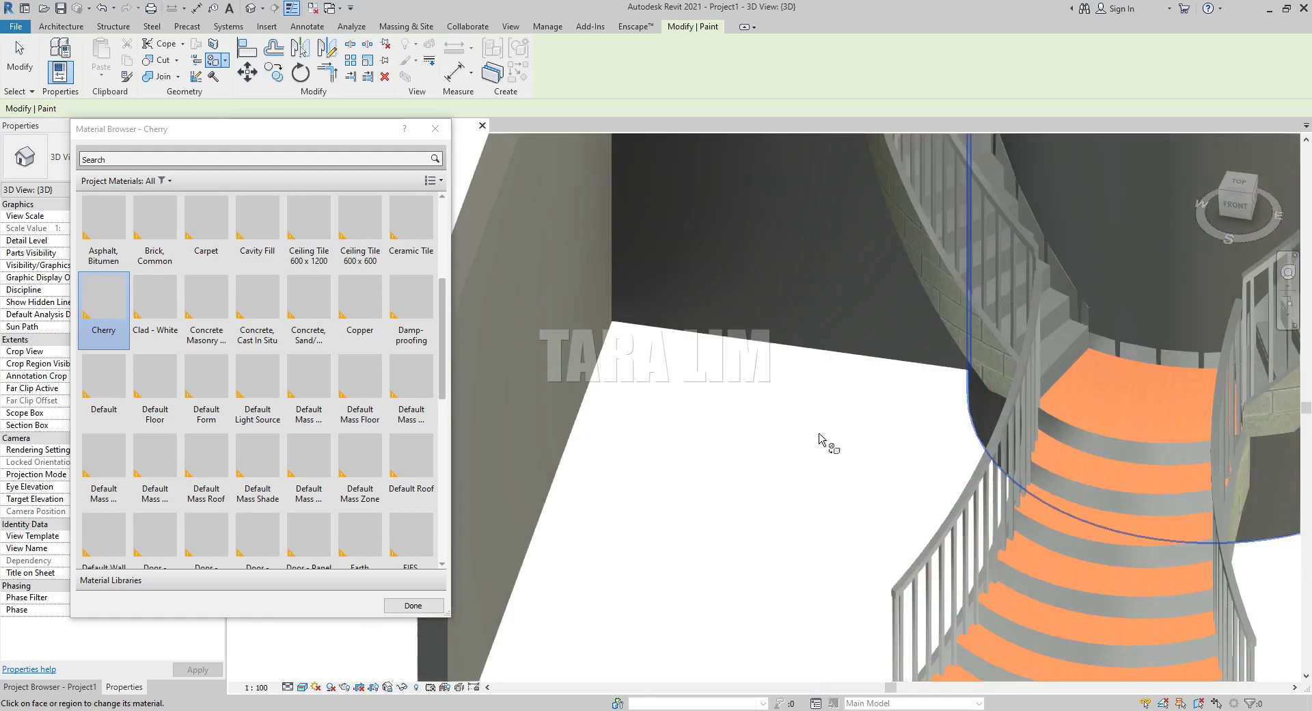
{"action": "scroll", "coordinate": [826, 445], "scroll_direction": "down", "scroll_amount": 2}
{"action": "scroll", "coordinate": [697, 504], "scroll_direction": "down", "scroll_amount": 2}
{"action": "middle_click_drag", "start_coordinate": [698, 503], "coordinate": [842, 145], "text": "shift"}
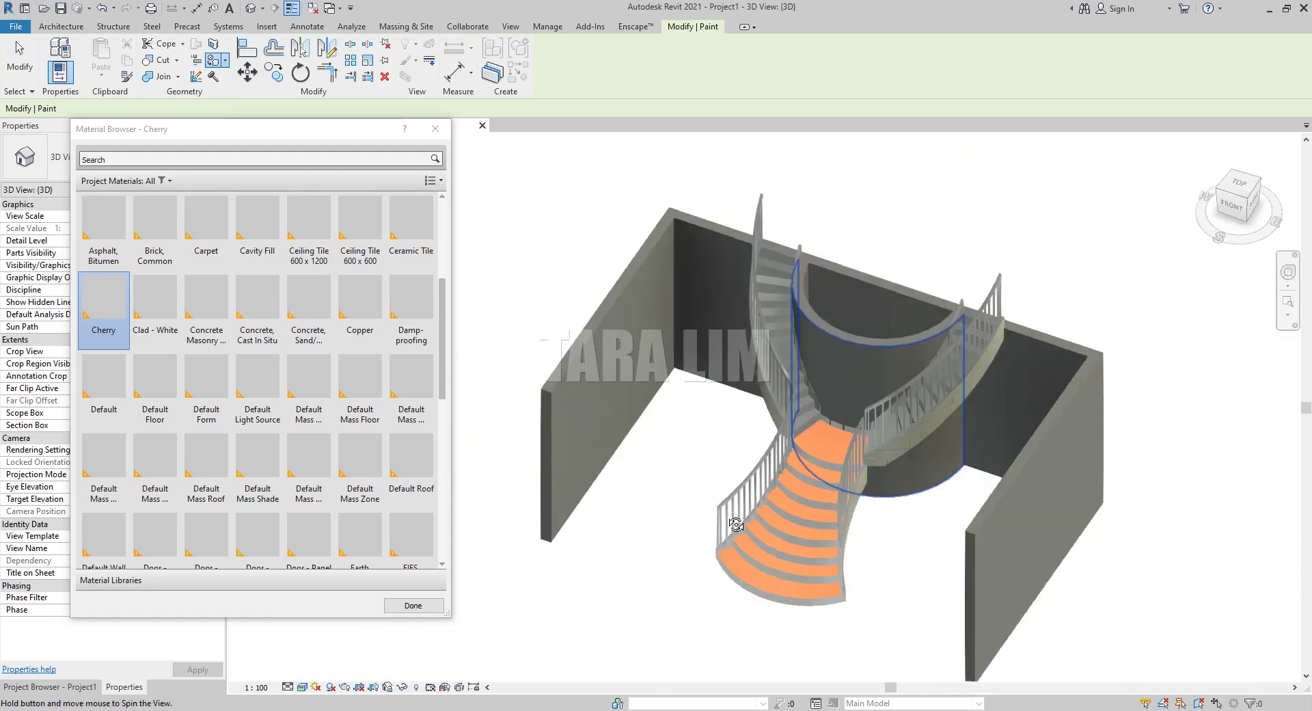
{"action": "scroll", "coordinate": [842, 145], "scroll_direction": "up", "scroll_amount": 5}
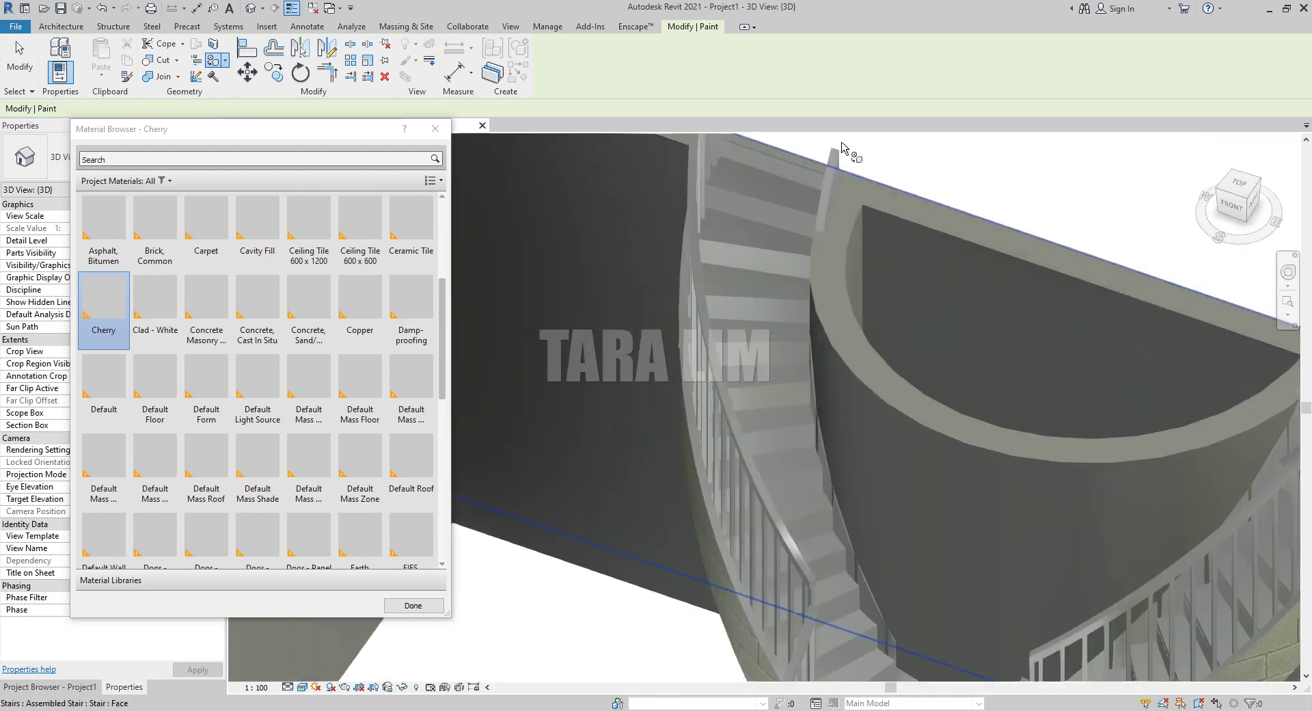
{"action": "left_click", "coordinate": [765, 186]}
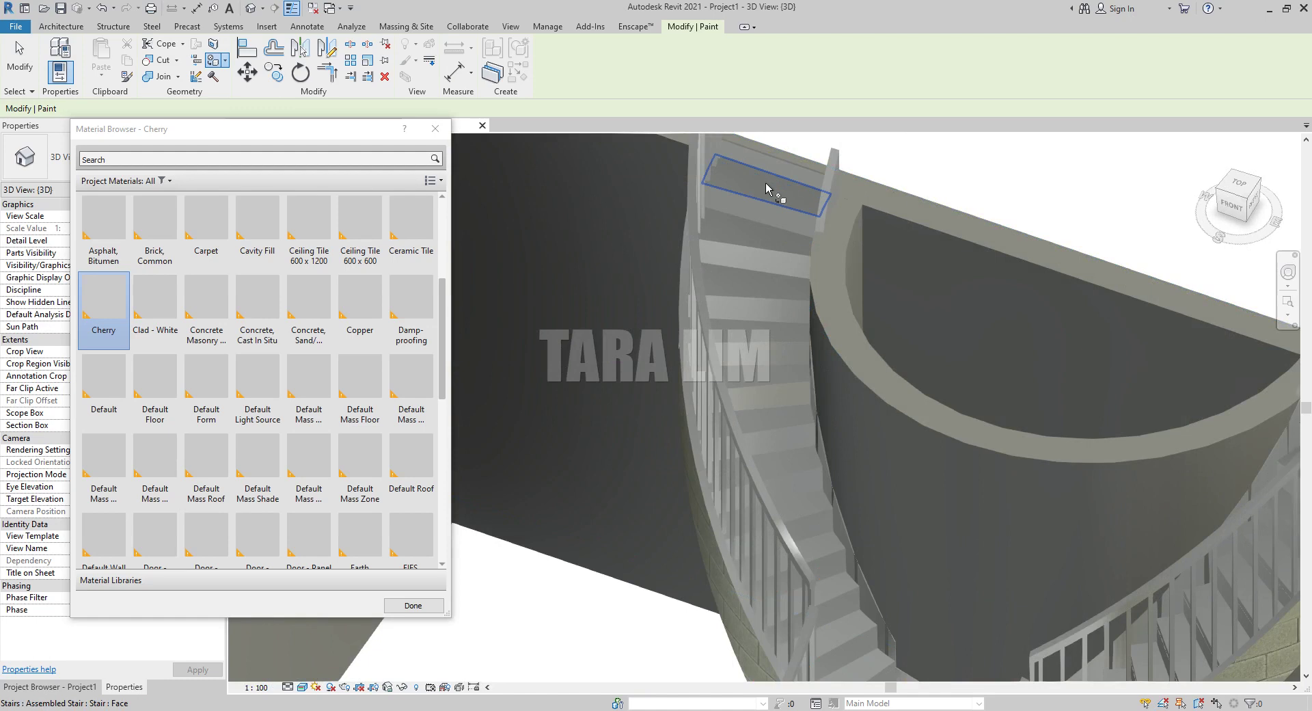
{"action": "left_click", "coordinate": [756, 234]}
{"action": "left_click", "coordinate": [748, 294]}
{"action": "left_click", "coordinate": [754, 332]}
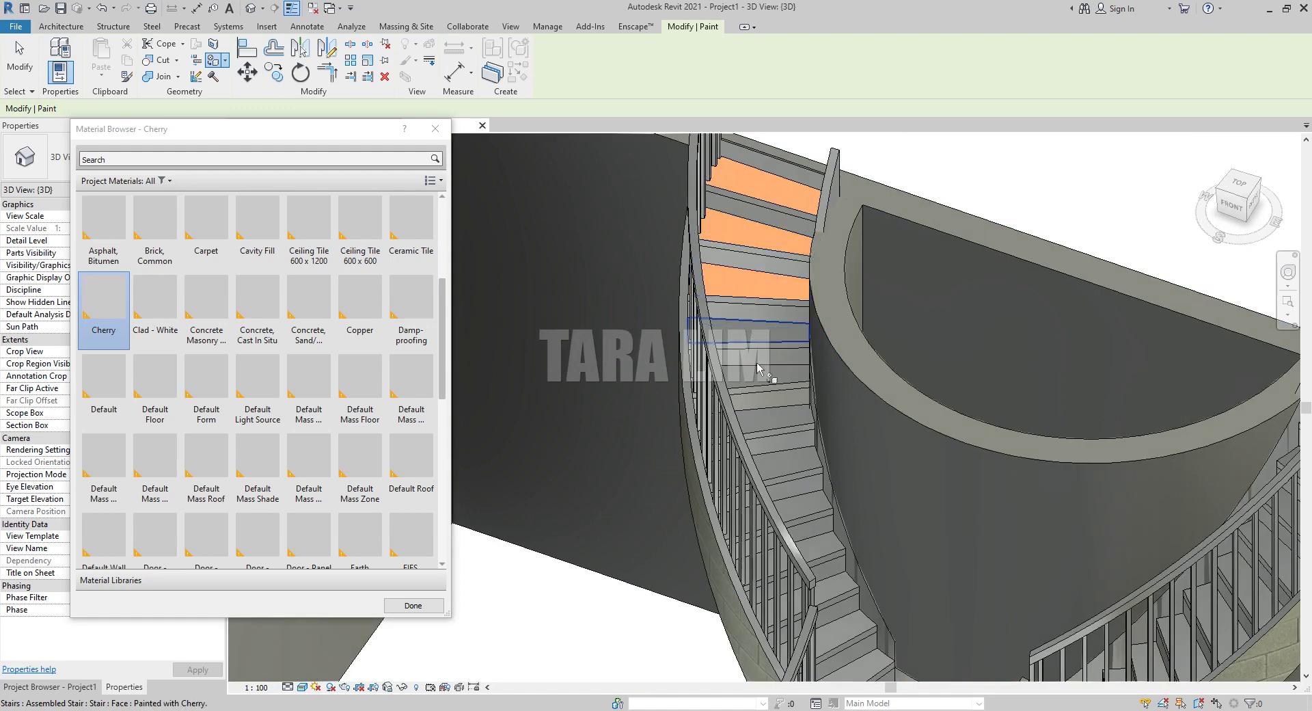
{"action": "left_click", "coordinate": [766, 384]}
{"action": "left_click", "coordinate": [775, 422]}
{"action": "left_click", "coordinate": [781, 456]}
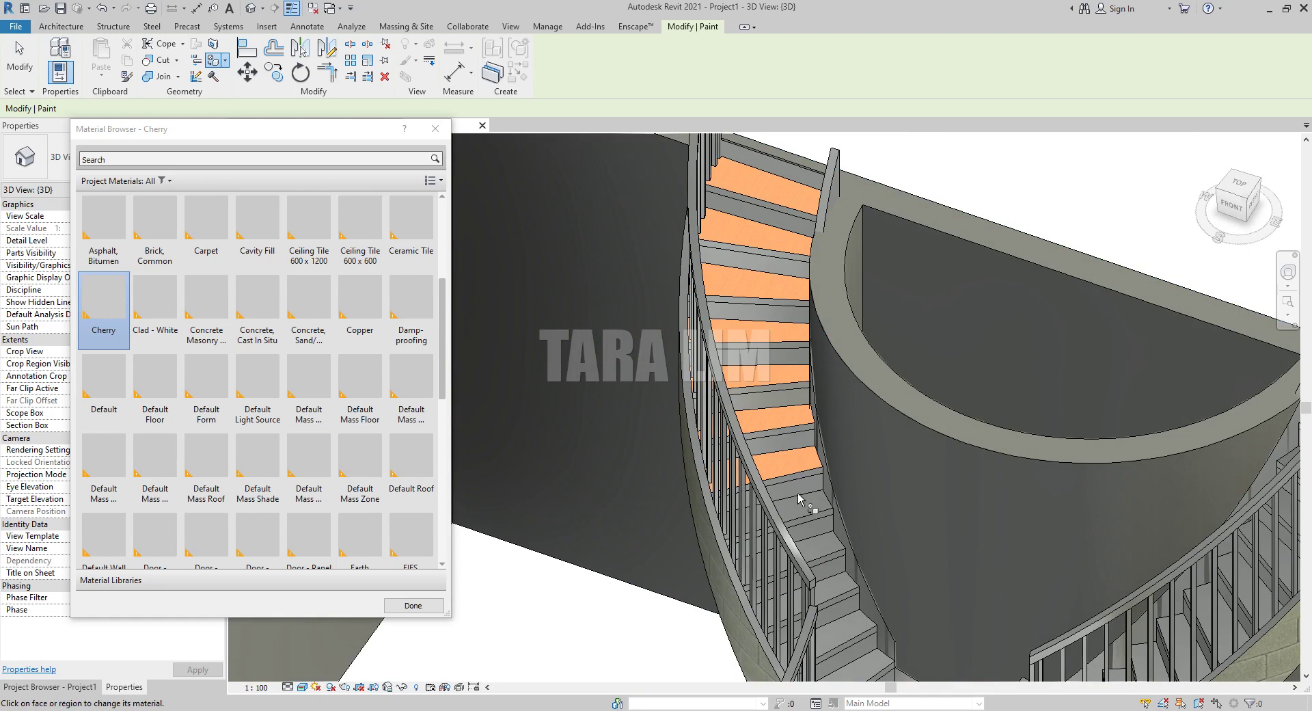
{"action": "left_click", "coordinate": [806, 505]}
{"action": "left_click", "coordinate": [813, 549]}
{"action": "left_click", "coordinate": [830, 584]}
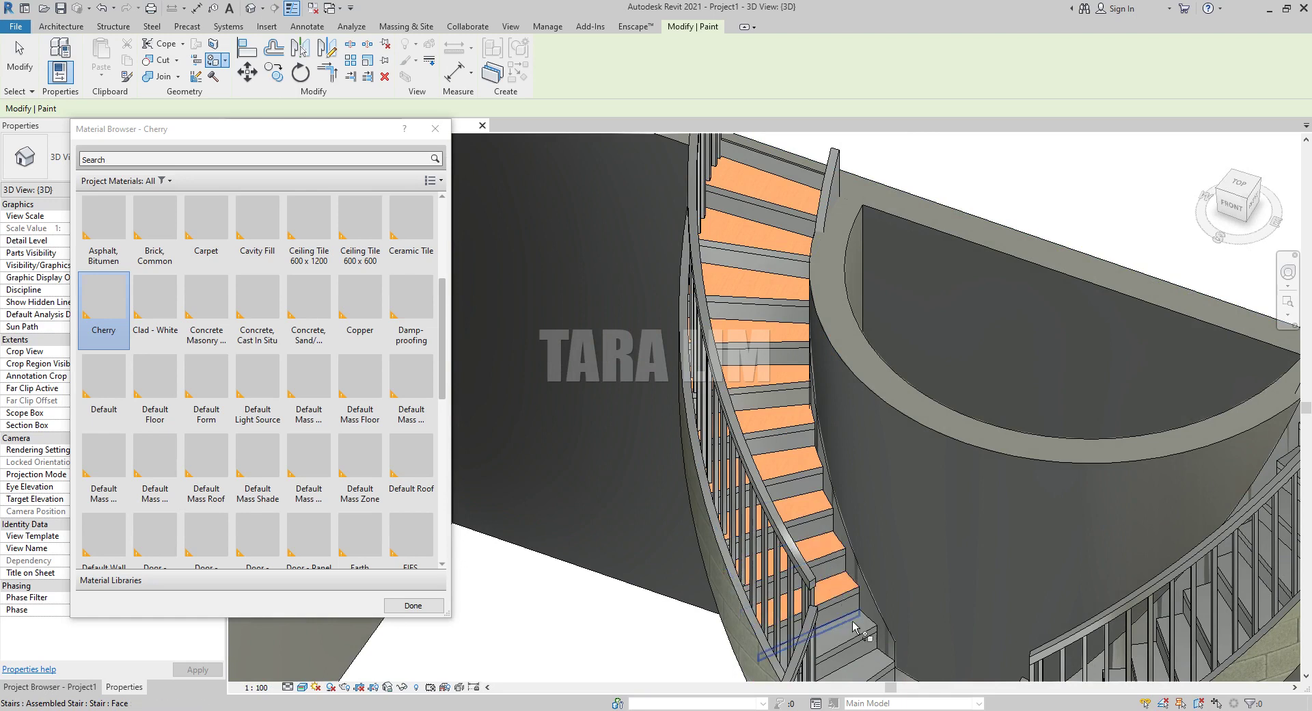
{"action": "left_click", "coordinate": [847, 623]}
{"action": "left_click", "coordinate": [869, 673]}
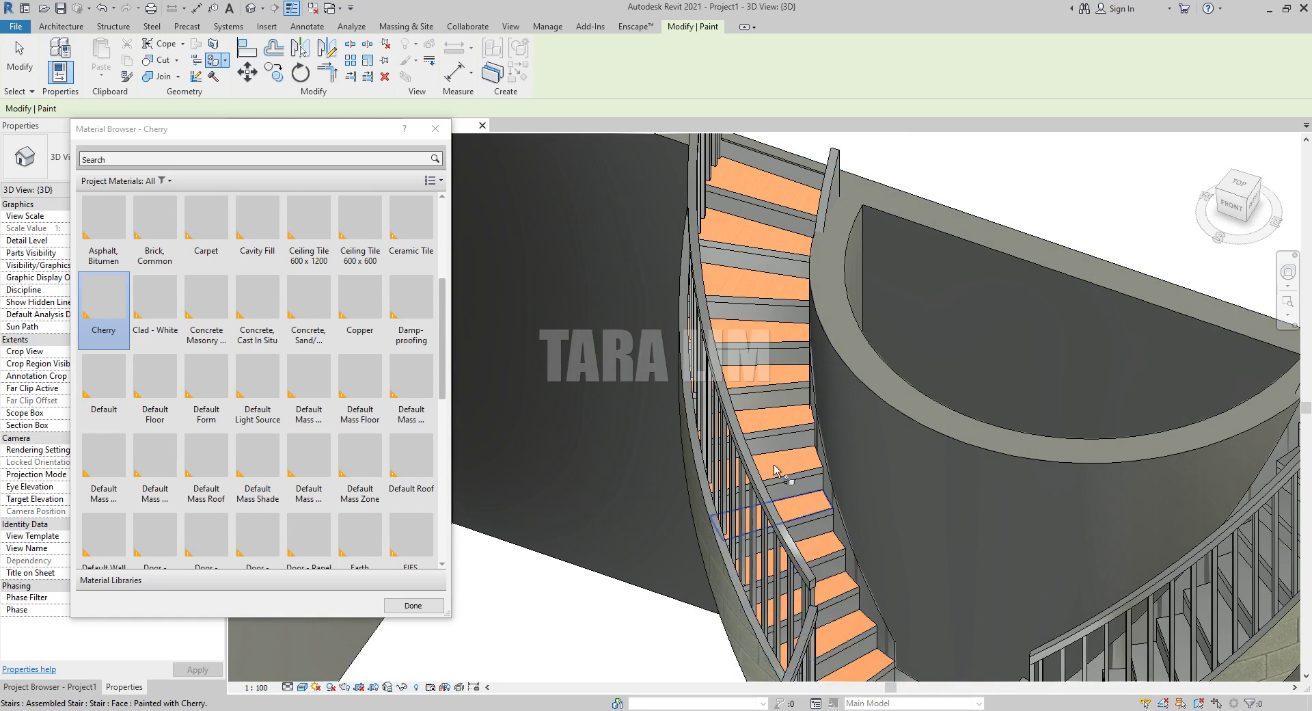
Step: Paint all 12 treads of the other curved flight Cherry, bottom to top
{"action": "scroll", "coordinate": [802, 509], "scroll_direction": "down", "scroll_amount": 2}
{"action": "scroll", "coordinate": [1089, 531], "scroll_direction": "down", "scroll_amount": 2}
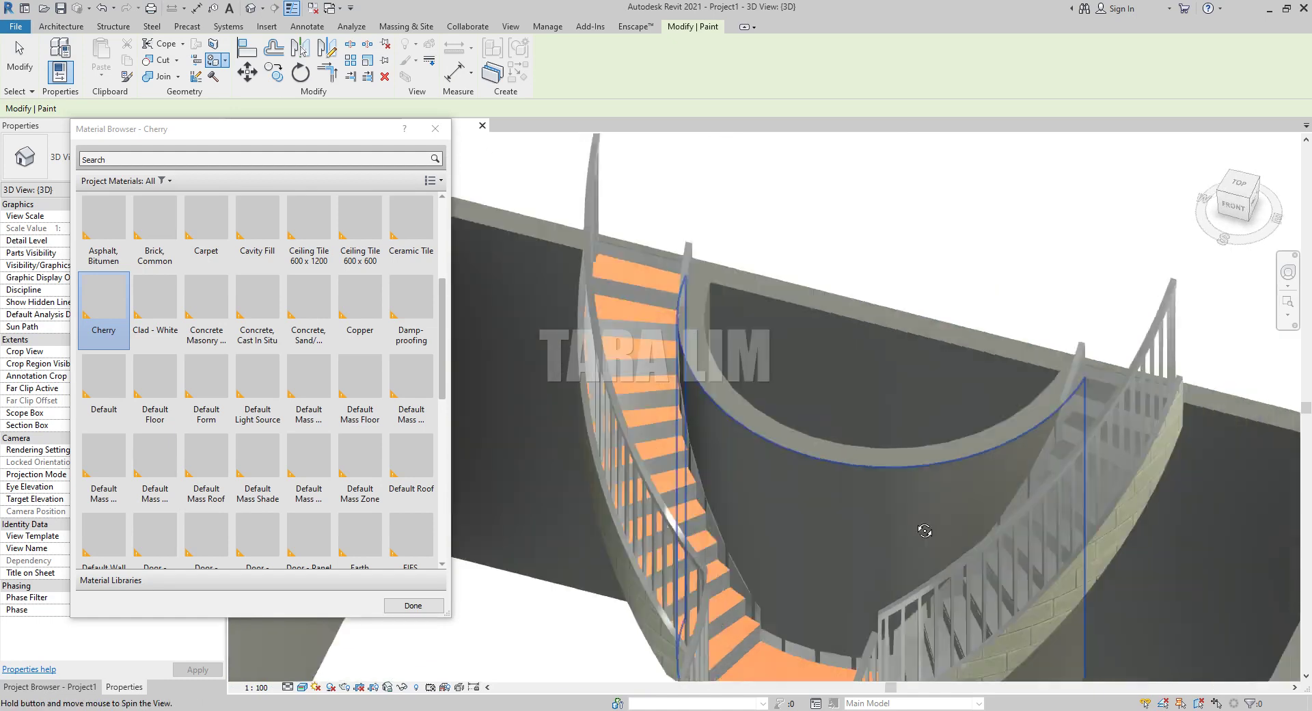
{"action": "scroll", "coordinate": [1092, 360], "scroll_direction": "down", "scroll_amount": 3}
{"action": "scroll", "coordinate": [1090, 352], "scroll_direction": "down", "scroll_amount": 2}
{"action": "middle_click_drag", "start_coordinate": [1093, 356], "coordinate": [367, 623], "text": "shift"}
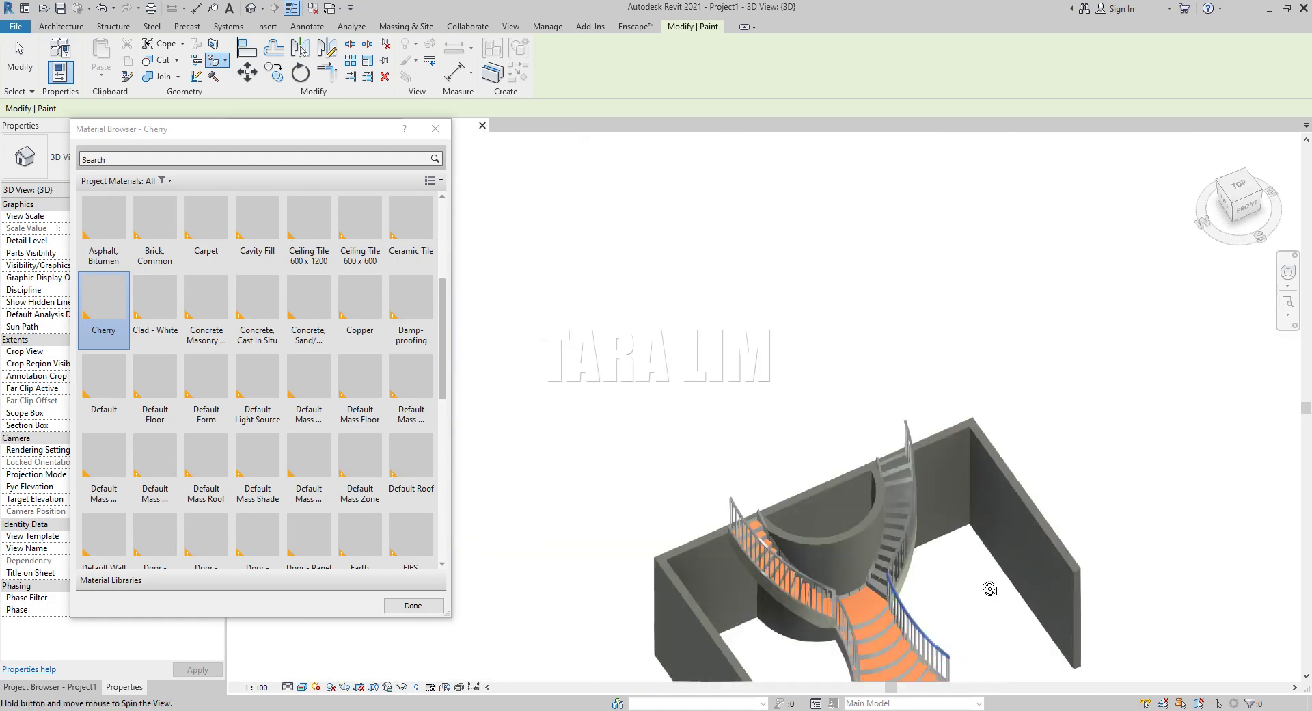
{"action": "scroll", "coordinate": [884, 641], "scroll_direction": "up", "scroll_amount": 3}
{"action": "scroll", "coordinate": [884, 641], "scroll_direction": "up", "scroll_amount": 2}
{"action": "left_click", "coordinate": [854, 582]}
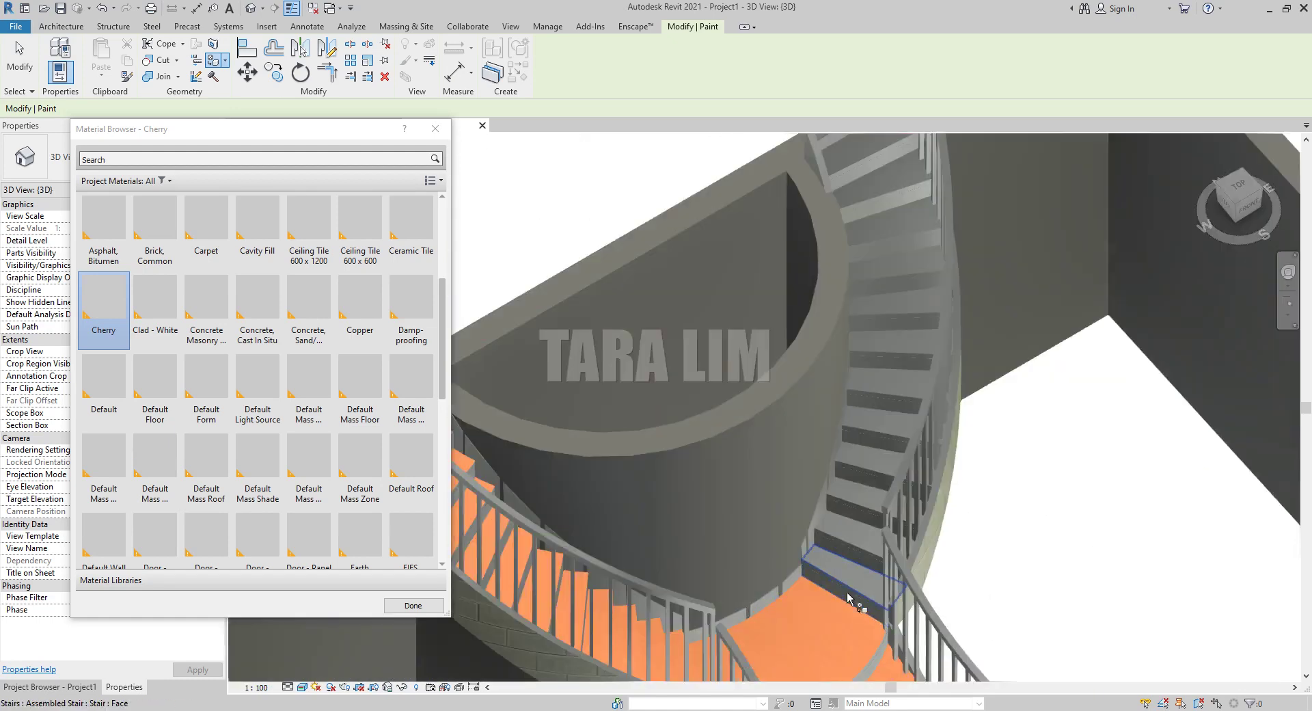
{"action": "left_click", "coordinate": [857, 526]}
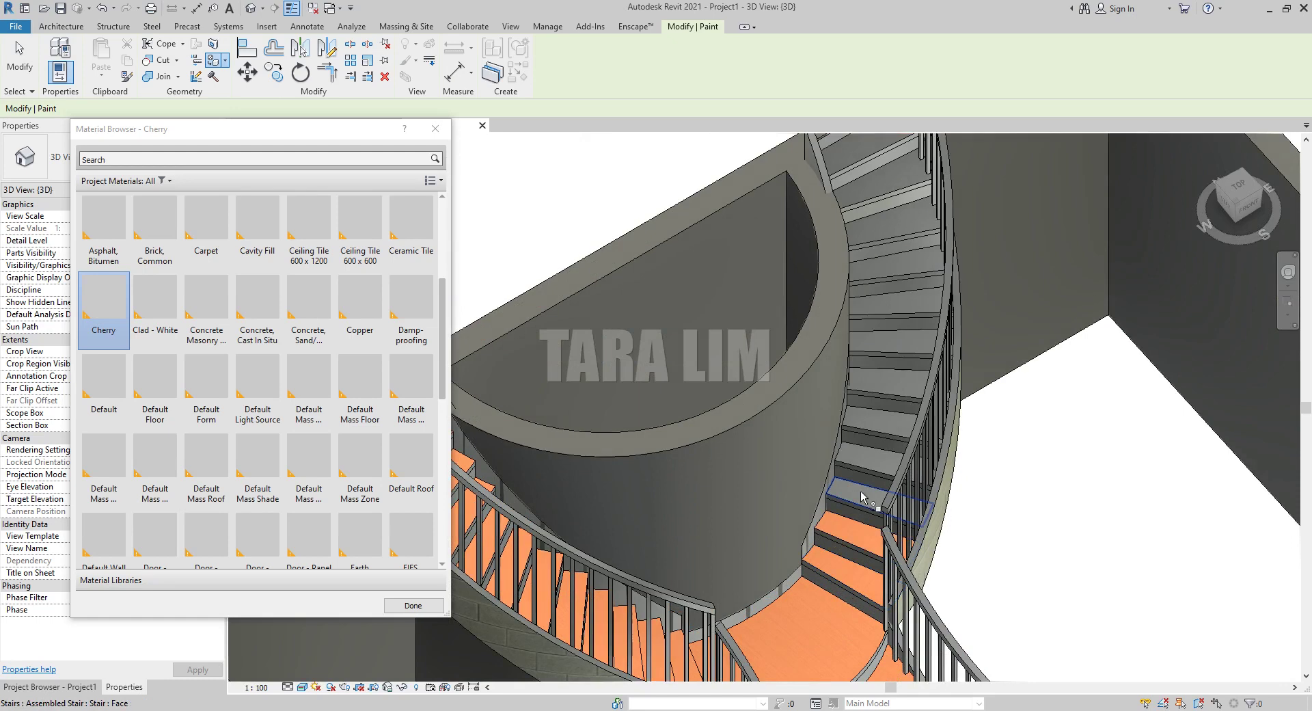
{"action": "left_click", "coordinate": [865, 492]}
{"action": "left_click", "coordinate": [874, 456]}
{"action": "left_click", "coordinate": [881, 420]}
{"action": "left_click", "coordinate": [883, 396]}
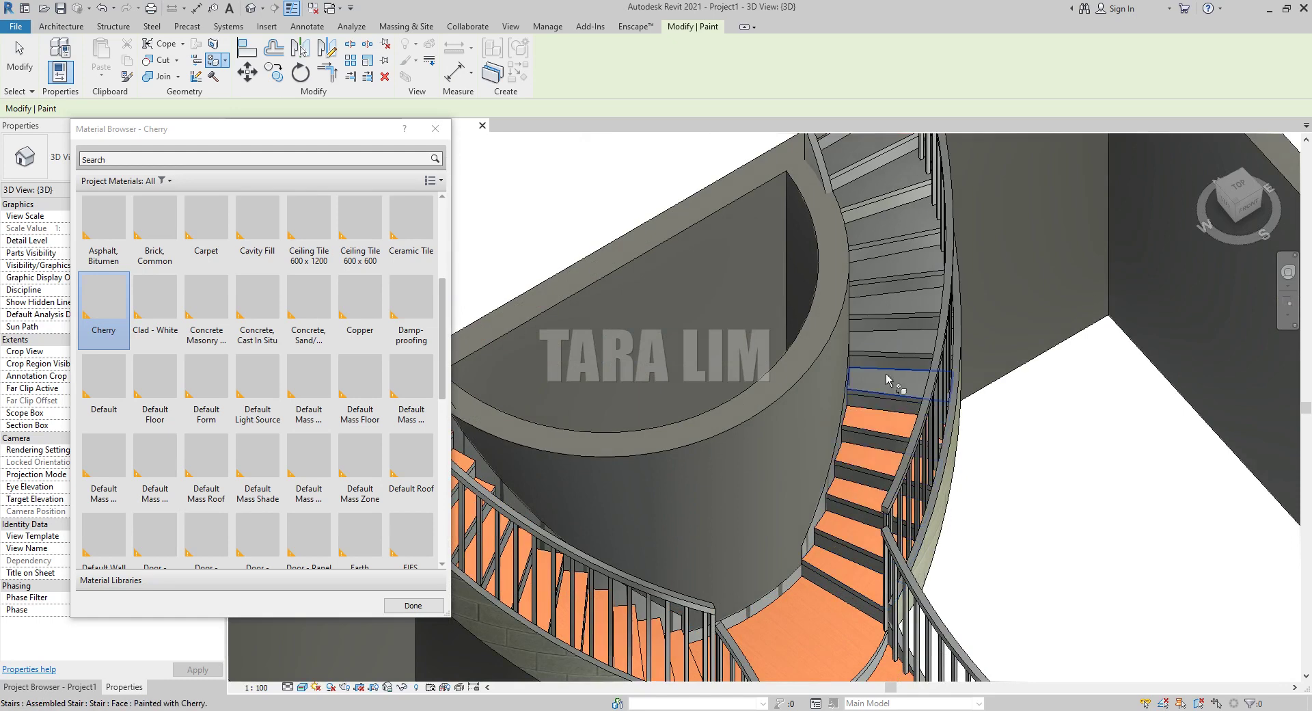
{"action": "left_click", "coordinate": [888, 372]}
{"action": "left_click", "coordinate": [899, 311]}
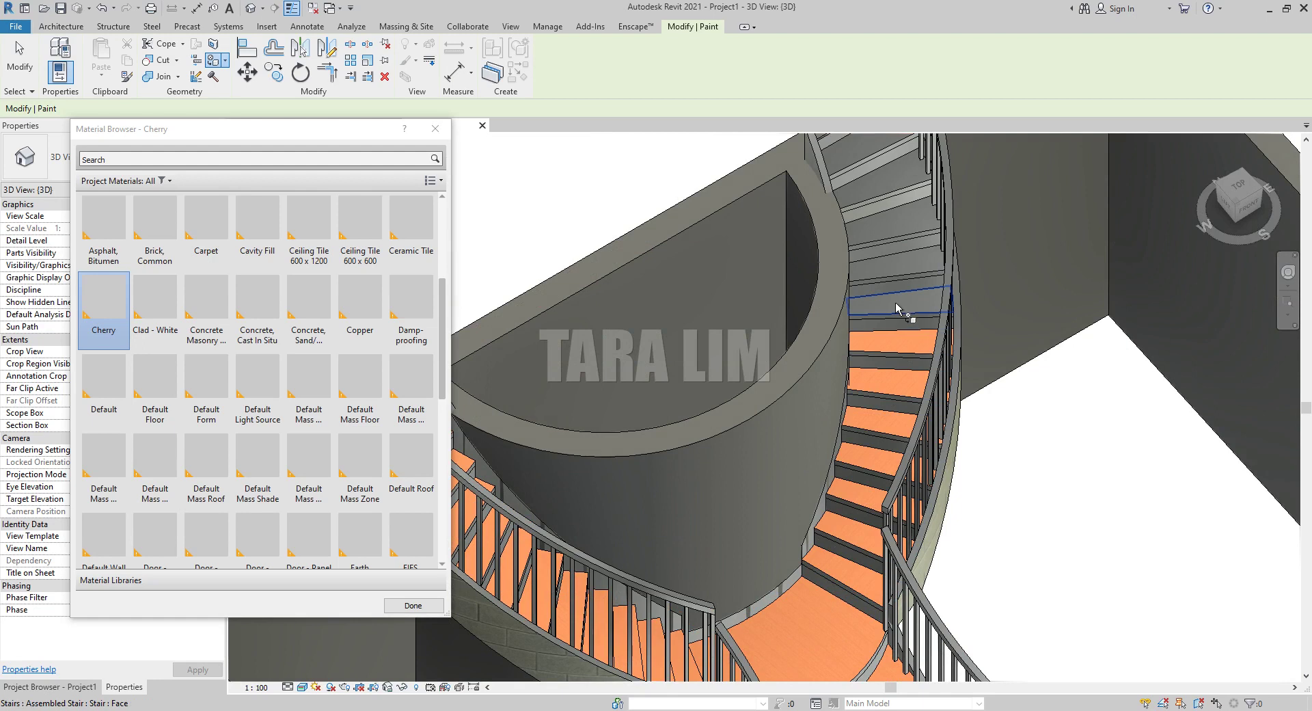
{"action": "left_click", "coordinate": [900, 274]}
{"action": "left_click", "coordinate": [900, 236]}
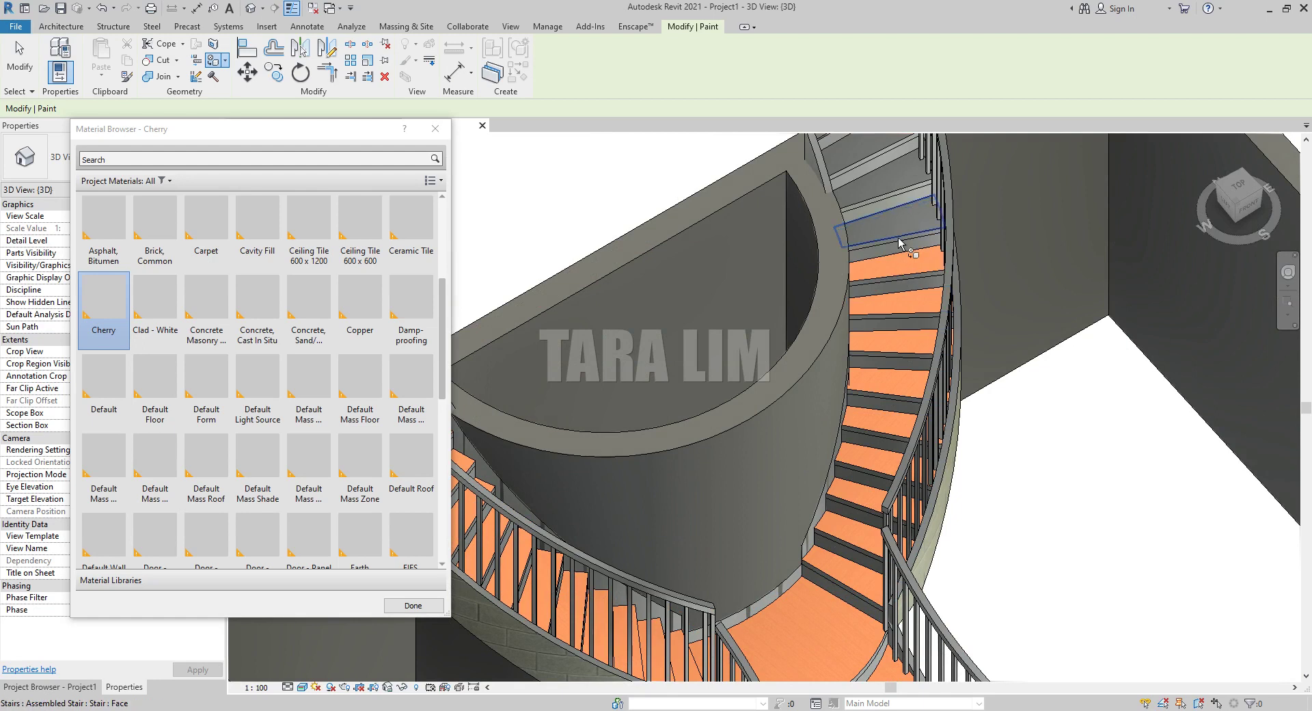
{"action": "left_click", "coordinate": [885, 209]}
{"action": "left_click", "coordinate": [880, 186]}
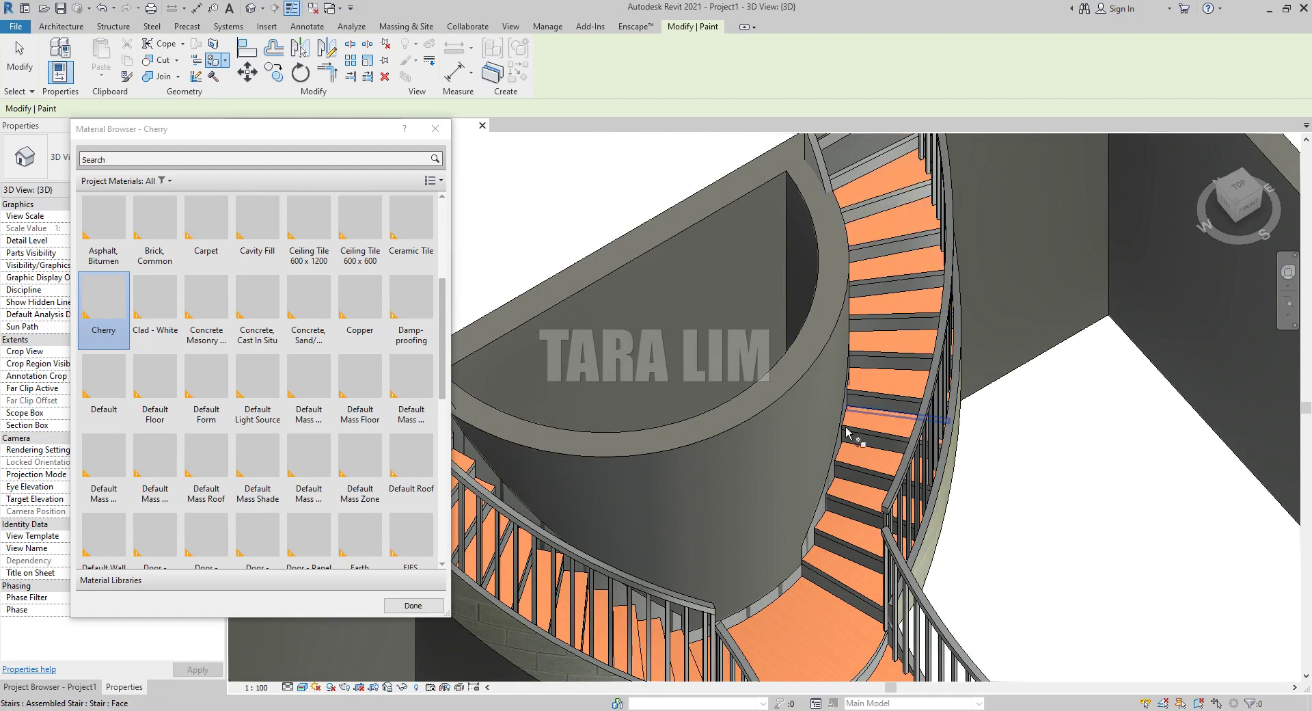
{"action": "middle_click_drag", "start_coordinate": [880, 186], "coordinate": [852, 250], "text": "shift"}
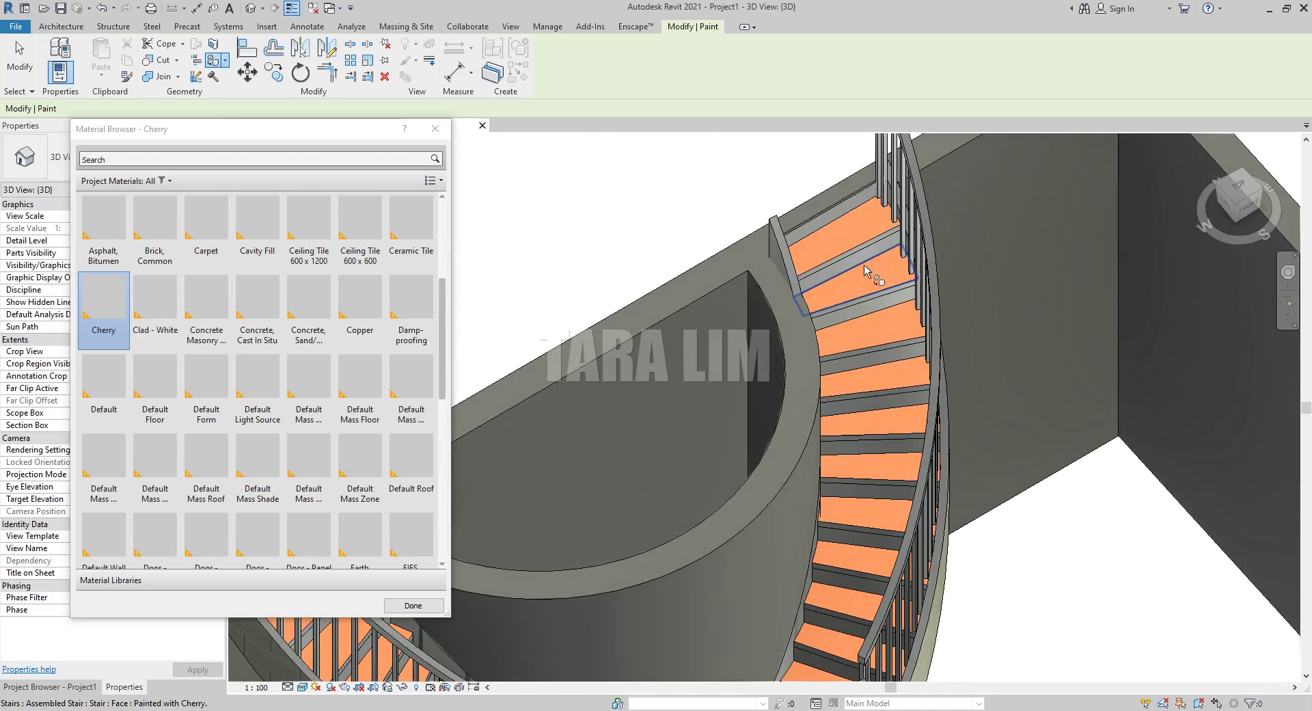
{"action": "scroll", "coordinate": [854, 287], "scroll_direction": "down", "scroll_amount": 4}
{"action": "scroll", "coordinate": [861, 410], "scroll_direction": "down", "scroll_amount": 2}
{"action": "scroll", "coordinate": [872, 546], "scroll_direction": "up", "scroll_amount": 3}
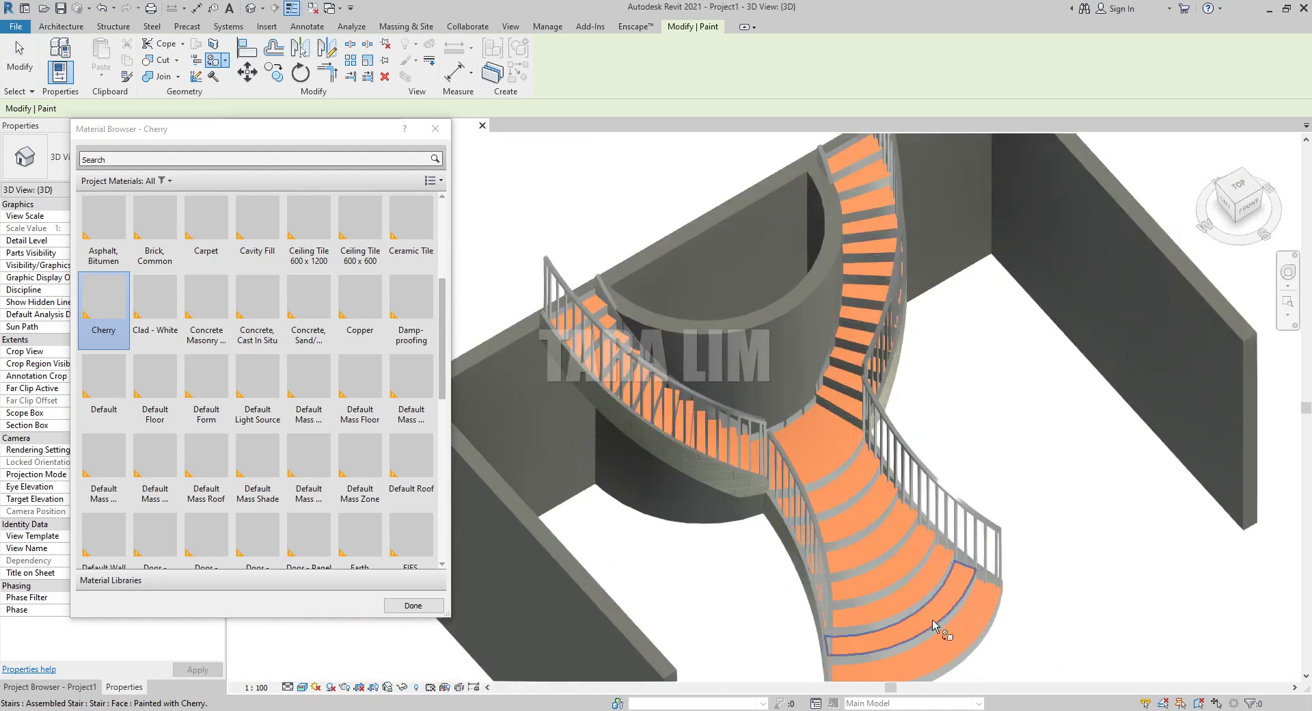
{"action": "mouse_move", "coordinate": [921, 634]}
{"action": "middle_mouse_down", "text": "shift"}
{"action": "mouse_move", "coordinate": [885, 643]}
{"action": "mouse_move", "coordinate": [798, 430]}
{"action": "mouse_move", "coordinate": [908, 170]}
{"action": "middle_mouse_up", "text": "shift"}
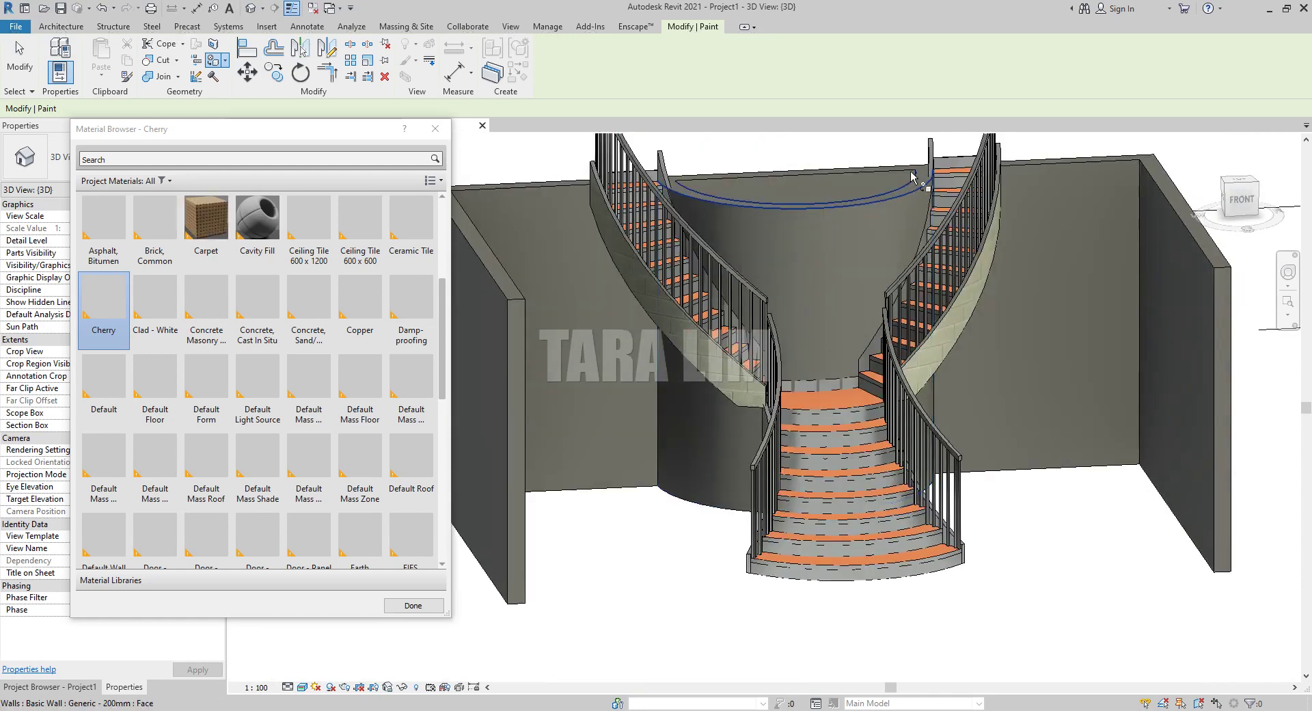
Step: Paint the back, right, curved central and left walls Concrete, Sand/Cement Screed, then end painting
{"action": "left_click", "coordinate": [311, 321]}
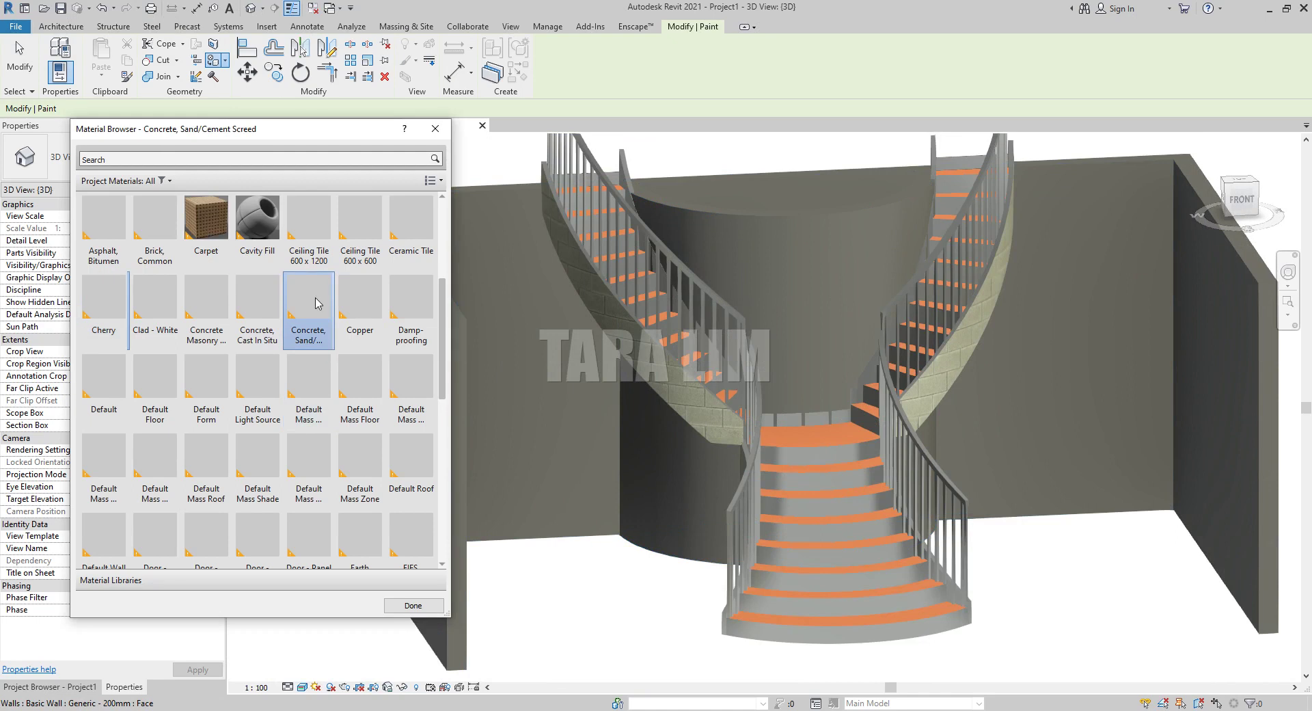
{"action": "left_click", "coordinate": [1072, 373]}
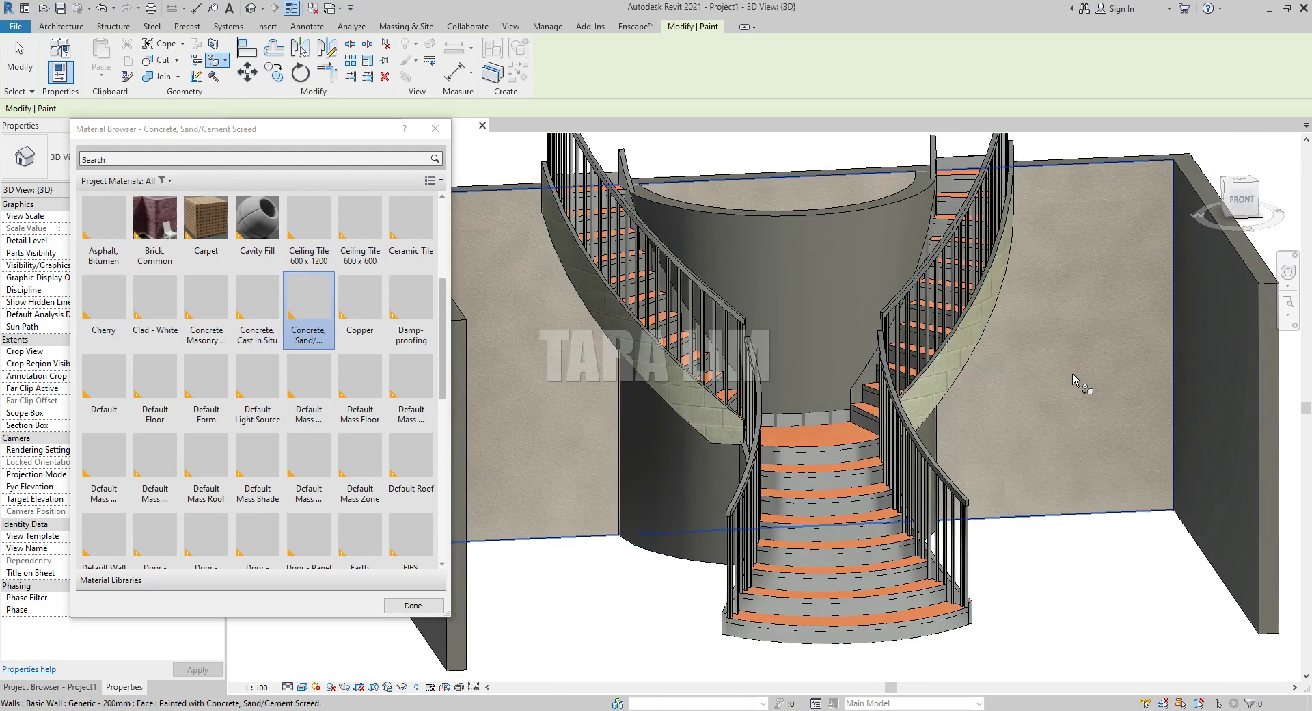
{"action": "left_click", "coordinate": [1244, 435]}
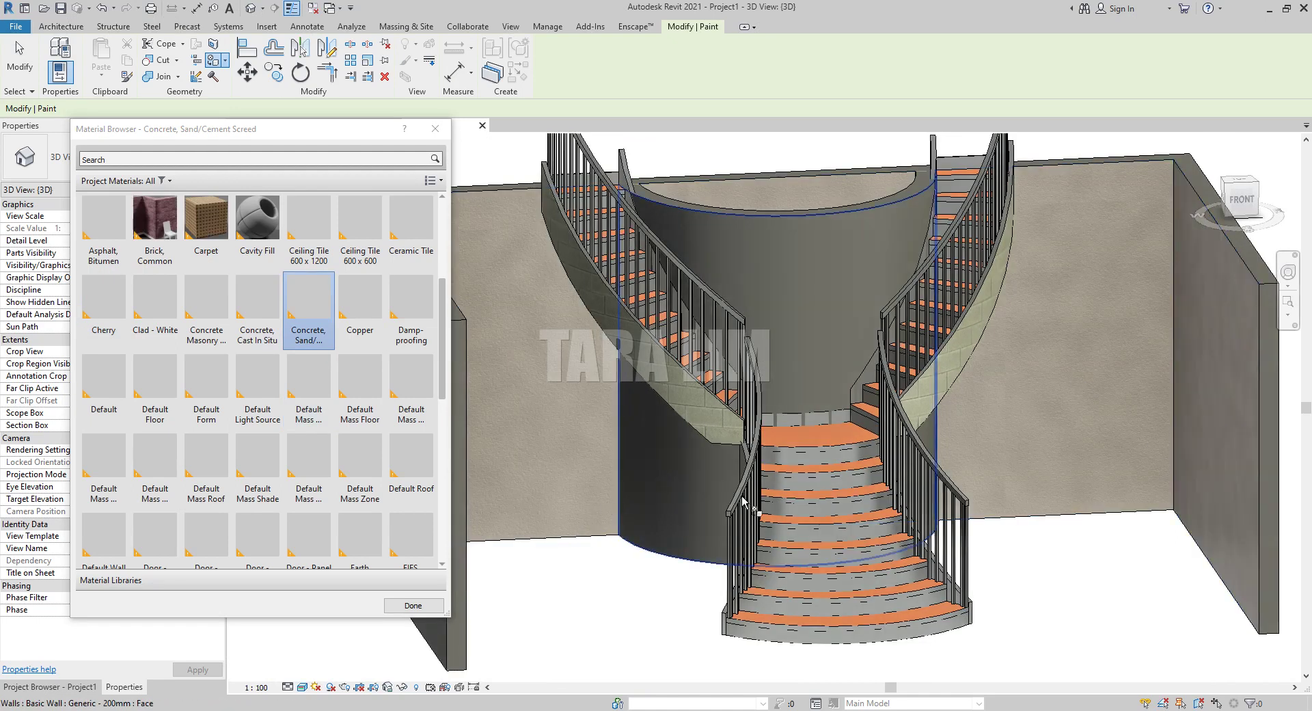
{"action": "left_click", "coordinate": [880, 379]}
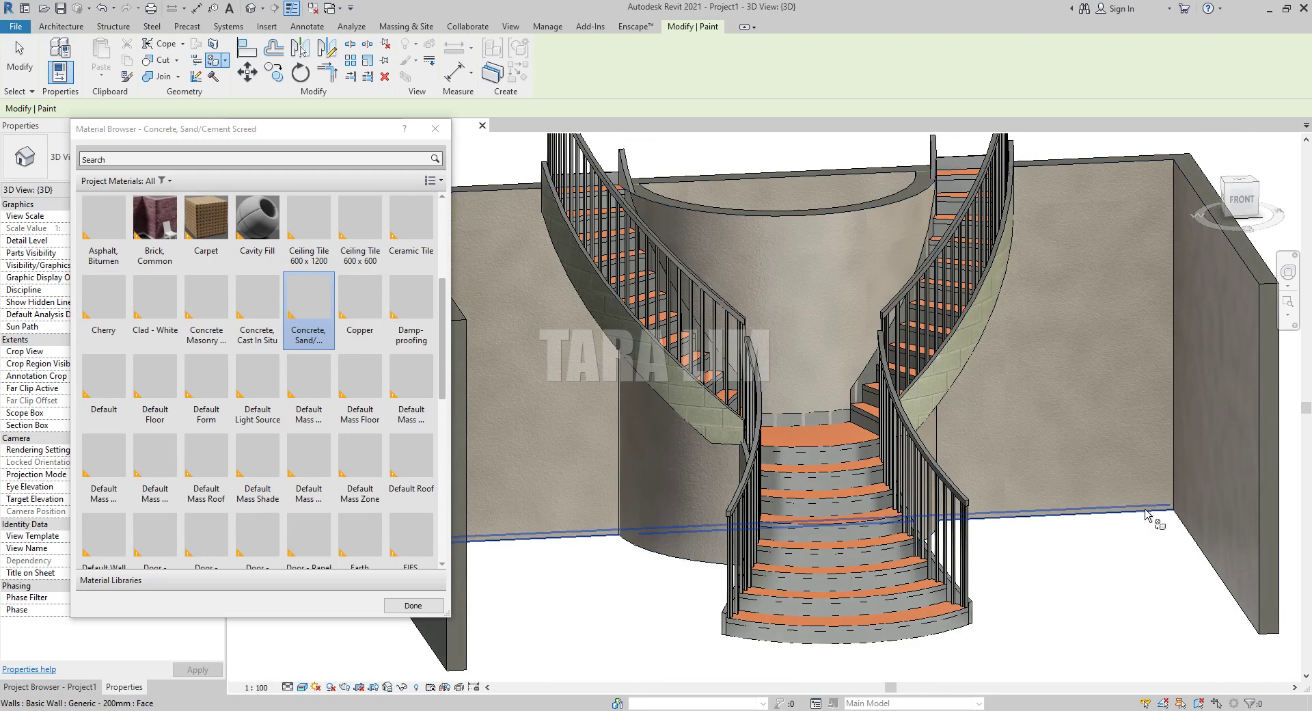
{"action": "mouse_move", "coordinate": [951, 532]}
{"action": "middle_mouse_down", "text": "shift"}
{"action": "mouse_move", "coordinate": [643, 392]}
{"action": "mouse_move", "coordinate": [846, 457]}
{"action": "middle_mouse_up", "text": "shift"}
{"action": "left_click", "coordinate": [571, 343]}
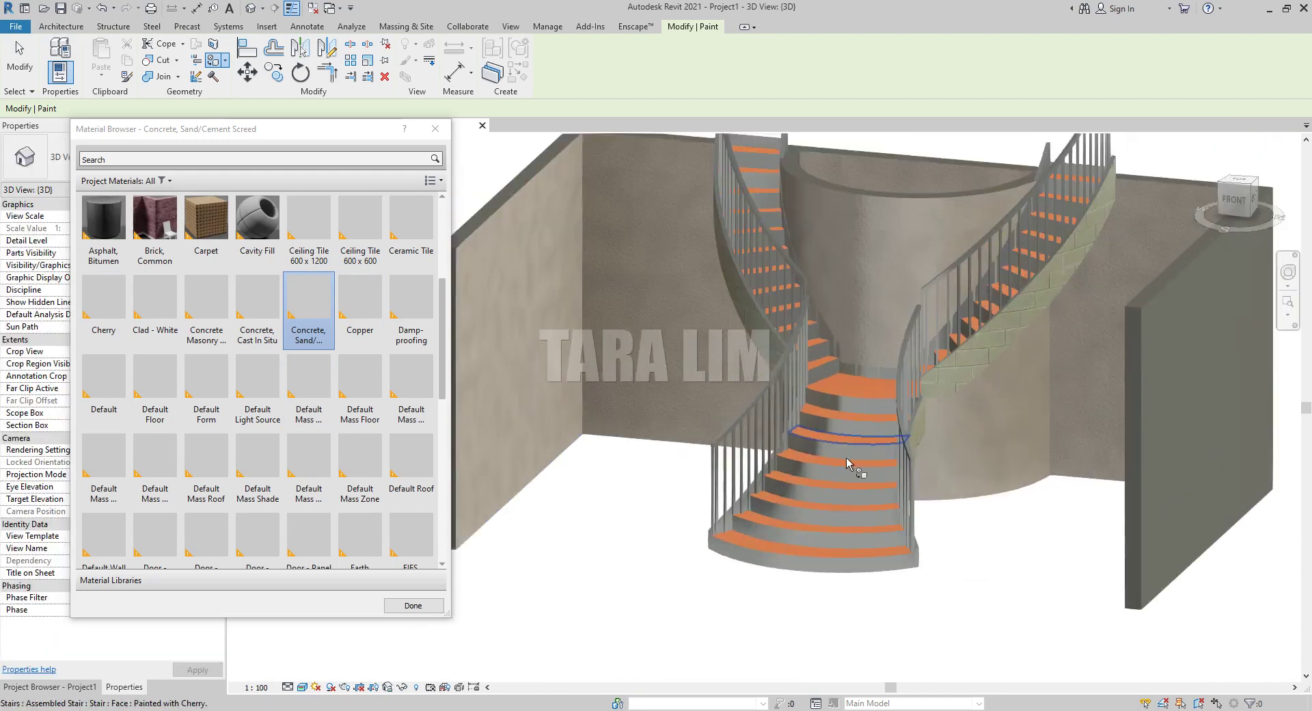
{"action": "middle_click_drag", "start_coordinate": [727, 545], "coordinate": [538, 332], "text": "shift"}
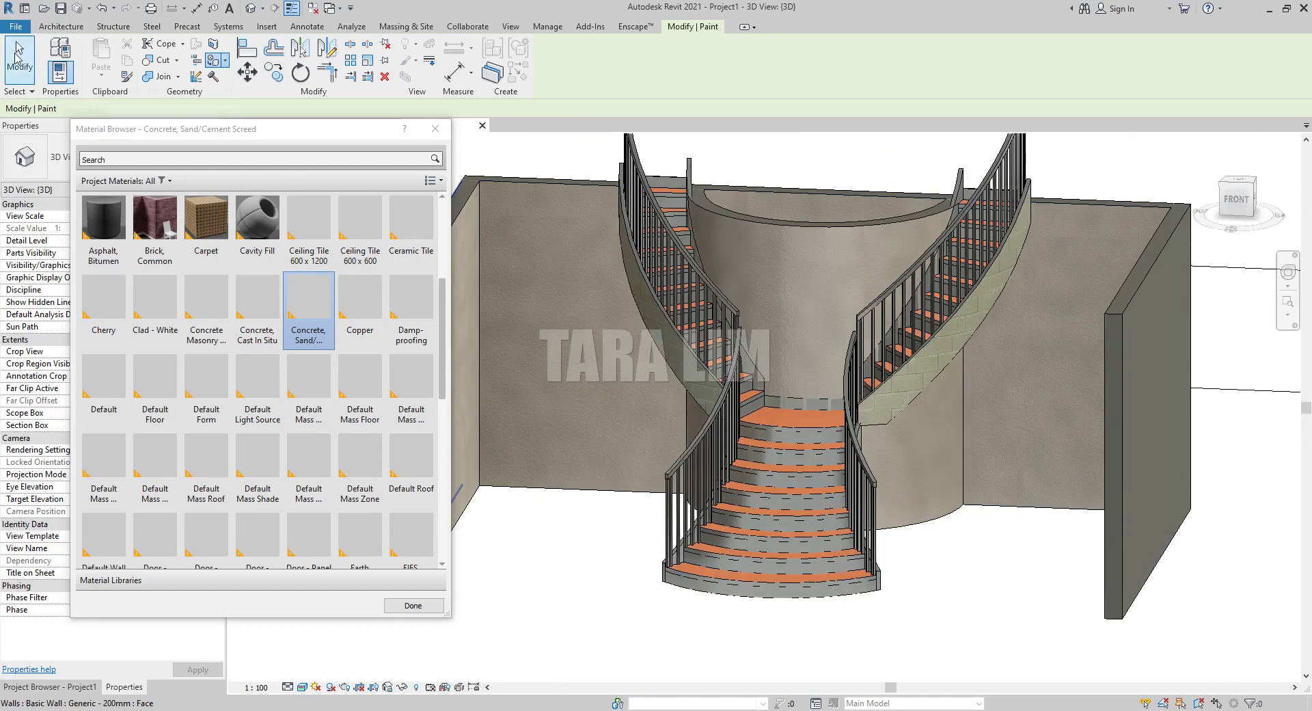
{"action": "left_click", "coordinate": [18, 56]}
Step: Set the 3D view's detail level to Fine and bring up the Rendering settings
{"action": "scroll", "coordinate": [847, 356], "scroll_direction": "up", "scroll_amount": 1}
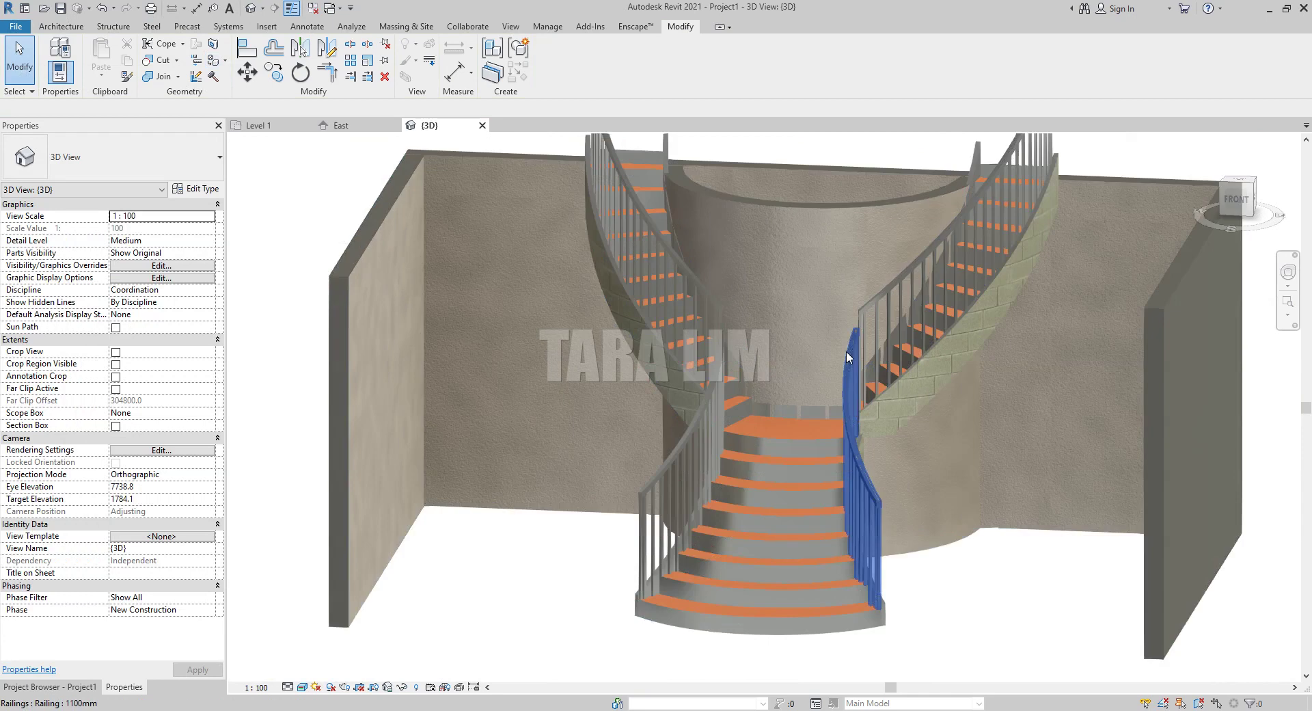
{"action": "scroll", "coordinate": [752, 478], "scroll_direction": "down", "scroll_amount": 1}
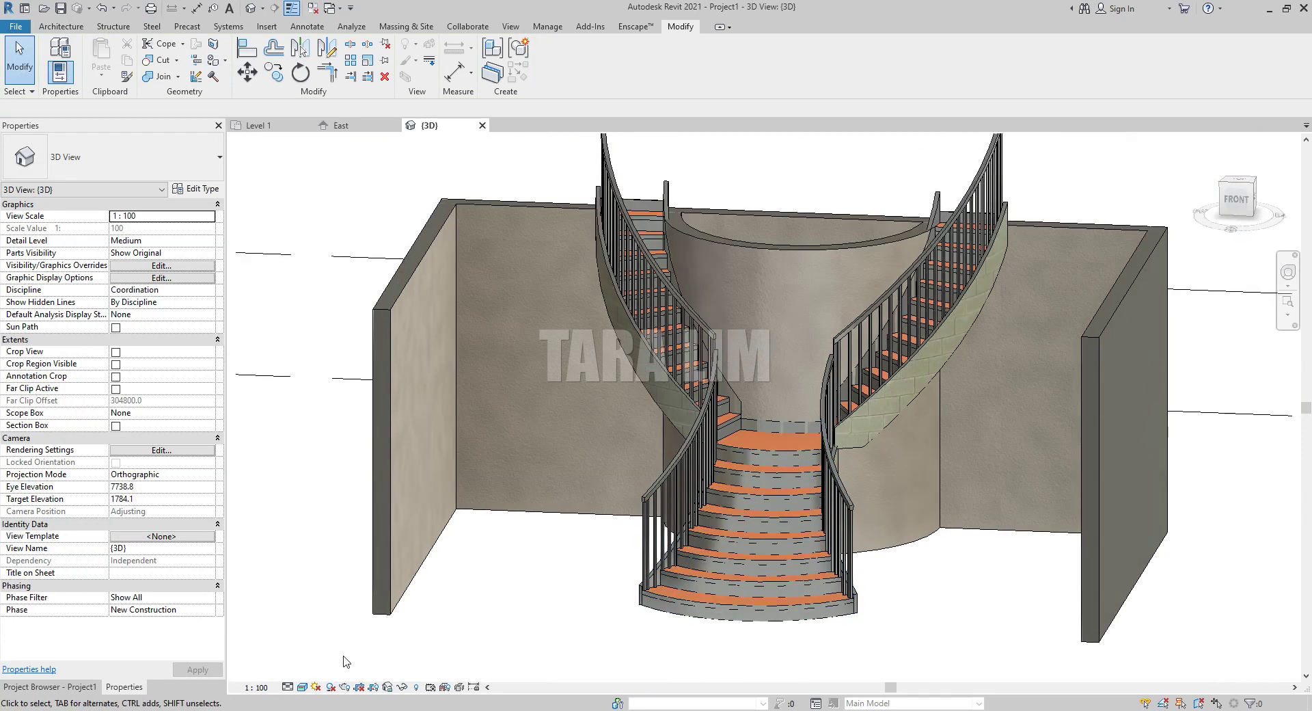
{"action": "left_click", "coordinate": [288, 686]}
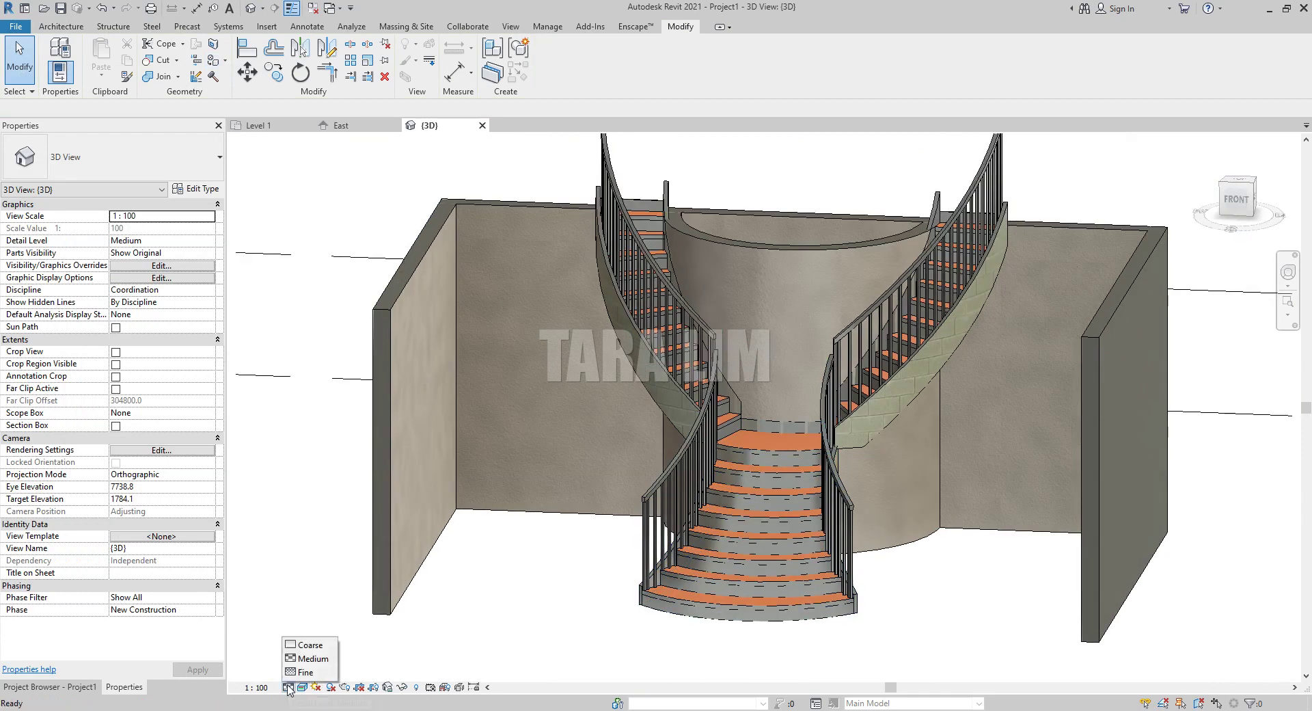
{"action": "left_click", "coordinate": [305, 671]}
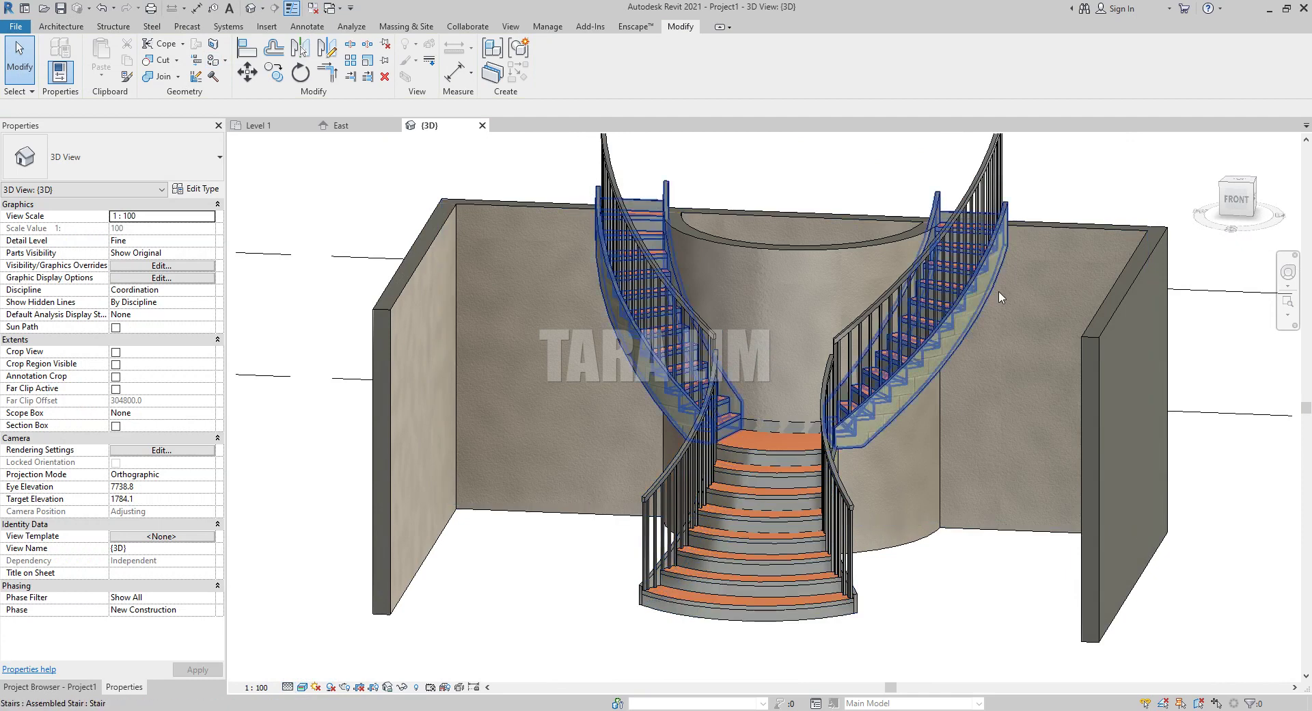
{"action": "scroll", "coordinate": [1000, 299], "scroll_direction": "up", "scroll_amount": 1}
{"action": "scroll", "coordinate": [999, 299], "scroll_direction": "up", "scroll_amount": 1}
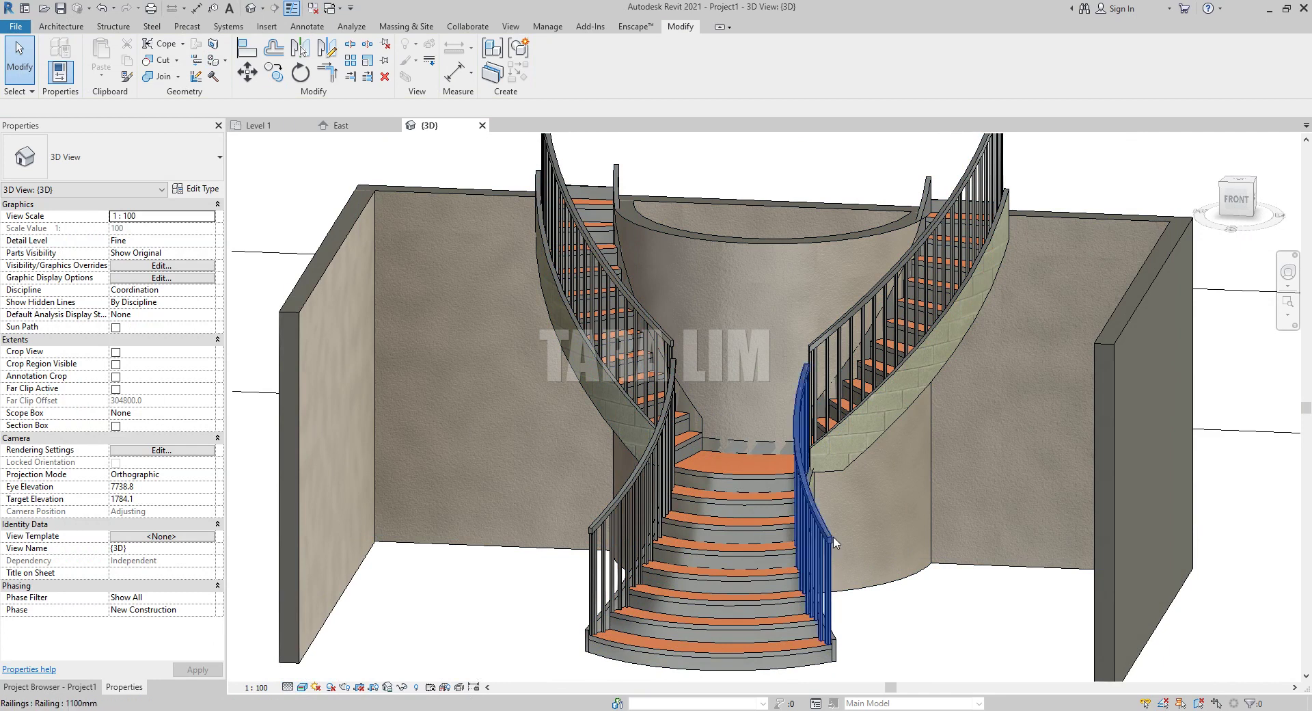
{"action": "key", "text": "r"}
{"action": "key", "text": "r"}
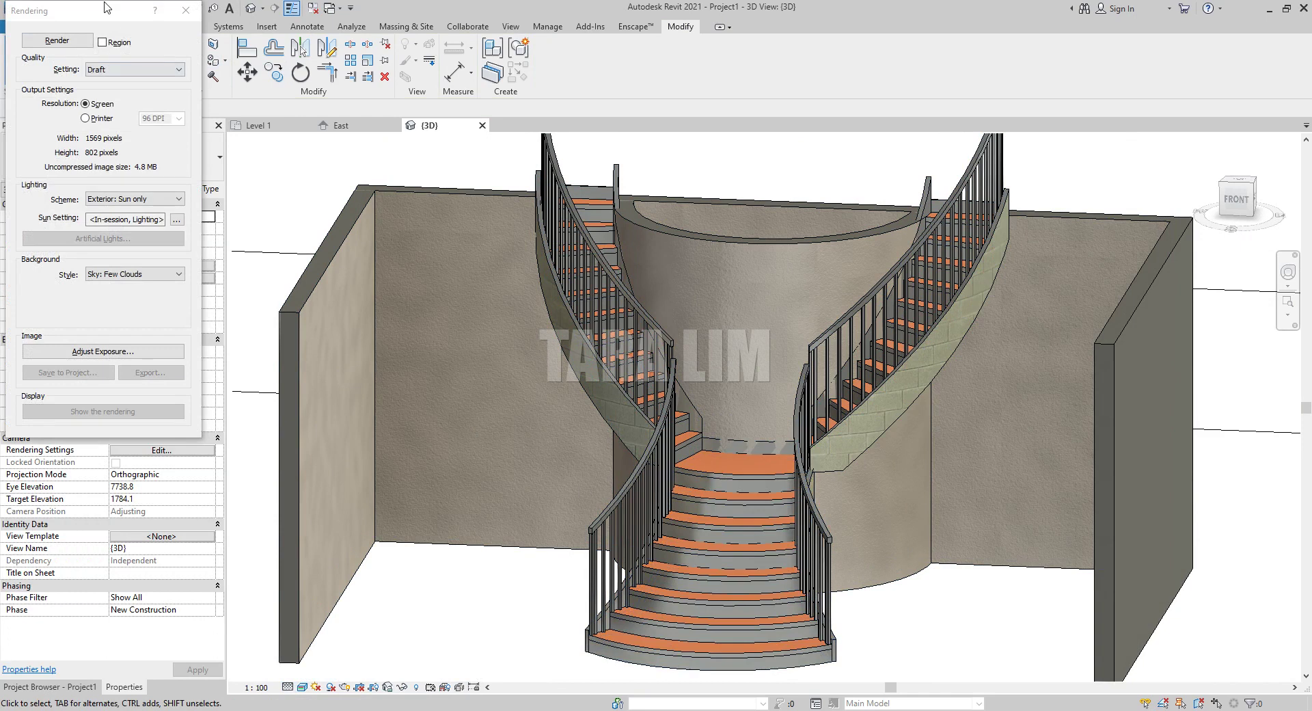
Step: Render a draft of the staircase at Printer resolution, then switch output back to Screen (1569×802)
{"action": "left_click_drag", "start_coordinate": [106, 7], "coordinate": [143, 18]}
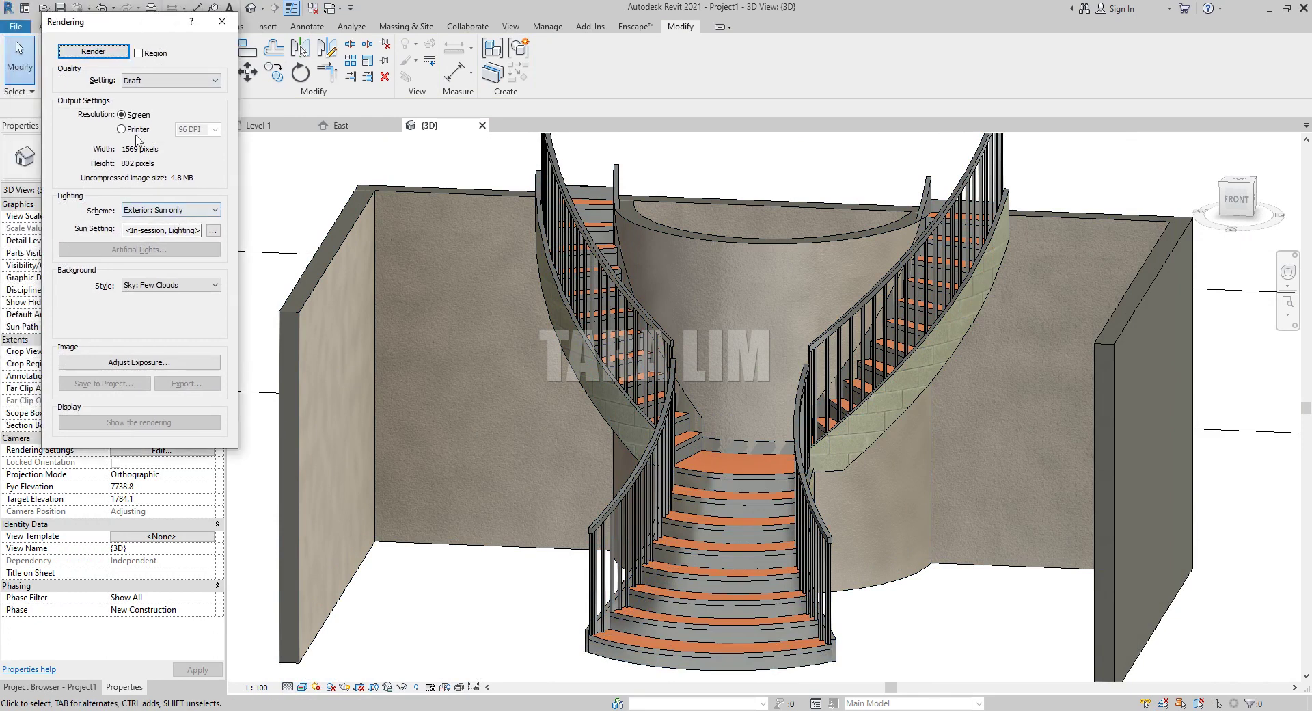
{"action": "left_click", "coordinate": [135, 129]}
{"action": "left_click", "coordinate": [215, 129]}
{"action": "left_click", "coordinate": [199, 147]}
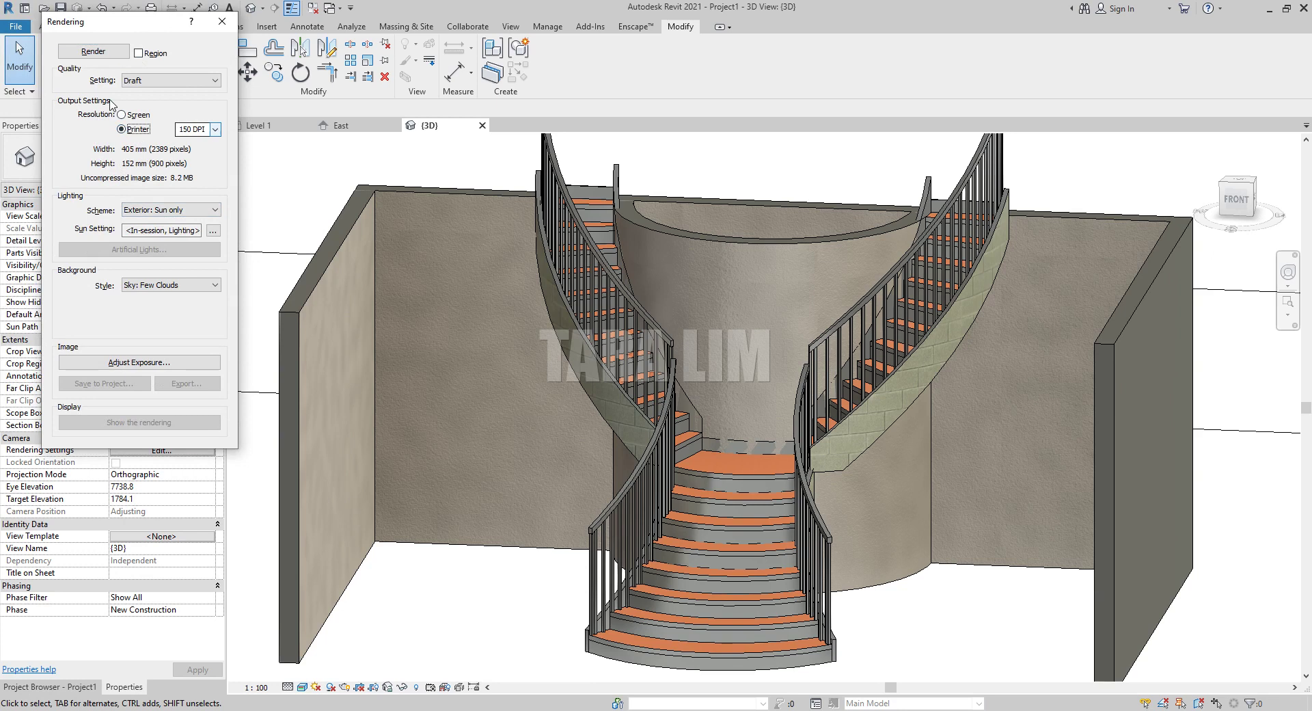
{"action": "left_click", "coordinate": [88, 52]}
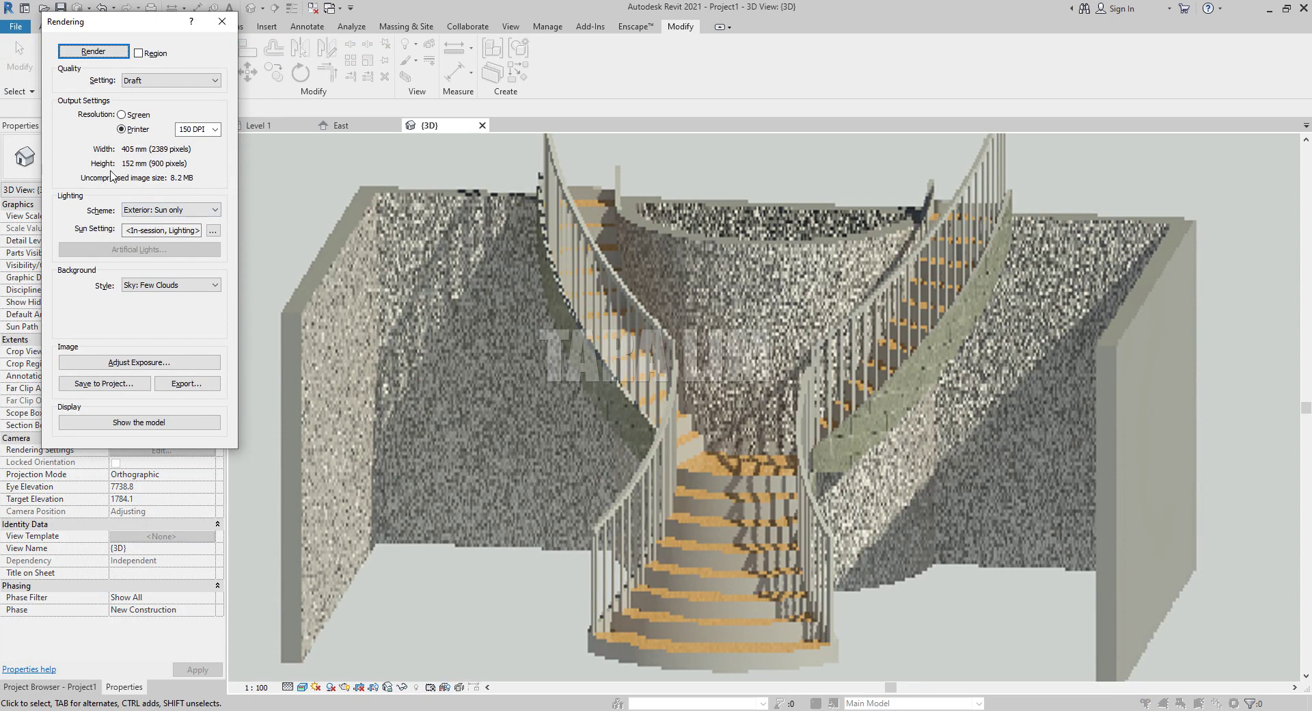
{"action": "left_click", "coordinate": [133, 115]}
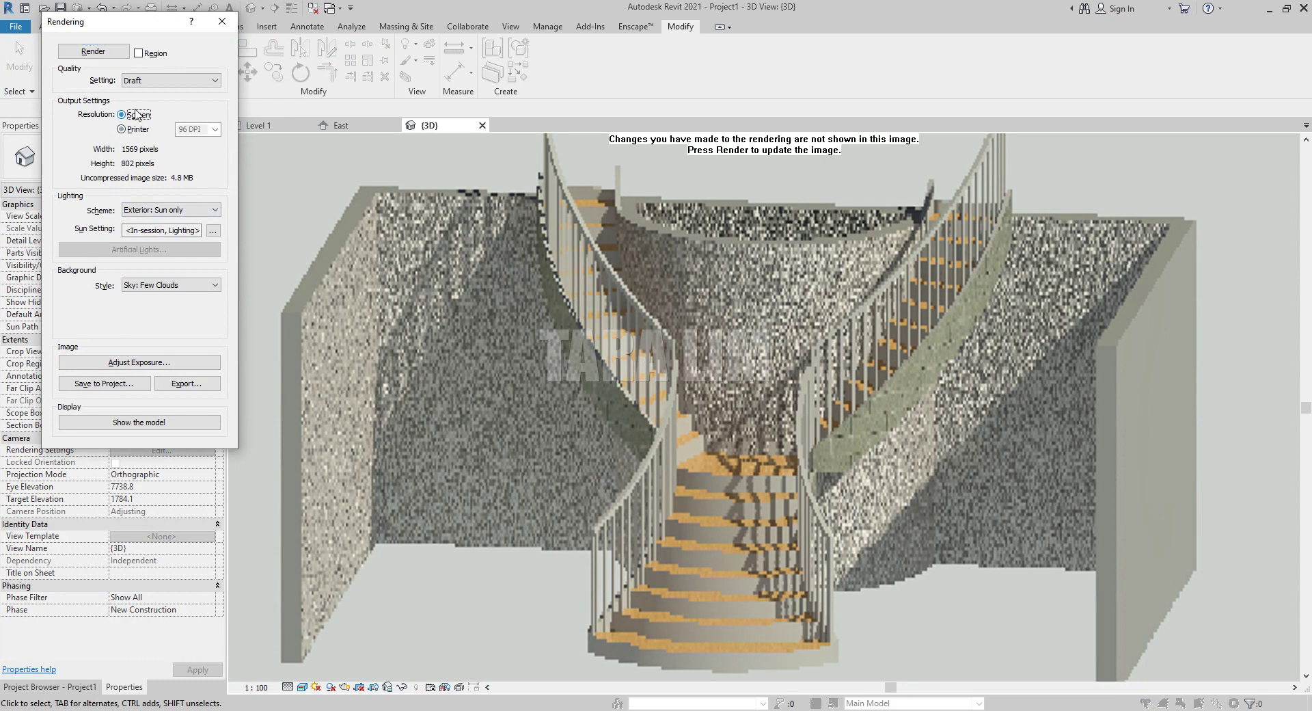
Step: Re-render the staircase at Screen resolution and let the draft image finish
{"action": "left_click", "coordinate": [104, 55]}
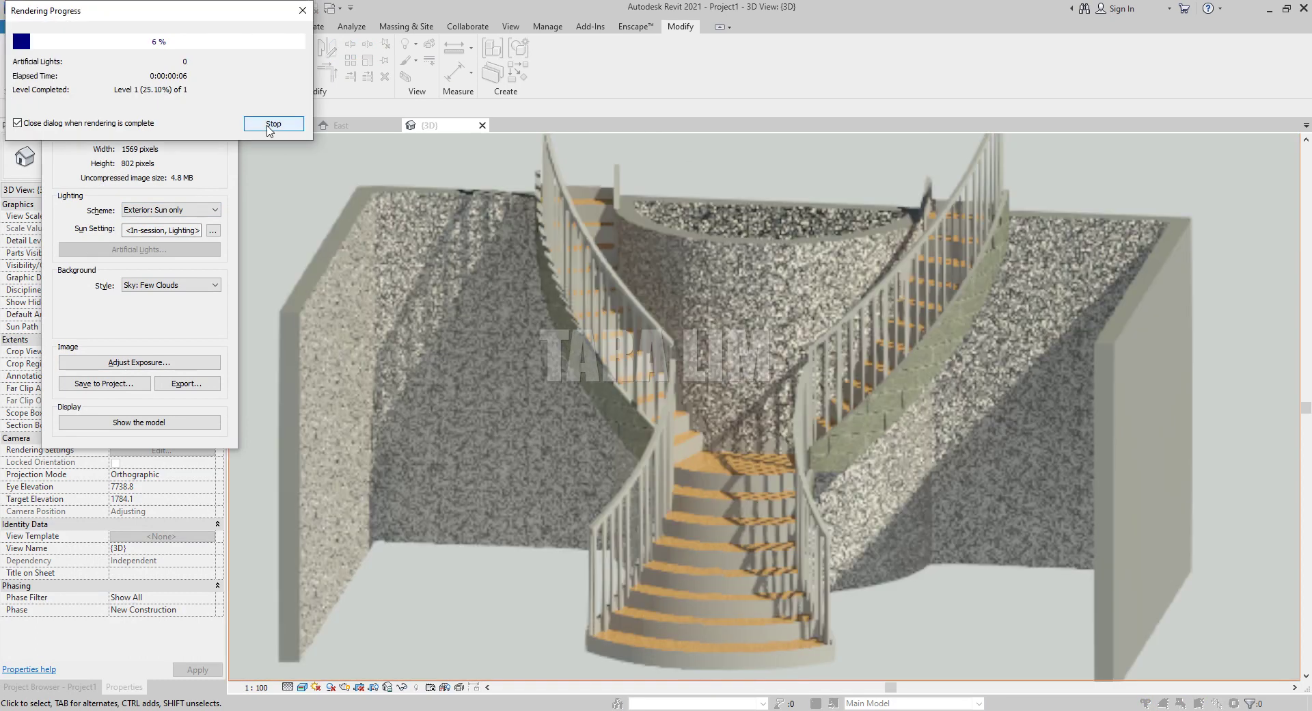
{"action": "left_click", "coordinate": [272, 123]}
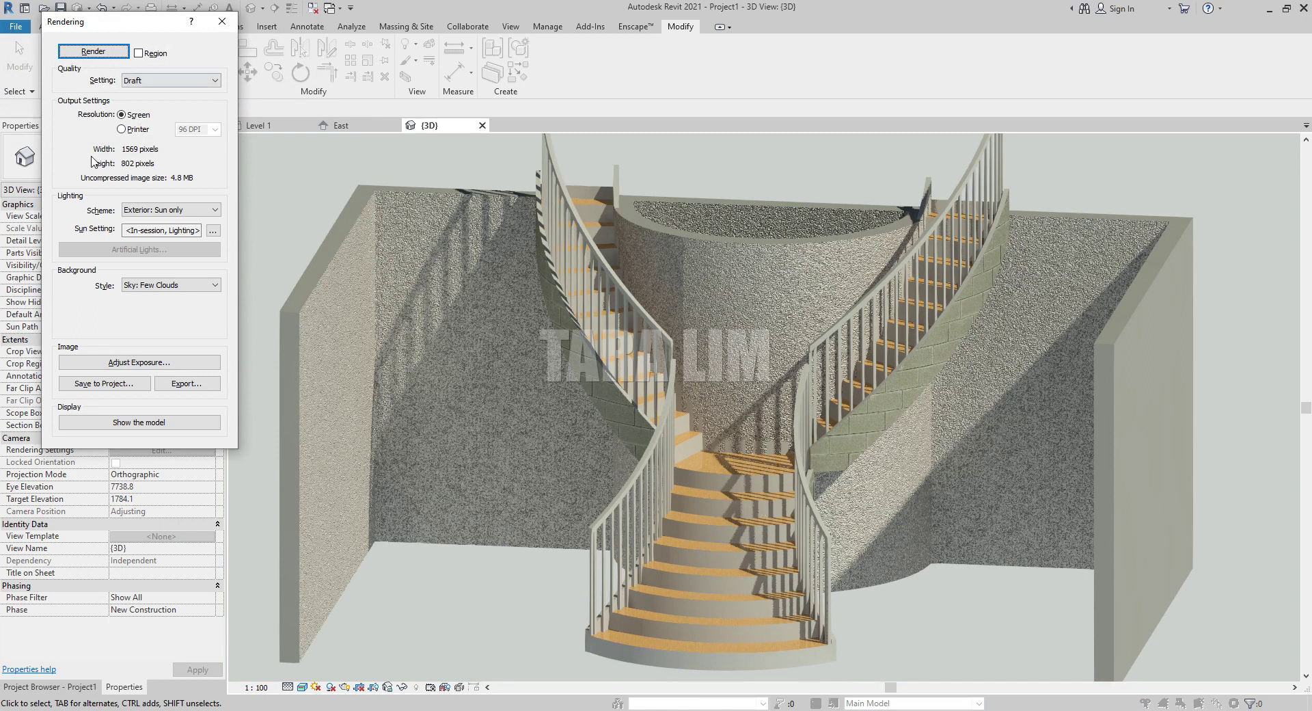
Step: Choose Printer output at 300 DPI, giving a 4778×1800-pixel, 32.8 MB image
{"action": "left_click", "coordinate": [122, 129]}
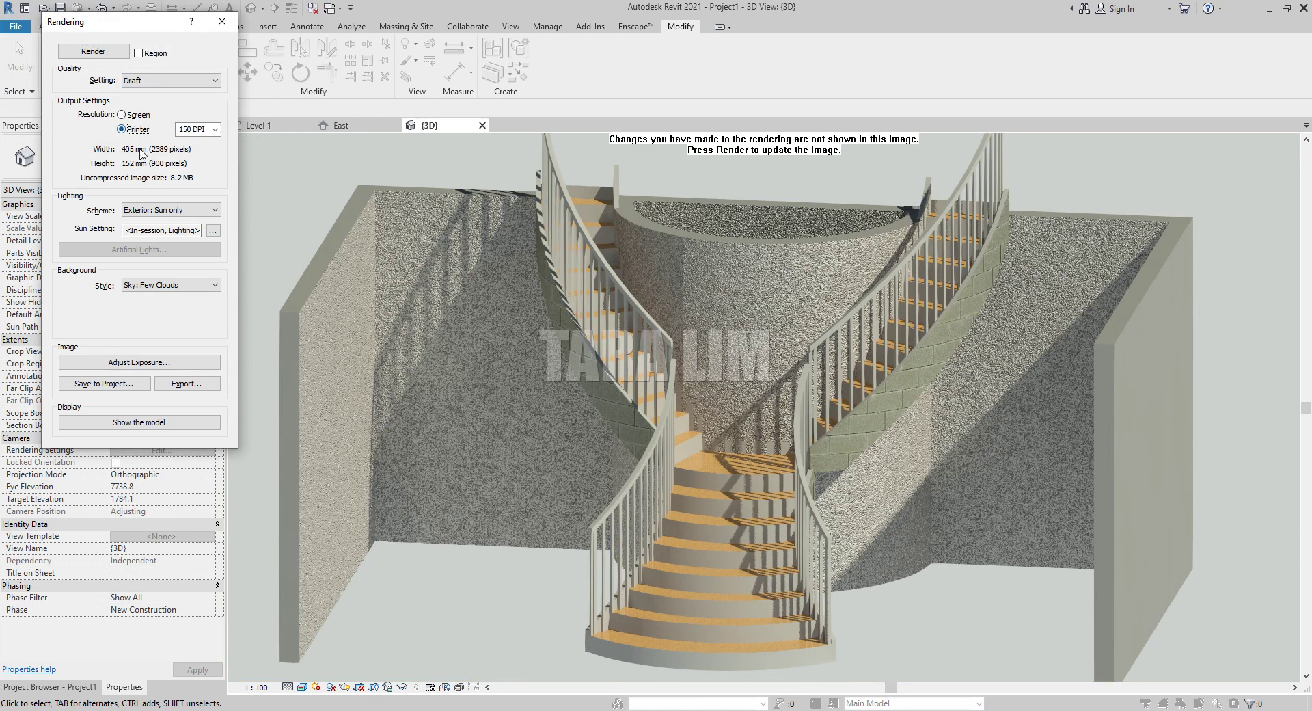
{"action": "left_click", "coordinate": [215, 130]}
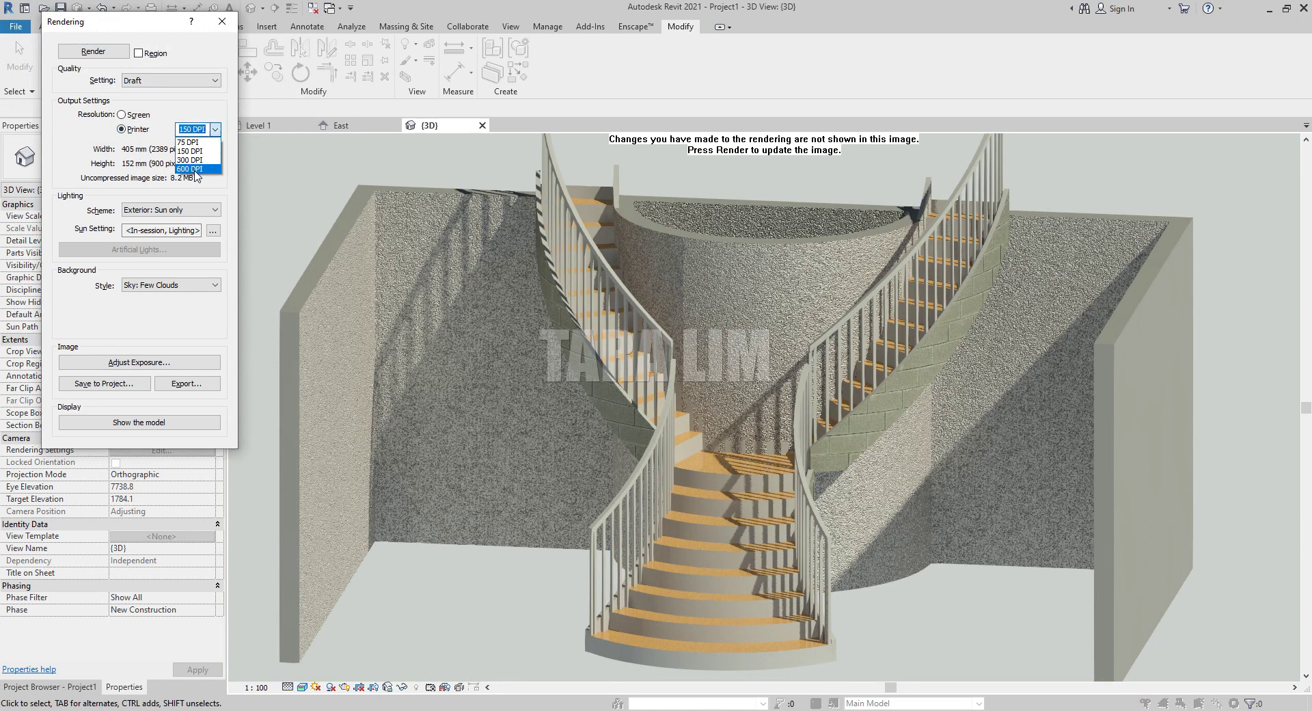
{"action": "left_click", "coordinate": [194, 160]}
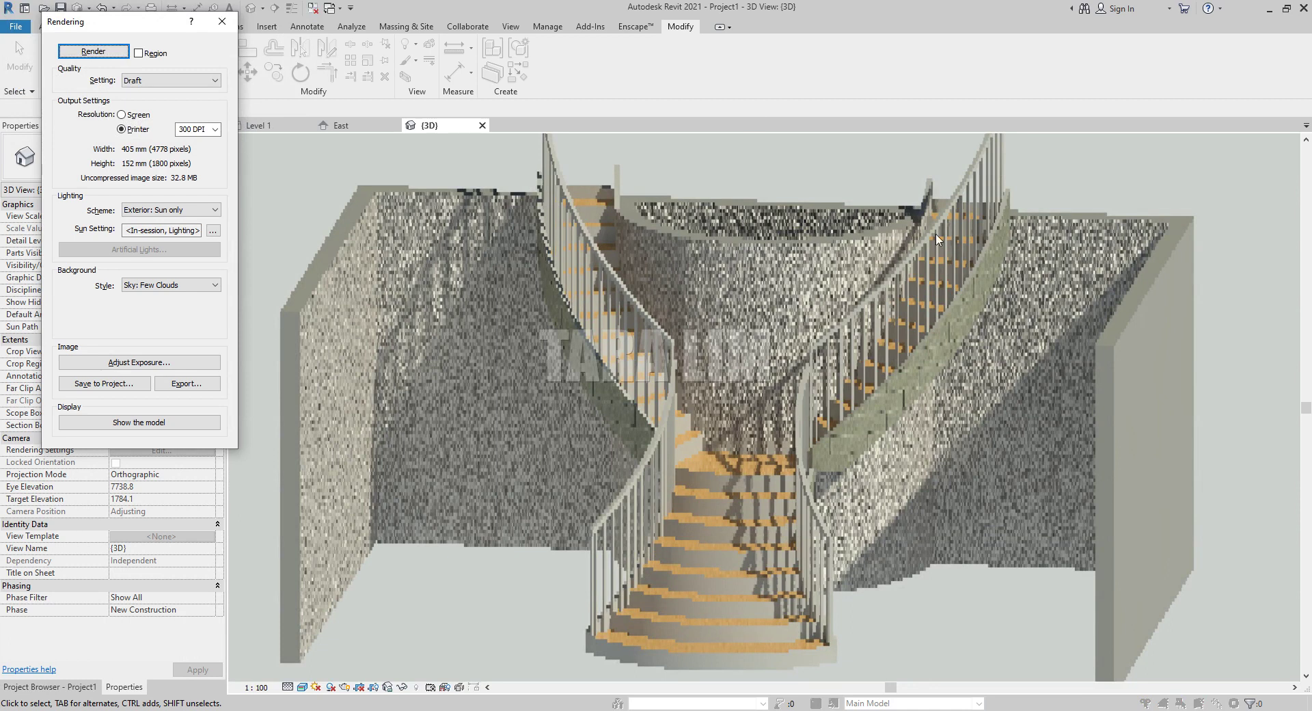
{"action": "left_click_drag", "start_coordinate": [133, 22], "coordinate": [264, 122]}
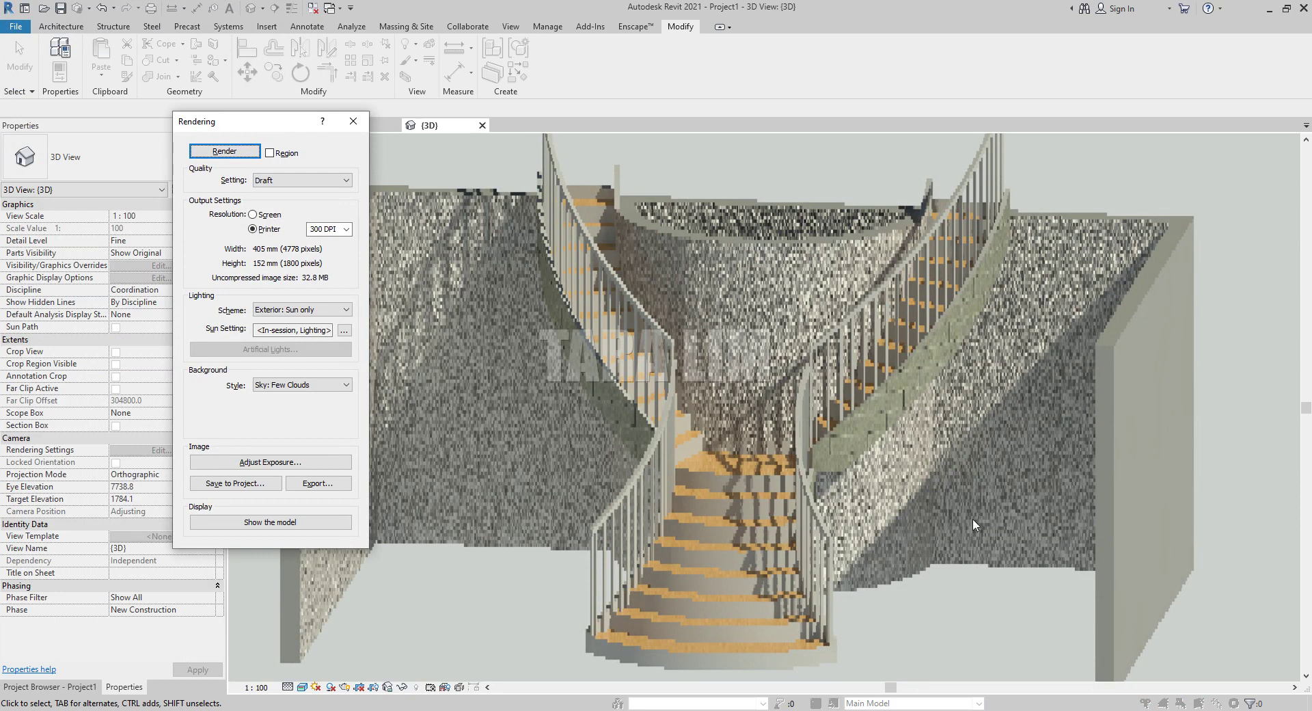
Step: Change the quality setting from Draft to High and start the 300 DPI render
{"action": "scroll", "coordinate": [744, 478], "scroll_direction": "down", "scroll_amount": 2}
{"action": "scroll", "coordinate": [730, 384], "scroll_direction": "up", "scroll_amount": 1}
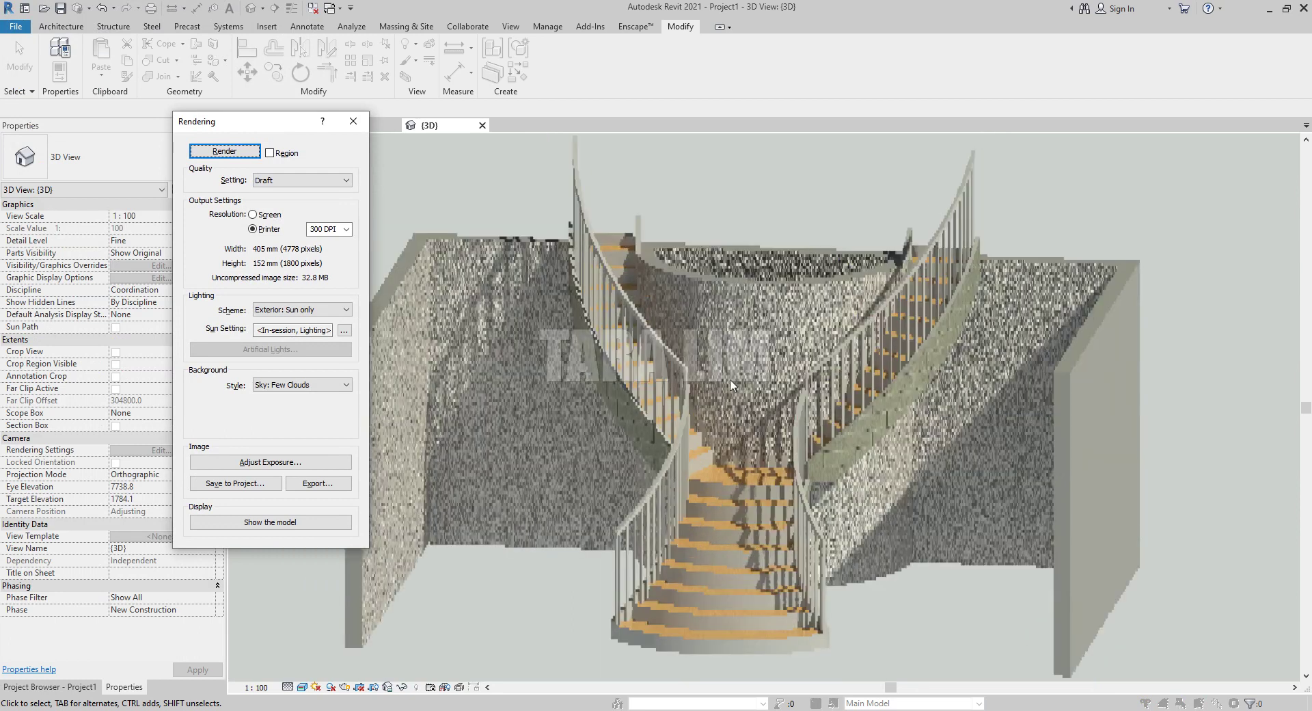
{"action": "scroll", "coordinate": [769, 342], "scroll_direction": "up", "scroll_amount": 2}
{"action": "scroll", "coordinate": [769, 342], "scroll_direction": "down", "scroll_amount": 2}
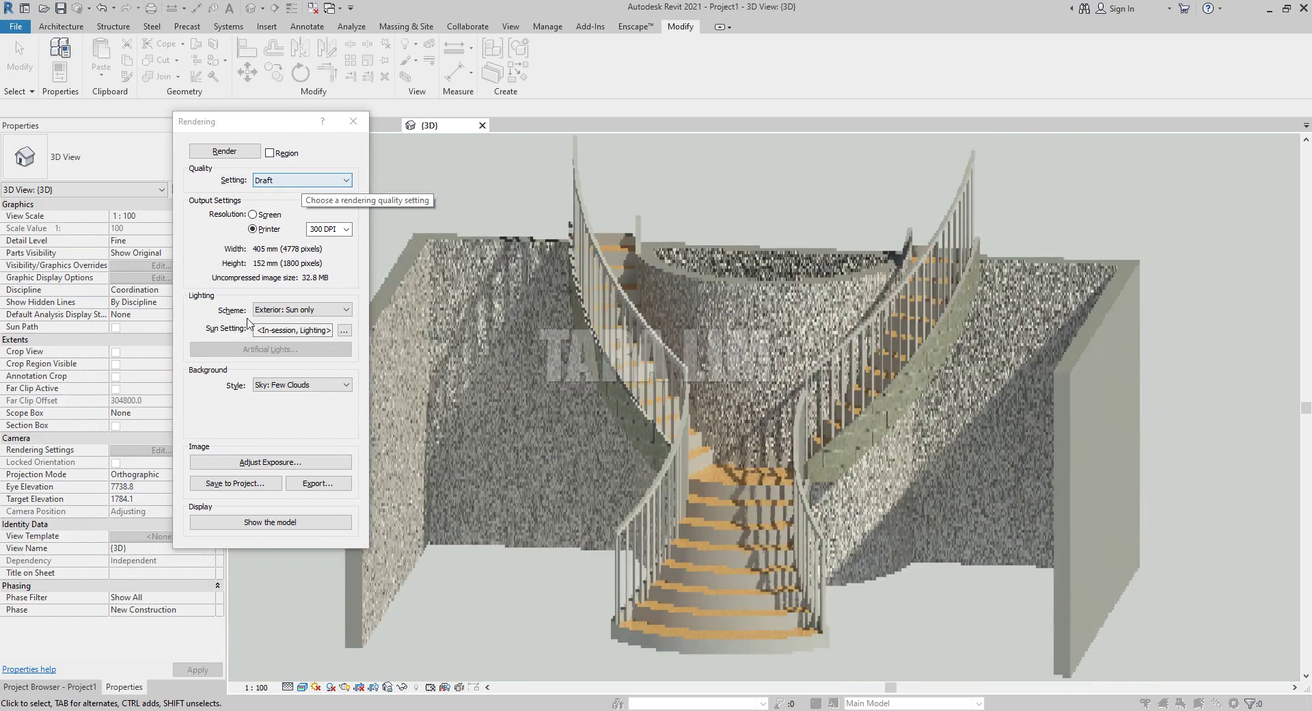
{"action": "left_click", "coordinate": [347, 180]}
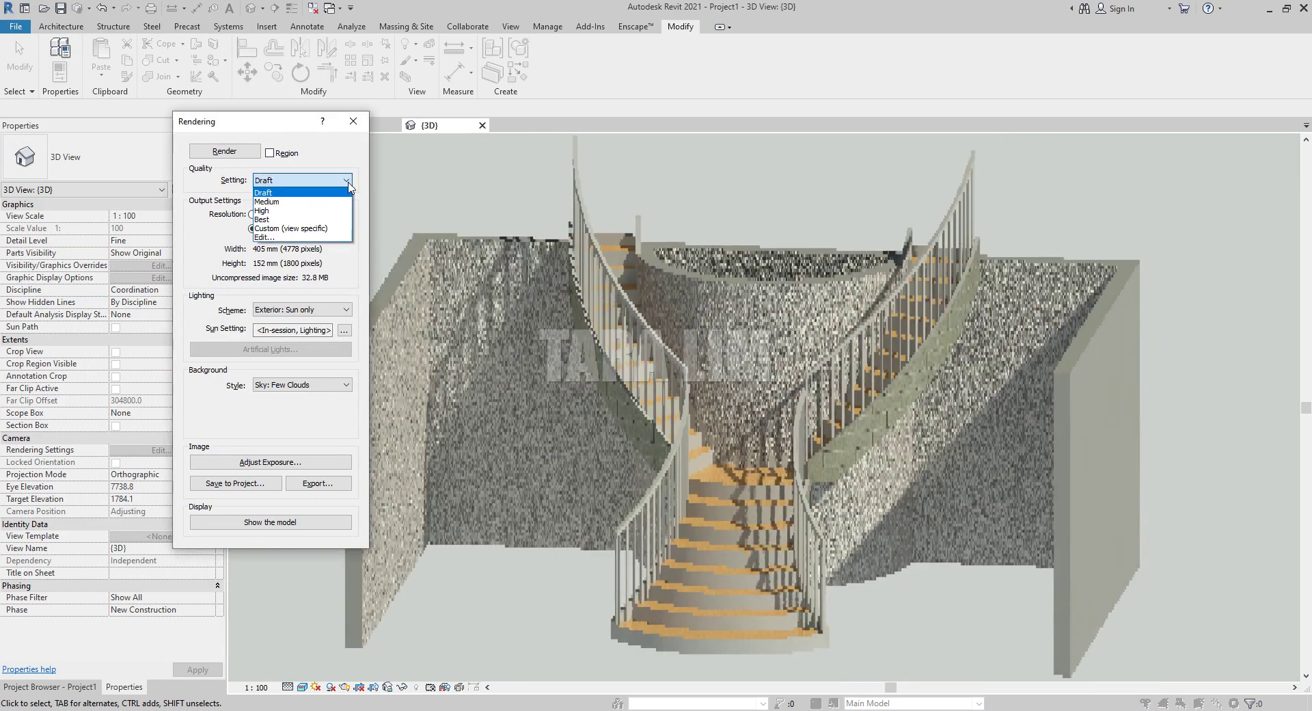
{"action": "left_click", "coordinate": [348, 182]}
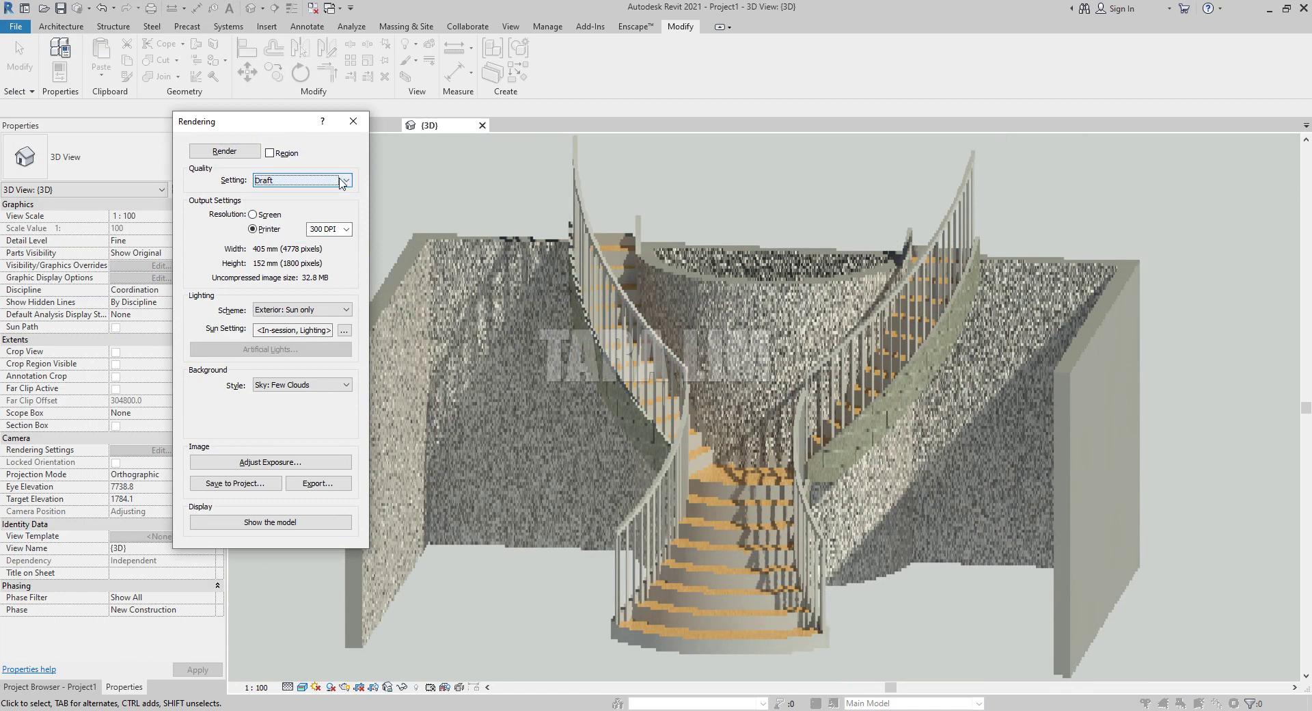
{"action": "left_click", "coordinate": [349, 180]}
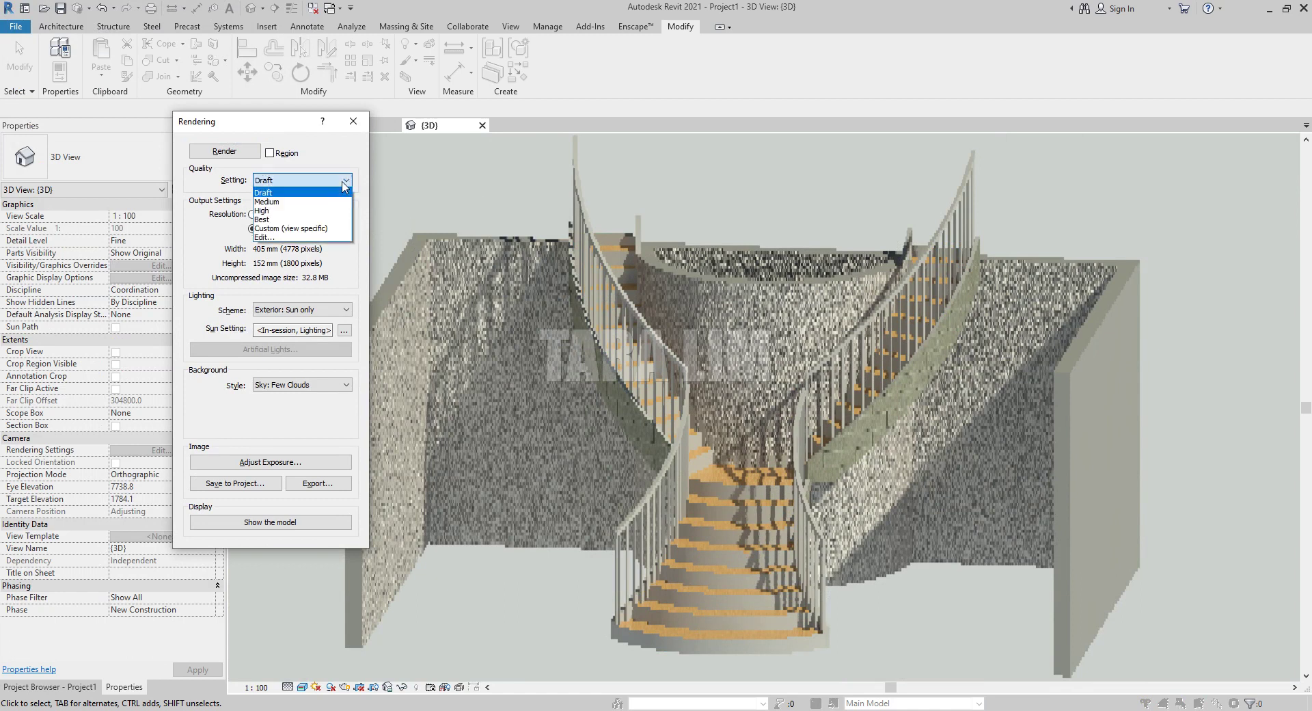
{"action": "left_click", "coordinate": [269, 211]}
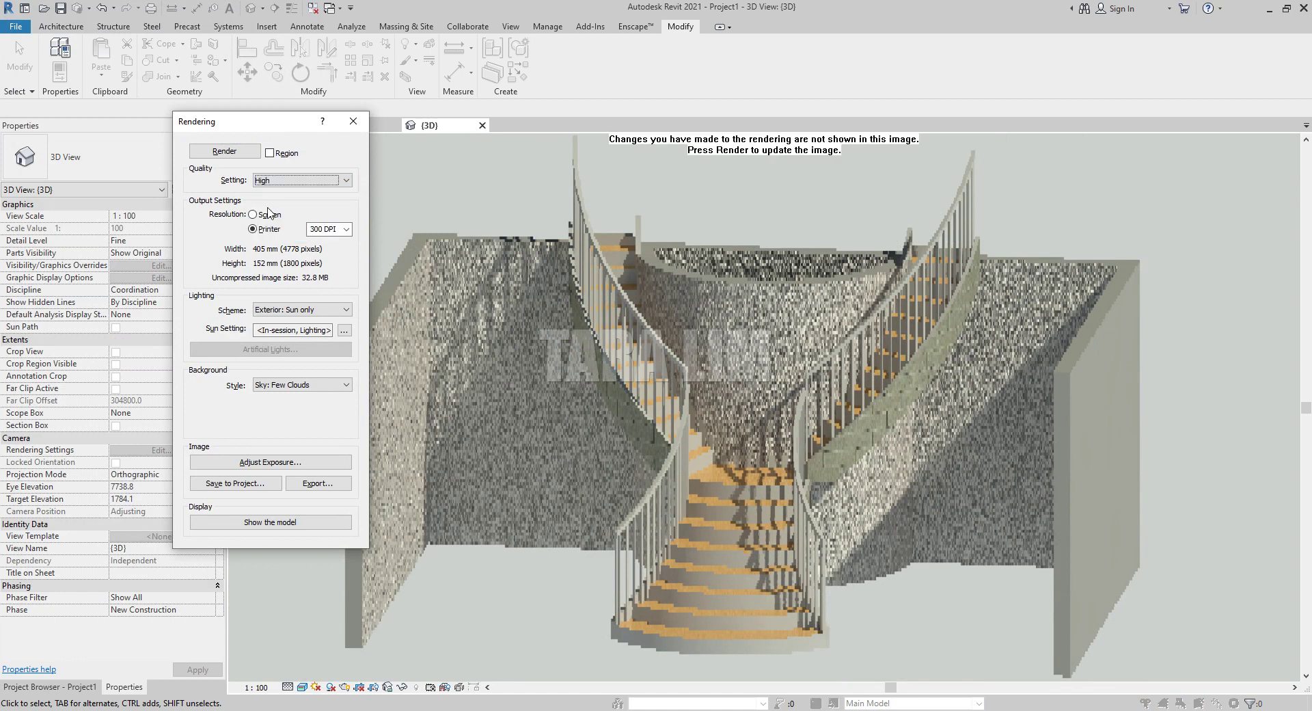
{"action": "left_click", "coordinate": [224, 151]}
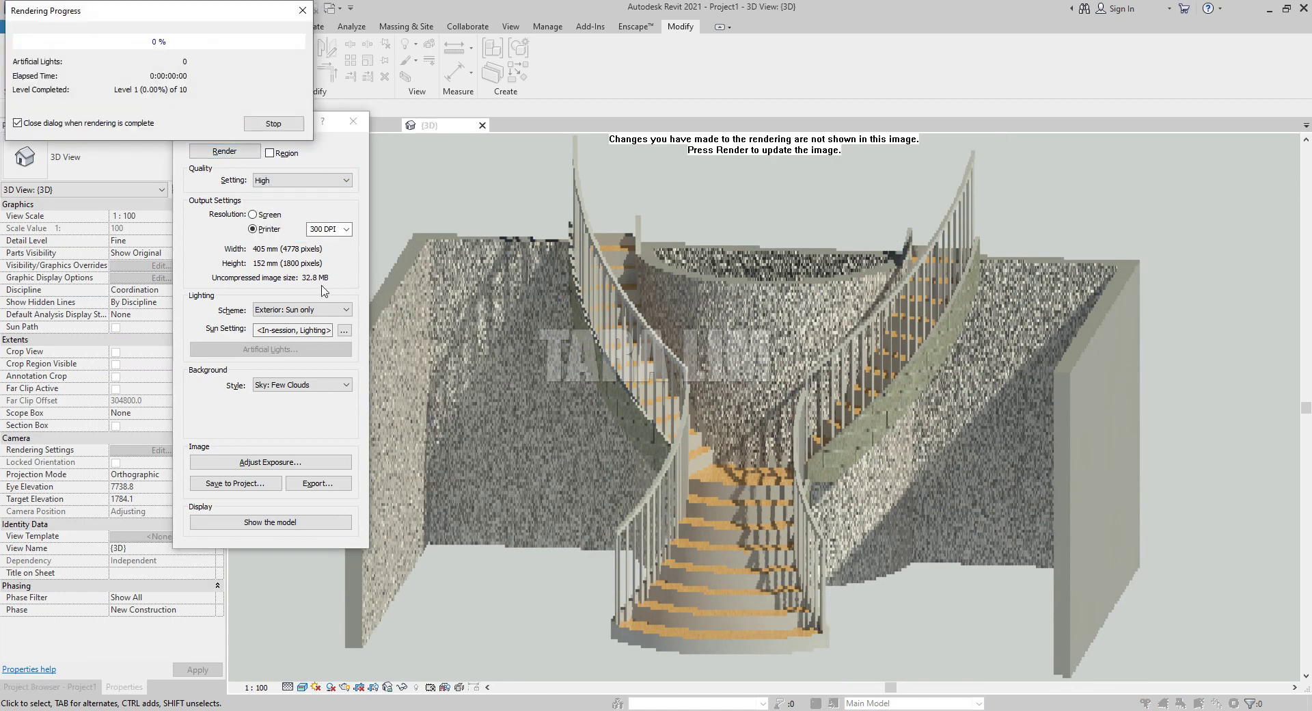